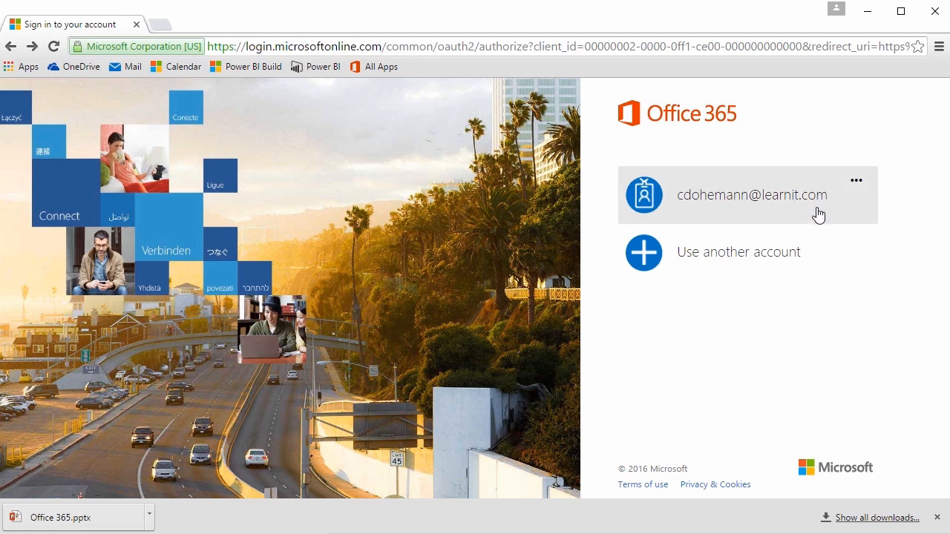
- Sign in to Office 365 with the saved organizational account
{"action": "left_click", "coordinate": [751, 199]}
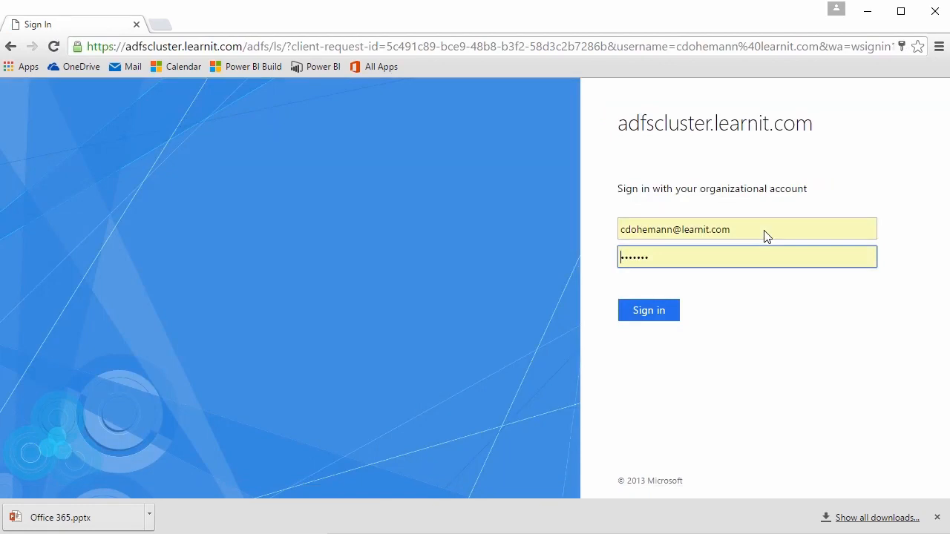
{"action": "left_click", "coordinate": [647, 313]}
{"action": "left_click", "coordinate": [659, 313]}
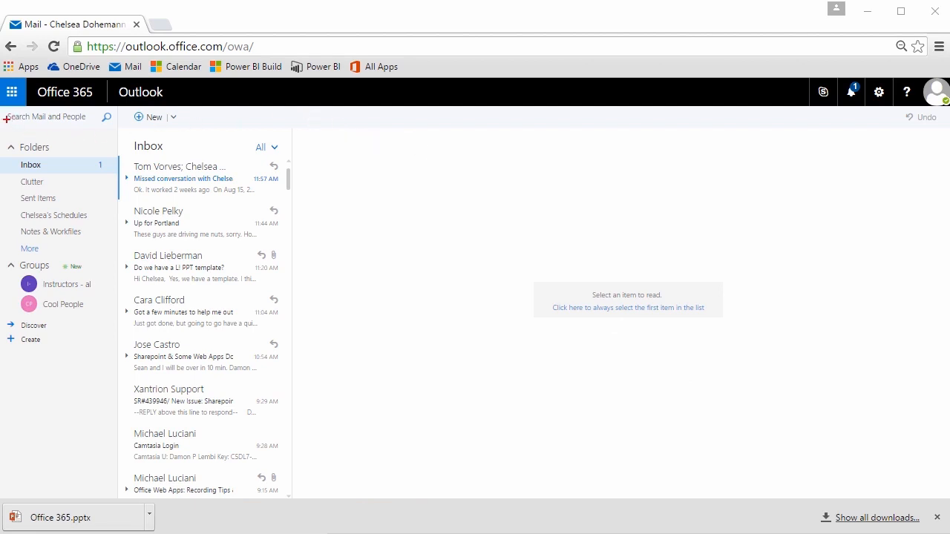
- Open the app launcher and look over the available Office 365 apps, including Mail, Calendar, People and Tasks
{"action": "left_click_drag", "start_coordinate": [6, 119], "coordinate": [949, 74]}
{"action": "left_click", "coordinate": [12, 101]}
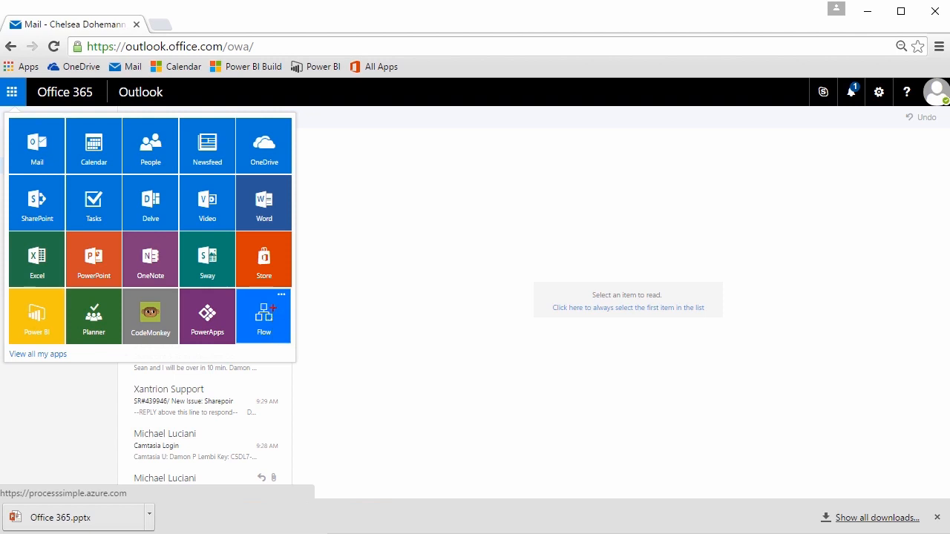
{"action": "left_click_drag", "start_coordinate": [57, 133], "coordinate": [121, 81]}
{"action": "mouse_move", "coordinate": [106, 134]}
{"action": "left_mouse_down"}
{"action": "mouse_move", "coordinate": [158, 110]}
{"action": "mouse_move", "coordinate": [245, 111]}
{"action": "left_mouse_up"}
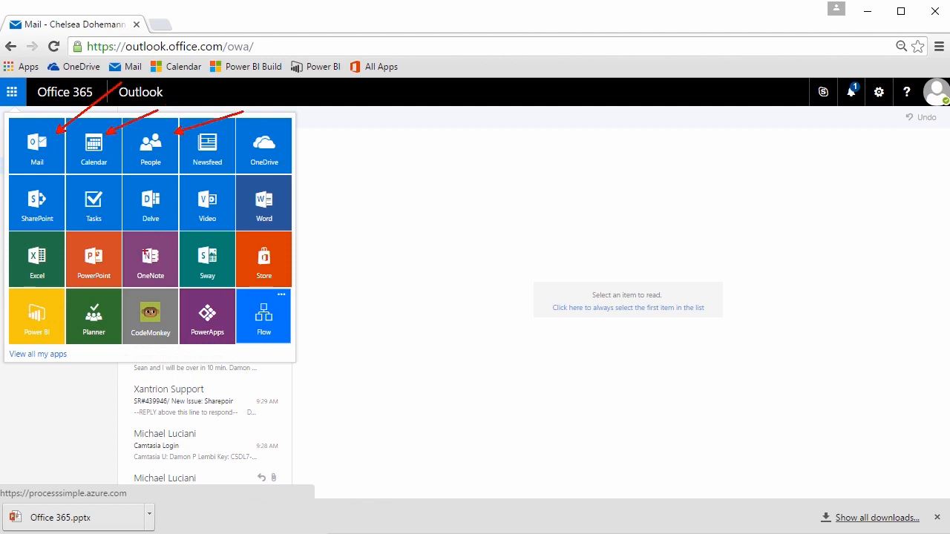
{"action": "mouse_move", "coordinate": [62, 173]}
{"action": "left_mouse_down"}
{"action": "mouse_move", "coordinate": [113, 176]}
{"action": "mouse_move", "coordinate": [123, 230]}
{"action": "left_mouse_up"}
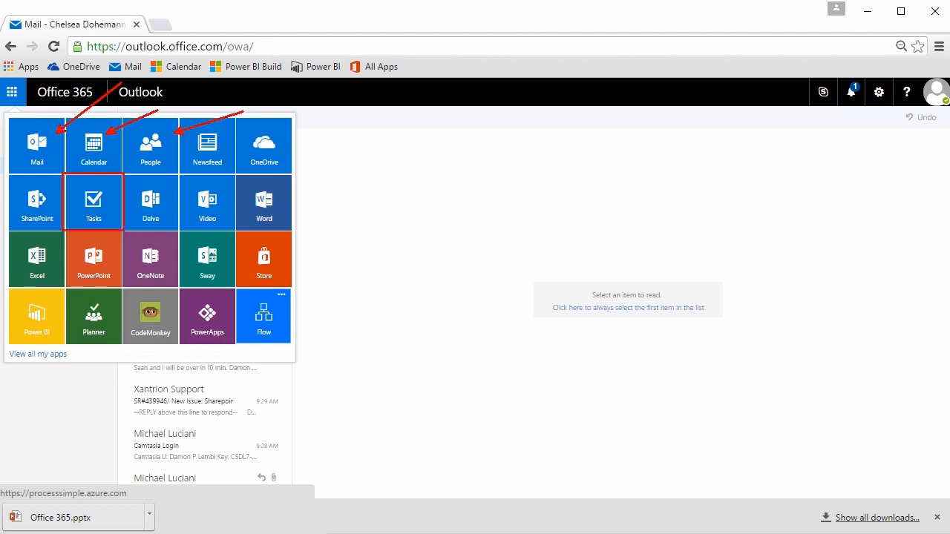
{"action": "key", "text": "Escape"}
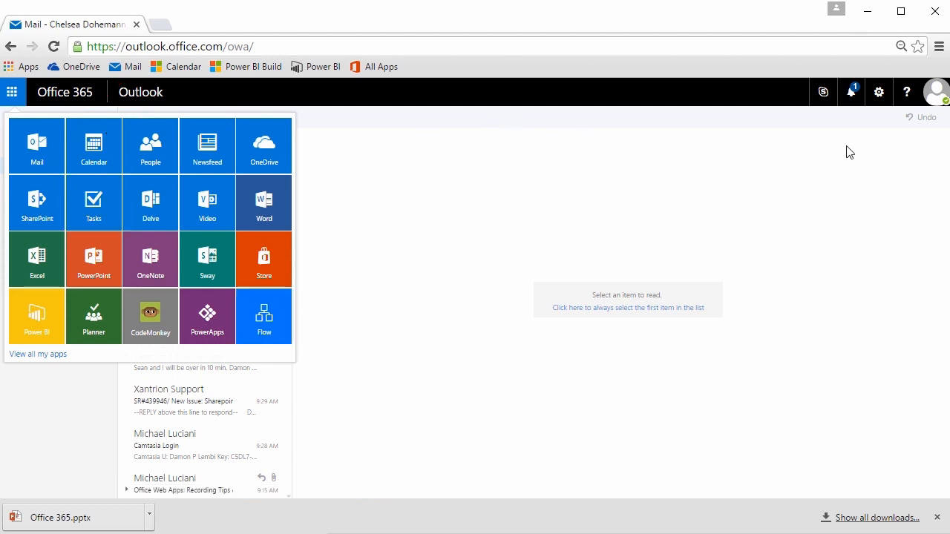
- Set the account's presence status to Available
{"action": "left_click_drag", "start_coordinate": [937, 116], "coordinate": [916, 202]}
{"action": "left_click", "coordinate": [934, 95]}
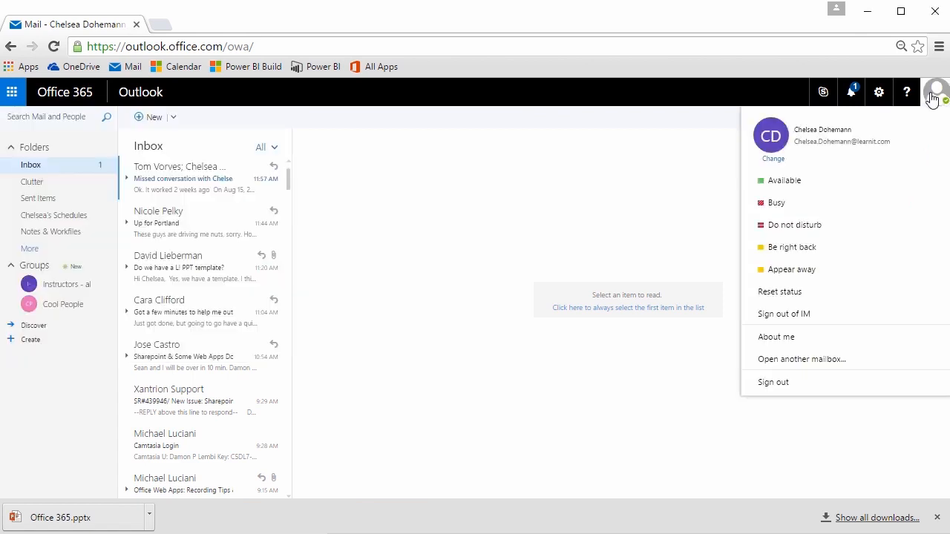
{"action": "left_click", "coordinate": [809, 186]}
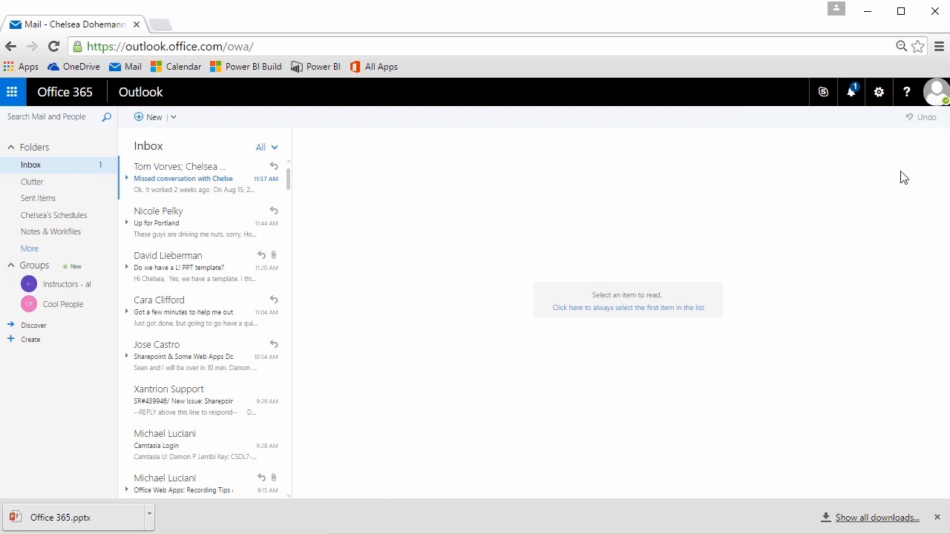
- Set the account's presence status to Busy and look over the remaining account options, including signing out
{"action": "left_click", "coordinate": [933, 93]}
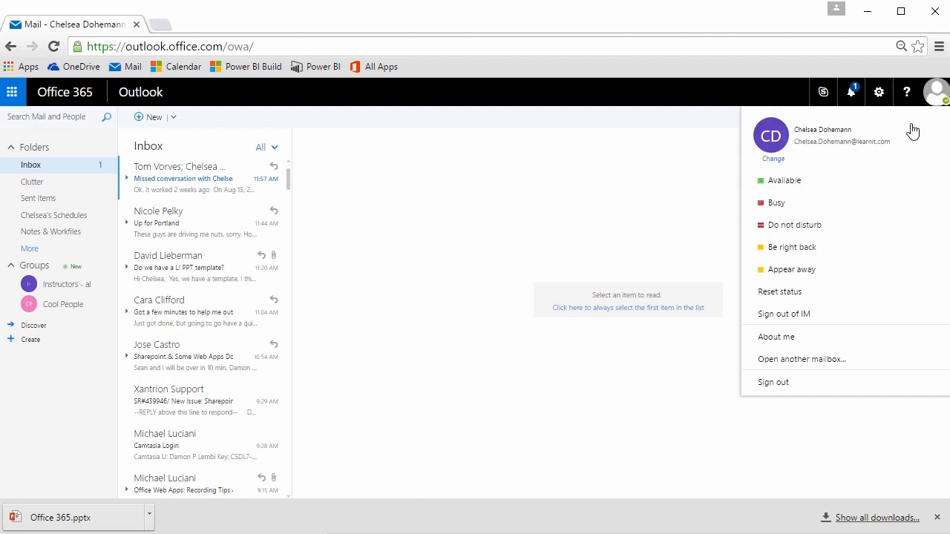
{"action": "left_click", "coordinate": [788, 206]}
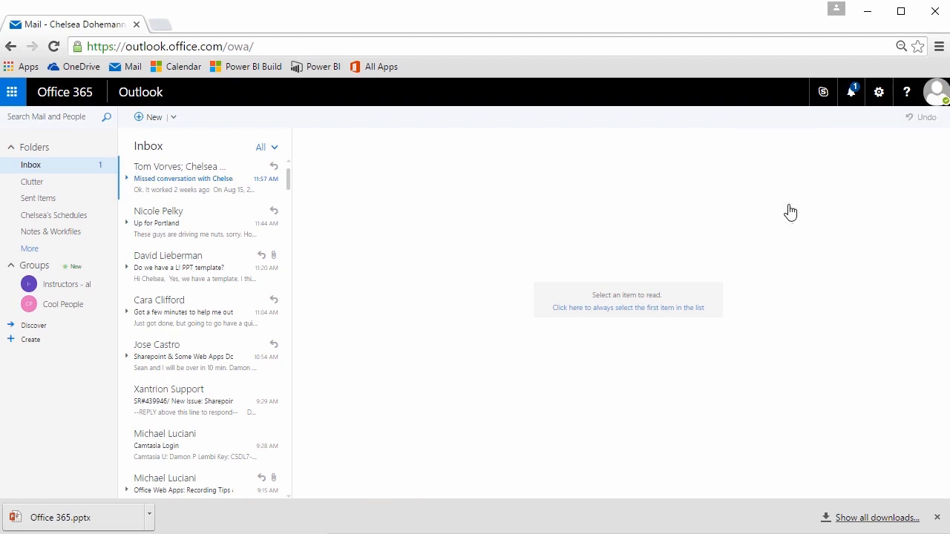
{"action": "left_click", "coordinate": [944, 101]}
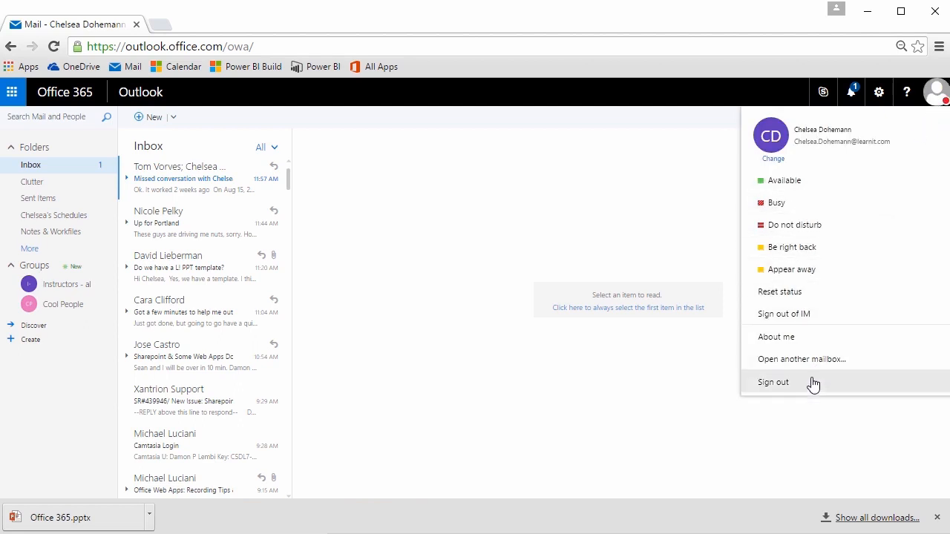
{"action": "left_click", "coordinate": [642, 173]}
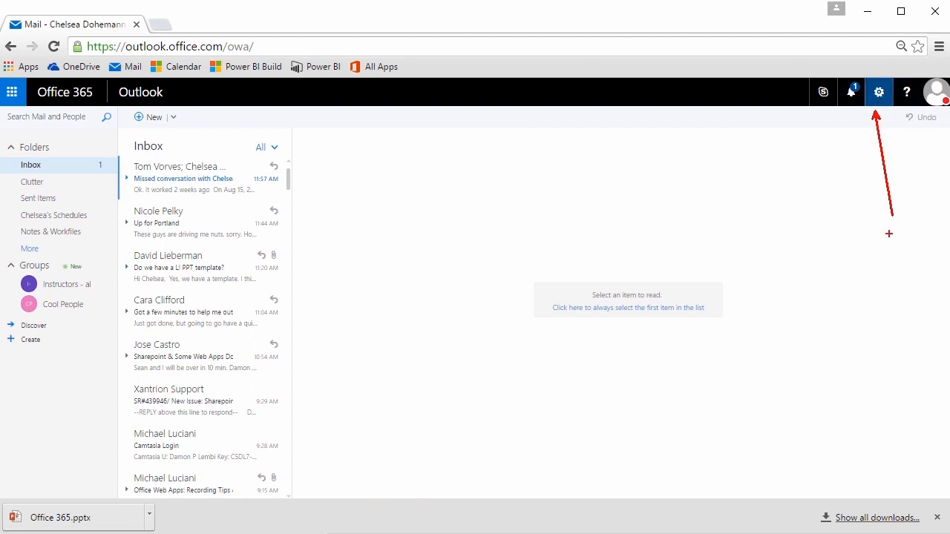
- Open the Outlook settings beside the mailbox
{"action": "left_click", "coordinate": [879, 92]}
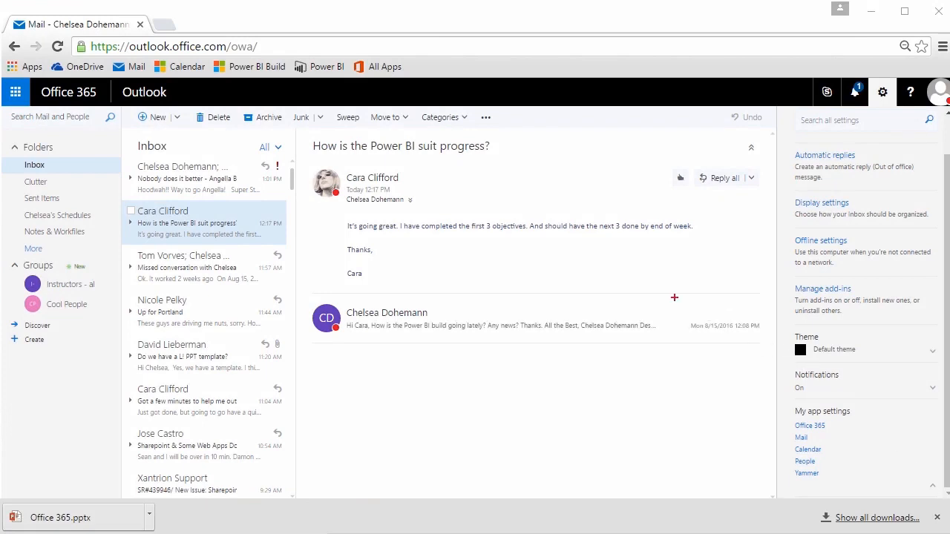
{"action": "mouse_move", "coordinate": [2, 119]}
{"action": "left_mouse_down"}
{"action": "mouse_move", "coordinate": [82, 333]}
{"action": "mouse_move", "coordinate": [124, 499]}
{"action": "left_mouse_up"}
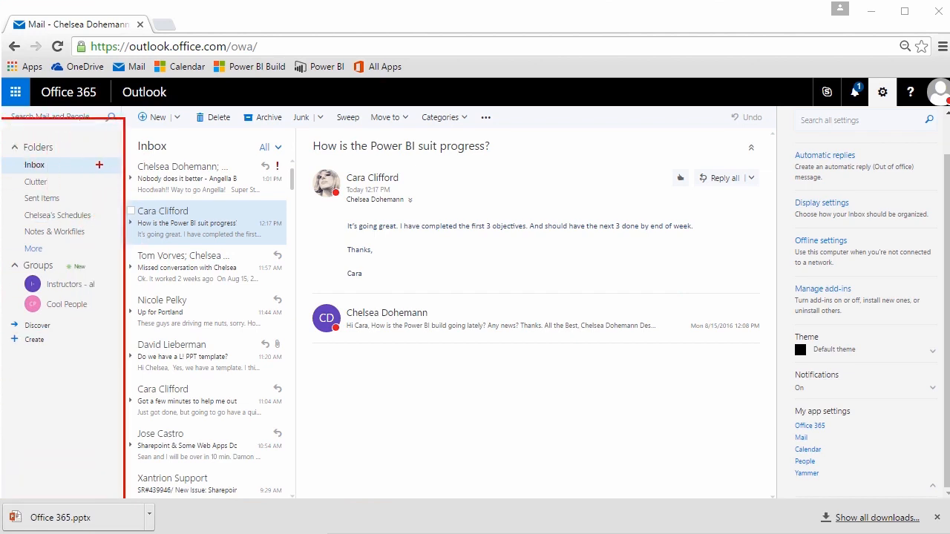
{"action": "left_click_drag", "start_coordinate": [105, 164], "coordinate": [195, 141]}
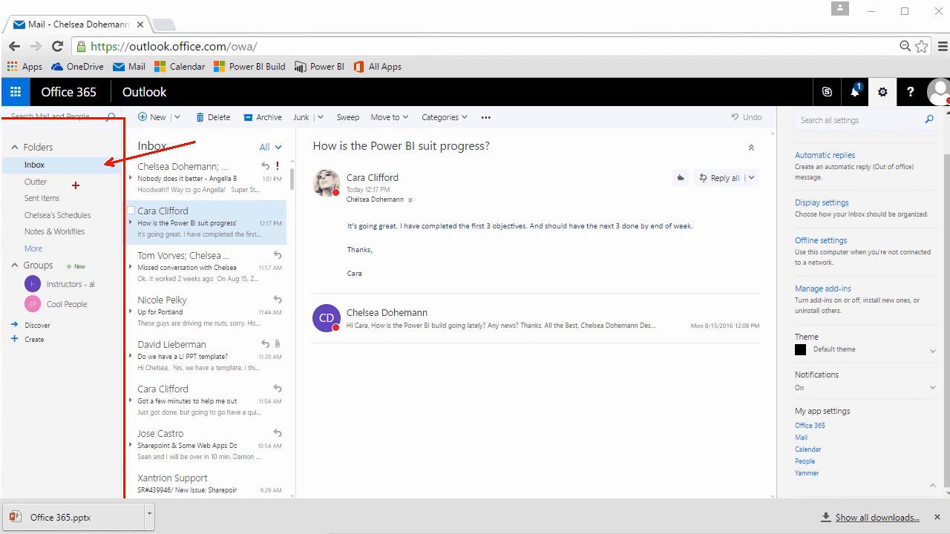
- Expand the folder list to view all mailbox folders, and return to the short list
{"action": "key", "text": "Escape"}
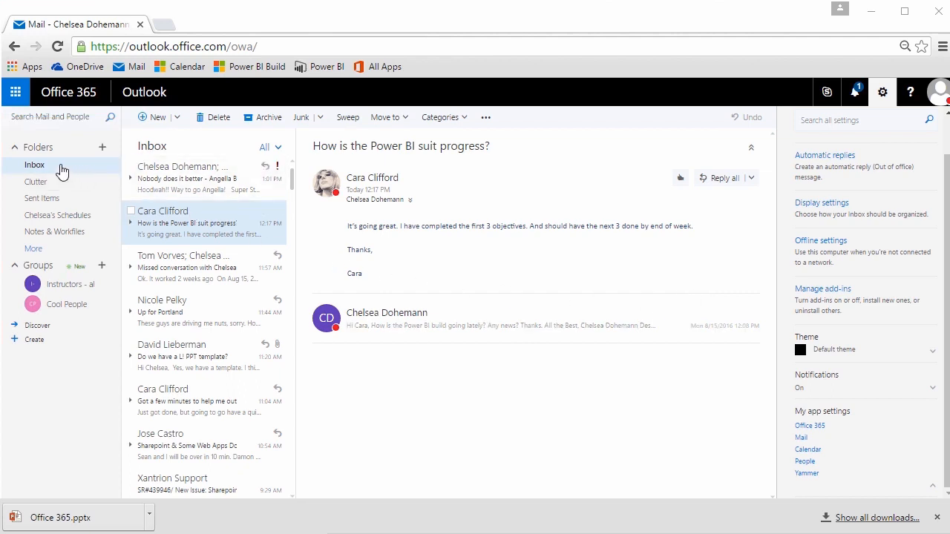
{"action": "left_click", "coordinate": [63, 250]}
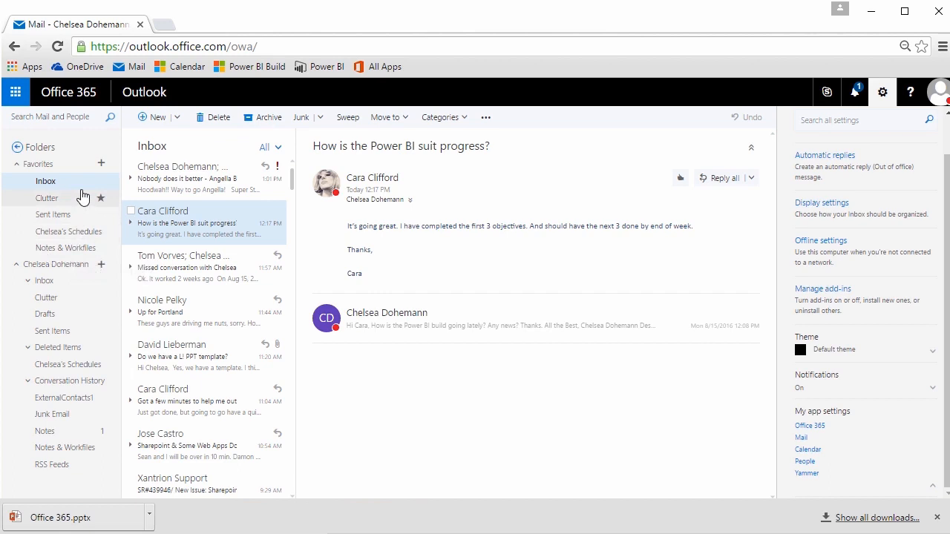
{"action": "left_click", "coordinate": [15, 149]}
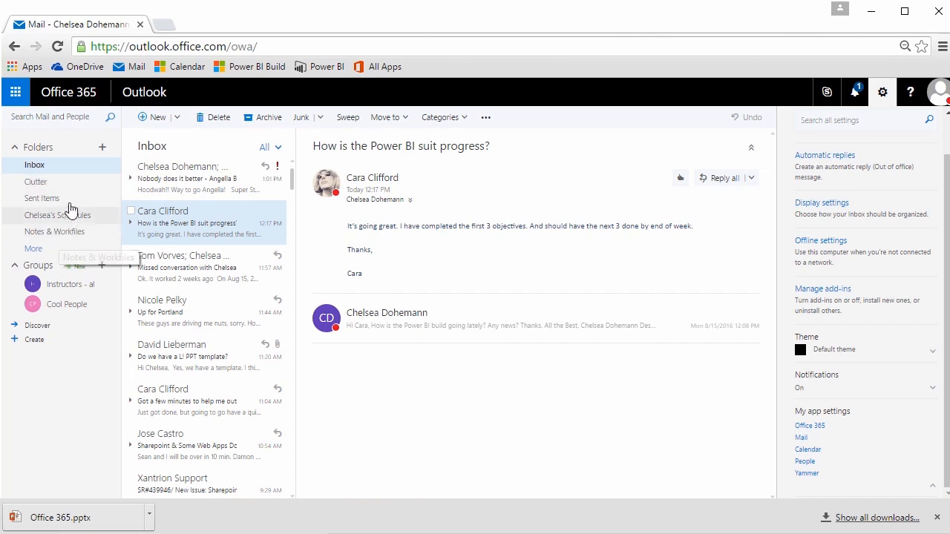
- Create a mail folder named "New Folder Name" in the folder list
{"action": "left_click", "coordinate": [103, 148]}
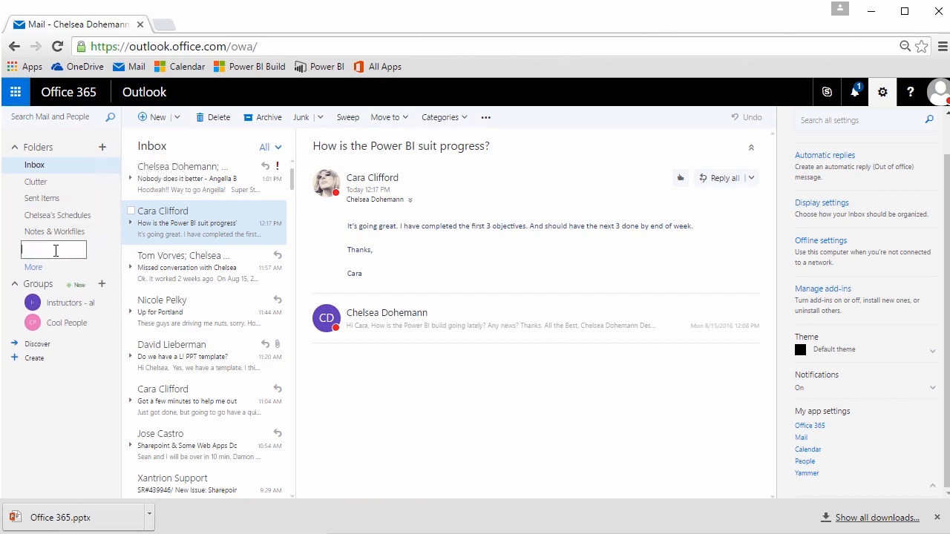
{"action": "type", "text": "New Folder Name"}
{"action": "key", "text": "Return"}
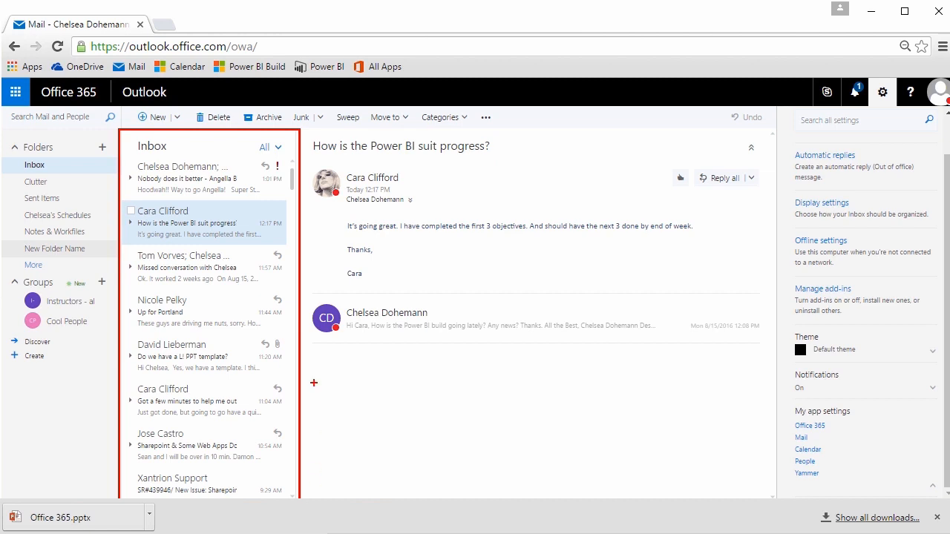
{"action": "left_click_drag", "start_coordinate": [75, 166], "coordinate": [115, 210]}
{"action": "key", "text": "Escape"}
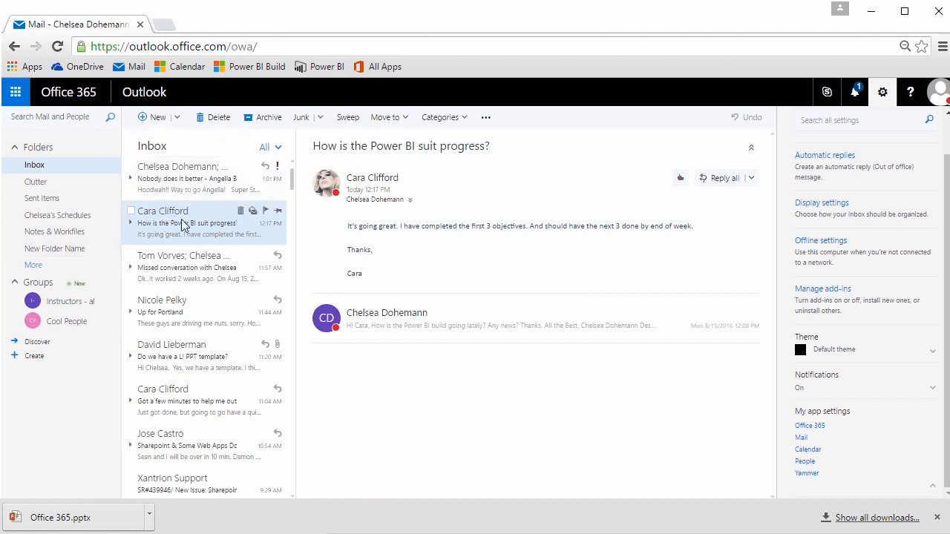
{"action": "key", "text": "ctrl+2"}
{"action": "mouse_move", "coordinate": [299, 131]}
{"action": "left_mouse_down"}
{"action": "mouse_move", "coordinate": [456, 437]}
{"action": "mouse_move", "coordinate": [777, 455]}
{"action": "left_mouse_up"}
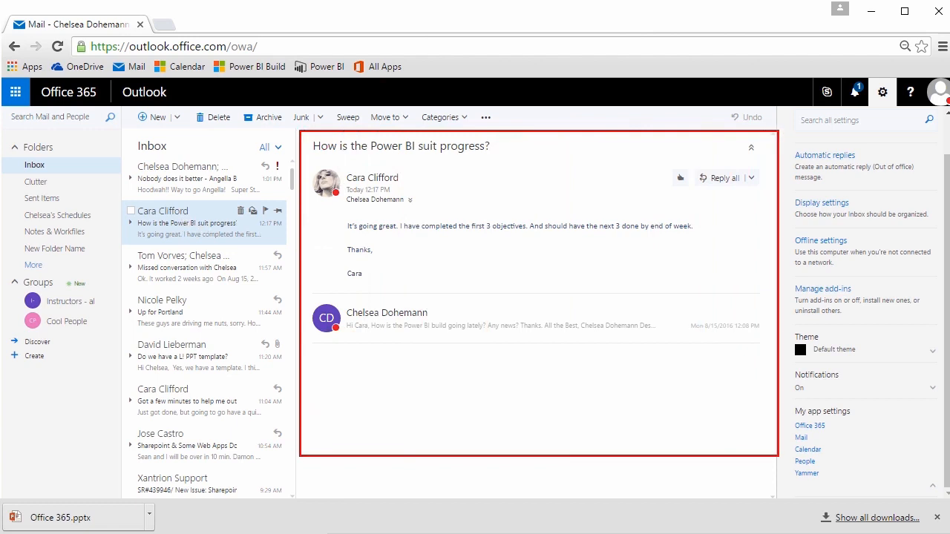
{"action": "key", "text": "Escape"}
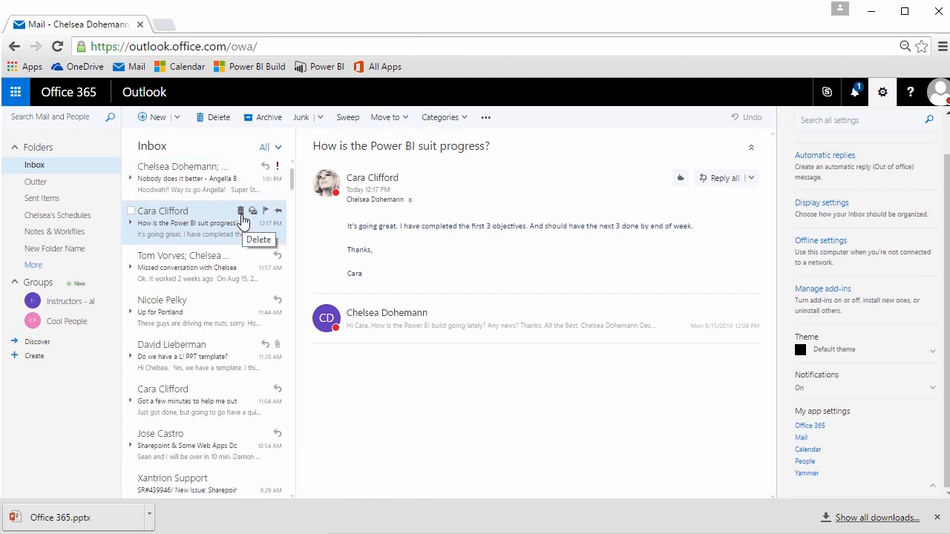
- Mark the "How is the Power BI suit progress?" conversation in the Inbox as unread
{"action": "left_click", "coordinate": [253, 212]}
{"action": "left_click", "coordinate": [254, 214]}
{"action": "left_click", "coordinate": [253, 214]}
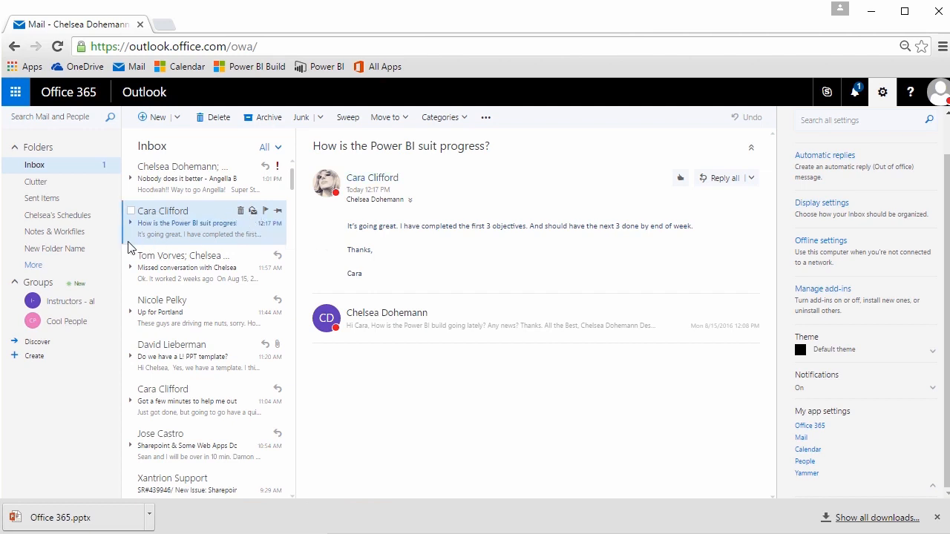
{"action": "left_click_drag", "start_coordinate": [131, 240], "coordinate": [189, 284]}
{"action": "key", "text": "Escape"}
- Flag the "How is the Power BI suit progress?" conversation for follow-up and pin it above the other Inbox messages
{"action": "left_click", "coordinate": [267, 214]}
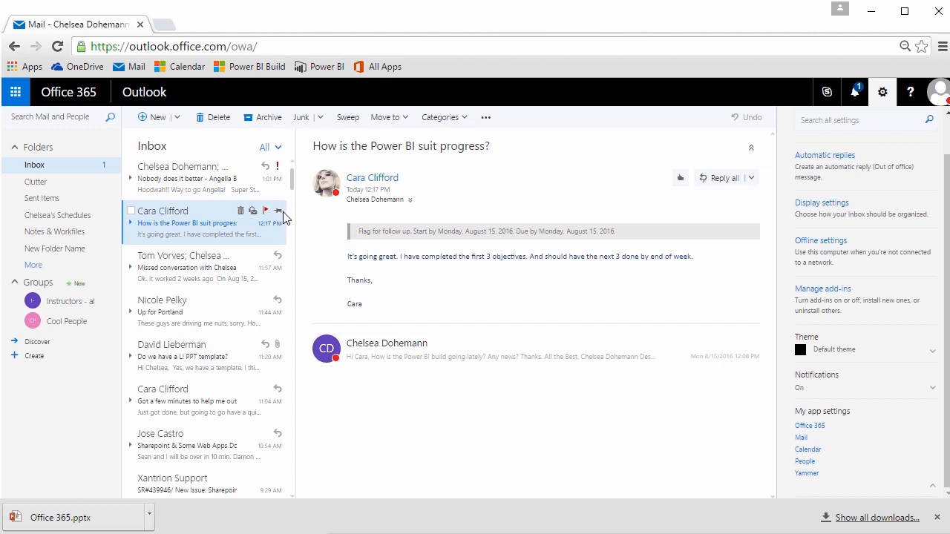
{"action": "left_click", "coordinate": [278, 213]}
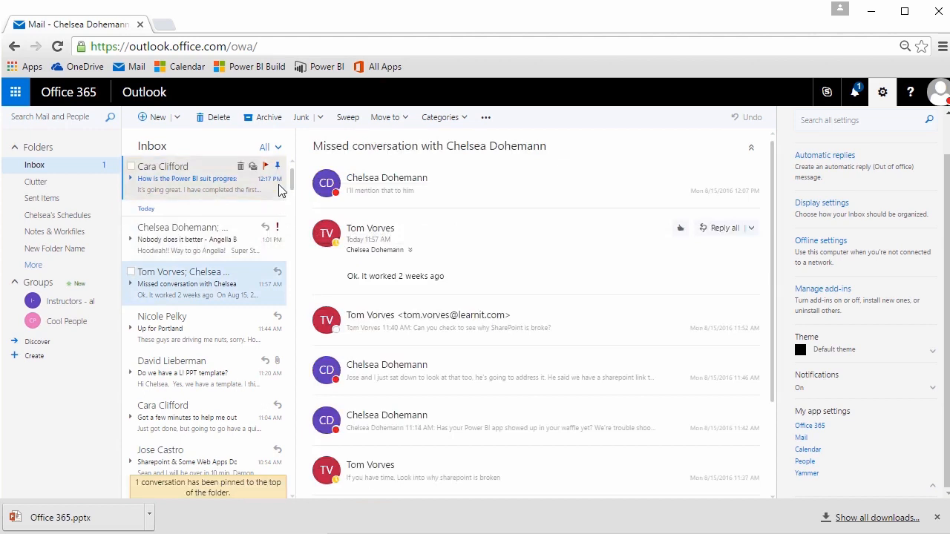
{"action": "mouse_move", "coordinate": [247, 170]}
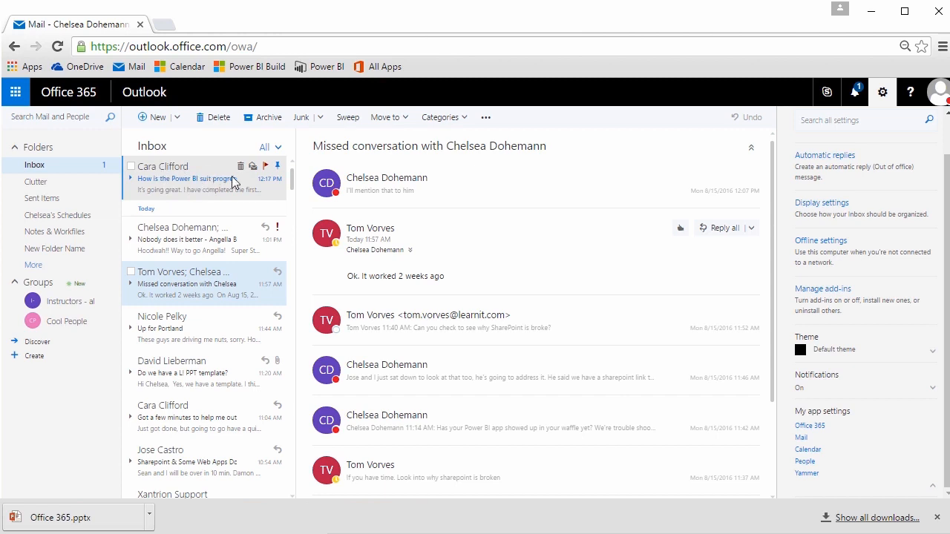
- View the colour categories available for the selected "Missed conversation" message without applying one
{"action": "left_click", "coordinate": [468, 122]}
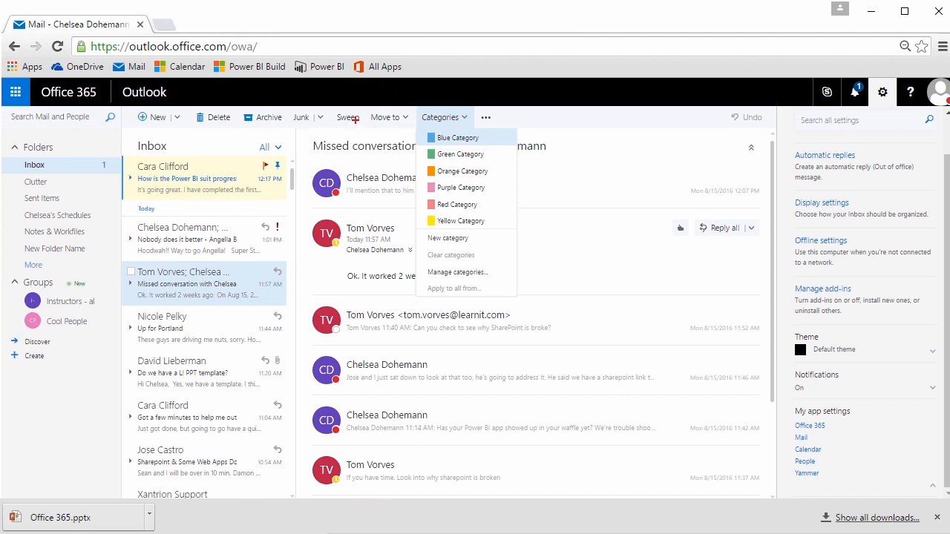
{"action": "left_click_drag", "start_coordinate": [325, 106], "coordinate": [371, 136]}
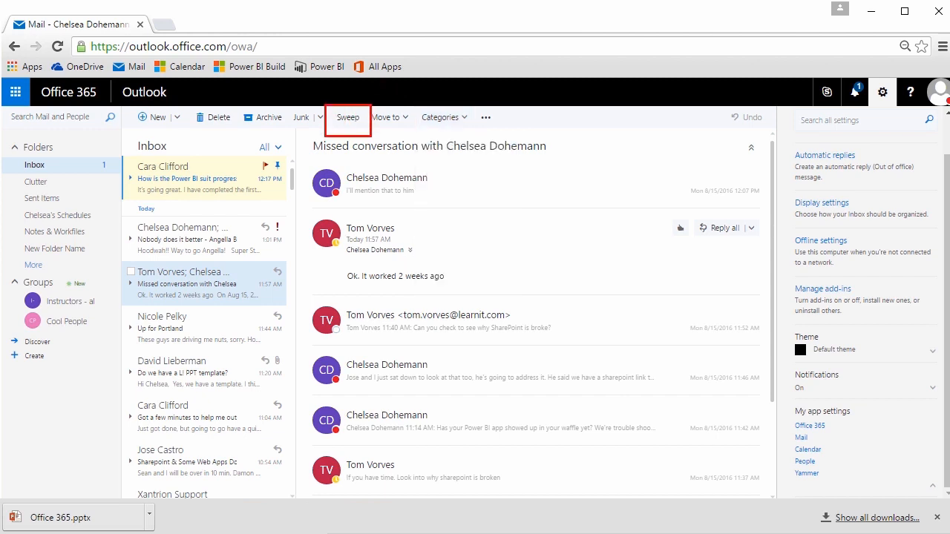
{"action": "key", "text": "Escape"}
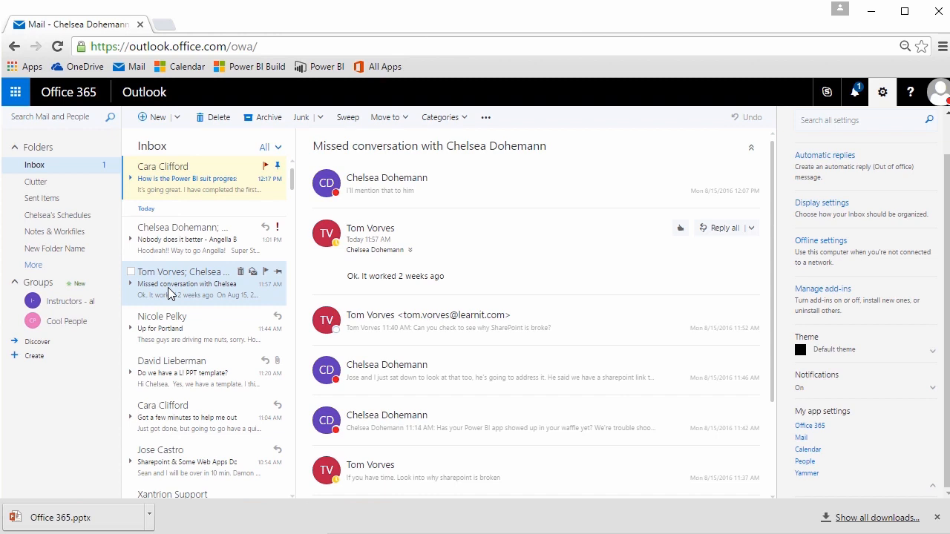
- Review the Sweep options and the archive folder setup for the selected conversation, cancelling both
{"action": "left_click", "coordinate": [349, 119]}
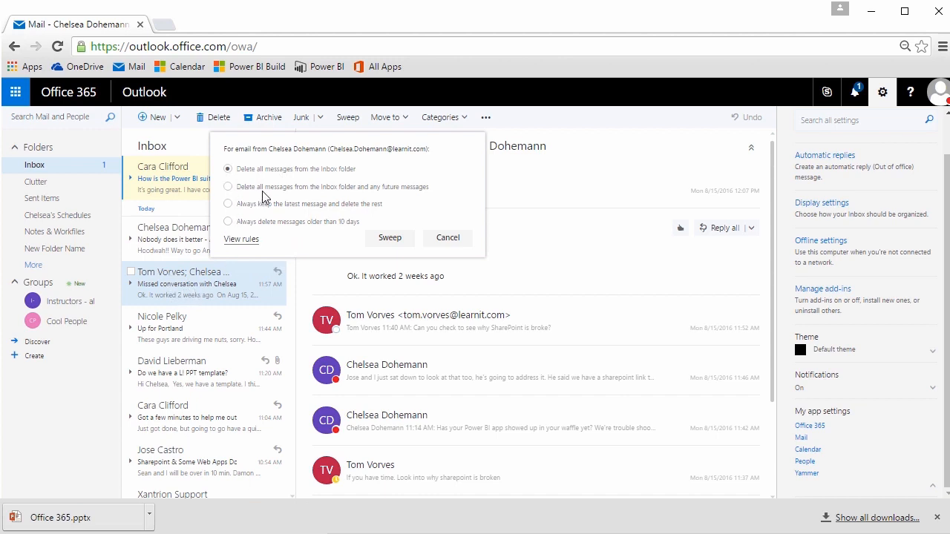
{"action": "left_click", "coordinate": [448, 239]}
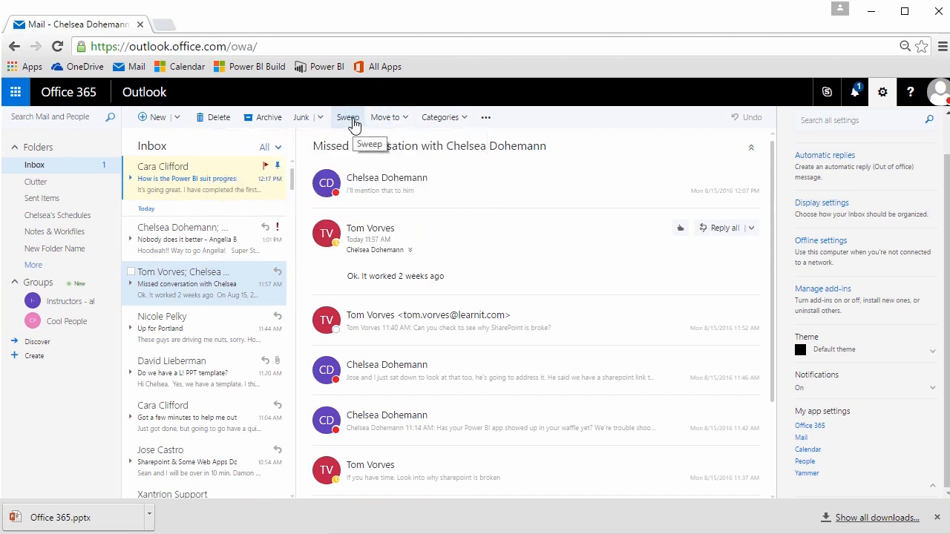
{"action": "left_click", "coordinate": [268, 125]}
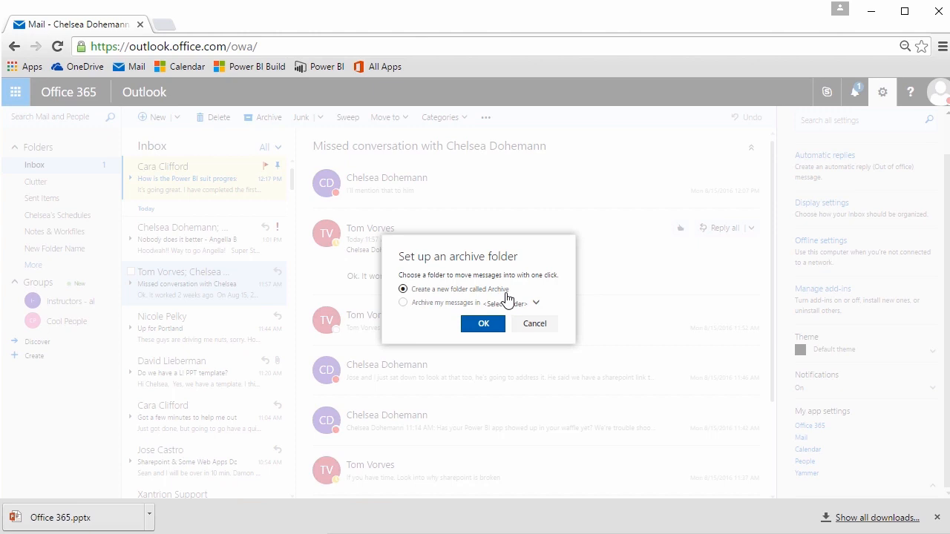
{"action": "left_click", "coordinate": [535, 324]}
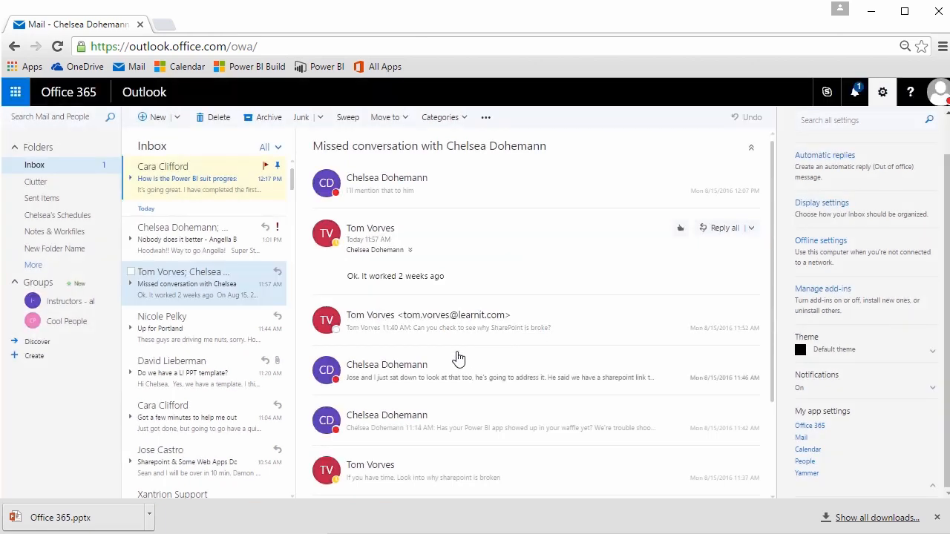
- Search the mail for "Power bi", view the "How is the Power BI suit progress?" conversation from the results, and exit the search
{"action": "left_click", "coordinate": [62, 118]}
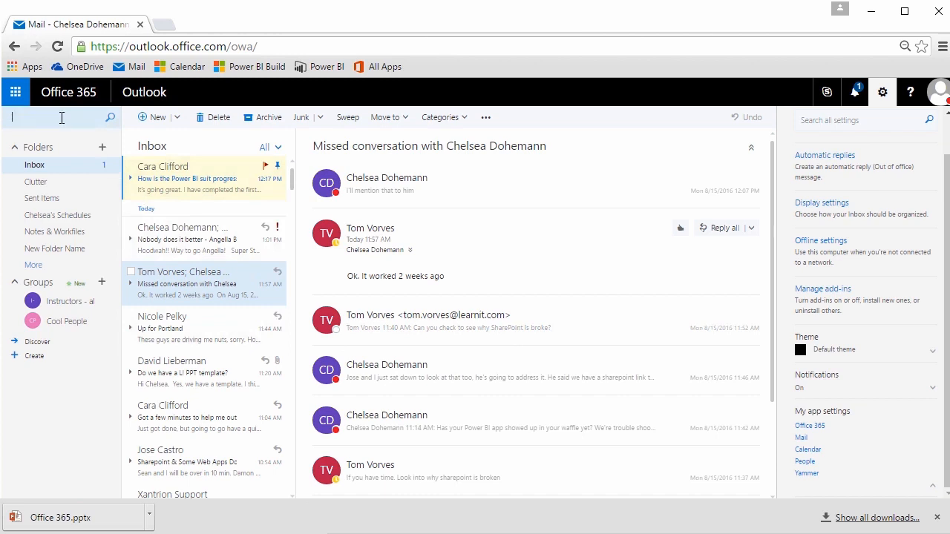
{"action": "type", "text": "Power bi"}
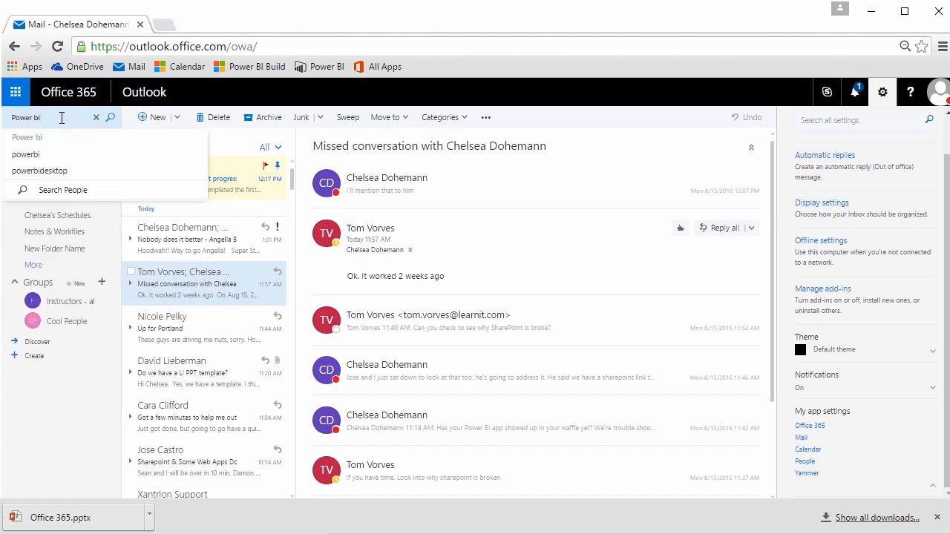
{"action": "key", "text": "Return"}
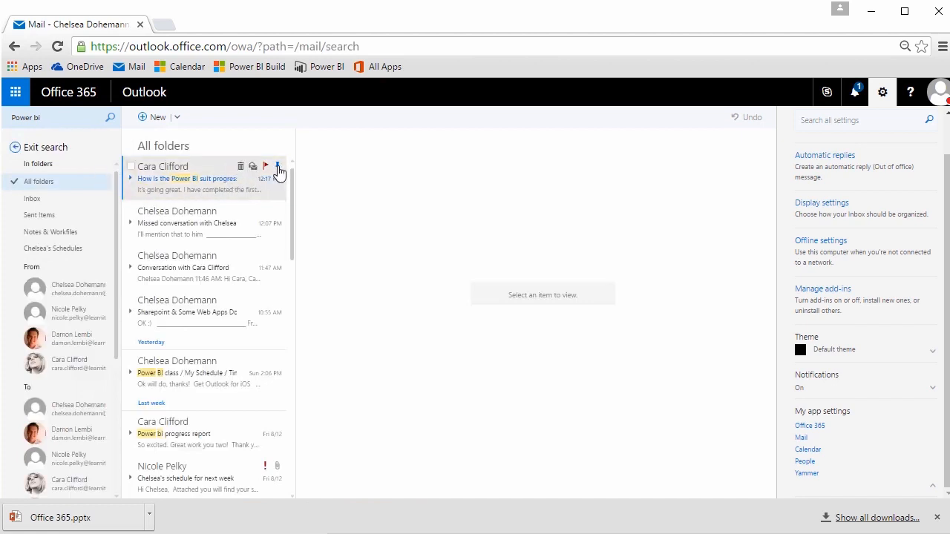
{"action": "left_click", "coordinate": [206, 168]}
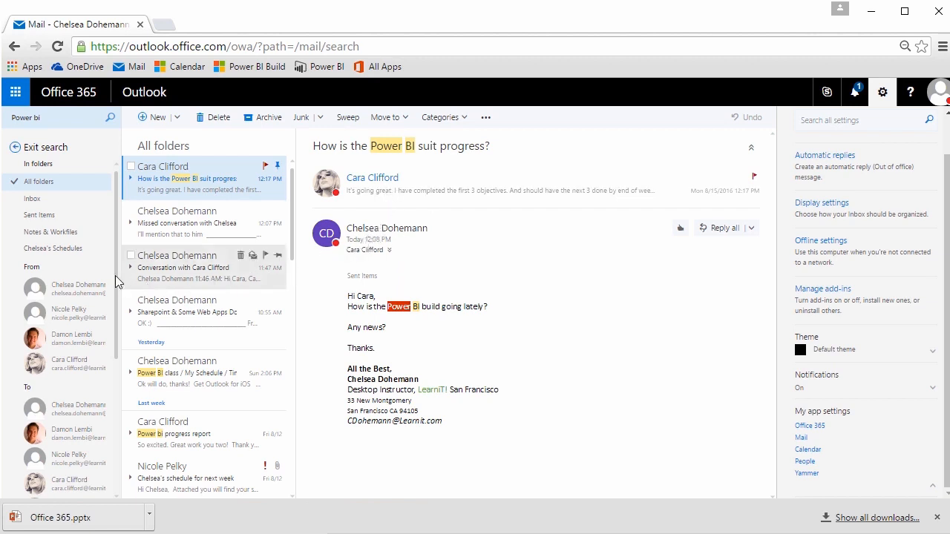
{"action": "left_click", "coordinate": [54, 148]}
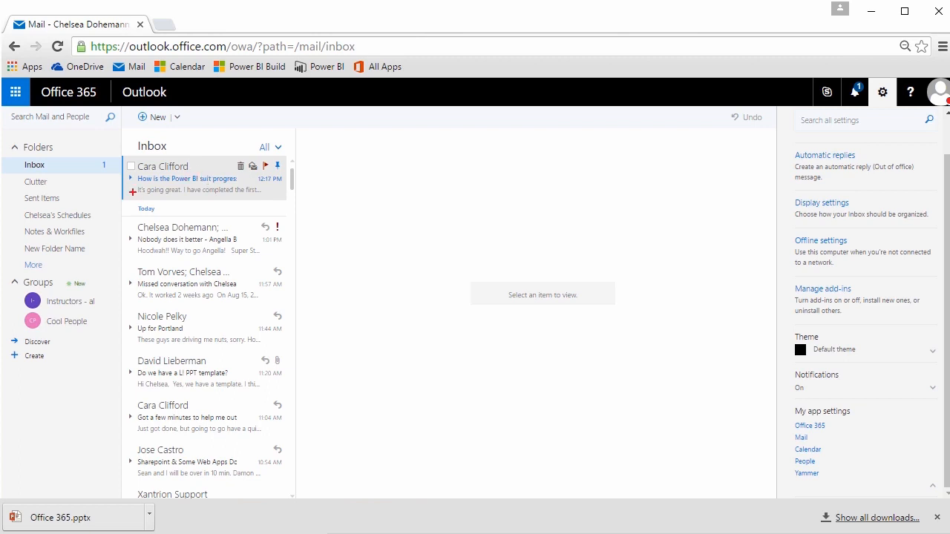
- Expand the pinned "How is the Power BI suit progress?" conversation to view its individual messages, and collapse it again
{"action": "left_click_drag", "start_coordinate": [130, 185], "coordinate": [95, 281]}
{"action": "key", "text": "Escape"}
{"action": "left_click", "coordinate": [130, 184]}
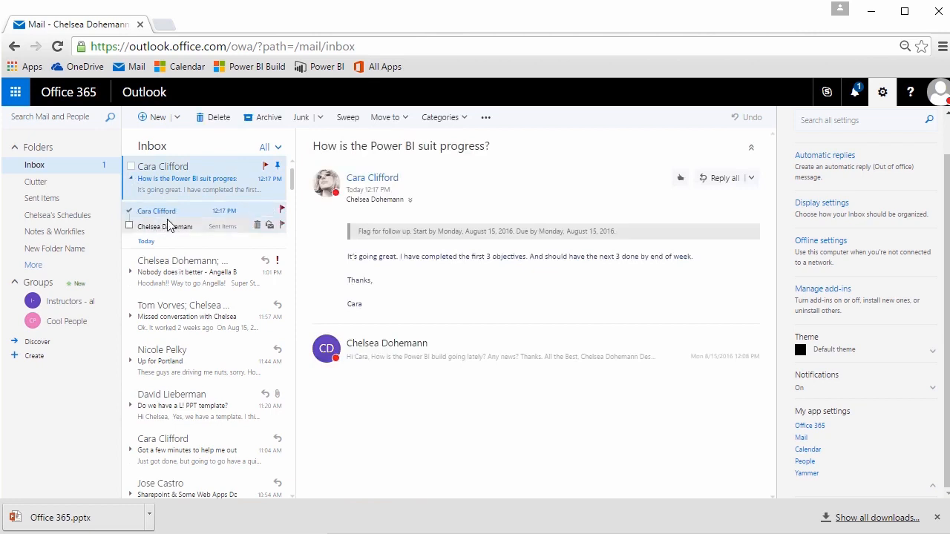
{"action": "left_click", "coordinate": [131, 183]}
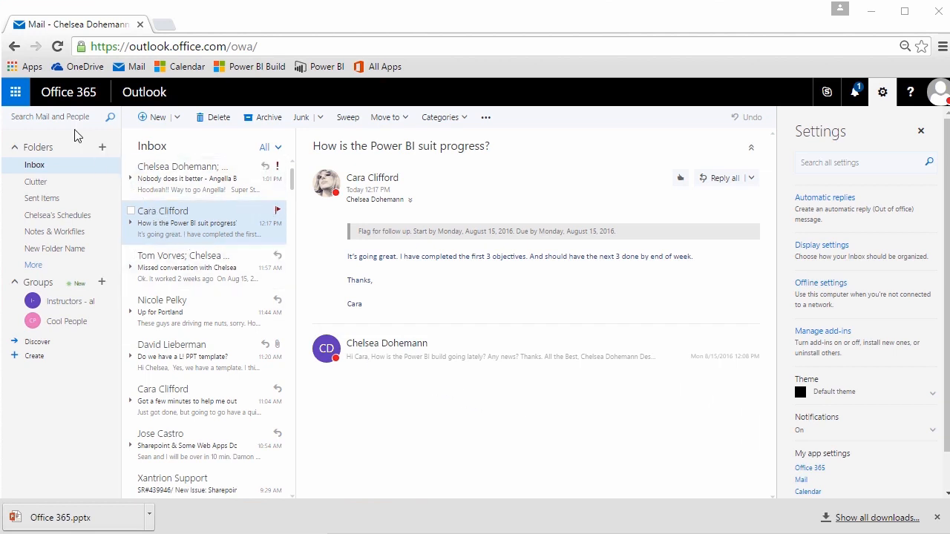
- Switch from Mail to the Calendar app and show the daytime hours of the week of August 14–20, 2016
{"action": "left_click", "coordinate": [16, 96]}
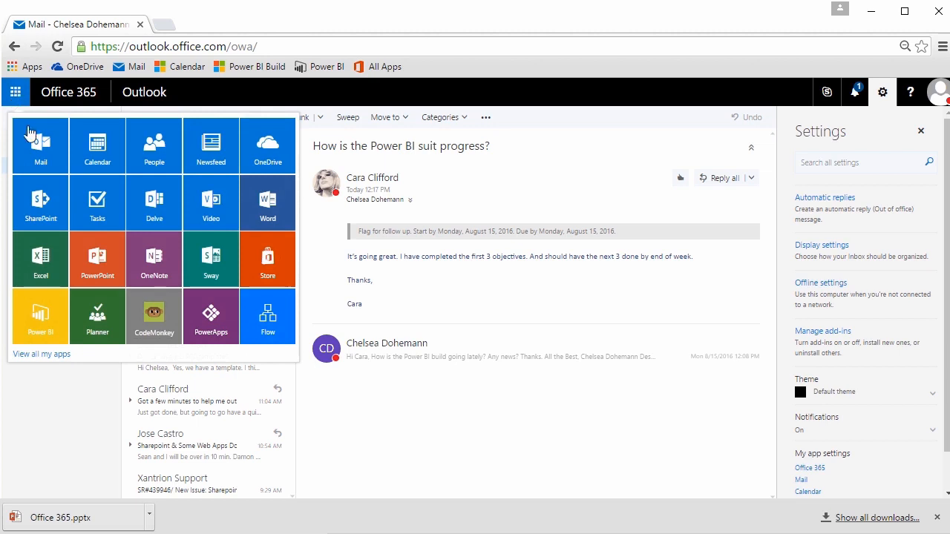
{"action": "left_click", "coordinate": [95, 157]}
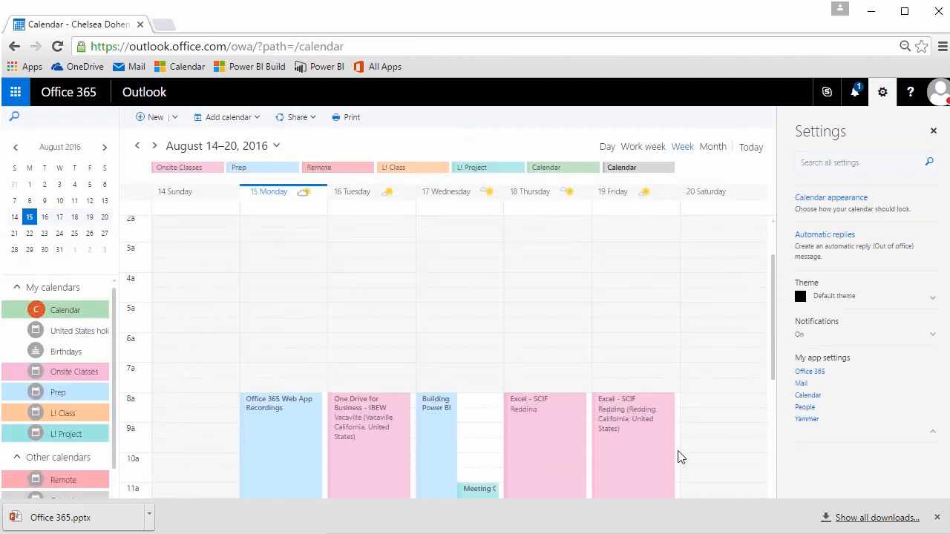
{"action": "scroll", "coordinate": [677, 457], "scroll_direction": "down", "scroll_amount": 1}
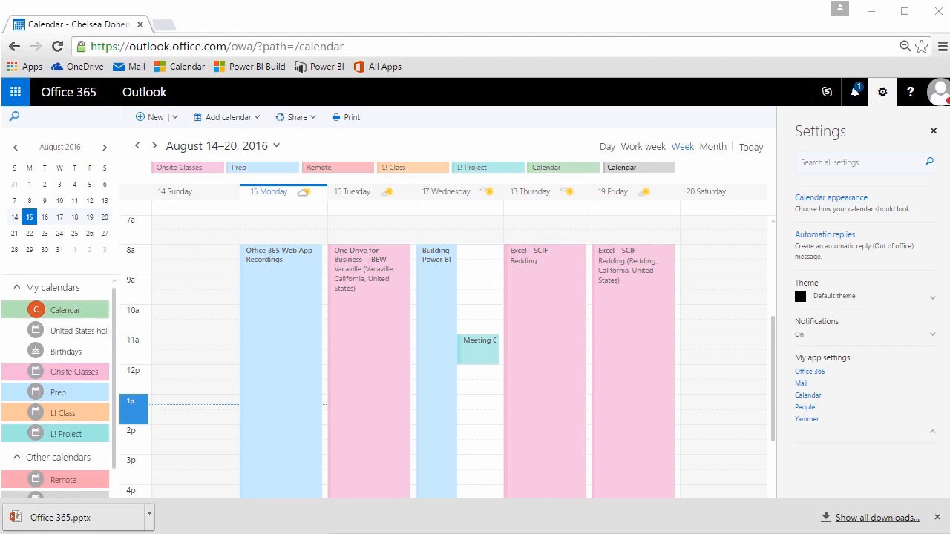
{"action": "mouse_move", "coordinate": [3, 293]}
{"action": "left_mouse_down"}
{"action": "mouse_move", "coordinate": [53, 371]}
{"action": "mouse_move", "coordinate": [111, 498]}
{"action": "left_mouse_up"}
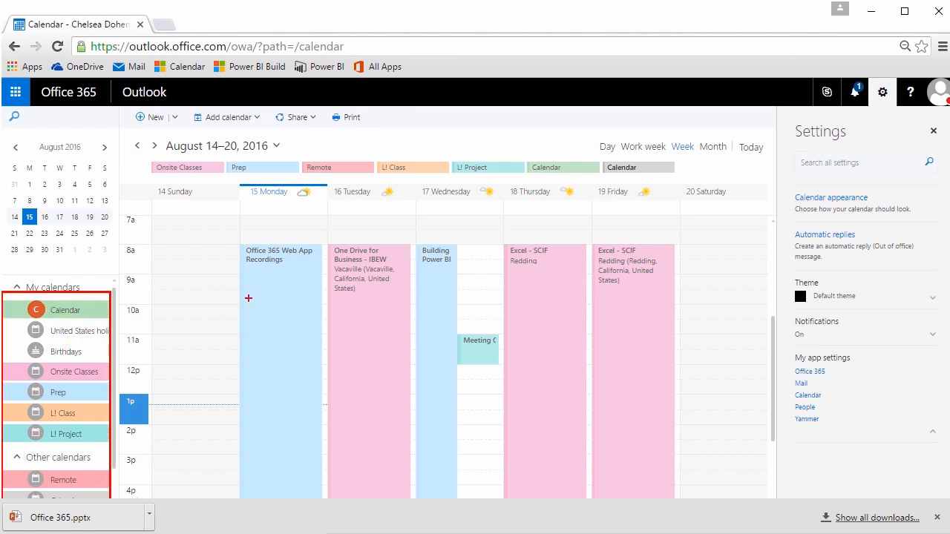
{"action": "left_click_drag", "start_coordinate": [247, 302], "coordinate": [198, 317]}
{"action": "key", "text": "Escape"}
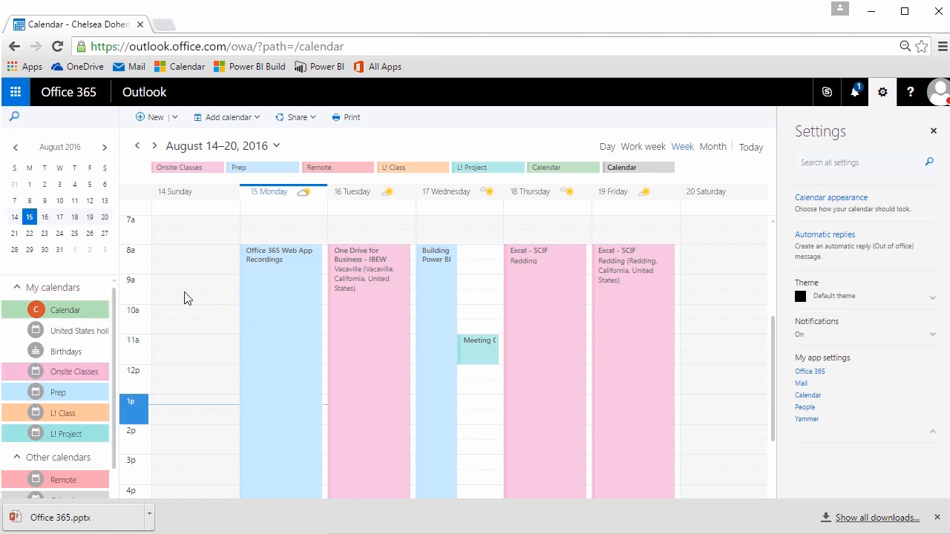
{"action": "key", "text": "ctrl+2"}
{"action": "left_click_drag", "start_coordinate": [305, 200], "coordinate": [266, 262]}
- Assign the airplane charm to the Thursday, August 18 "Excel - SCIF" event, save it, and check the event in the calendar
{"action": "left_click", "coordinate": [540, 268]}
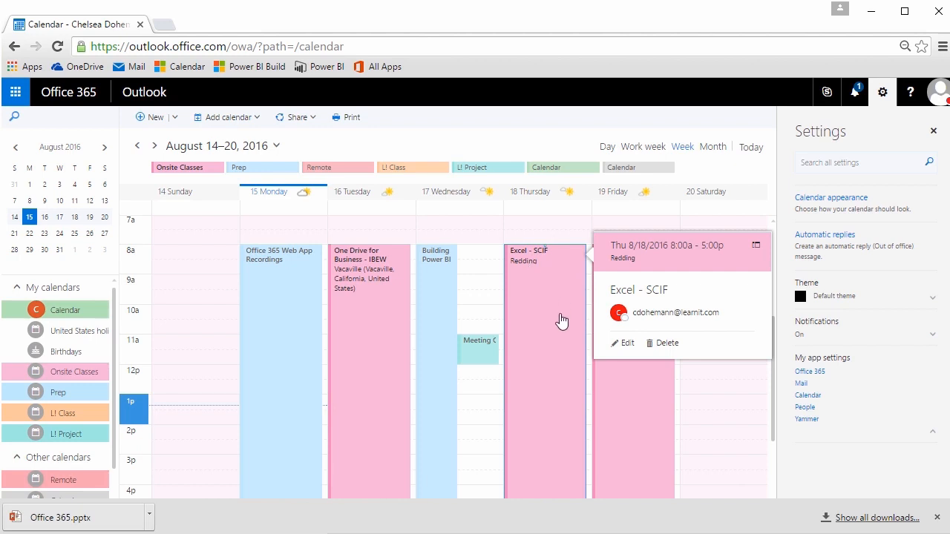
{"action": "left_click", "coordinate": [627, 343]}
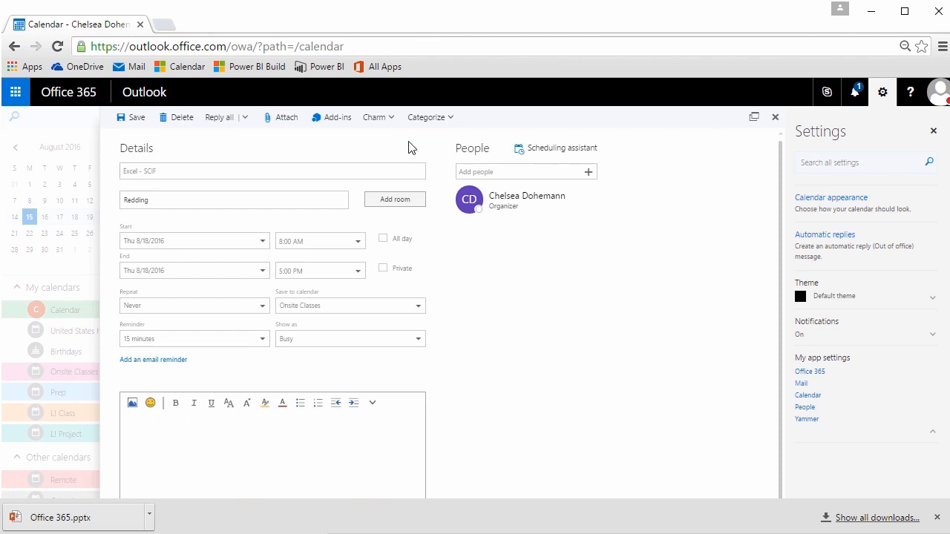
{"action": "left_click", "coordinate": [391, 121]}
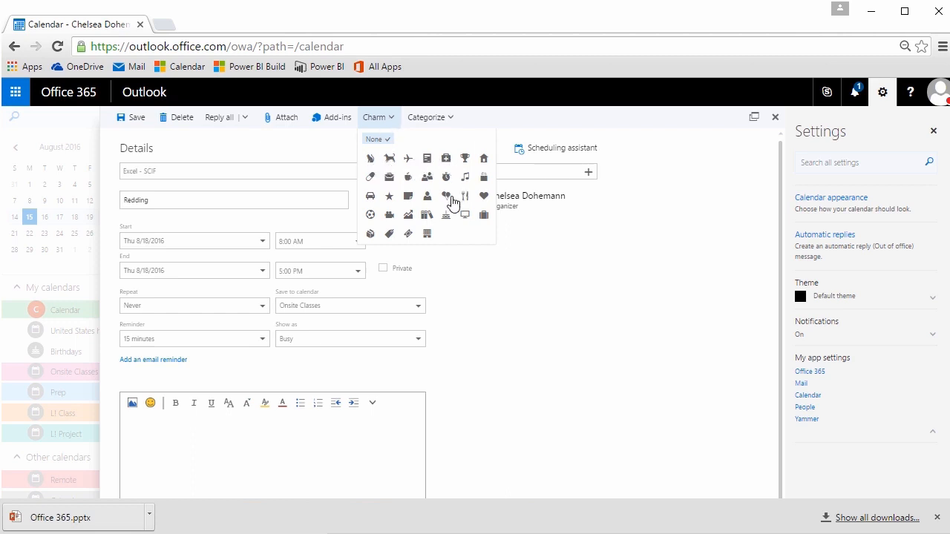
{"action": "left_click", "coordinate": [407, 159]}
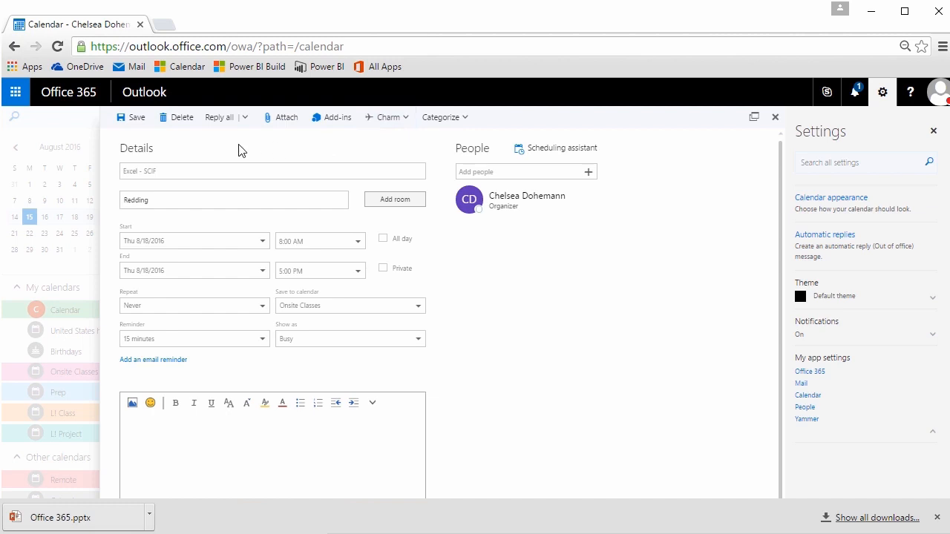
{"action": "left_click", "coordinate": [135, 119]}
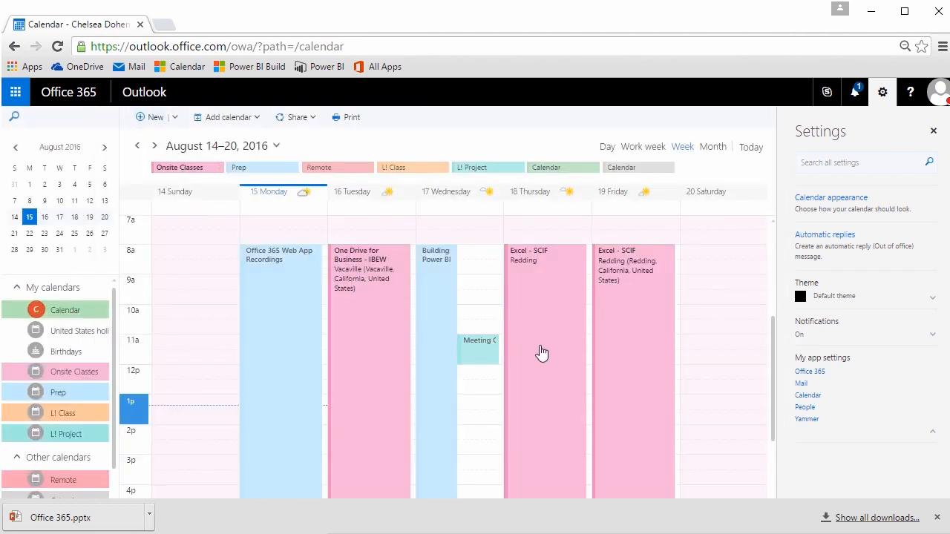
{"action": "scroll", "coordinate": [541, 349], "scroll_direction": "down", "scroll_amount": 1}
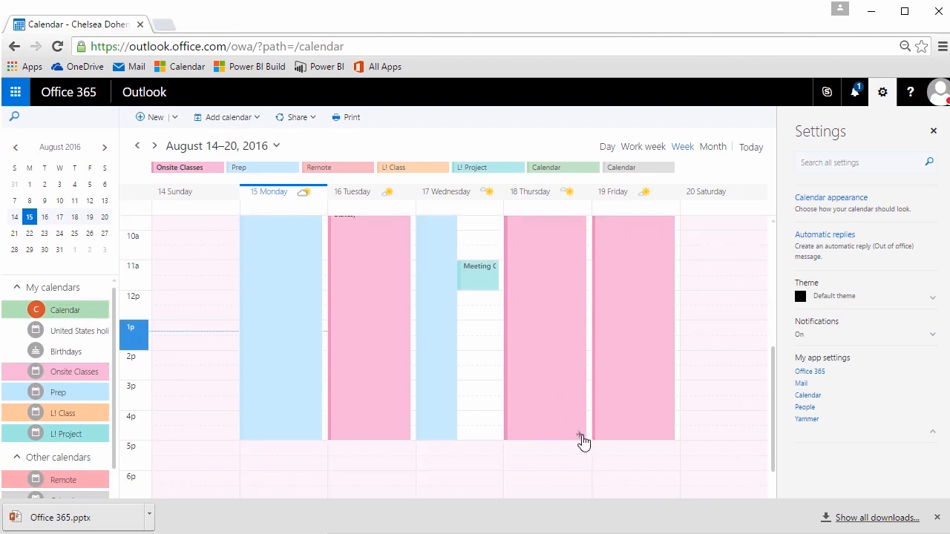
{"action": "scroll", "coordinate": [583, 443], "scroll_direction": "up", "scroll_amount": 1}
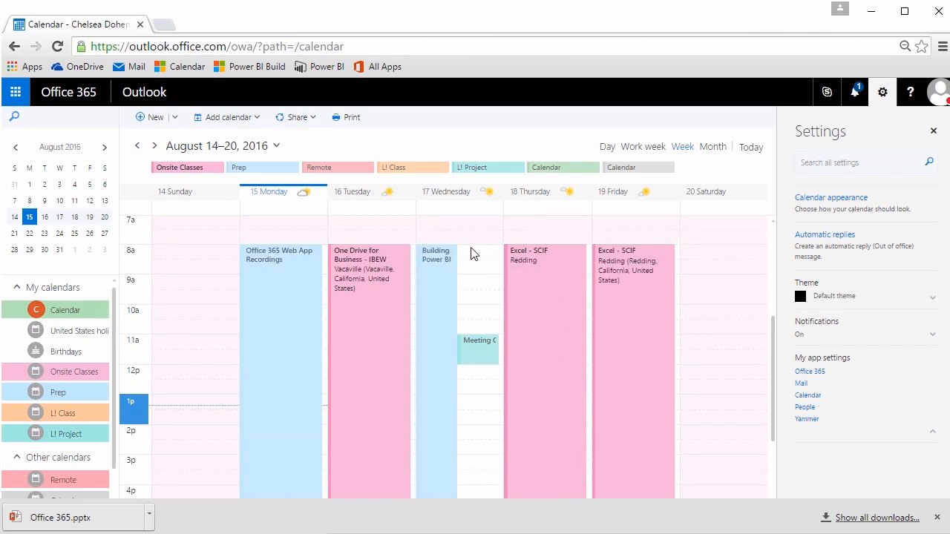
- Create an appointment named "Example Appt" on Wednesday, August 17, 8:00–9:00 AM, in the Remote calendar and save it
{"action": "left_click_drag", "start_coordinate": [477, 250], "coordinate": [481, 269]}
{"action": "left_click", "coordinate": [479, 271]}
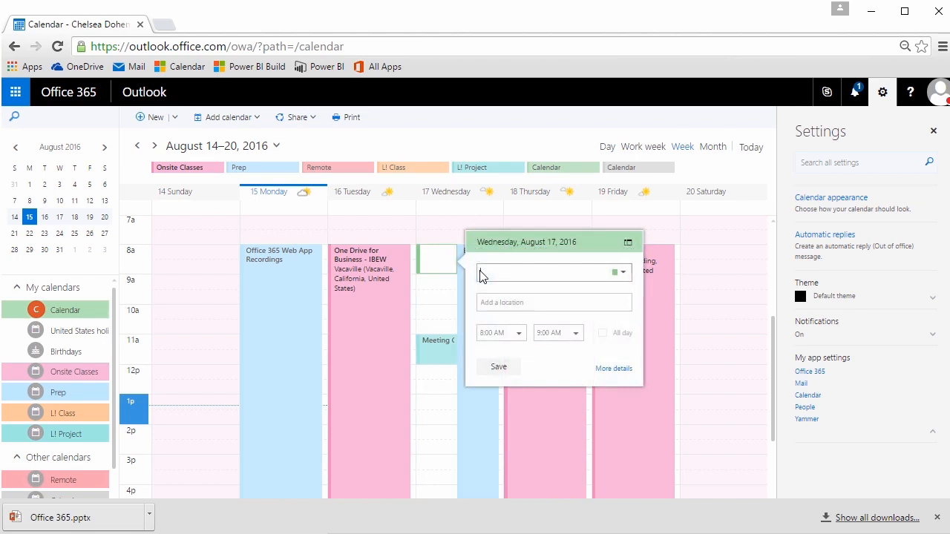
{"action": "type", "text": "Example Appt"}
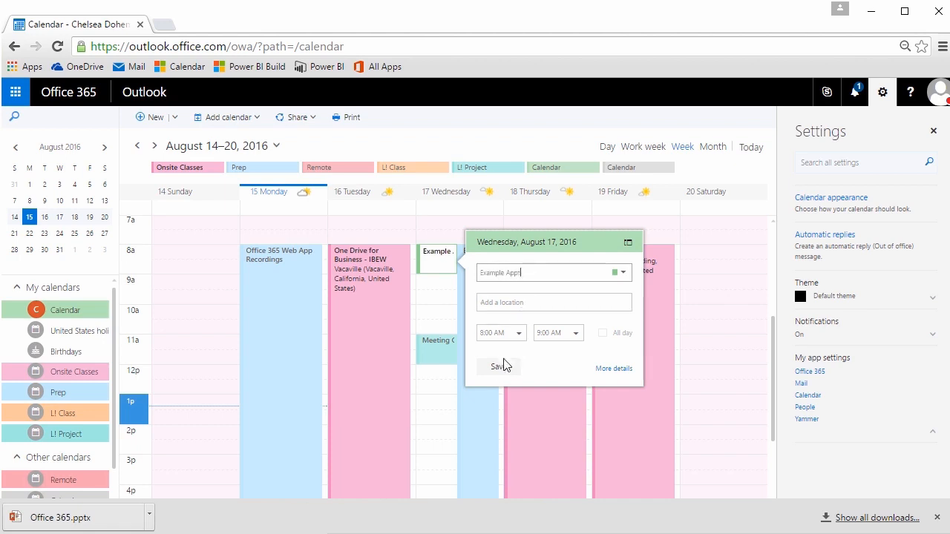
{"action": "left_click", "coordinate": [625, 275]}
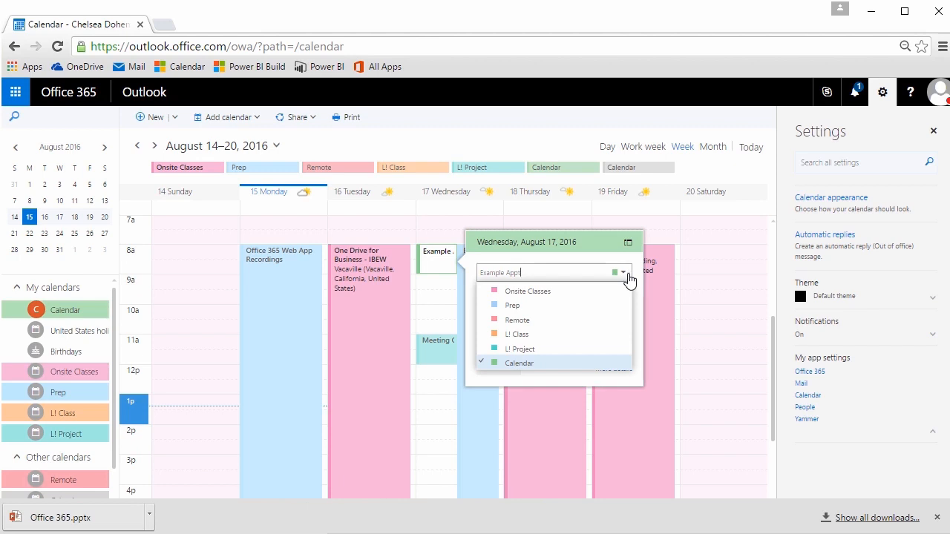
{"action": "left_click", "coordinate": [516, 320]}
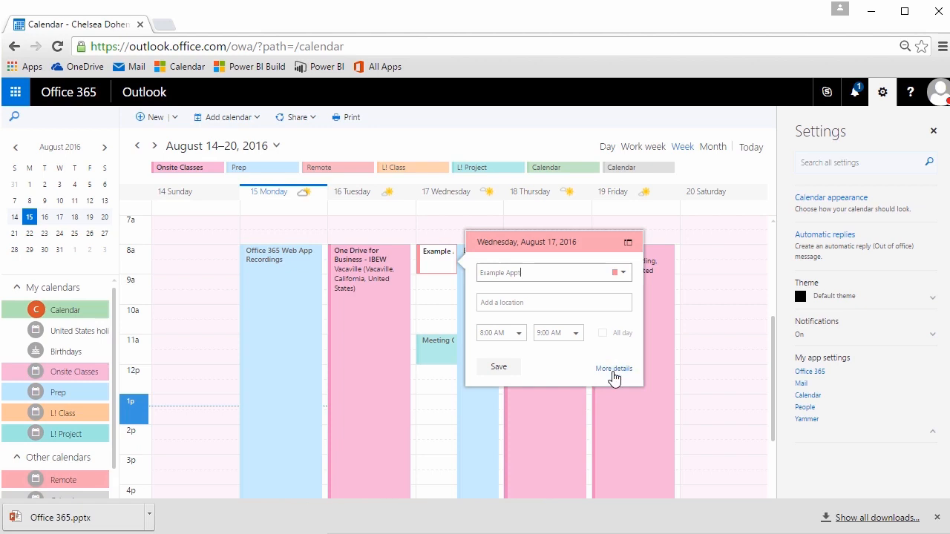
{"action": "left_click", "coordinate": [501, 371]}
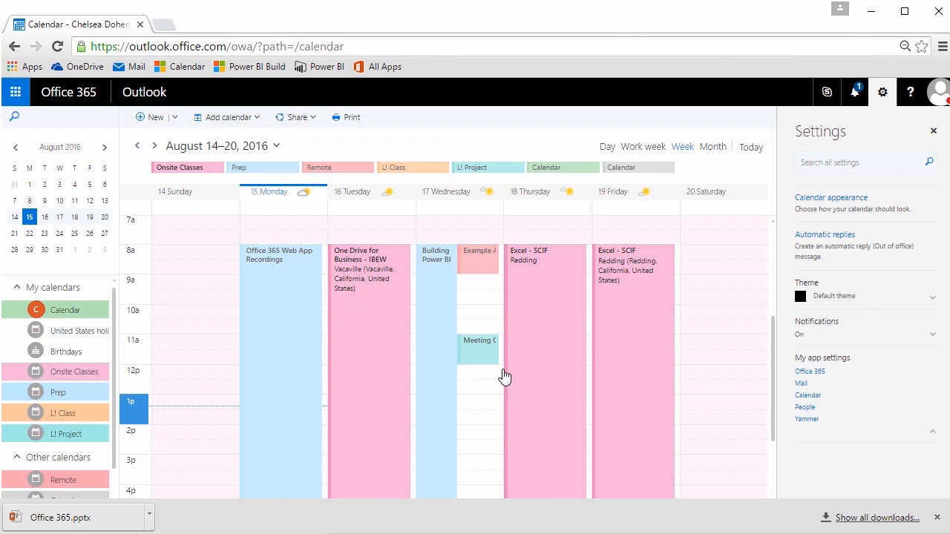
- Set the reminder of the "Example Appt" appointment to 2 hours and save the change
{"action": "left_click", "coordinate": [479, 259]}
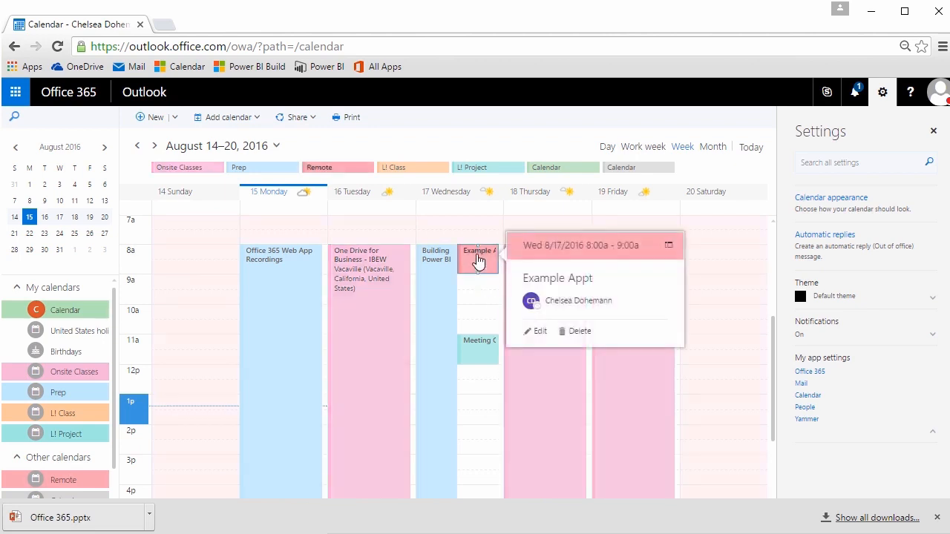
{"action": "left_click", "coordinate": [540, 334]}
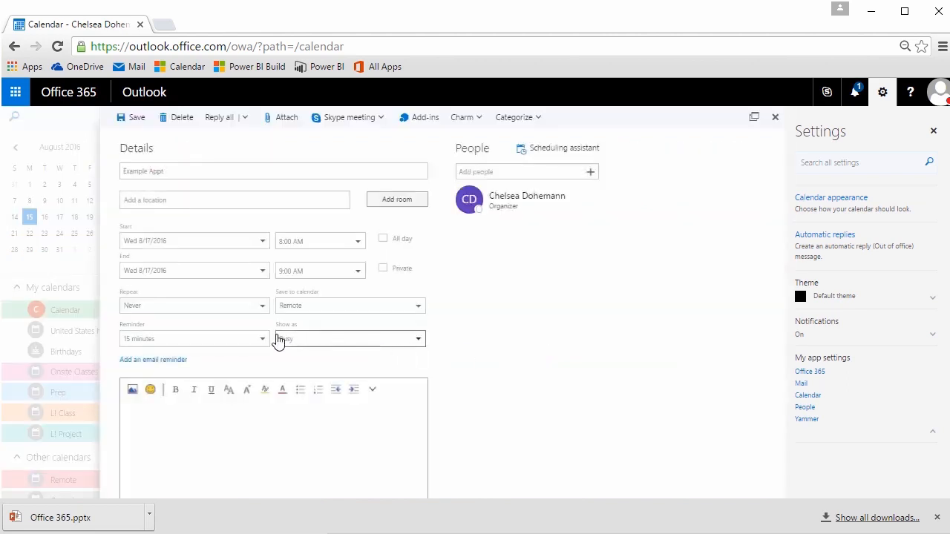
{"action": "left_click", "coordinate": [220, 341]}
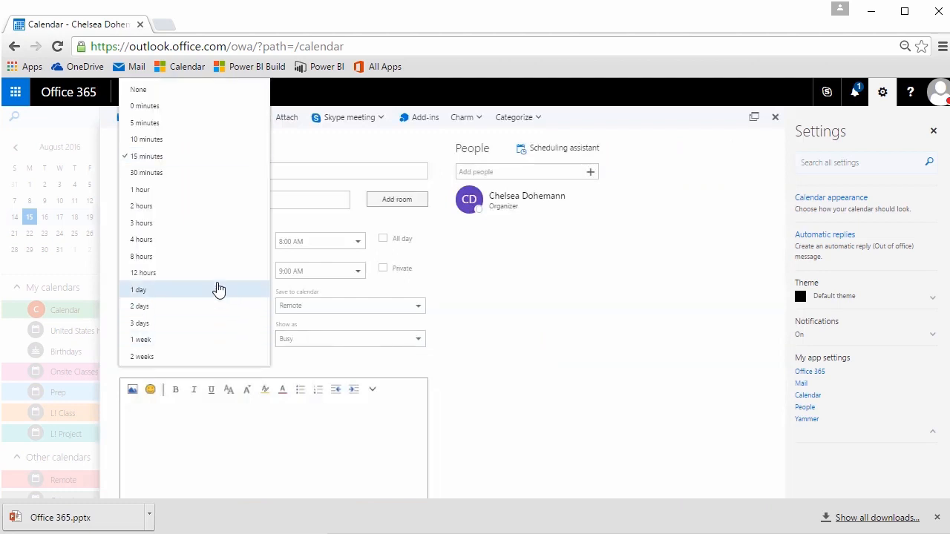
{"action": "left_click", "coordinate": [207, 213]}
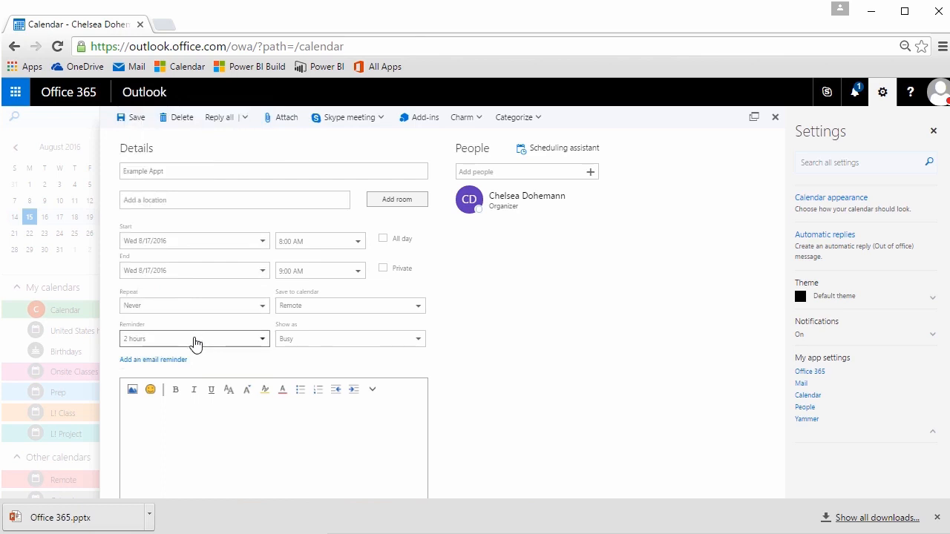
{"action": "left_click", "coordinate": [137, 120]}
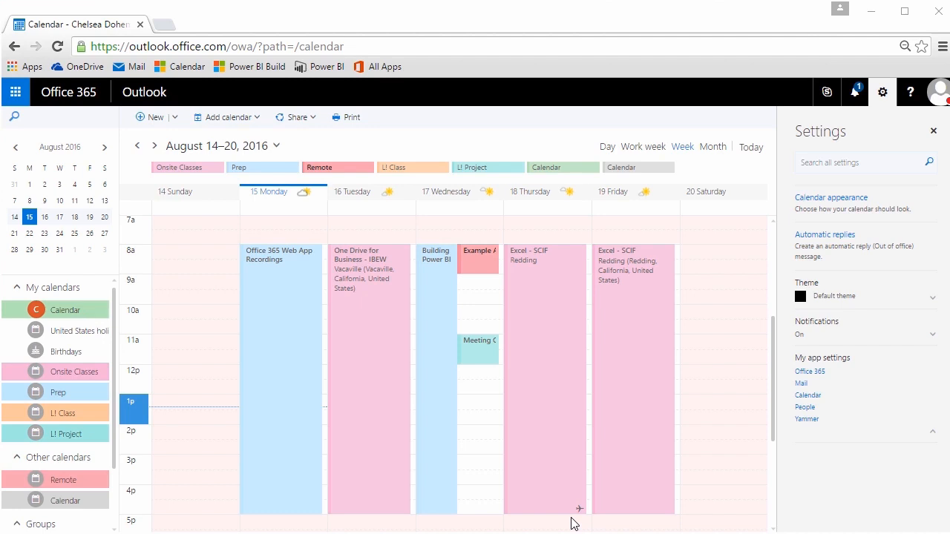
- Switch to Word Online and look through the available new-document templates
{"action": "left_click", "coordinate": [15, 92]}
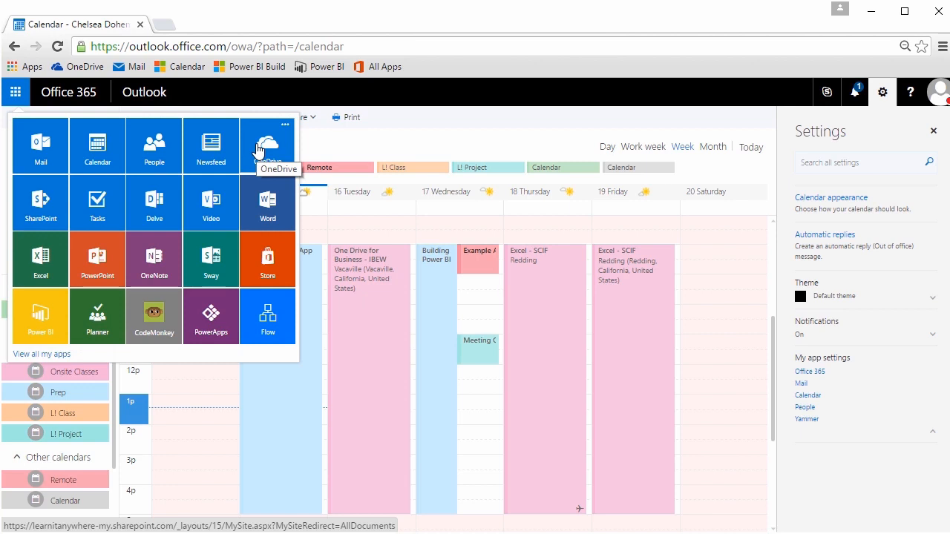
{"action": "left_click", "coordinate": [265, 203]}
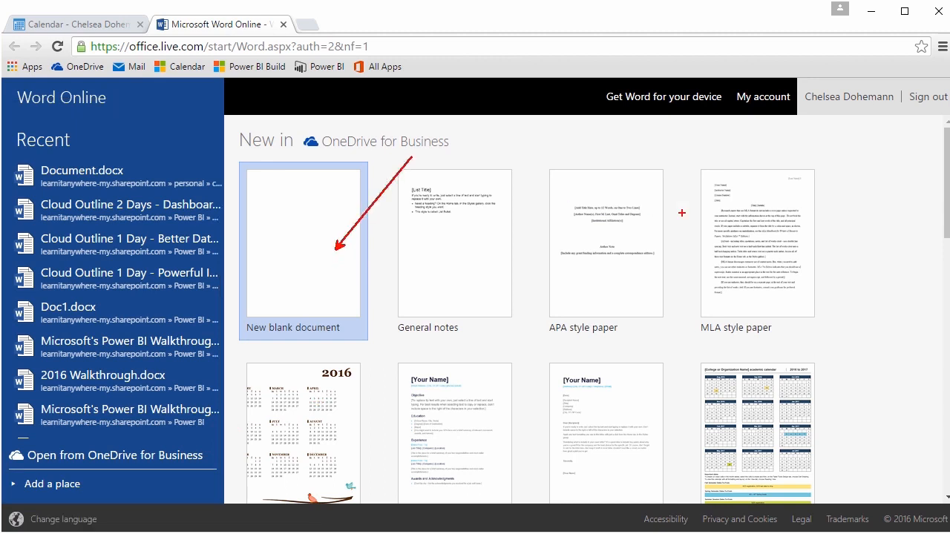
{"action": "scroll", "coordinate": [678, 213], "scroll_direction": "down", "scroll_amount": 5}
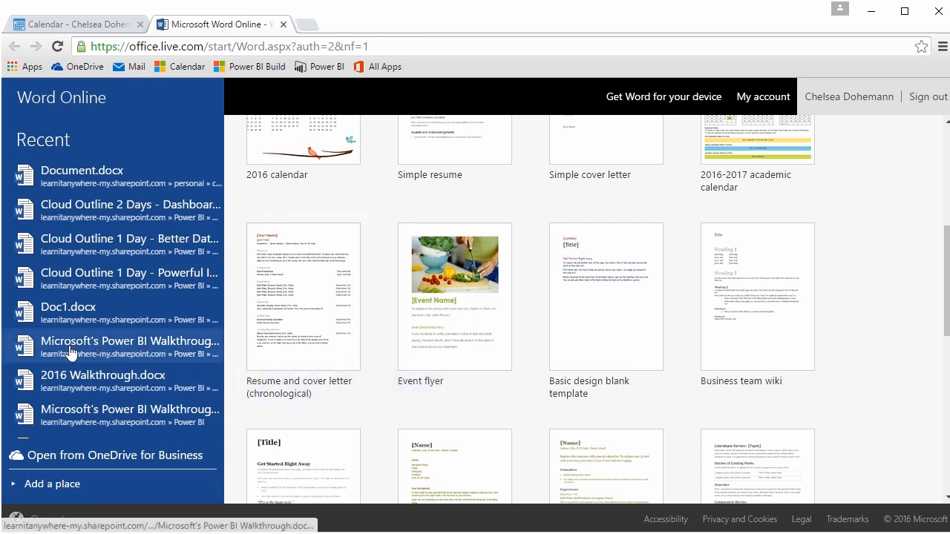
- Open the first "Microsoft's Power BI Walkthrough" among the recent documents and start editing it in the browser
{"action": "left_click", "coordinate": [182, 344]}
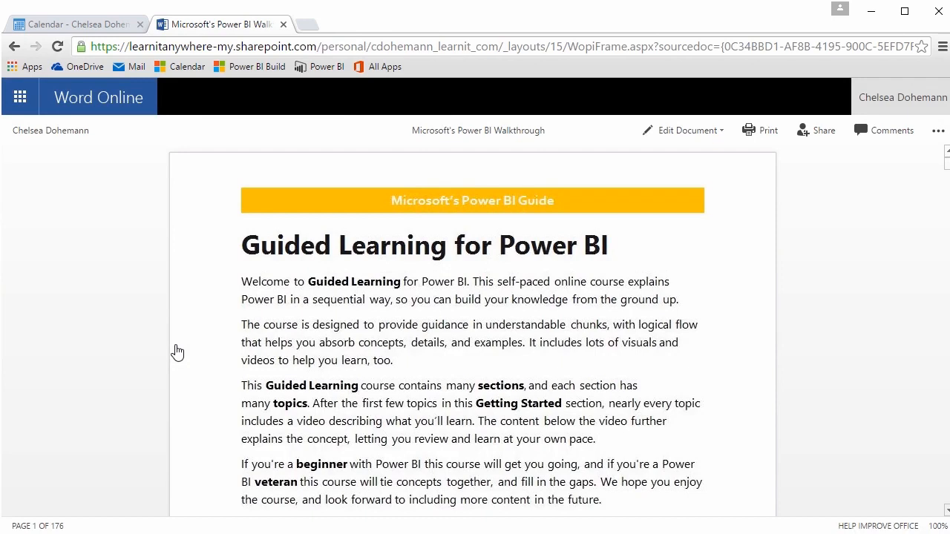
{"action": "mouse_move", "coordinate": [162, 133]}
{"action": "left_mouse_down"}
{"action": "mouse_move", "coordinate": [312, 395]}
{"action": "mouse_move", "coordinate": [752, 532]}
{"action": "mouse_move", "coordinate": [786, 532]}
{"action": "left_mouse_up"}
{"action": "left_click", "coordinate": [719, 136]}
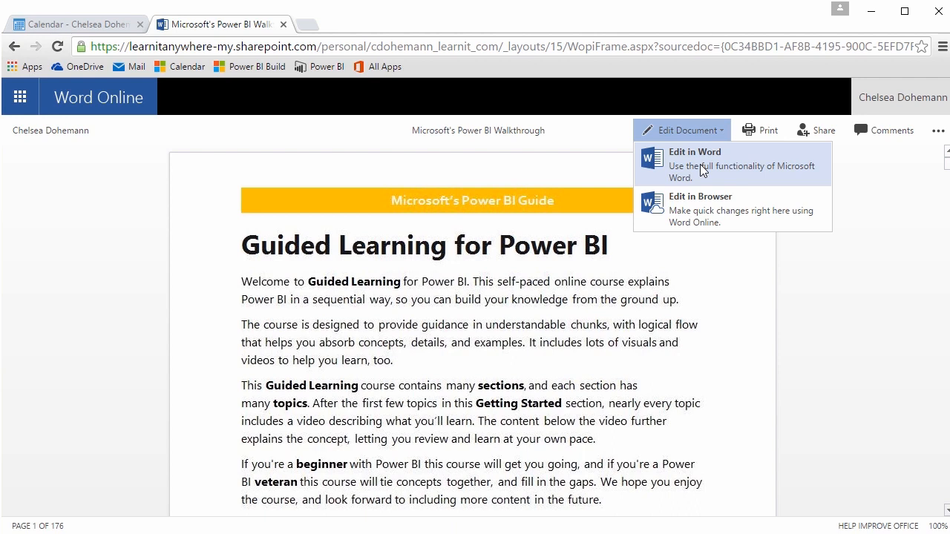
{"action": "left_click", "coordinate": [718, 210]}
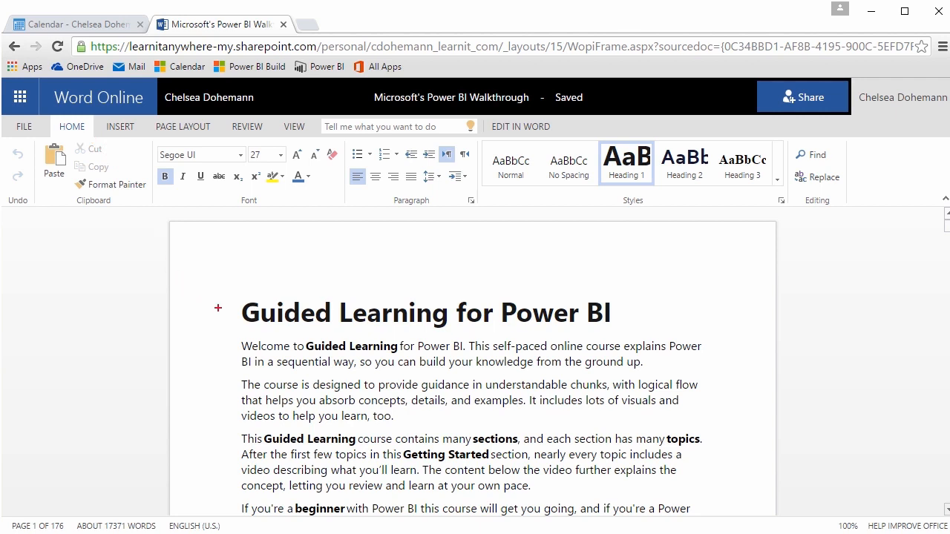
{"action": "left_click_drag", "start_coordinate": [221, 307], "coordinate": [120, 289]}
{"action": "left_click", "coordinate": [237, 304]}
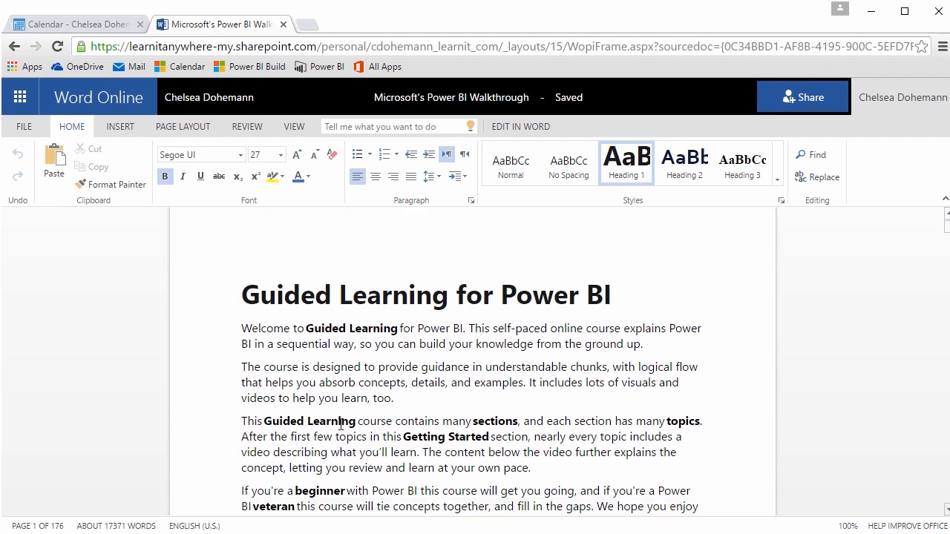
{"action": "scroll", "coordinate": [339, 425], "scroll_direction": "down", "scroll_amount": 2}
{"action": "scroll", "coordinate": [340, 424], "scroll_direction": "down", "scroll_amount": 3}
{"action": "scroll", "coordinate": [340, 401], "scroll_direction": "up", "scroll_amount": 5}
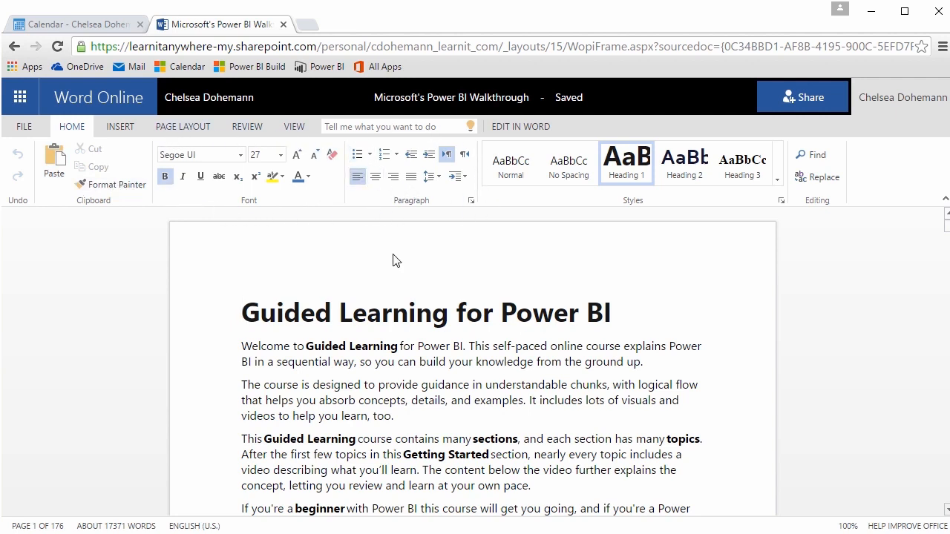
- Format the "Welcome to Guided Learning" paragraph with a bullet, change it to 1, 2, 3, 4 numbering, and try increasing and decreasing its indent
{"action": "left_click", "coordinate": [245, 347]}
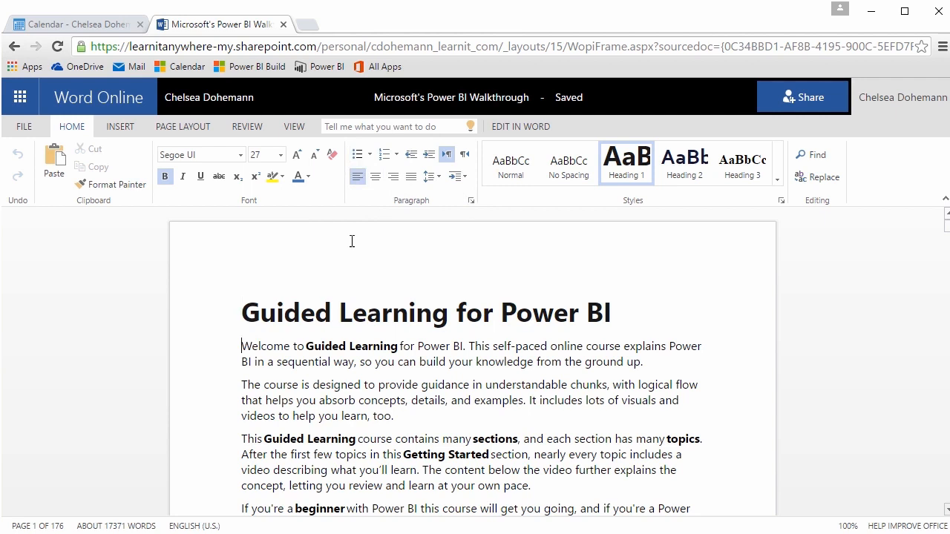
{"action": "left_click", "coordinate": [359, 155]}
{"action": "left_click", "coordinate": [397, 155]}
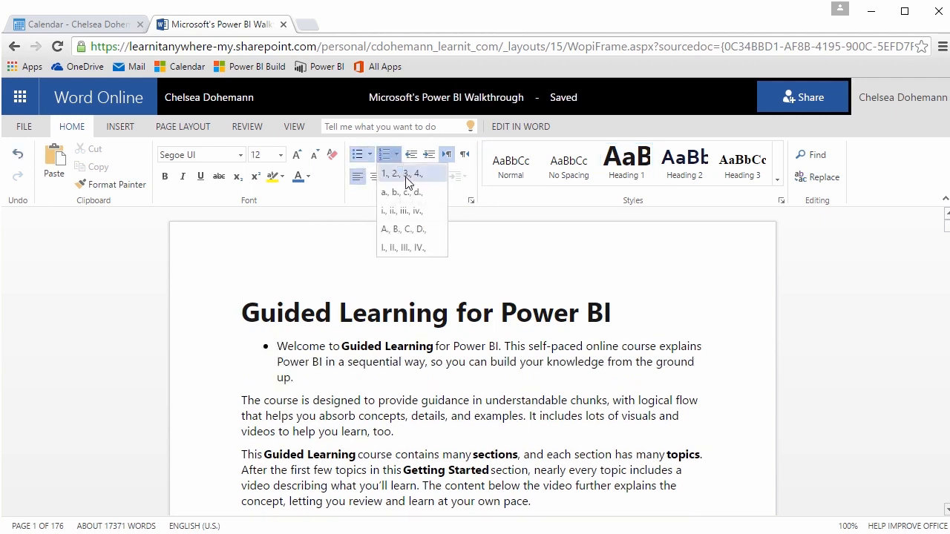
{"action": "left_click", "coordinate": [406, 178]}
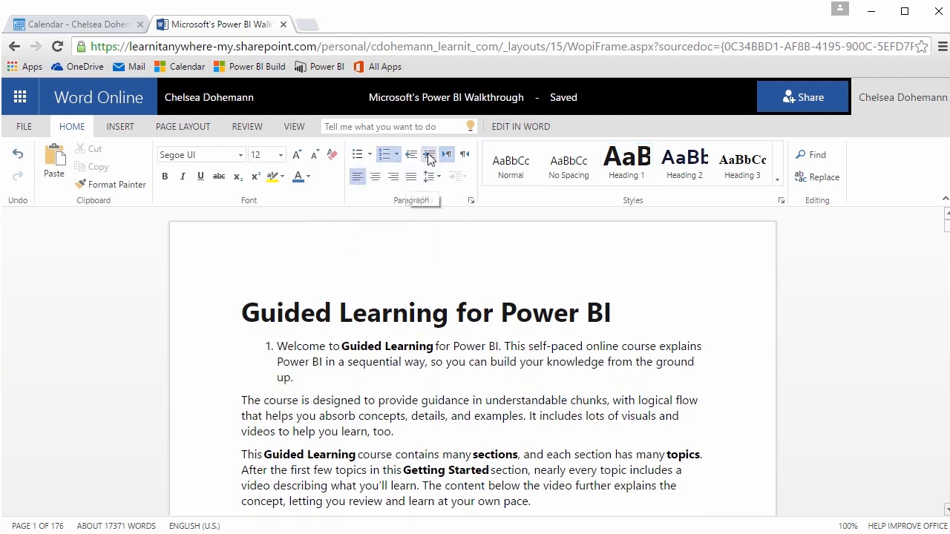
{"action": "left_click", "coordinate": [429, 155]}
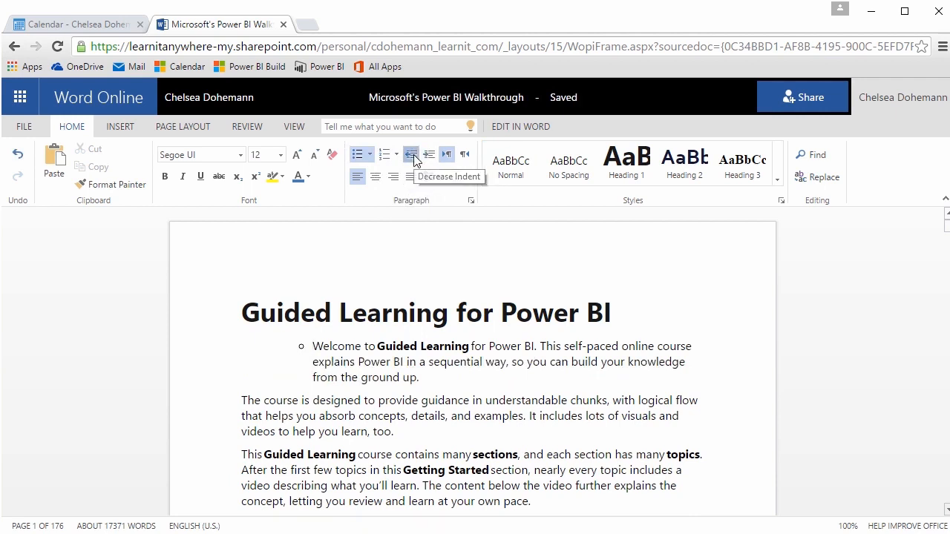
{"action": "left_click", "coordinate": [411, 158]}
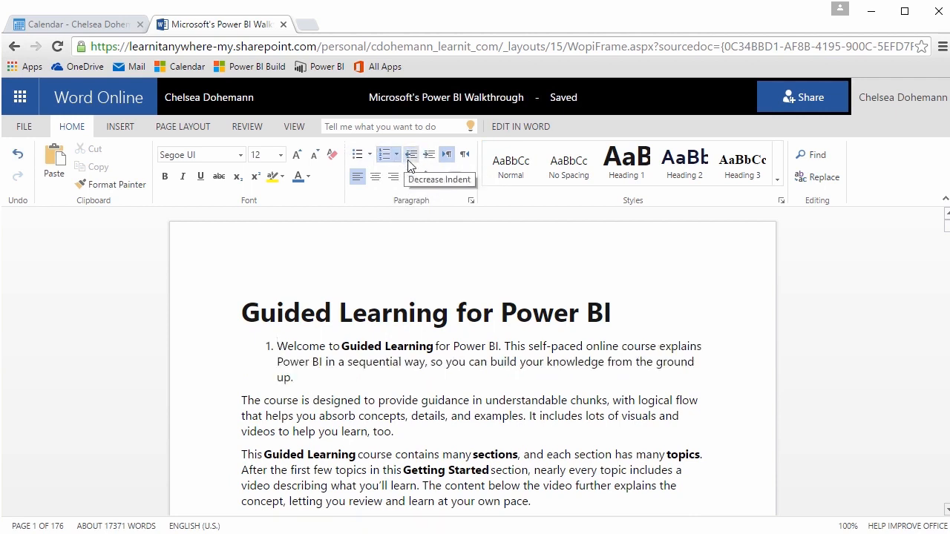
- Try centered and right alignment on the numbered "Welcome to Guided Learning" paragraph, and justify it
{"action": "left_click", "coordinate": [376, 181]}
{"action": "left_click", "coordinate": [393, 183]}
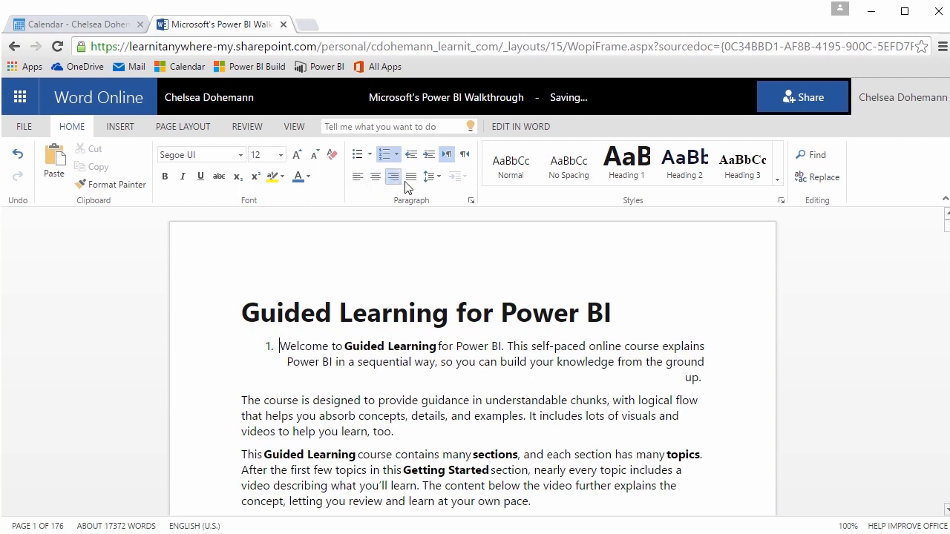
{"action": "left_click", "coordinate": [412, 178]}
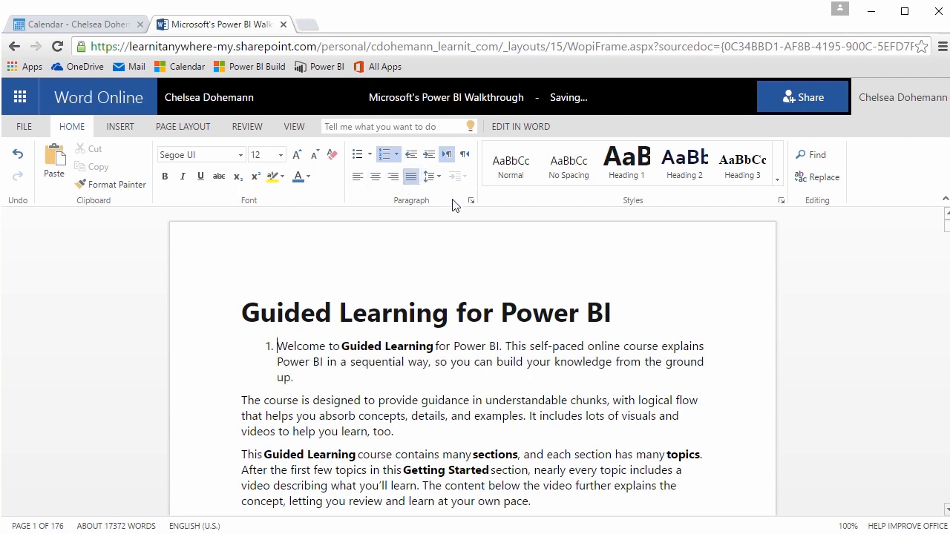
- Apply the Heading 3 style to the "Welcome to Guided Learning" paragraph, and change it to the Heading 4 style
{"action": "left_click", "coordinate": [739, 168]}
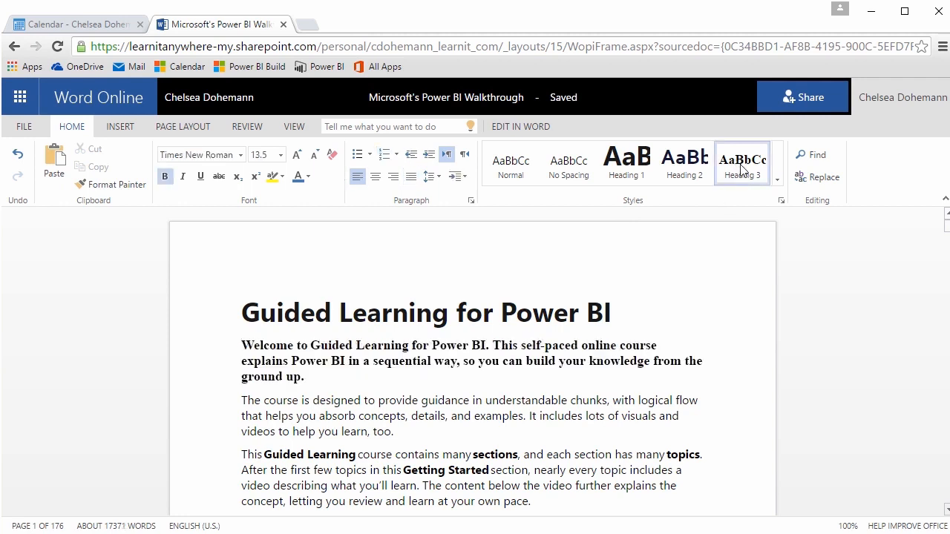
{"action": "left_click", "coordinate": [777, 181]}
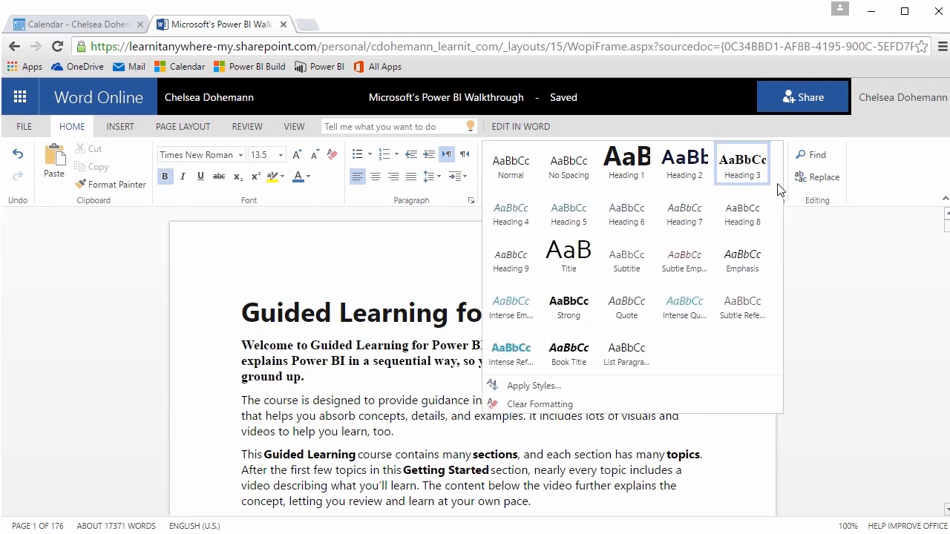
{"action": "left_click", "coordinate": [502, 312]}
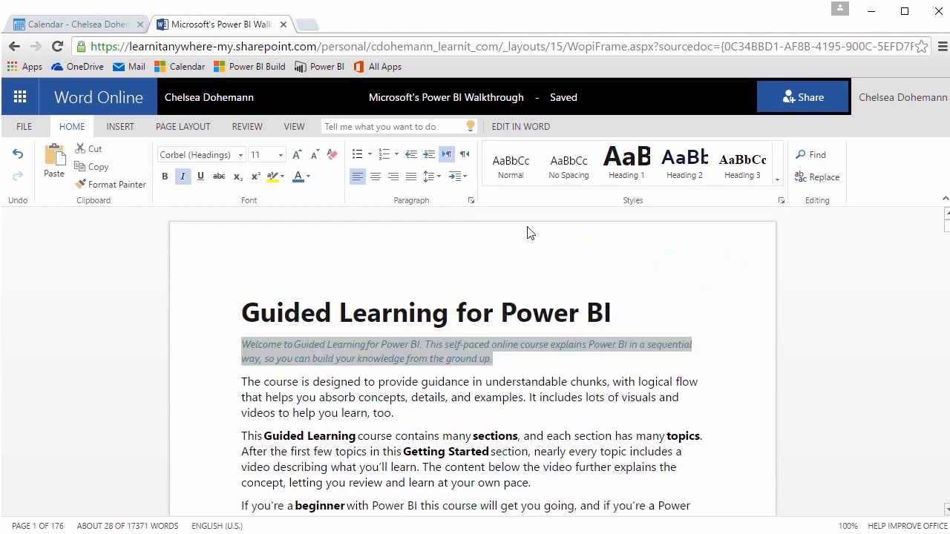
{"action": "left_click", "coordinate": [504, 343]}
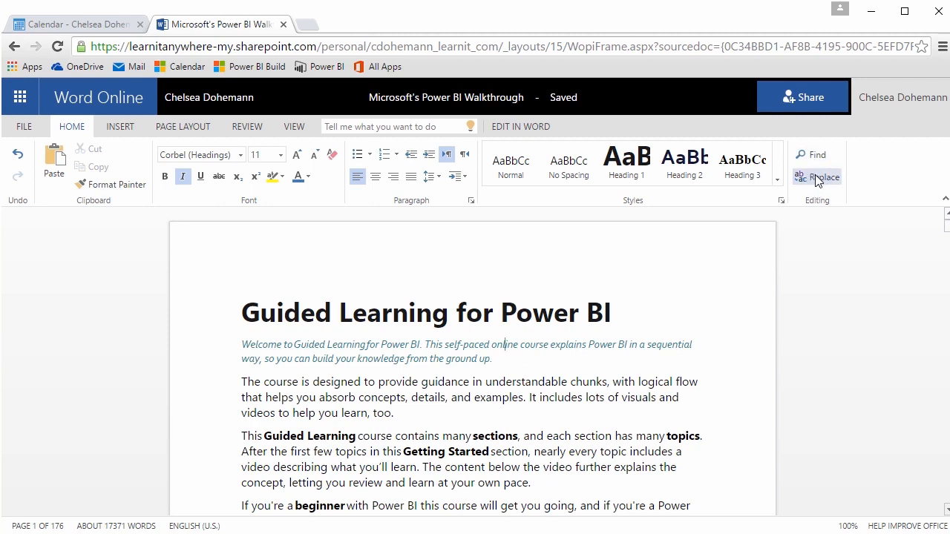
- Insert an Ω symbol at the end of the paragraph beginning "The course is designed"
{"action": "left_click", "coordinate": [121, 128]}
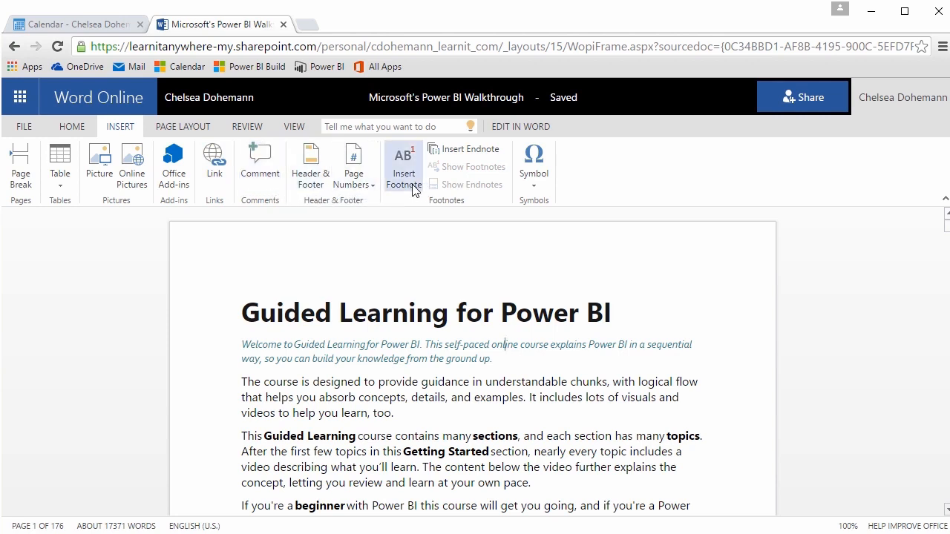
{"action": "left_click", "coordinate": [533, 185]}
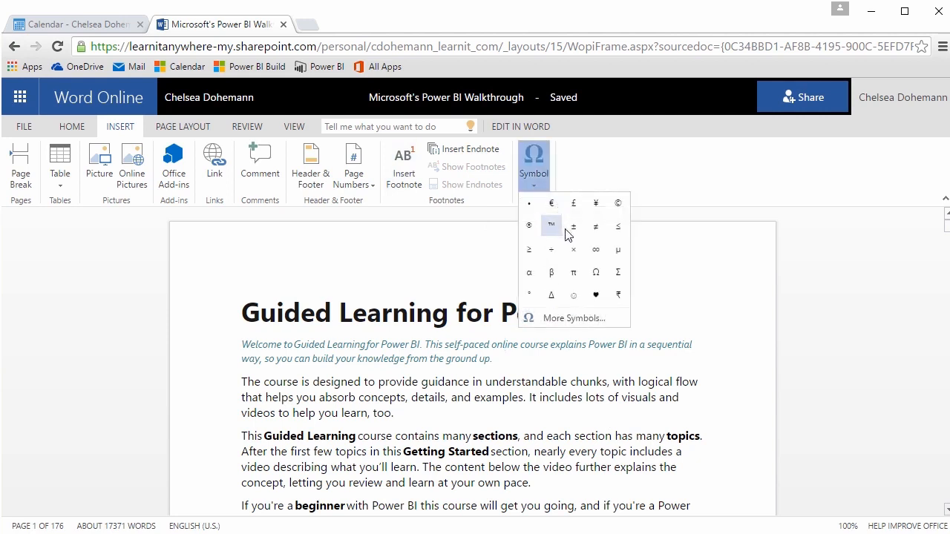
{"action": "left_click", "coordinate": [596, 273]}
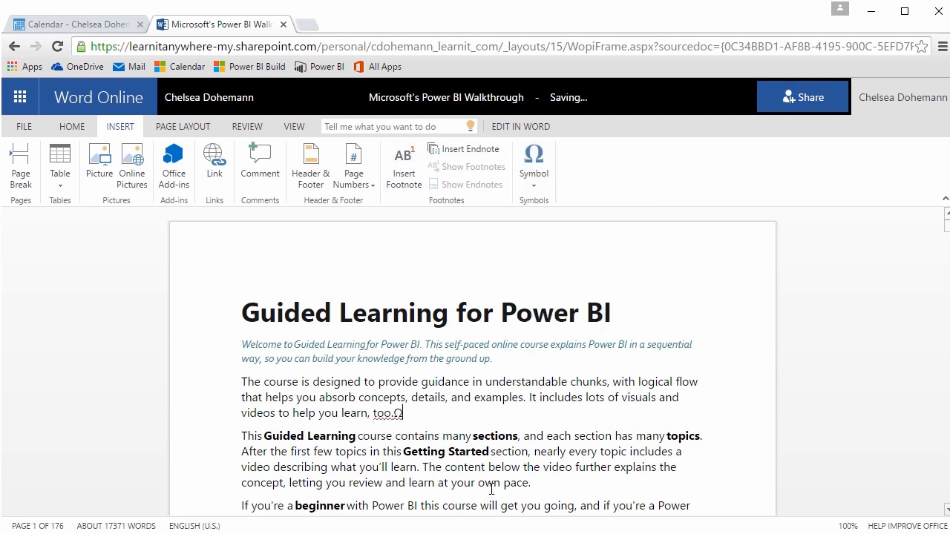
- Delete "eos to help you learn, too." and the Ω from the end of the "The course is designed" paragraph, and show the document's edit activity
{"action": "left_click", "coordinate": [189, 128]}
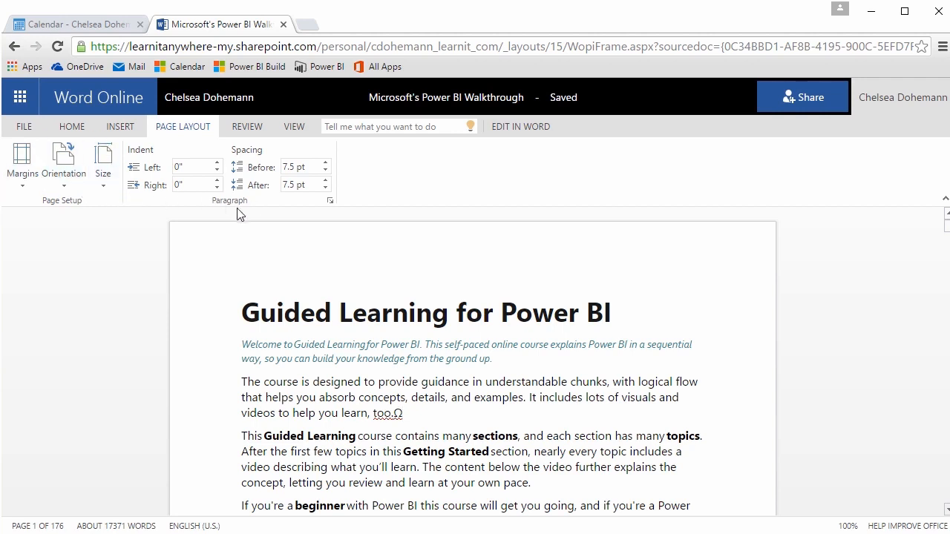
{"action": "left_click", "coordinate": [244, 128]}
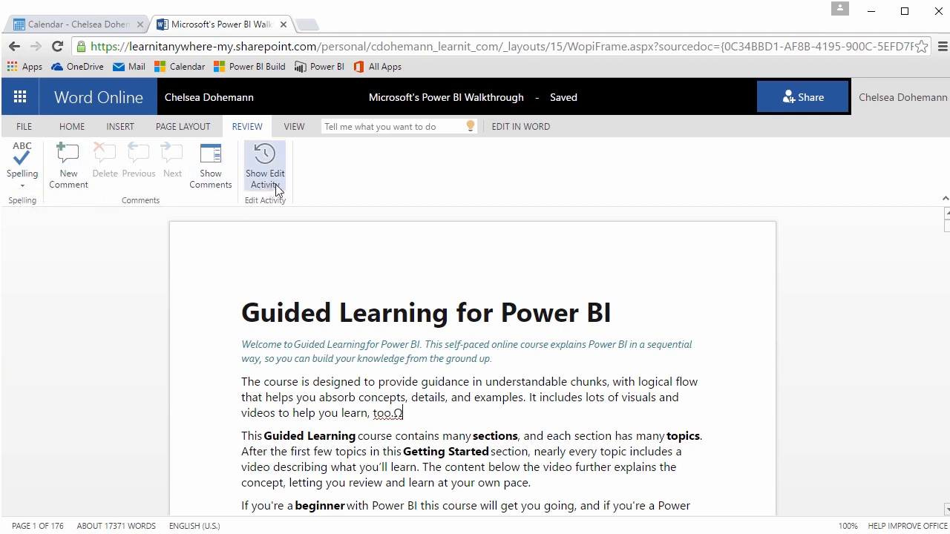
{"action": "left_click_drag", "start_coordinate": [404, 414], "coordinate": [259, 409]}
{"action": "key", "text": "Delete"}
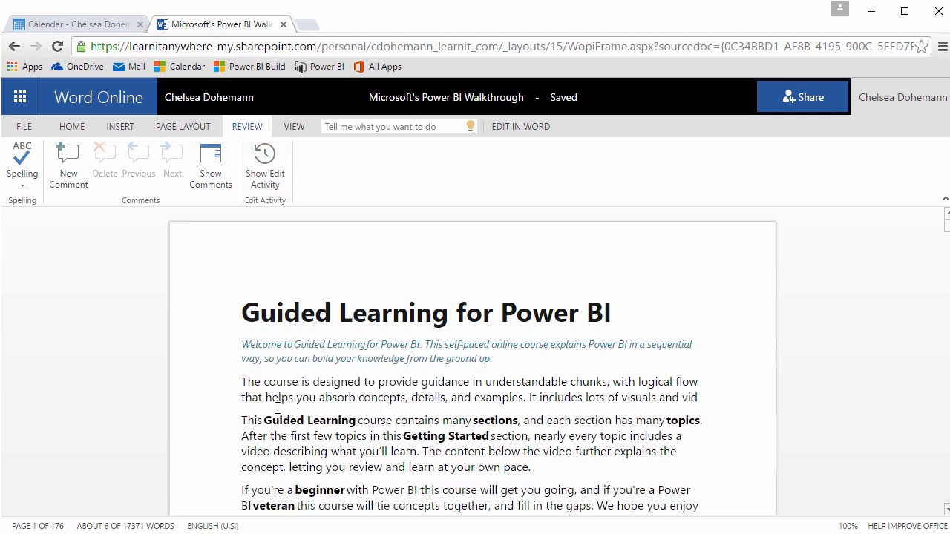
{"action": "left_click", "coordinate": [267, 167]}
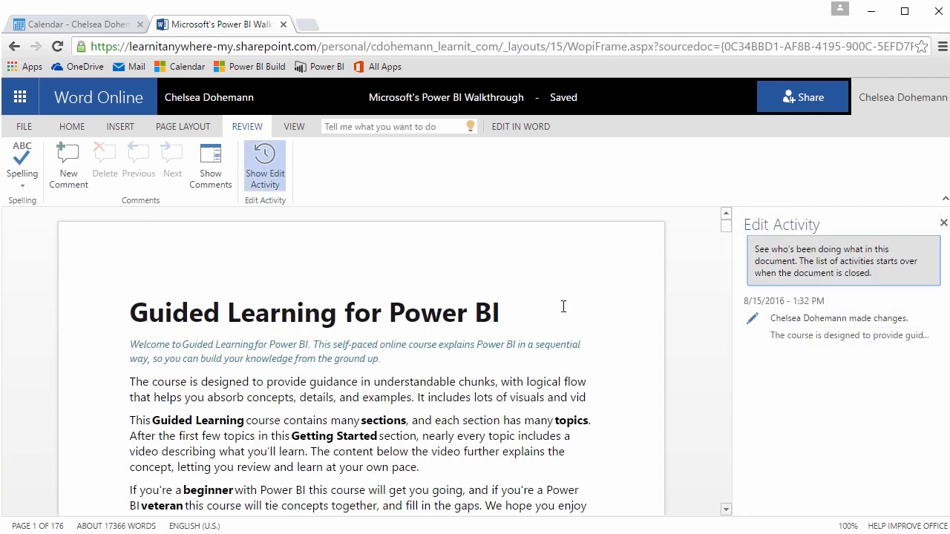
- View the document in Reading View, and return to editing it in the browser
{"action": "left_click", "coordinate": [296, 127]}
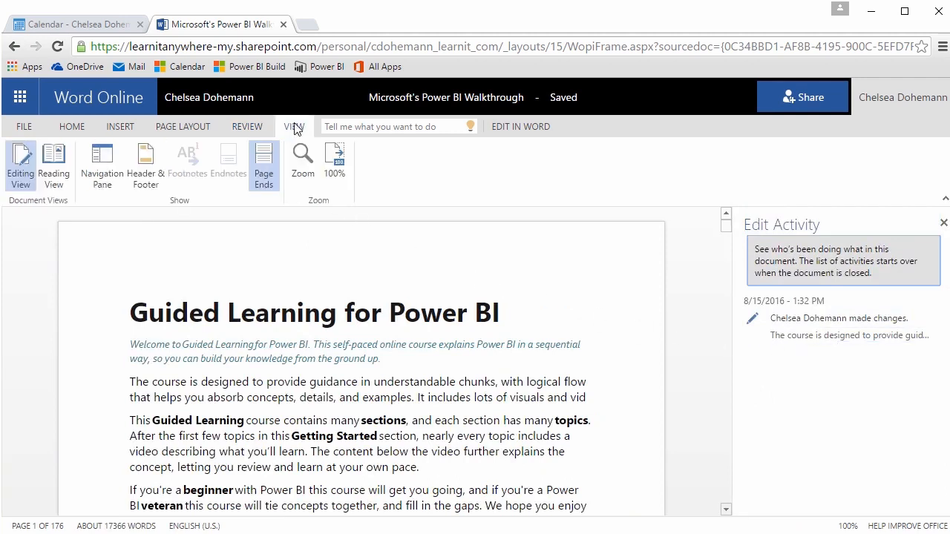
{"action": "left_click", "coordinate": [45, 174]}
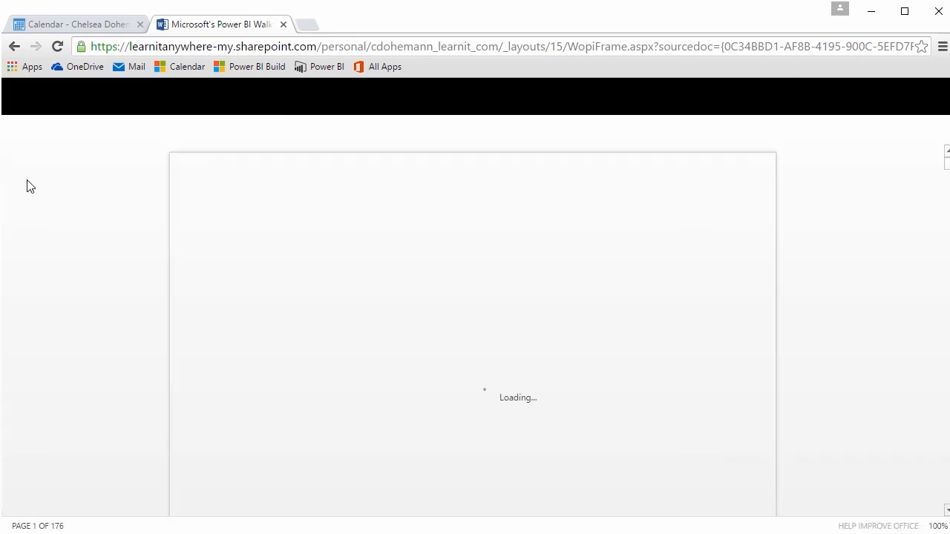
{"action": "left_click", "coordinate": [721, 132]}
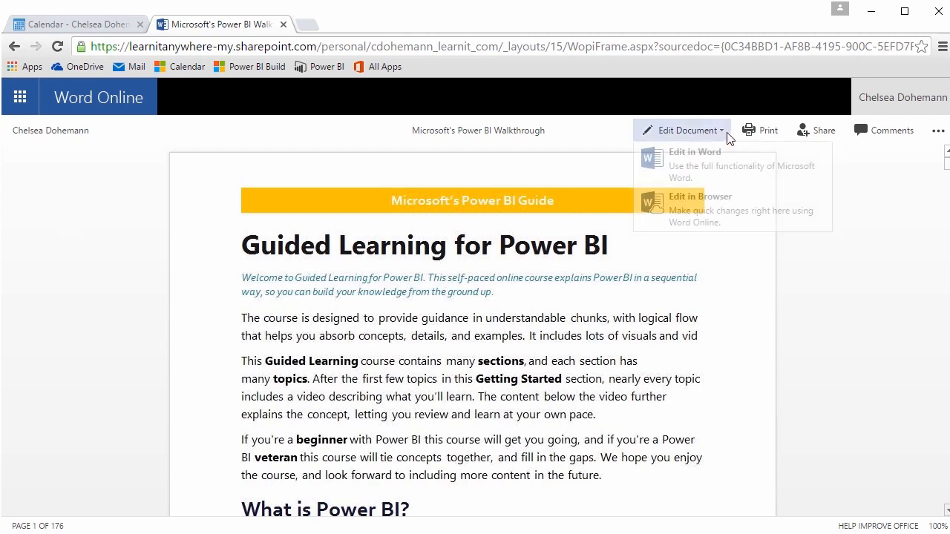
{"action": "left_click", "coordinate": [733, 197]}
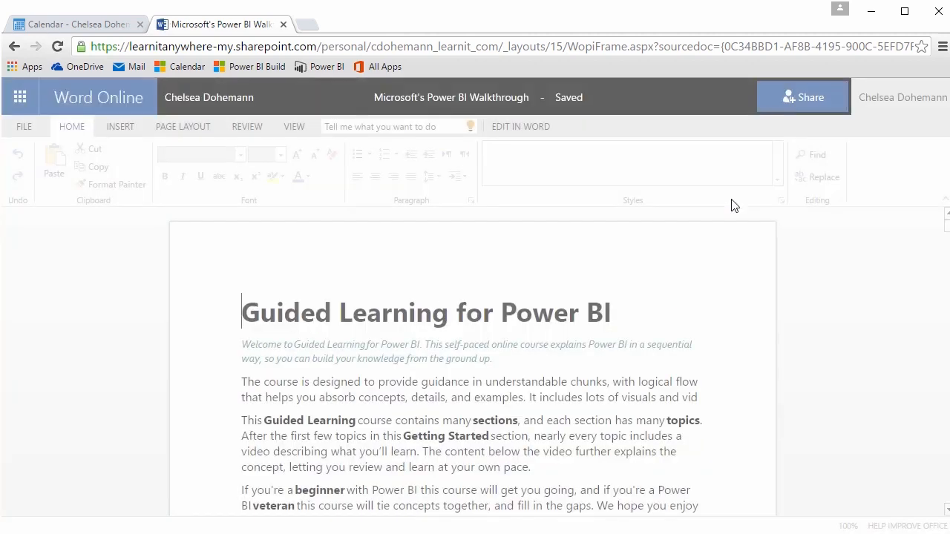
- Show the Navigation Pane with the document's headings
{"action": "left_click", "coordinate": [297, 127]}
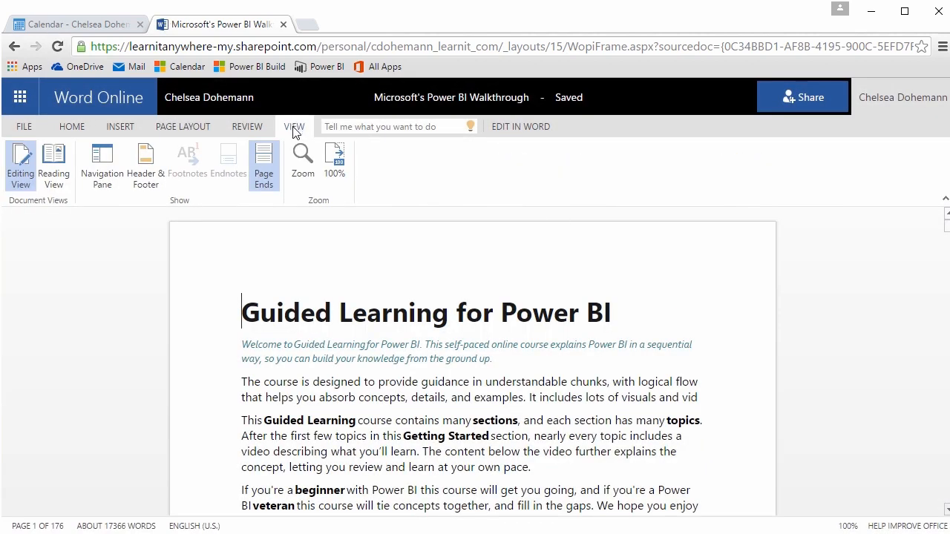
{"action": "left_click", "coordinate": [111, 170]}
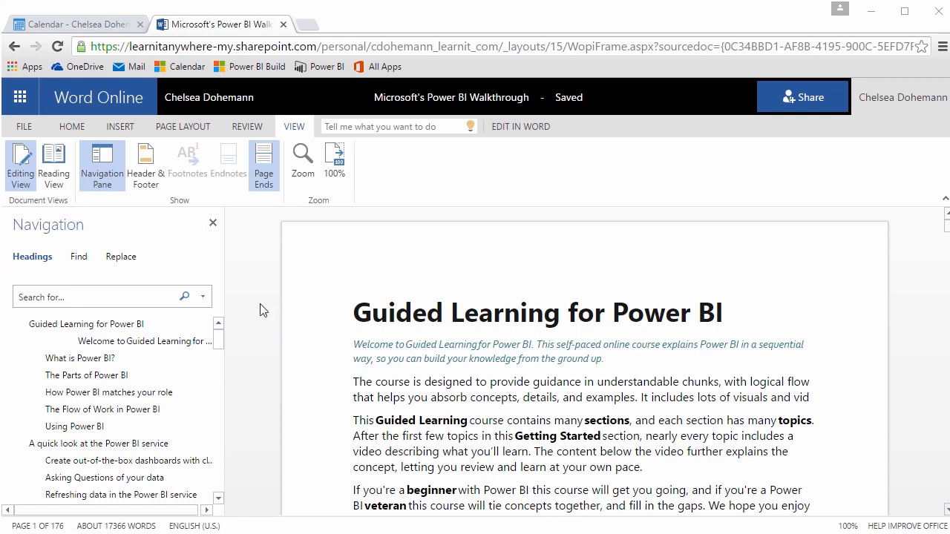
- Switch to PowerPoint Online and create a new presentation from the Gallery template
{"action": "left_click", "coordinate": [20, 97]}
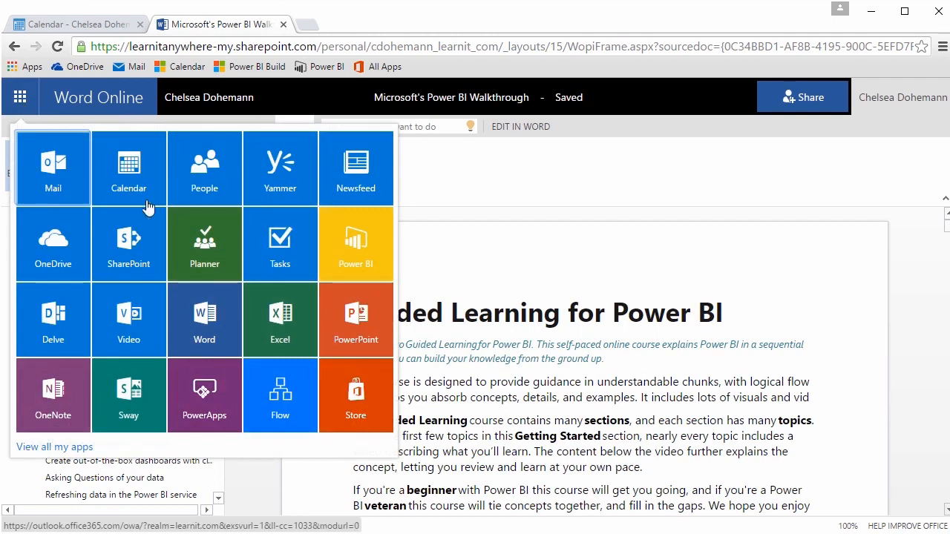
{"action": "left_click", "coordinate": [366, 340]}
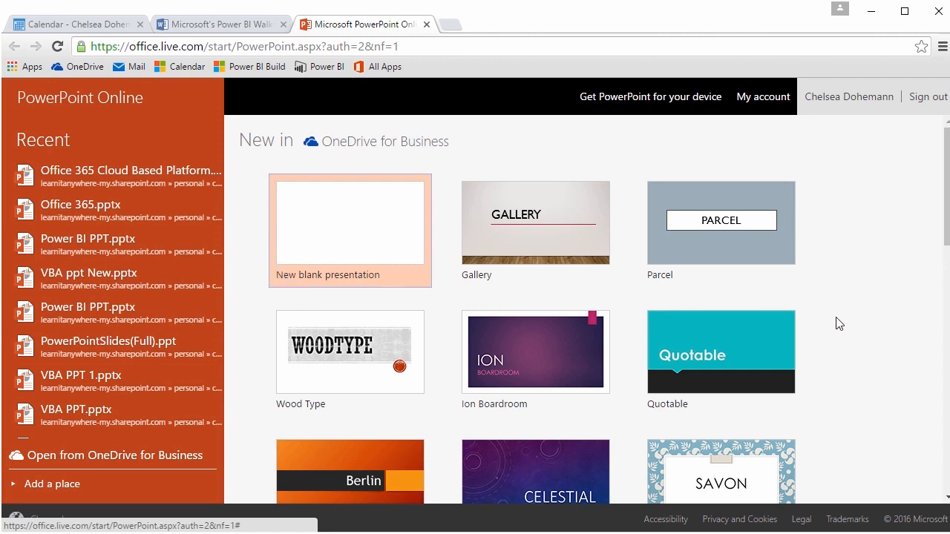
{"action": "left_click", "coordinate": [554, 216]}
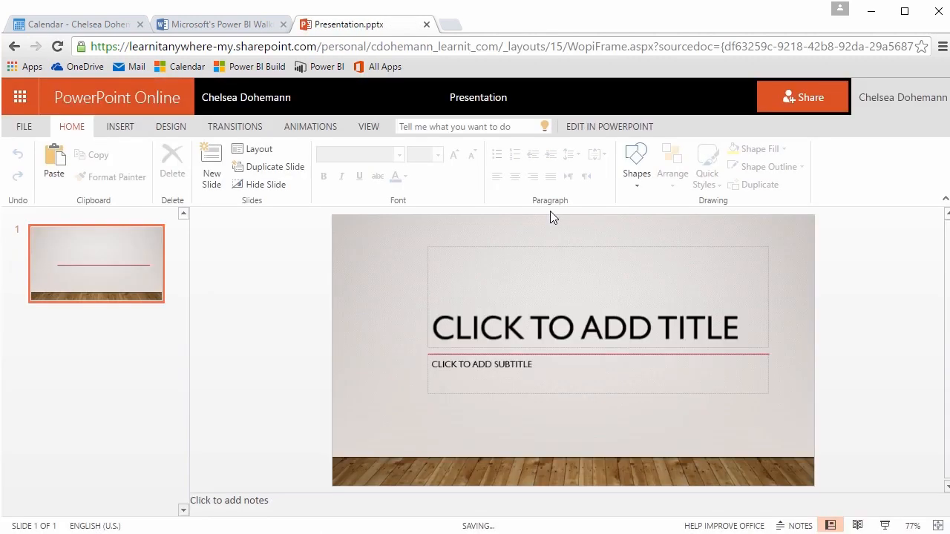
- Enter "TITLE" as the title of the first slide and the presenter's full name as its subtitle
{"action": "left_click", "coordinate": [587, 320]}
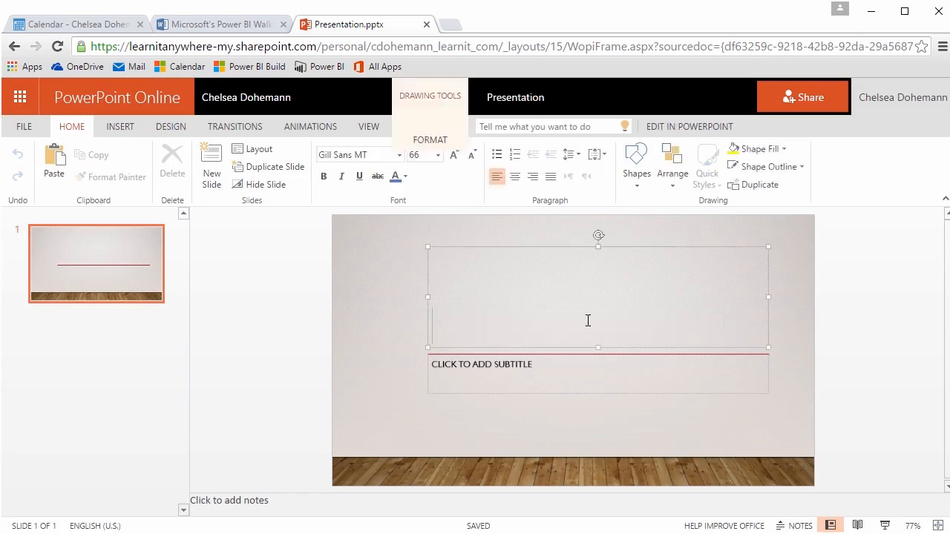
{"action": "type", "text": "TIT"}
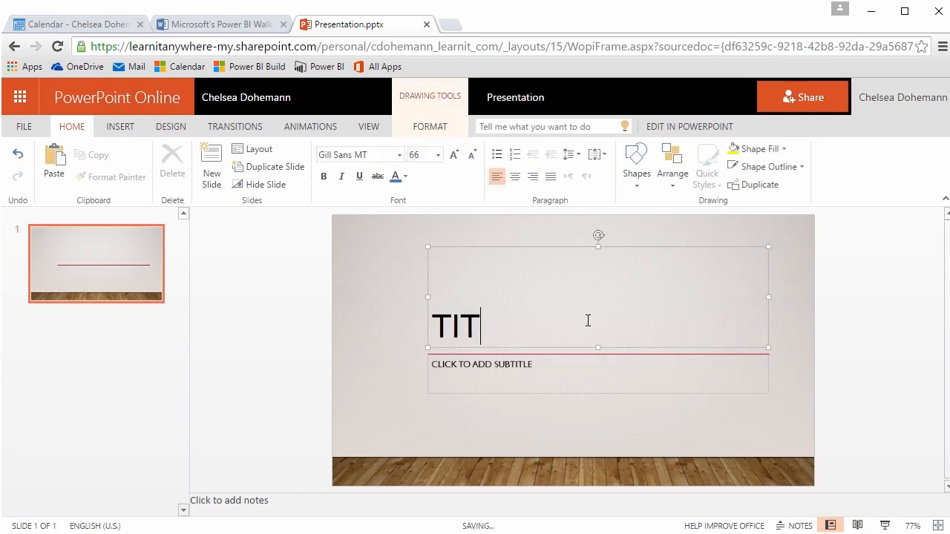
{"action": "type", "text": "LE"}
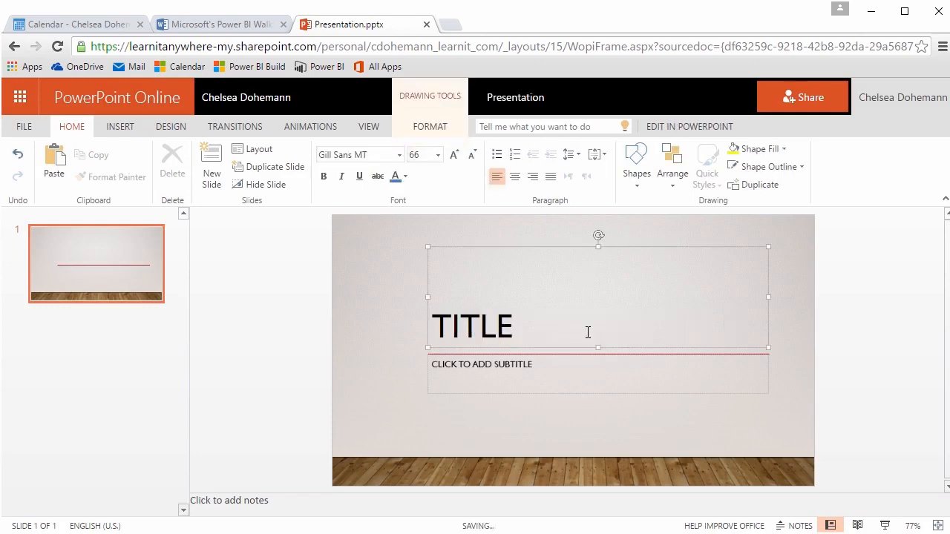
{"action": "left_click", "coordinate": [562, 373]}
{"action": "type", "text": "CHELSEA DOHEMANN"}
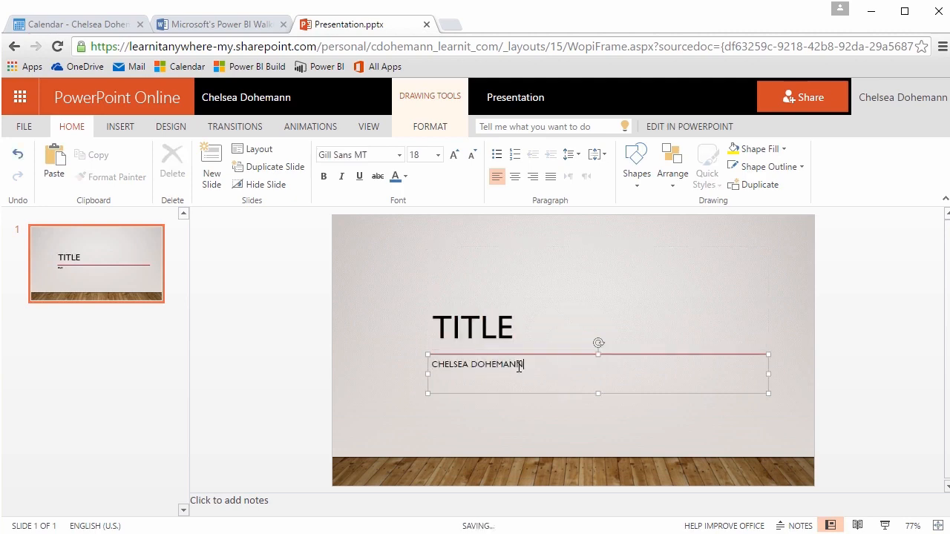
- Open the layout choices for adding a new slide after the title slide
{"action": "left_click", "coordinate": [126, 272]}
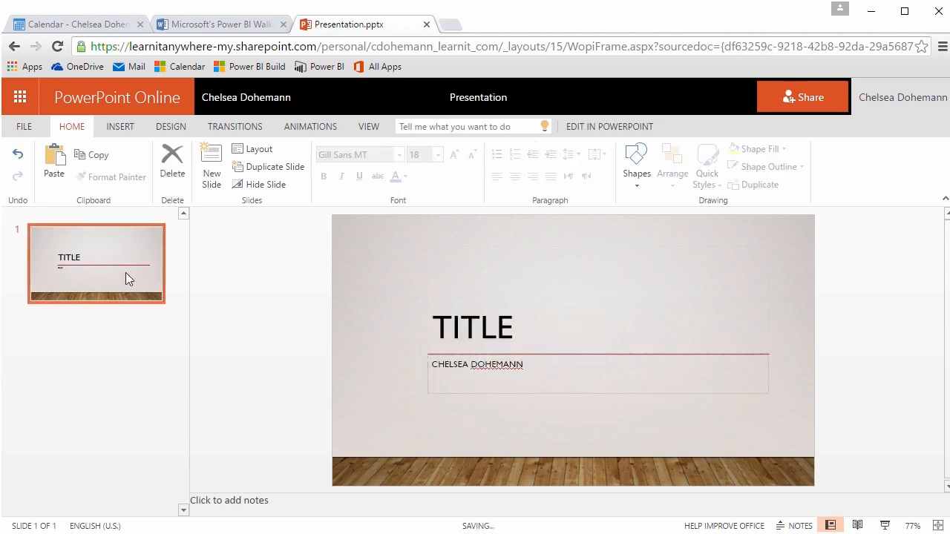
{"action": "left_click", "coordinate": [213, 176]}
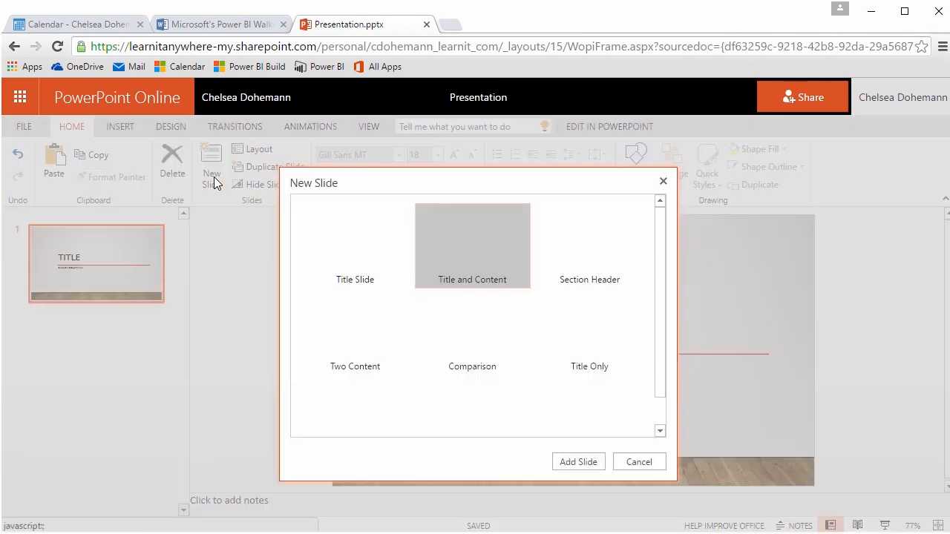
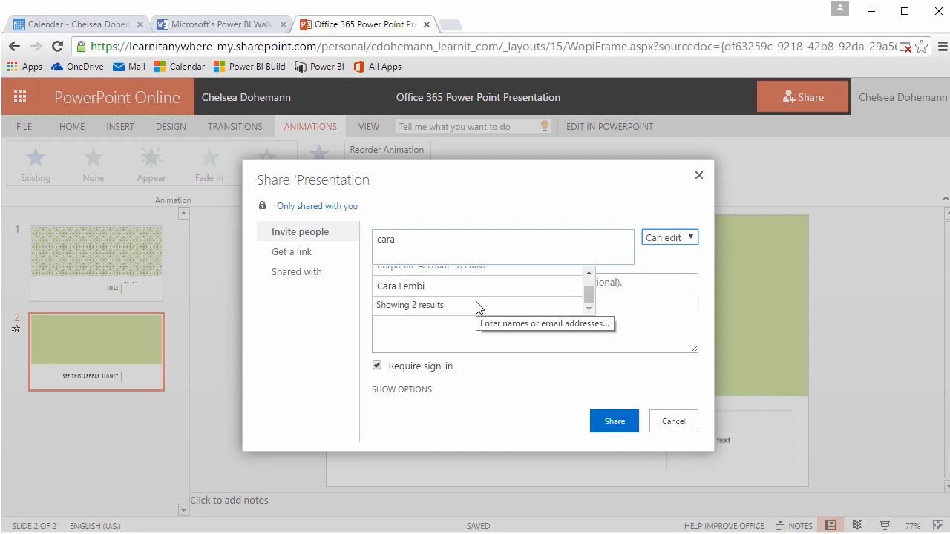
- Share the presentation with the suggested account executive, with edit permission and the message "Please edit slide two!"
{"action": "left_click", "coordinate": [588, 273]}
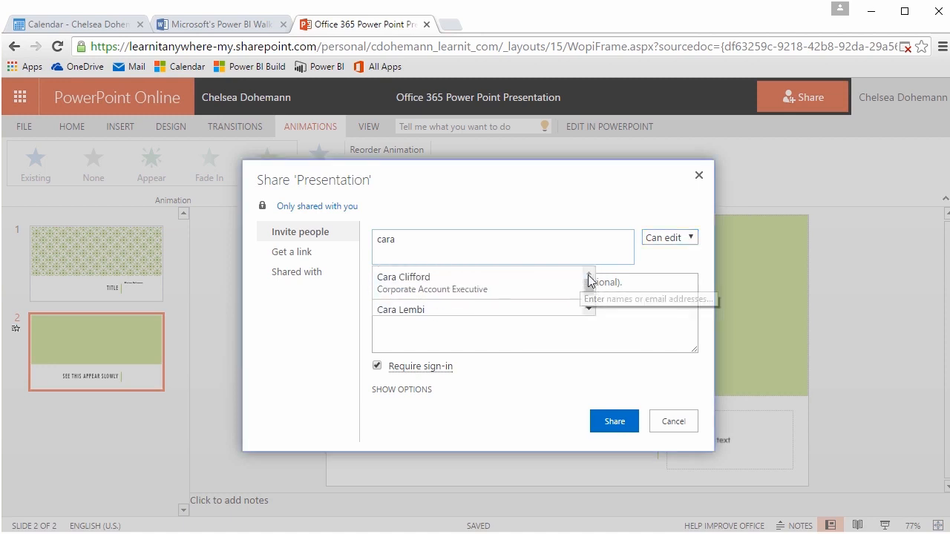
{"action": "left_click", "coordinate": [405, 293]}
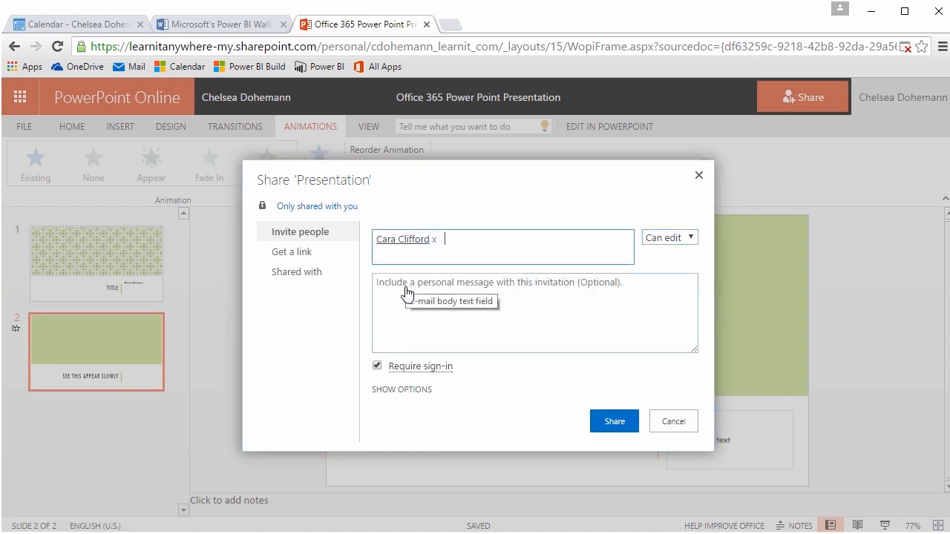
{"action": "left_click", "coordinate": [406, 295]}
{"action": "type", "text": "Please ed"}
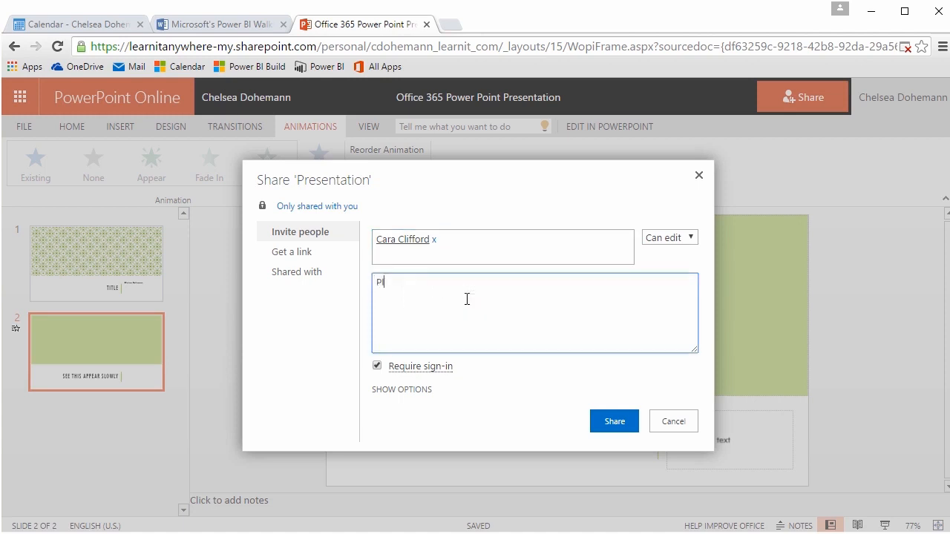
{"action": "type", "text": "it slide two!"}
{"action": "left_click", "coordinate": [614, 424]}
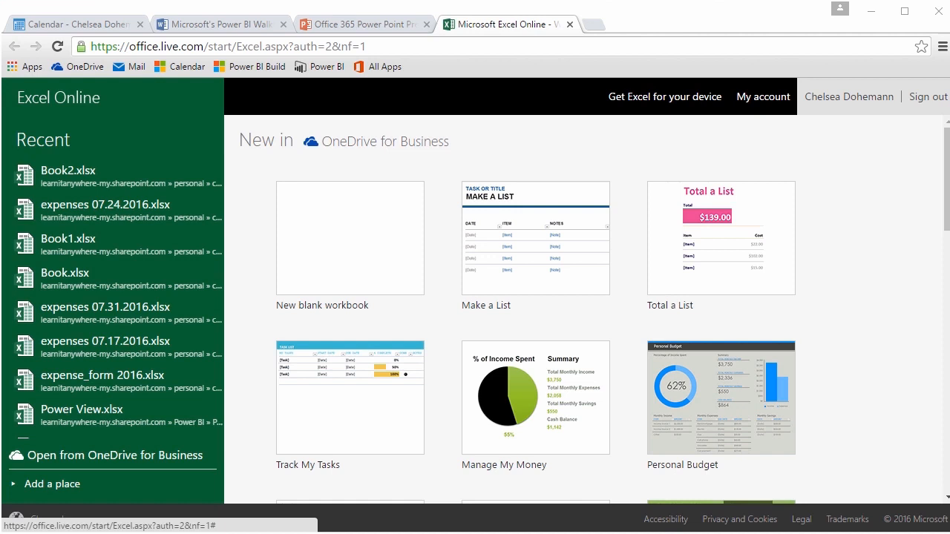
- Create a new workbook in Excel Online from the Household Organizer template
{"action": "scroll", "coordinate": [763, 451], "scroll_direction": "down", "scroll_amount": 3}
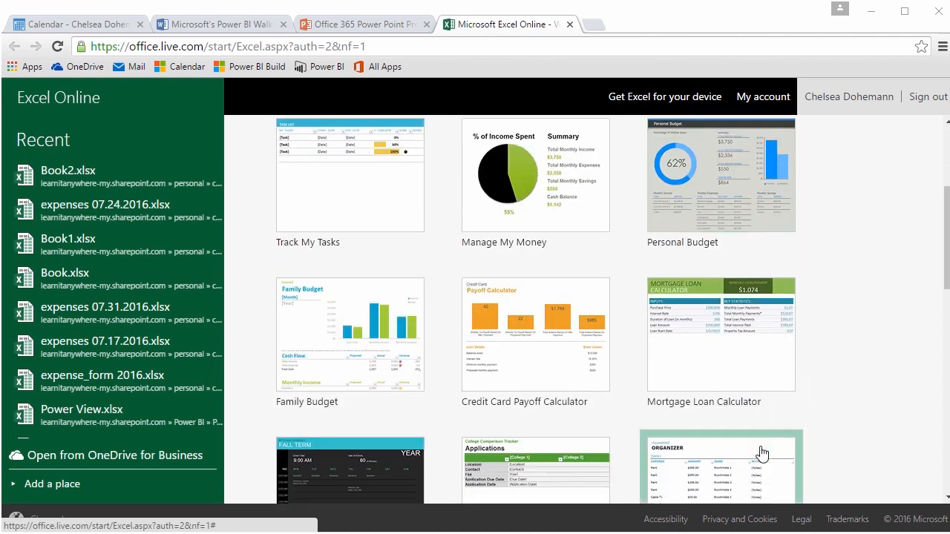
{"action": "scroll", "coordinate": [762, 451], "scroll_direction": "down", "scroll_amount": 2}
{"action": "scroll", "coordinate": [763, 451], "scroll_direction": "down", "scroll_amount": 2}
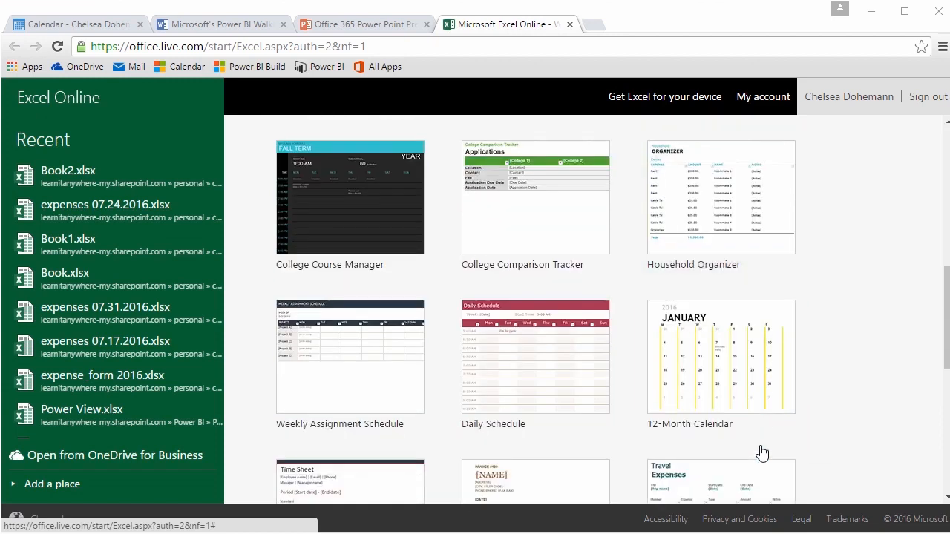
{"action": "scroll", "coordinate": [763, 451], "scroll_direction": "down", "scroll_amount": 3}
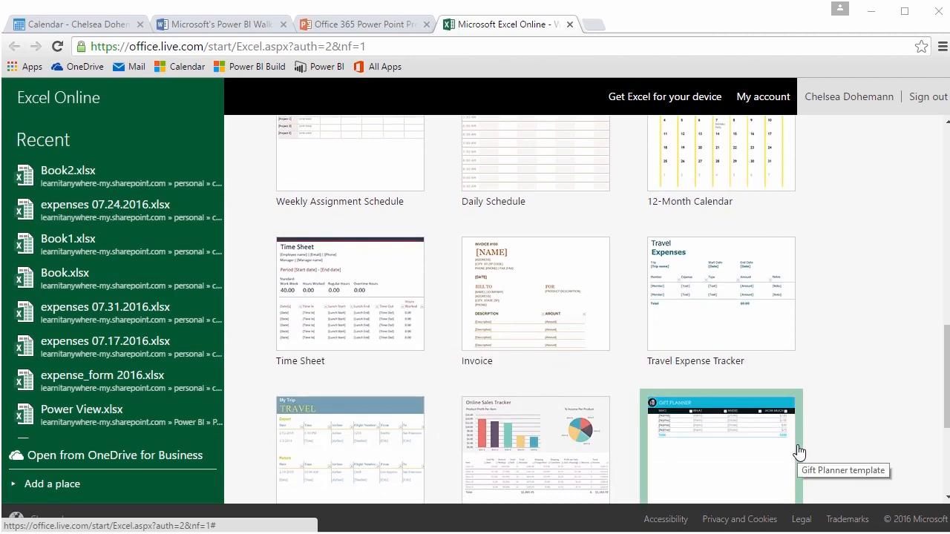
{"action": "scroll", "coordinate": [799, 451], "scroll_direction": "down", "scroll_amount": 2}
{"action": "scroll", "coordinate": [799, 451], "scroll_direction": "up", "scroll_amount": 5}
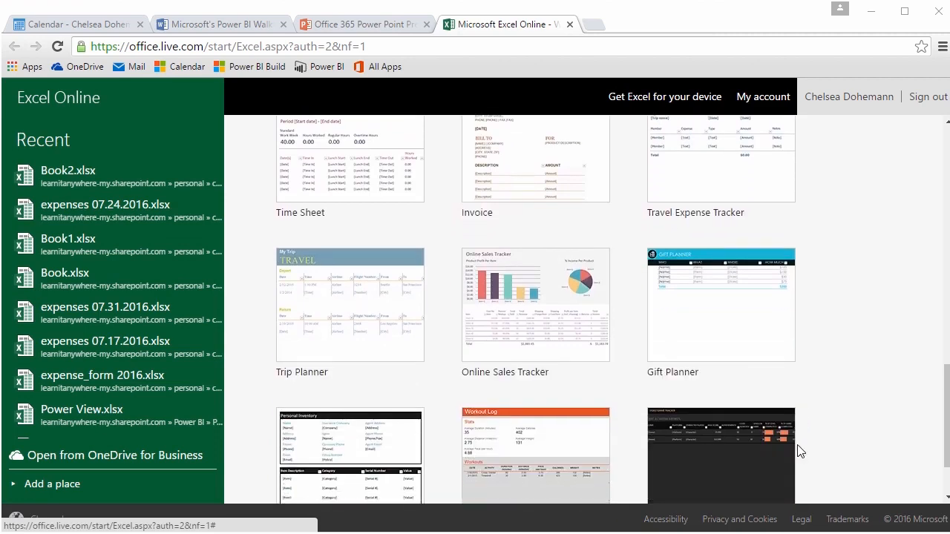
{"action": "scroll", "coordinate": [798, 451], "scroll_direction": "up", "scroll_amount": 3}
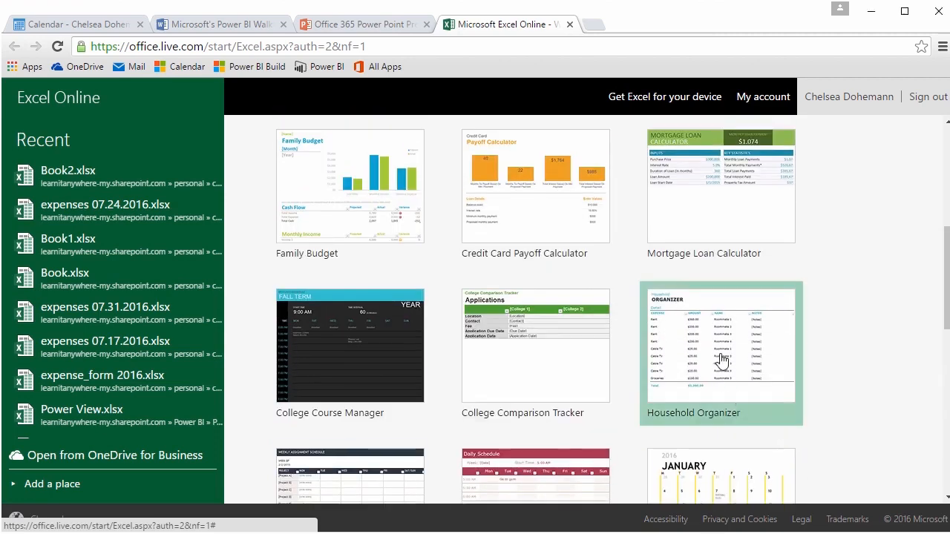
{"action": "left_click", "coordinate": [722, 360]}
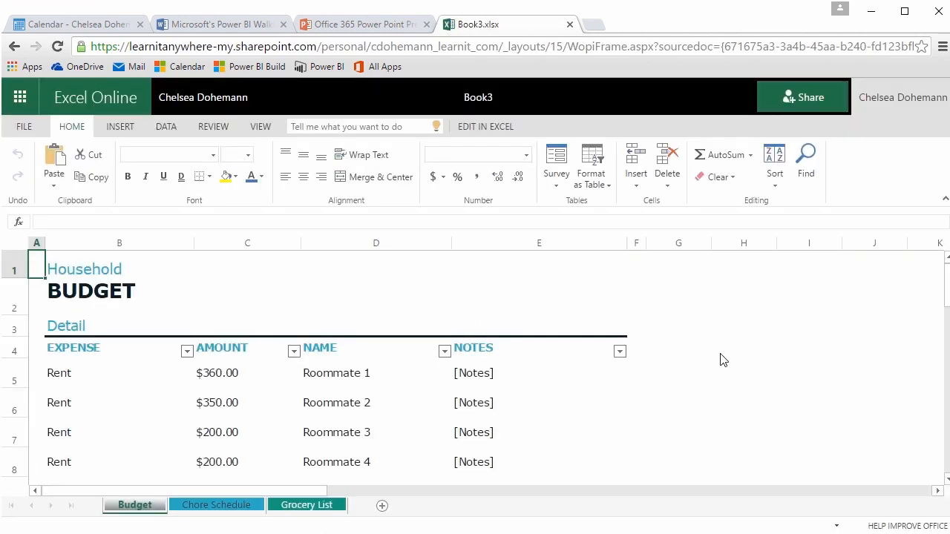
- Replace the first expense entry in cell B5 with "Expense"
{"action": "left_click", "coordinate": [92, 373]}
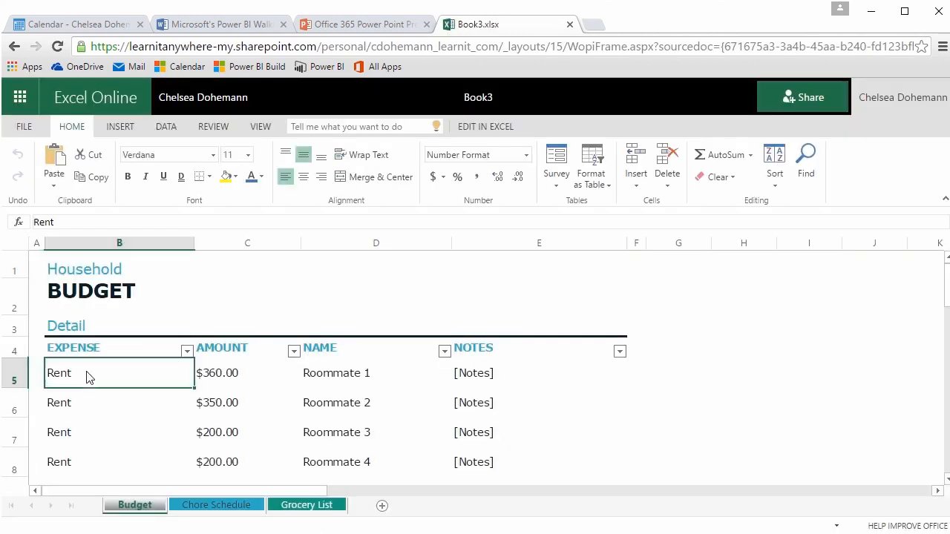
{"action": "type", "text": "Expense"}
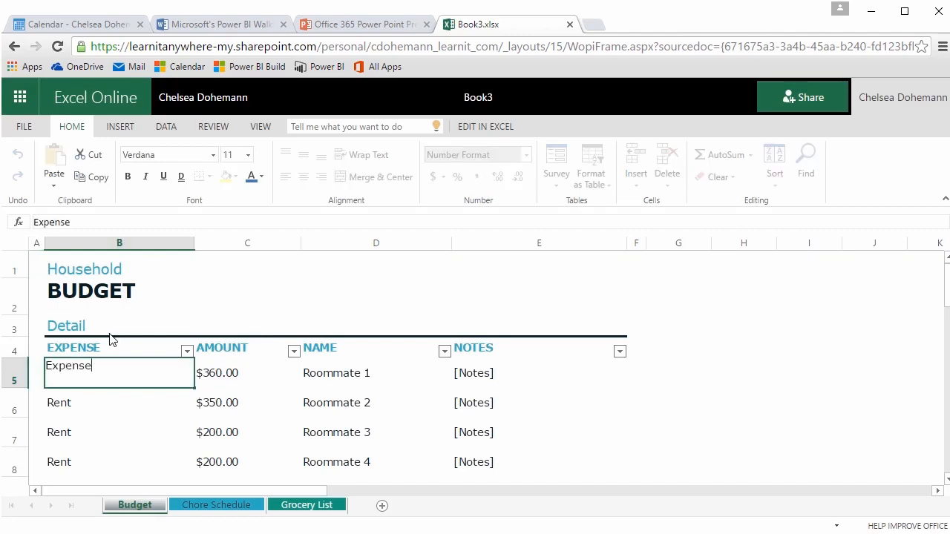
{"action": "key", "text": "Tab"}
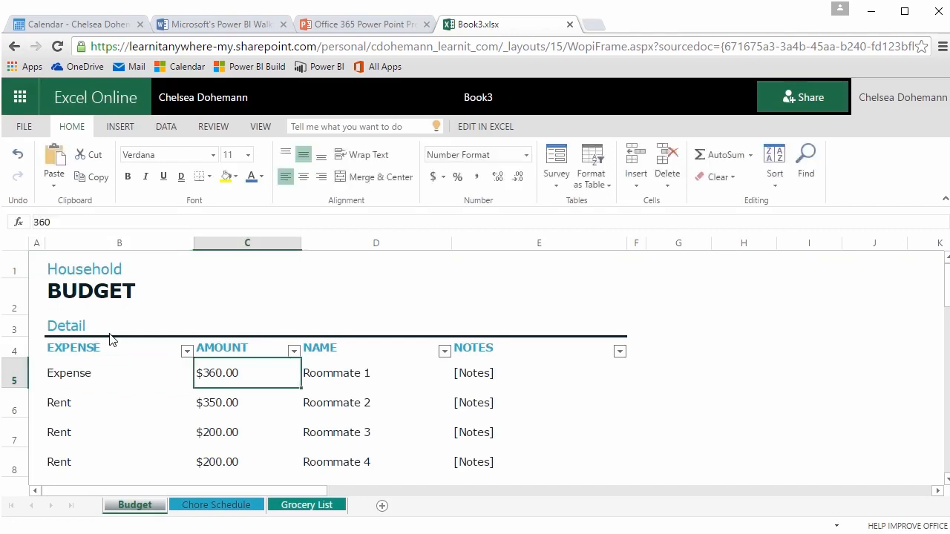
- Check the sort and filter options of the AMOUNT column and the table formatting option for range B4:E8
{"action": "left_click", "coordinate": [294, 351]}
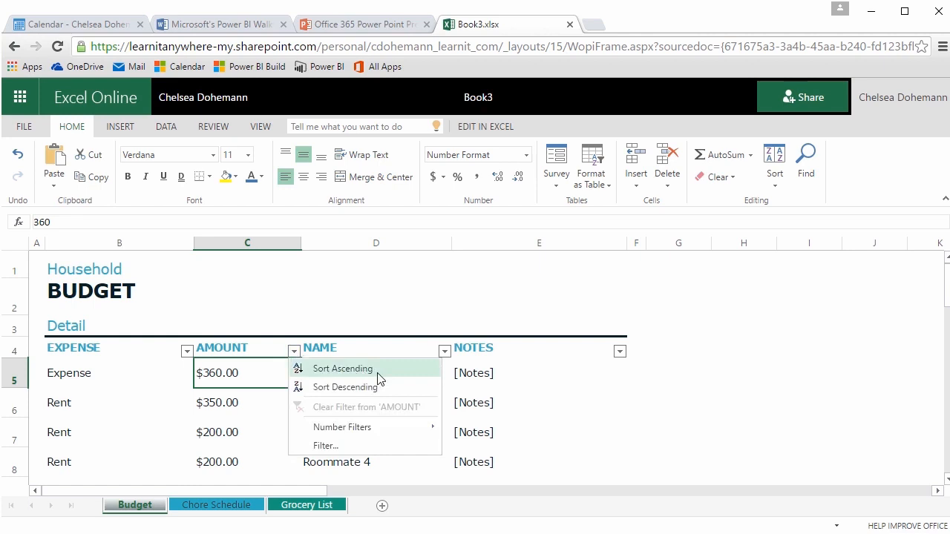
{"action": "left_click", "coordinate": [190, 354]}
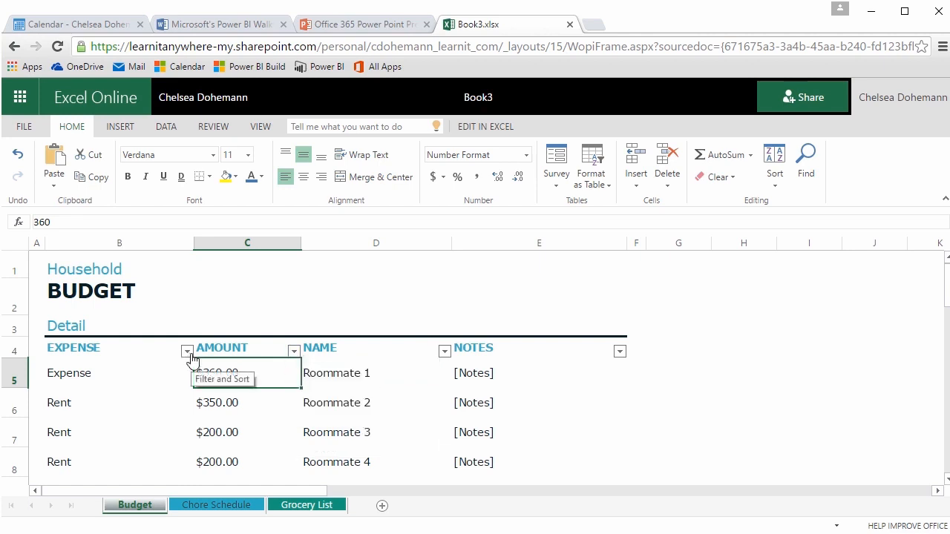
{"action": "left_click_drag", "start_coordinate": [63, 354], "coordinate": [498, 454]}
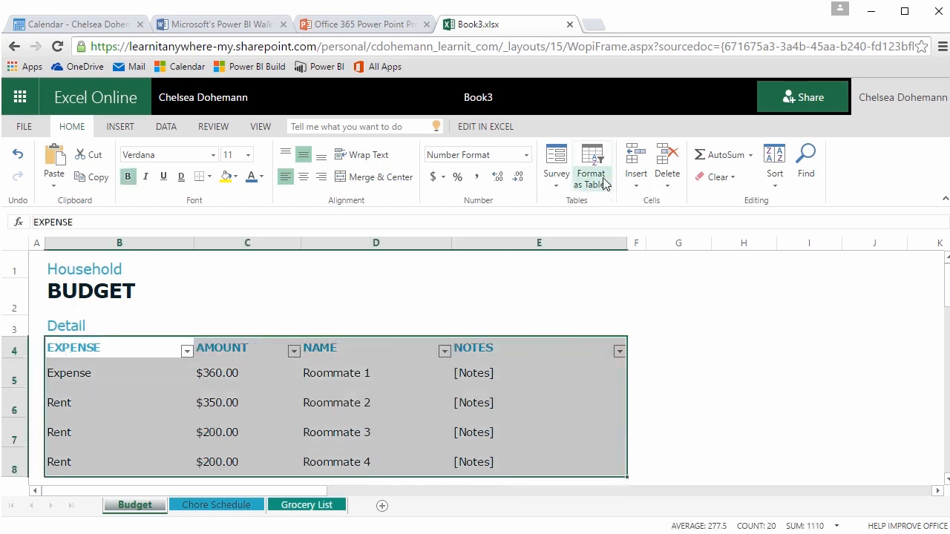
{"action": "left_click_drag", "start_coordinate": [602, 183], "coordinate": [687, 395]}
{"action": "left_click", "coordinate": [113, 353]}
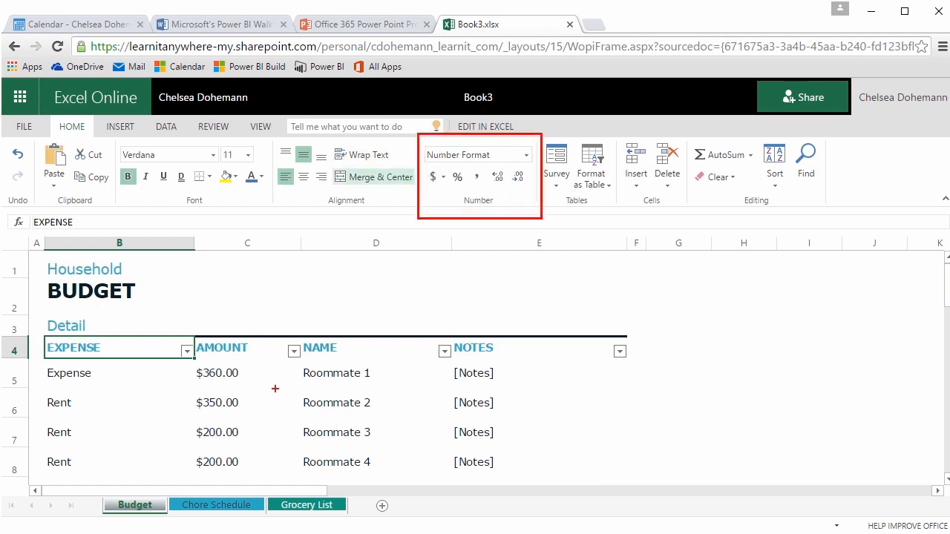
- Apply Comma Style to the amounts in C5:C6, and change them to the Accounting number format
{"action": "left_click_drag", "start_coordinate": [213, 384], "coordinate": [227, 416]}
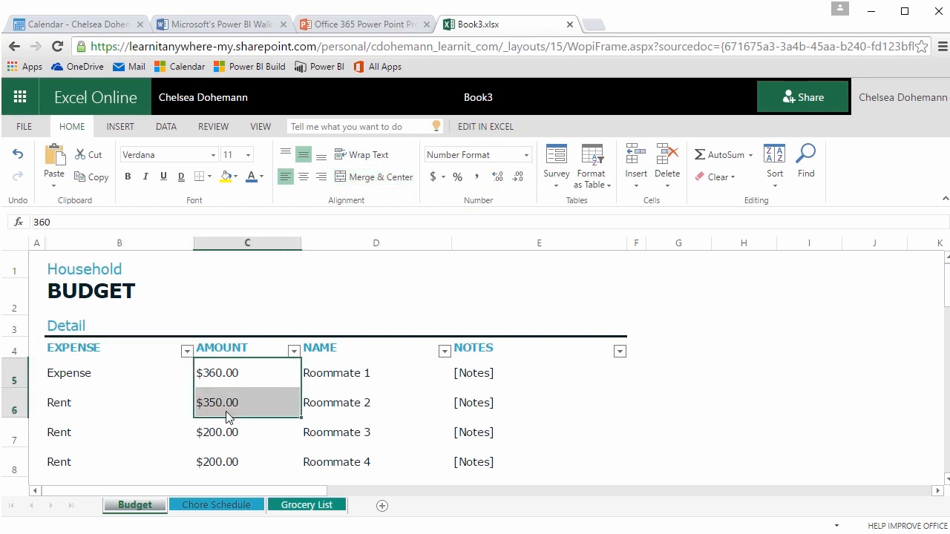
{"action": "left_click", "coordinate": [479, 177]}
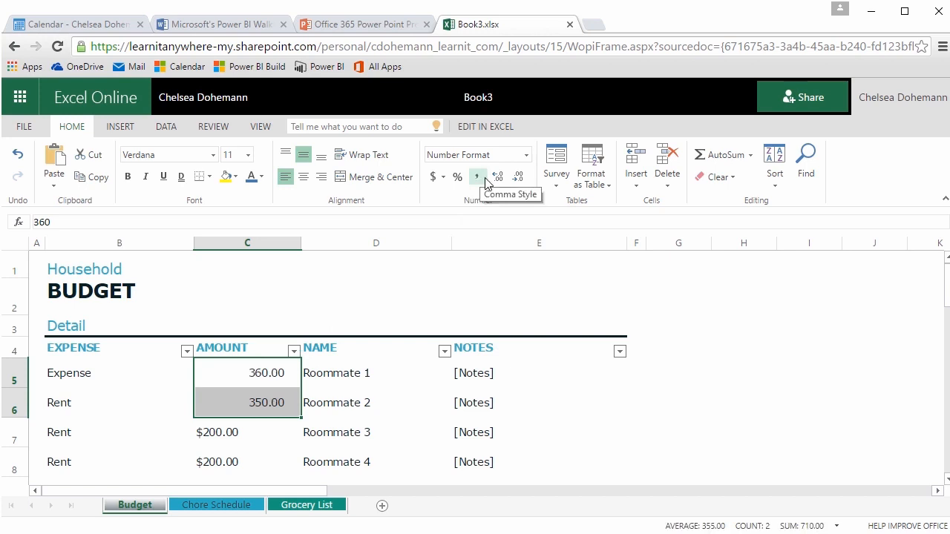
{"action": "left_click", "coordinate": [526, 156]}
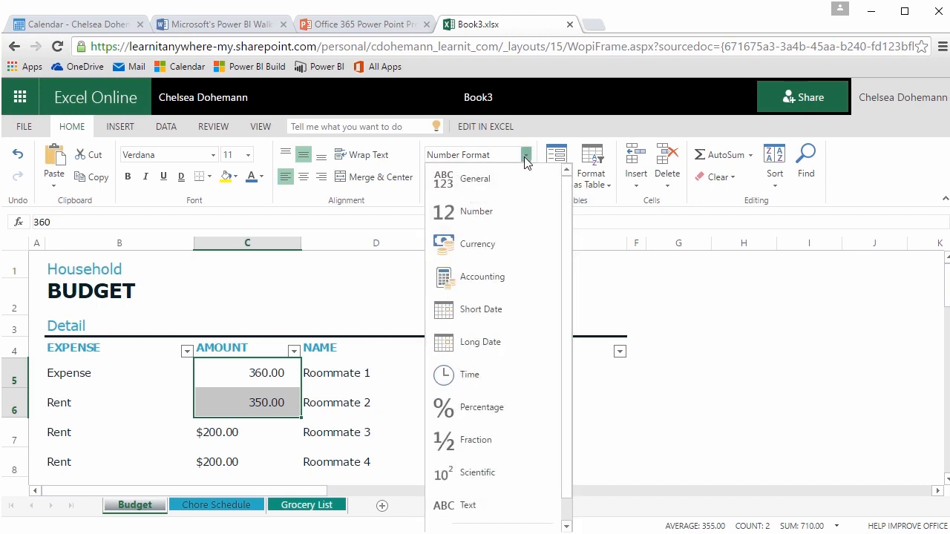
{"action": "left_click", "coordinate": [499, 278]}
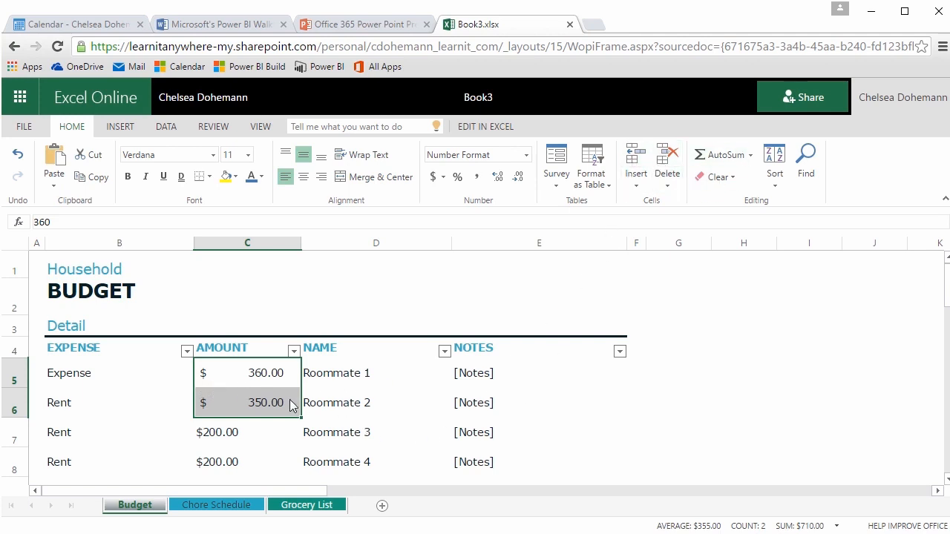
{"action": "scroll", "coordinate": [291, 406], "scroll_direction": "down", "scroll_amount": 5}
{"action": "left_click", "coordinate": [245, 302]}
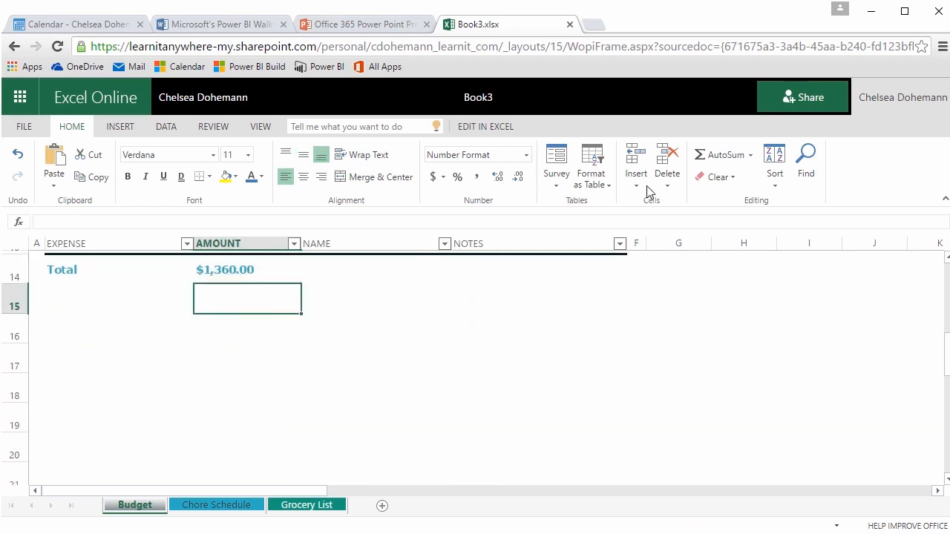
{"action": "left_click", "coordinate": [716, 159]}
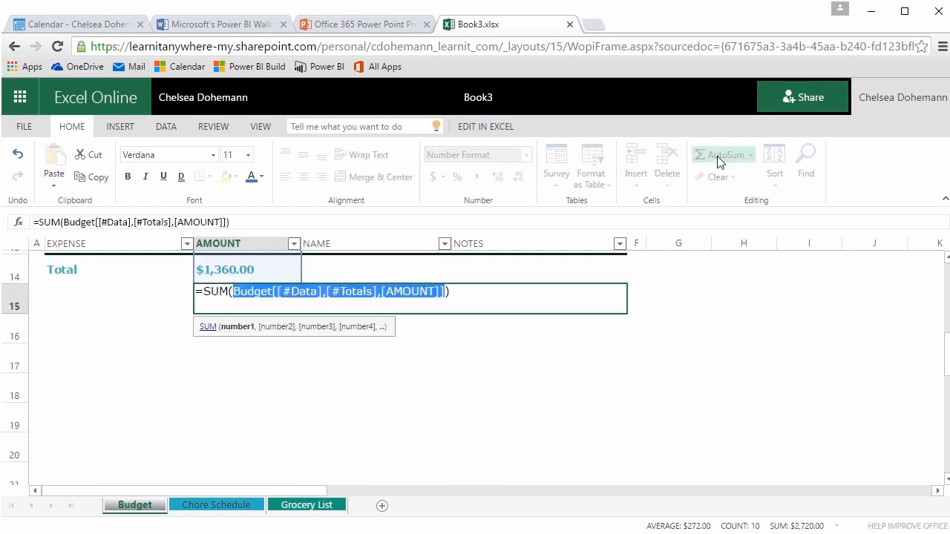
{"action": "key", "text": "Escape"}
- Enter the formula =CONCAT(D5:D8) in cell G4 to join the four roommate names
{"action": "scroll", "coordinate": [491, 461], "scroll_direction": "up", "scroll_amount": 5}
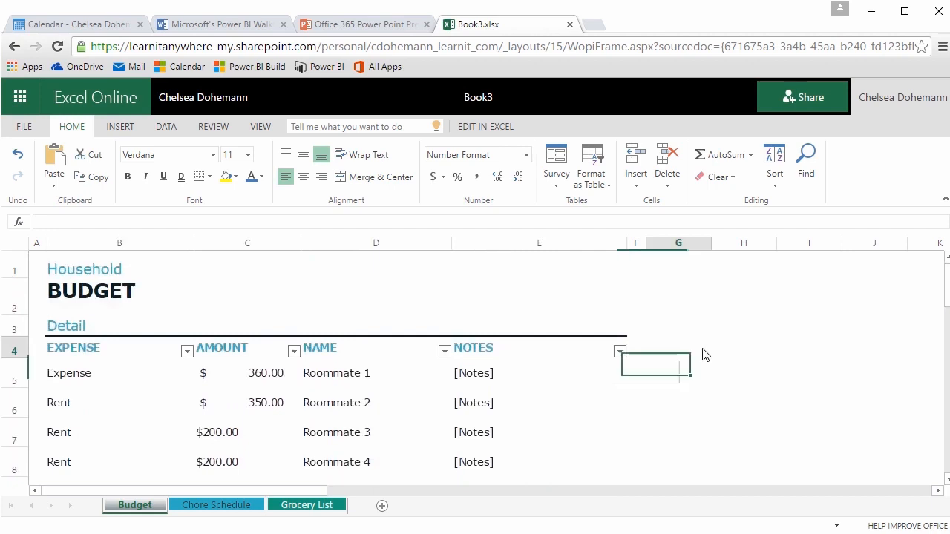
{"action": "type", "text": "="}
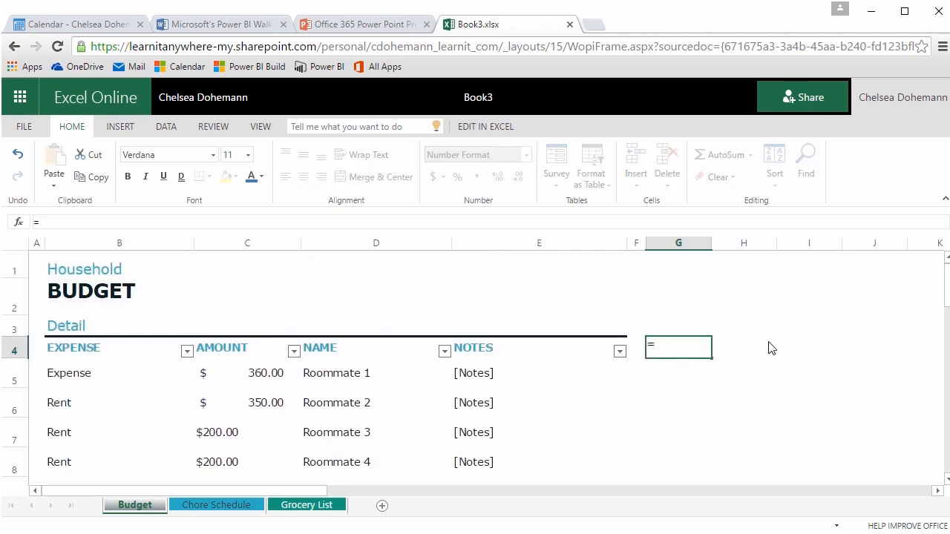
{"action": "type", "text": "conc"}
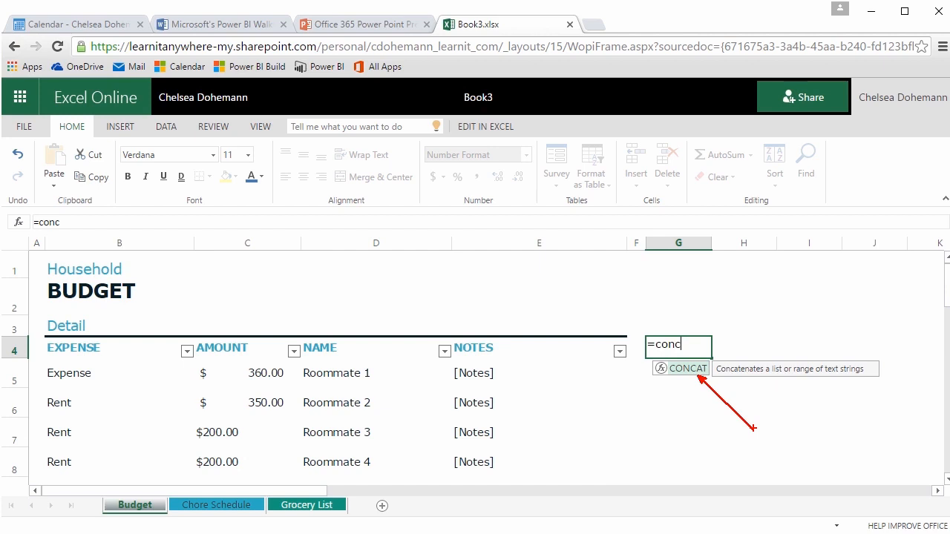
{"action": "type", "text": "at("}
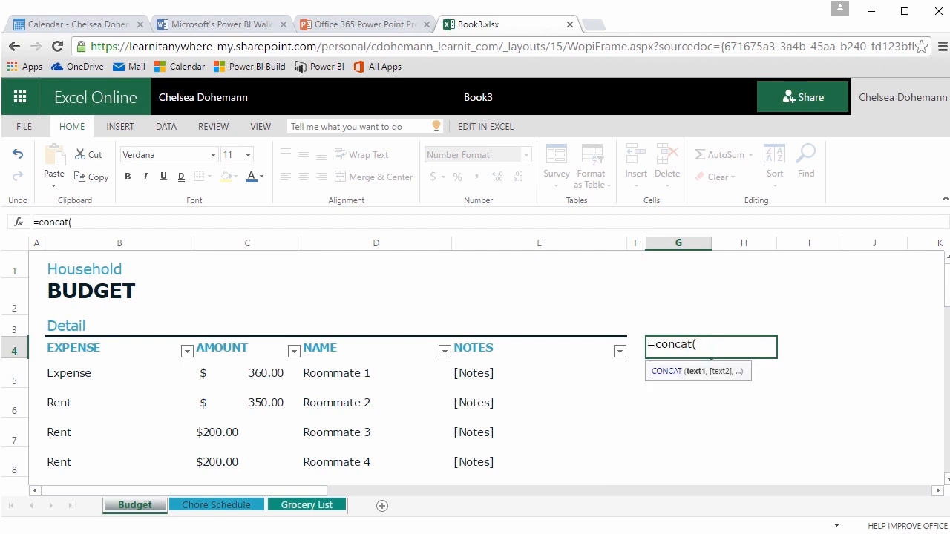
{"action": "left_click_drag", "start_coordinate": [343, 372], "coordinate": [360, 456]}
{"action": "type", "text": ")"}
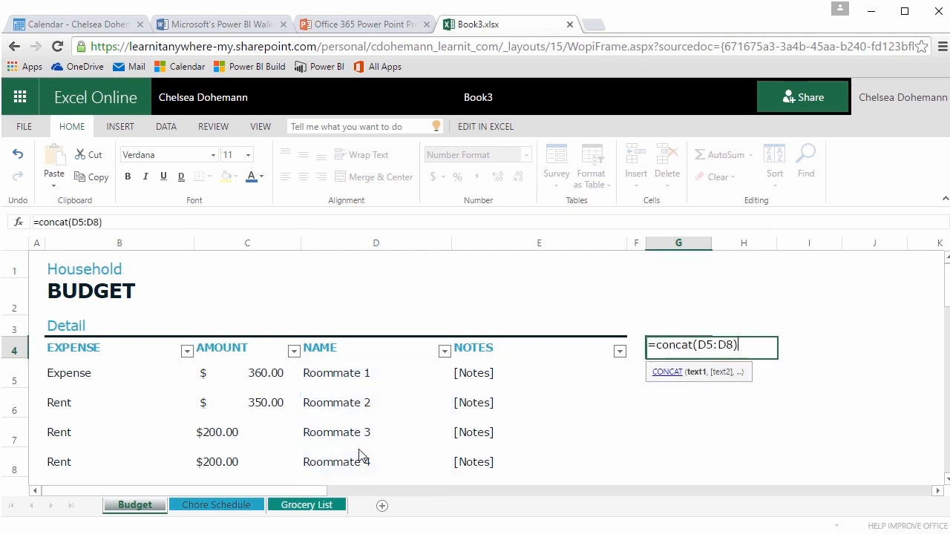
{"action": "key", "text": "ctrl+Return"}
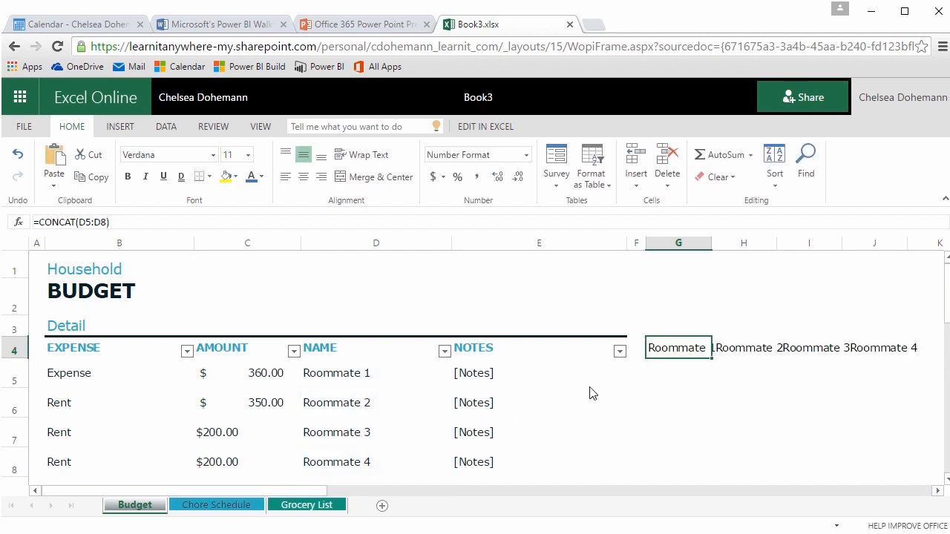
- Enter the formula =TEXTJOIN(" ",0,D5:D8) in cell G5 to join the four roommate names with spaces
{"action": "left_click", "coordinate": [694, 372]}
{"action": "type", "text": "=text"}
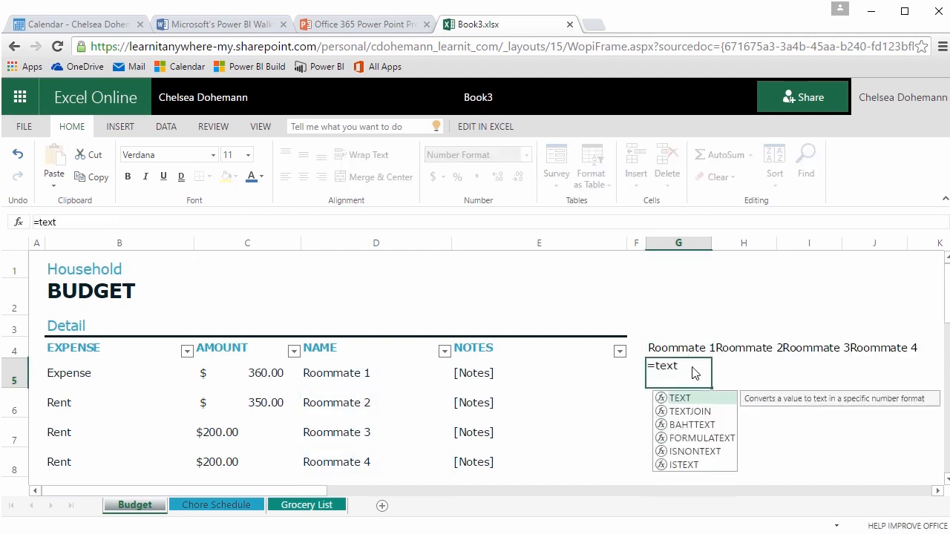
{"action": "type", "text": "join("}
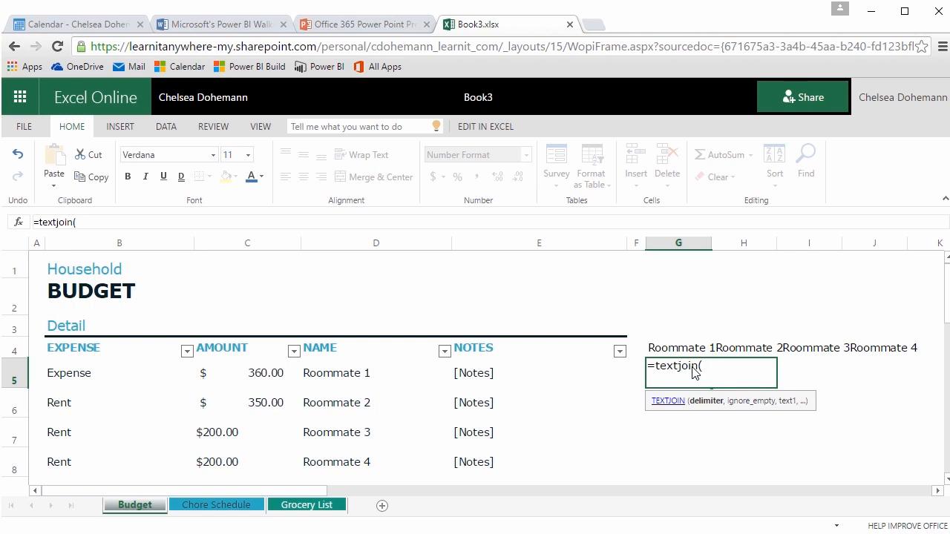
{"action": "type", "text": "\" \","}
{"action": "type", "text": ","}
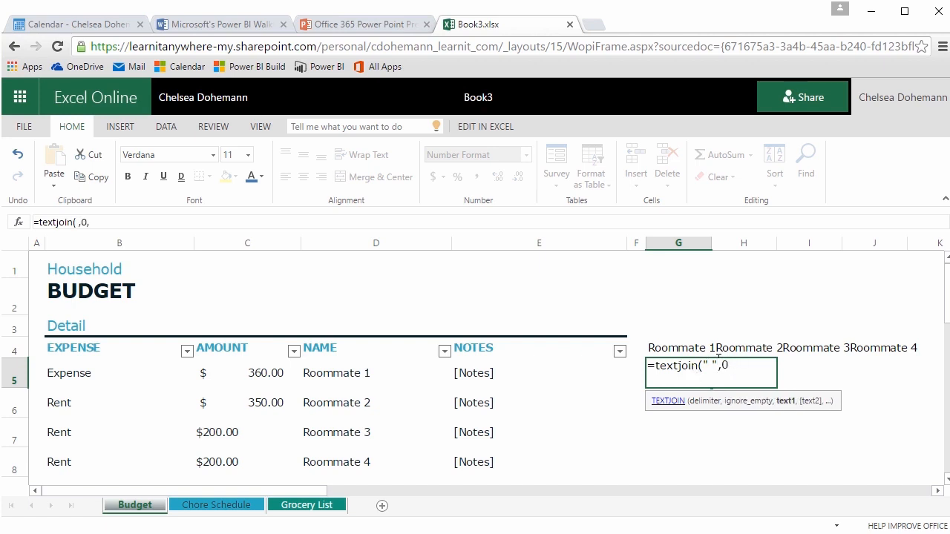
{"action": "left_click_drag", "start_coordinate": [339, 377], "coordinate": [355, 463]}
{"action": "type", "text": ")"}
{"action": "key", "text": "Return"}
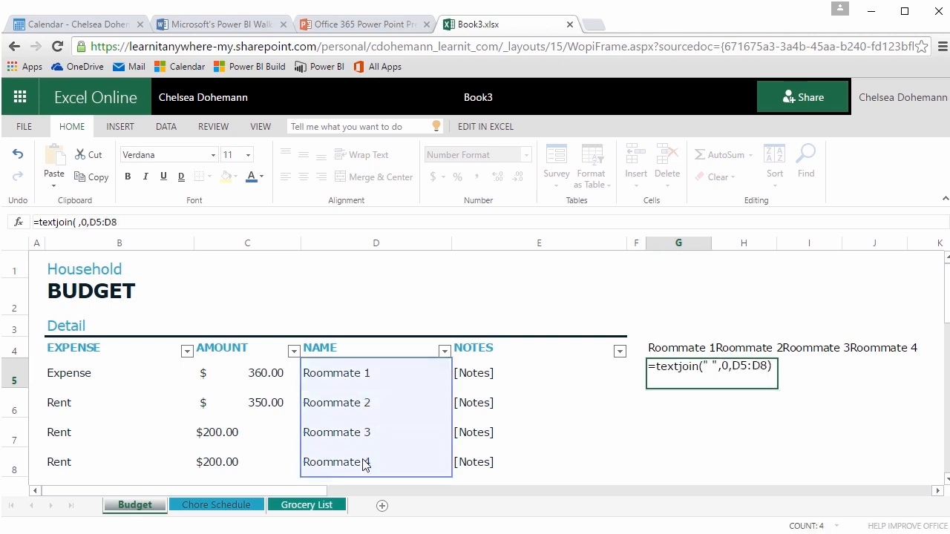
{"action": "left_click", "coordinate": [782, 380]}
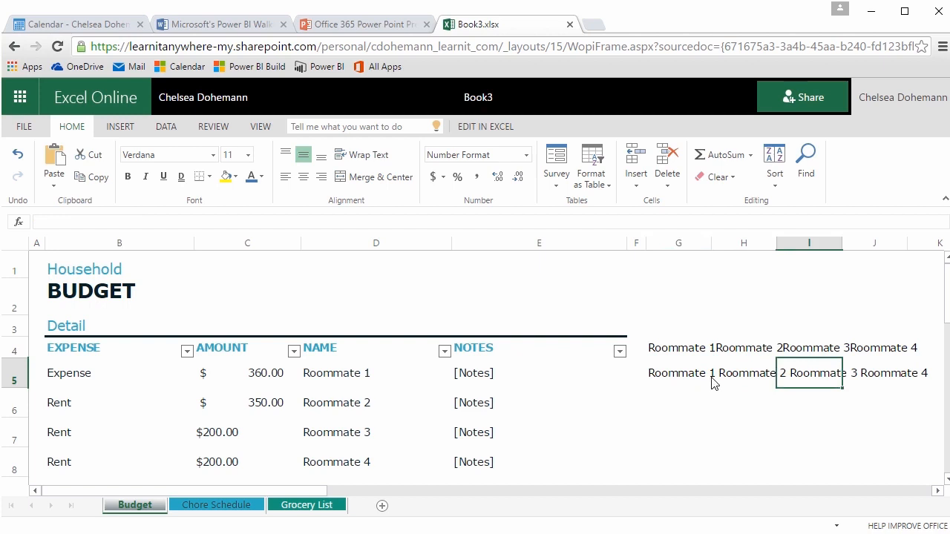
{"action": "left_click", "coordinate": [696, 394]}
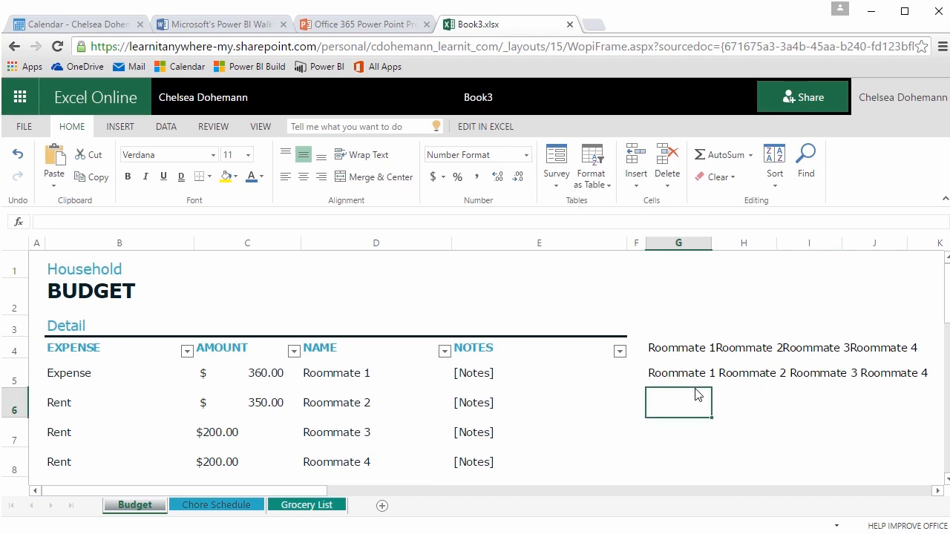
{"action": "type", "text": "=if"}
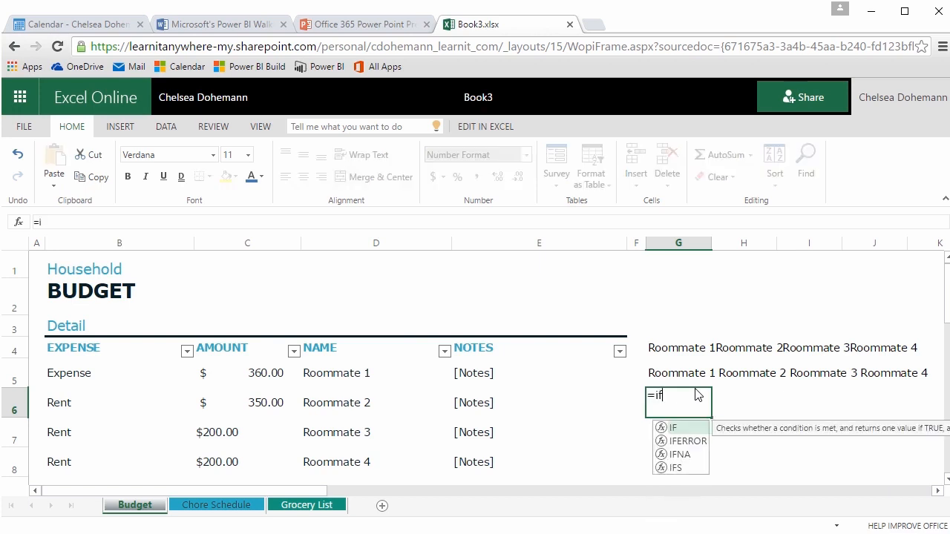
{"action": "type", "text": "s("}
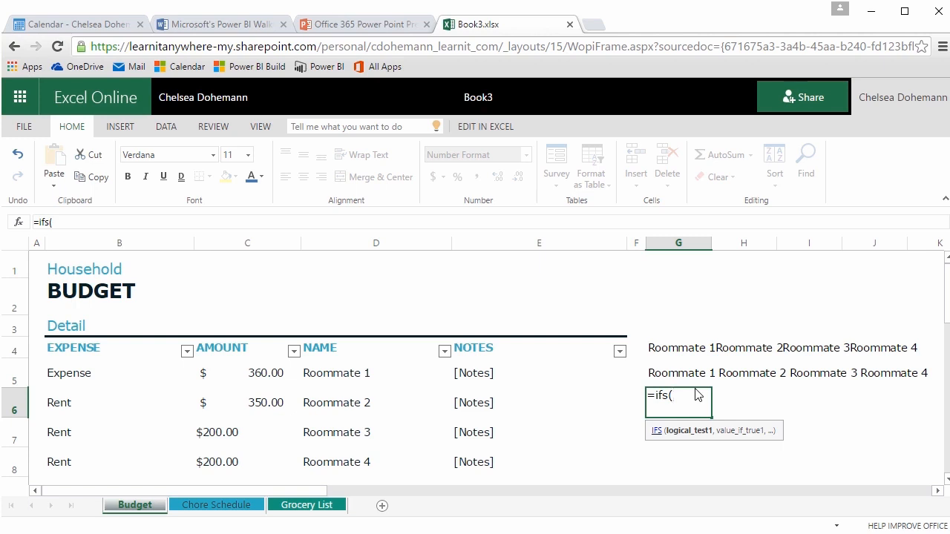
{"action": "key", "text": "BackSpace"}
{"action": "key", "text": "BackSpace"}
{"action": "key", "text": "BackSpace"}
{"action": "key", "text": "Escape"}
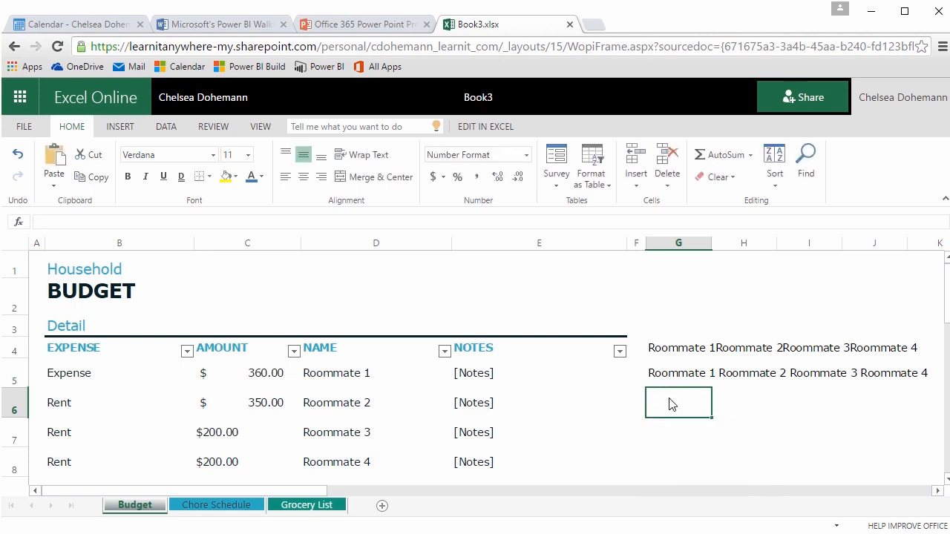
- Browse the commonly used, Financial and Statistical functions available for insertion, and check the survey option
{"action": "left_click", "coordinate": [120, 126]}
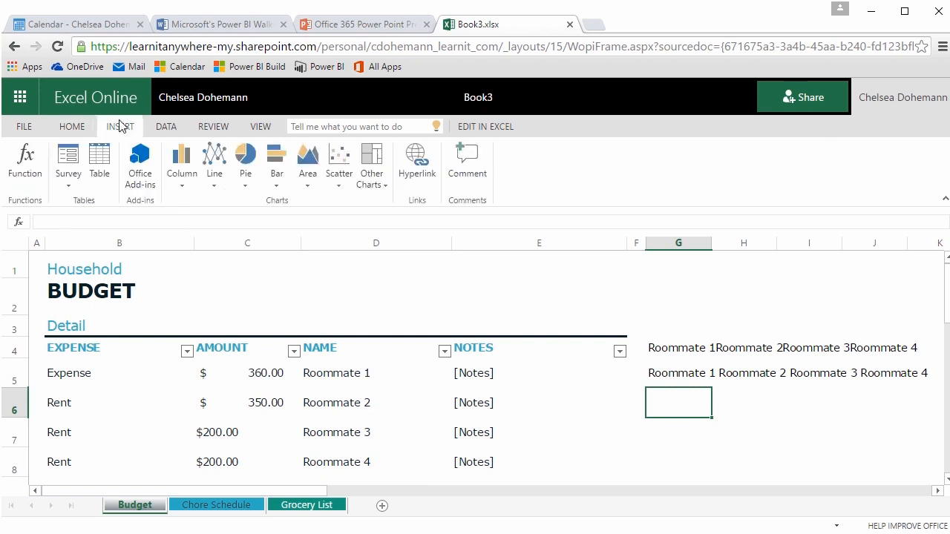
{"action": "left_click", "coordinate": [25, 182]}
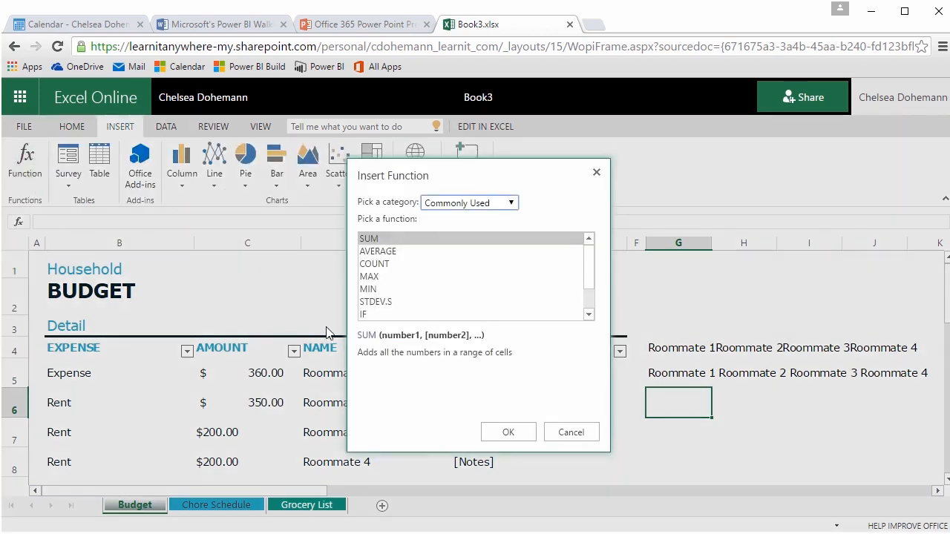
{"action": "left_click", "coordinate": [405, 252]}
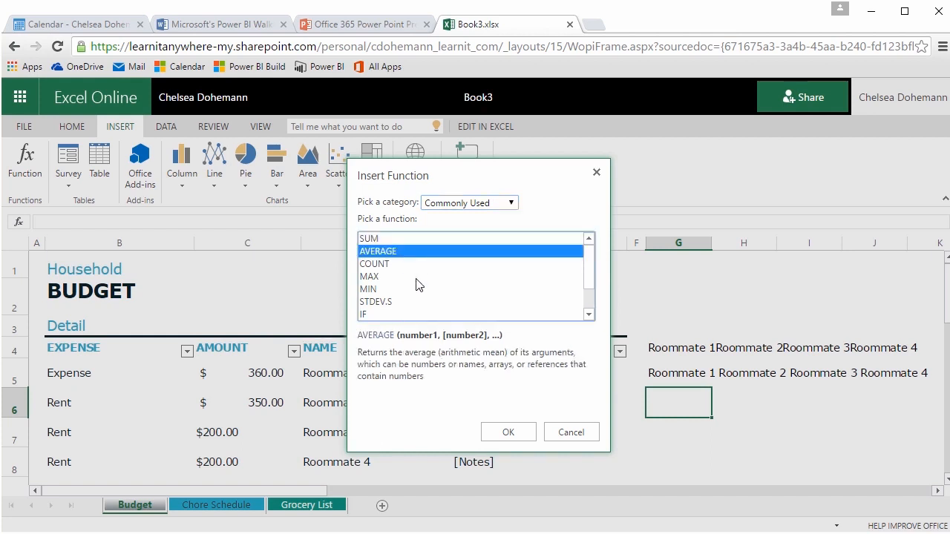
{"action": "scroll", "coordinate": [416, 282], "scroll_direction": "down", "scroll_amount": 1}
{"action": "scroll", "coordinate": [425, 285], "scroll_direction": "up", "scroll_amount": 1}
{"action": "left_click", "coordinate": [512, 204]}
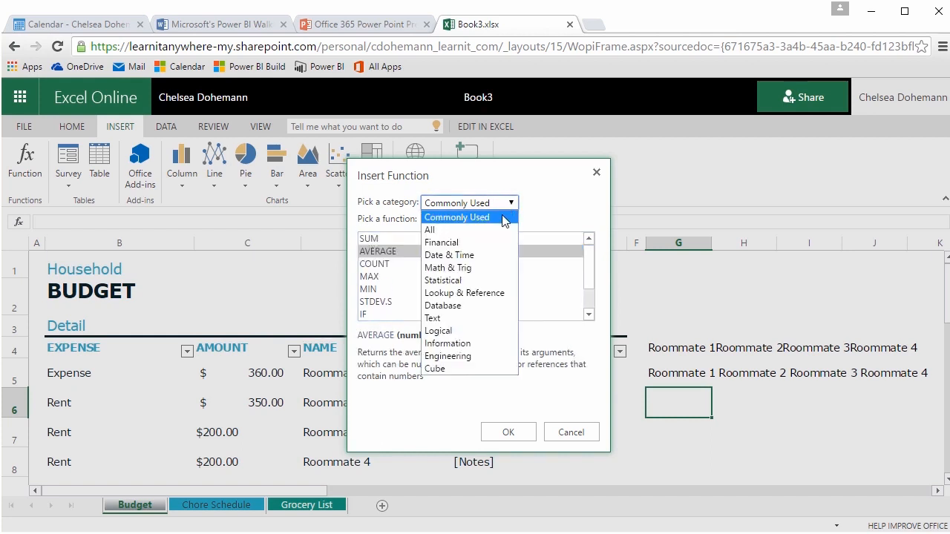
{"action": "left_click", "coordinate": [469, 243]}
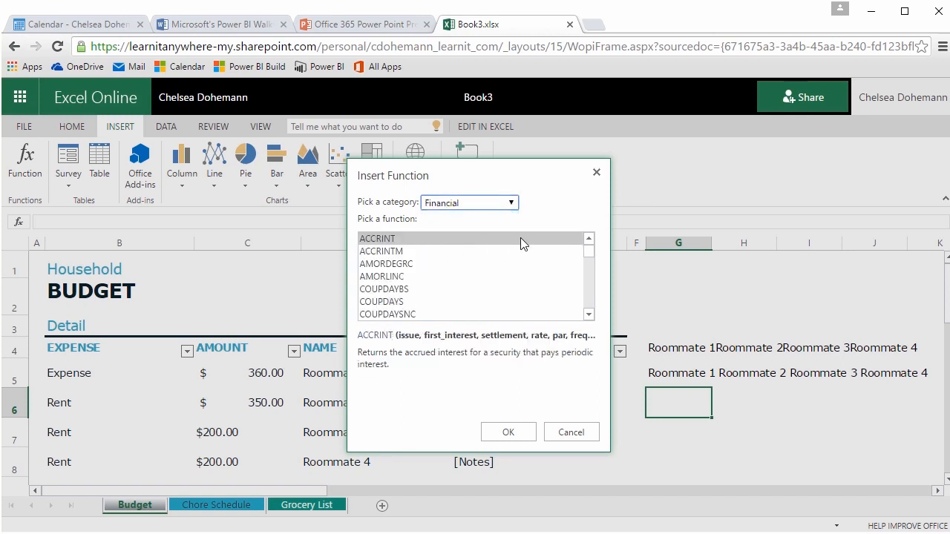
{"action": "left_click", "coordinate": [511, 204]}
{"action": "left_click", "coordinate": [470, 286]}
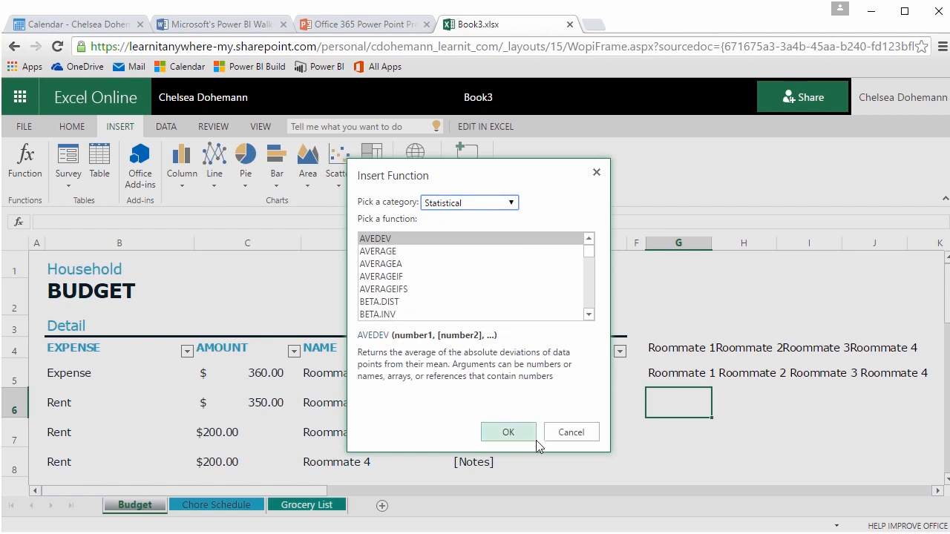
{"action": "left_click", "coordinate": [571, 433]}
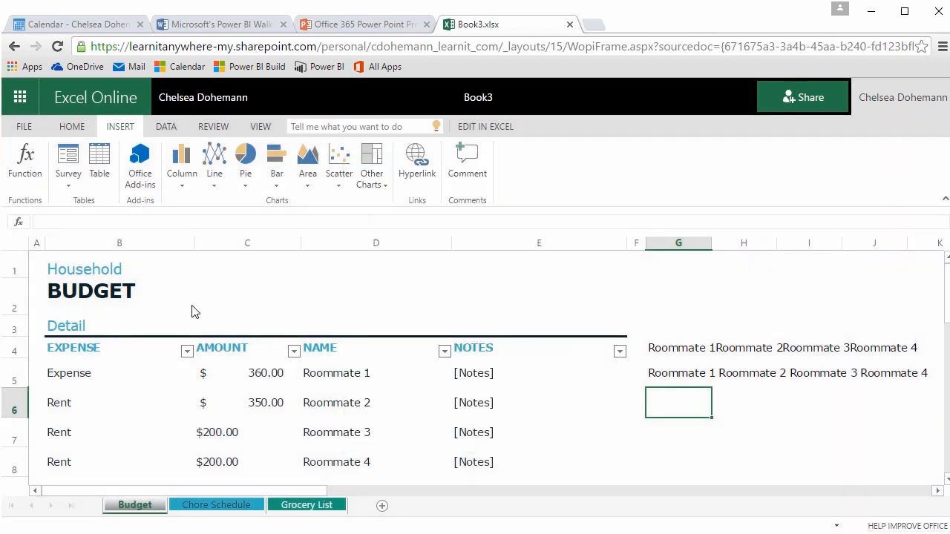
{"action": "left_click", "coordinate": [70, 186]}
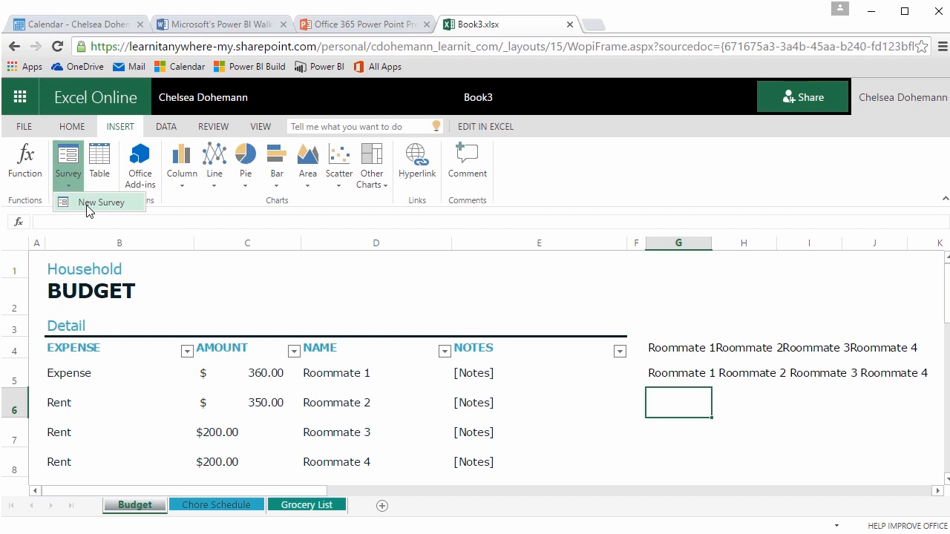
{"action": "left_click", "coordinate": [93, 370]}
{"action": "left_click", "coordinate": [53, 383]}
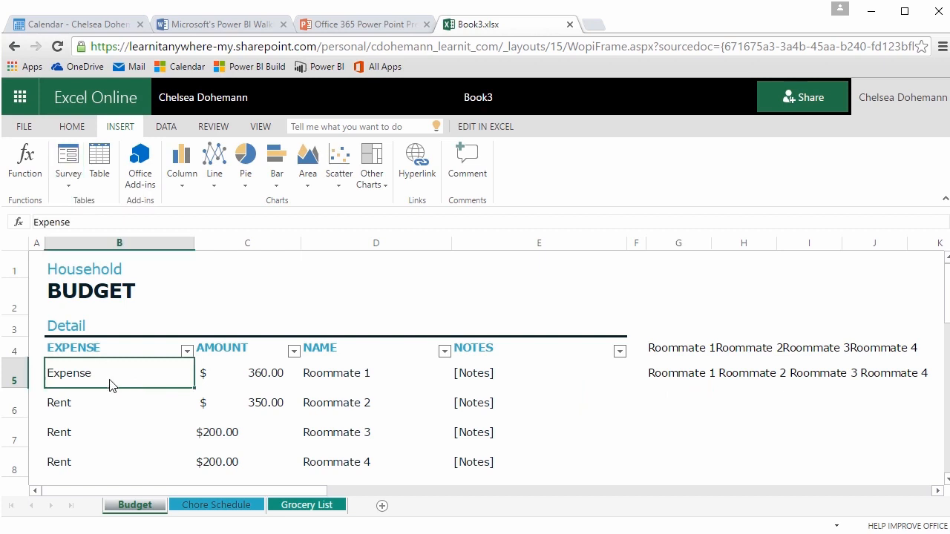
{"action": "left_click", "coordinate": [241, 383]}
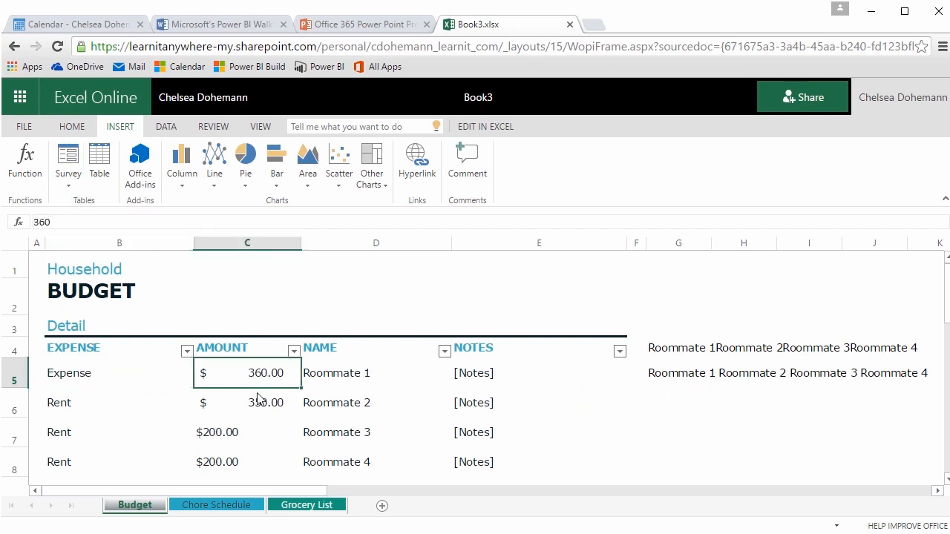
{"action": "left_click", "coordinate": [138, 413]}
{"action": "left_click", "coordinate": [249, 408]}
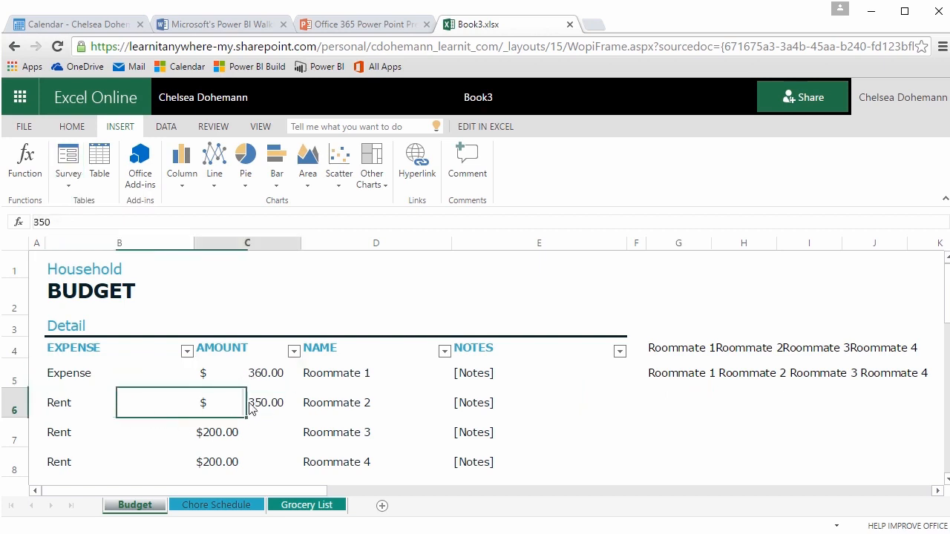
{"action": "left_click", "coordinate": [94, 434]}
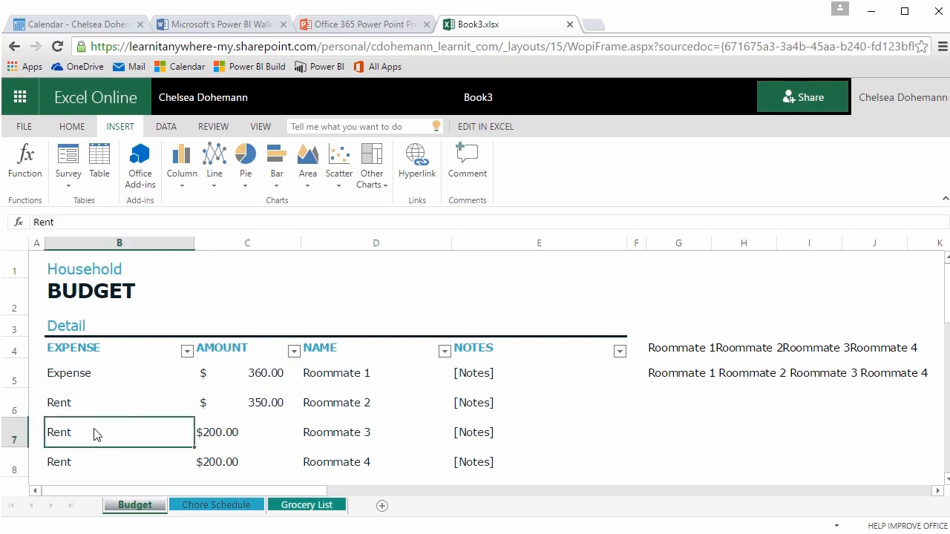
{"action": "left_click", "coordinate": [227, 441]}
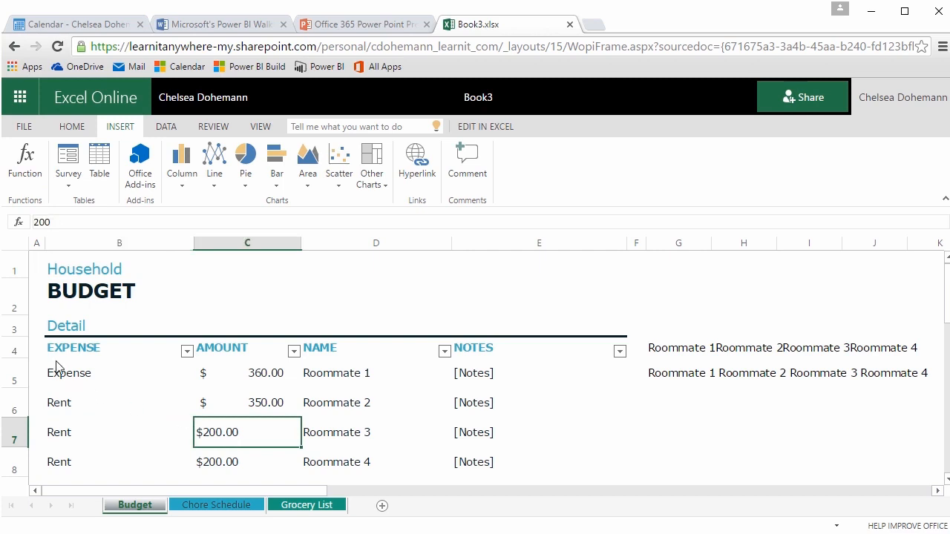
- Review the available chart types, such as Column, Pie, Bar, Area and Scatter, for the expense table range B4:E8
{"action": "mouse_move", "coordinate": [57, 349]}
{"action": "left_mouse_down"}
{"action": "mouse_move", "coordinate": [240, 435]}
{"action": "mouse_move", "coordinate": [517, 471]}
{"action": "left_mouse_up"}
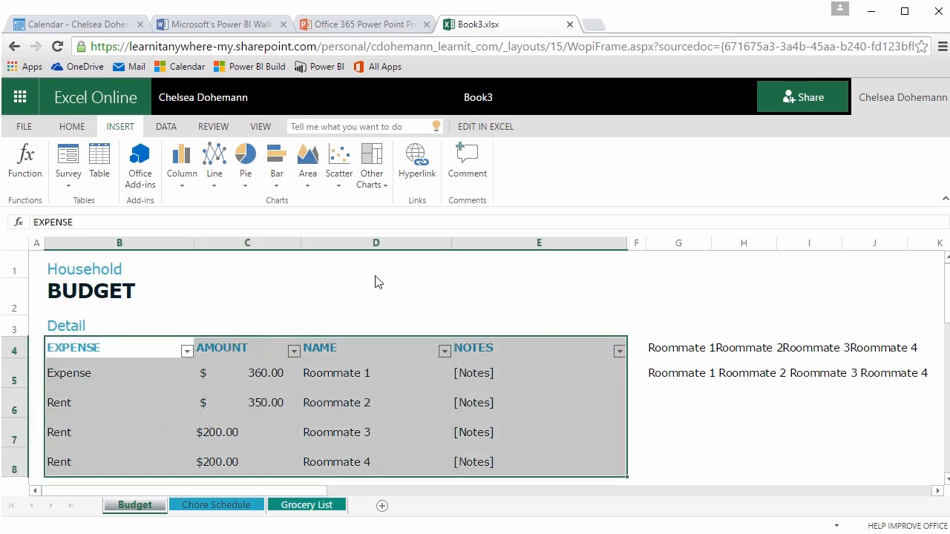
{"action": "left_click", "coordinate": [181, 185]}
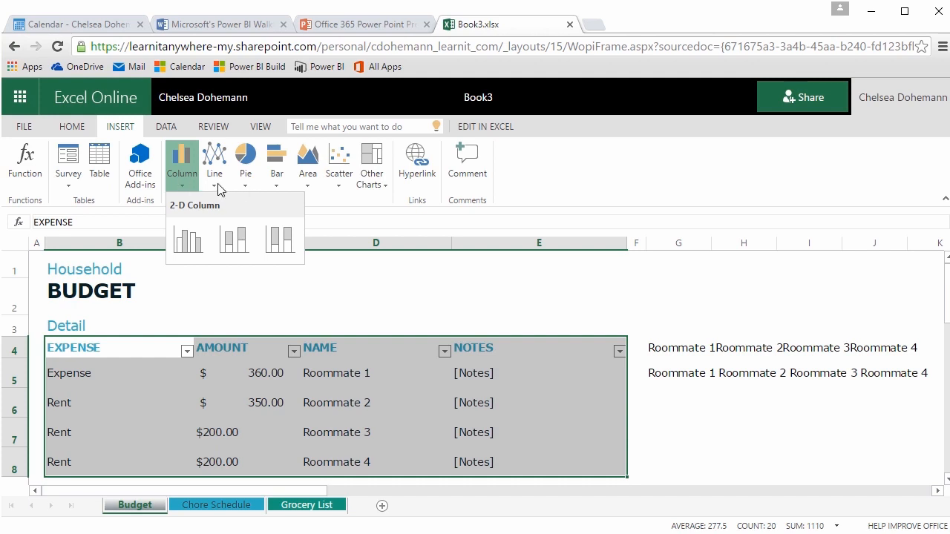
{"action": "left_click", "coordinate": [241, 186]}
{"action": "left_click", "coordinate": [278, 186]}
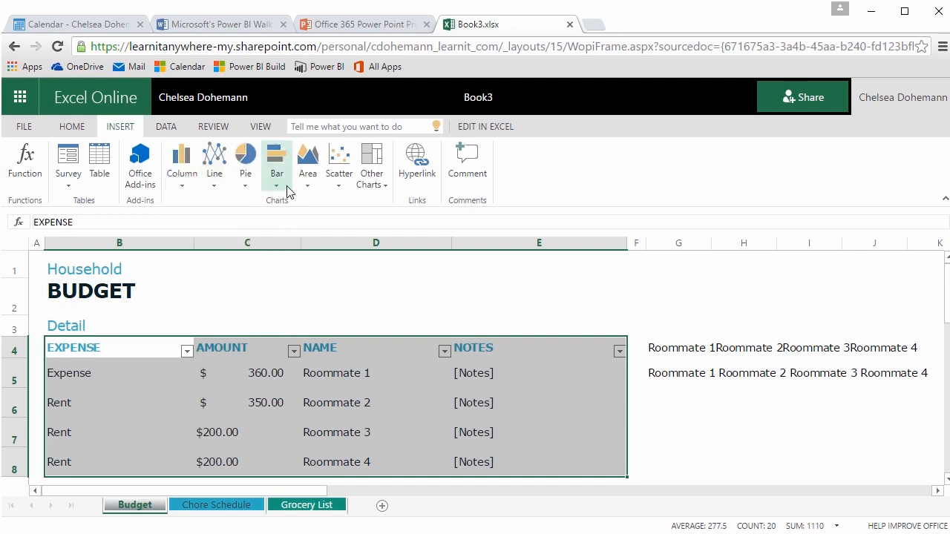
{"action": "left_click", "coordinate": [308, 182]}
{"action": "left_click", "coordinate": [334, 185]}
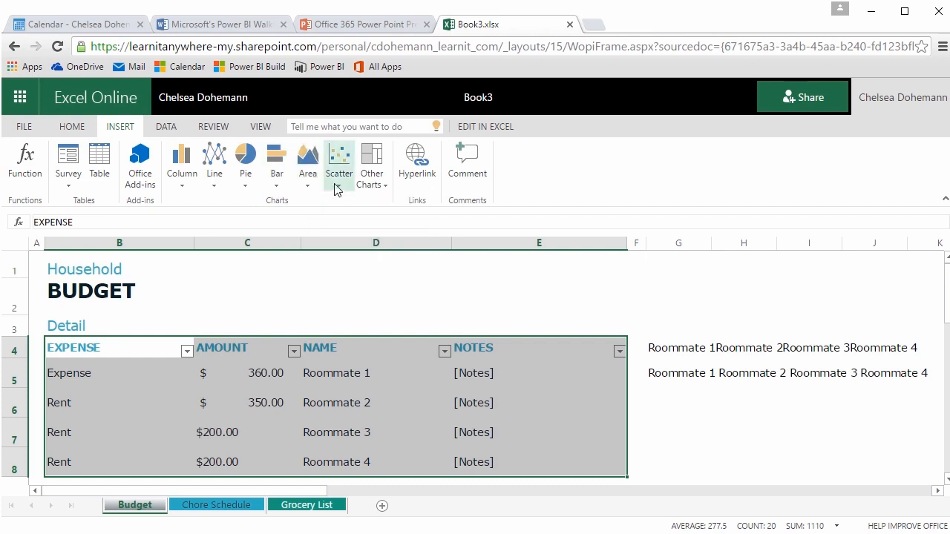
{"action": "left_click", "coordinate": [335, 181]}
{"action": "left_click", "coordinate": [380, 185]}
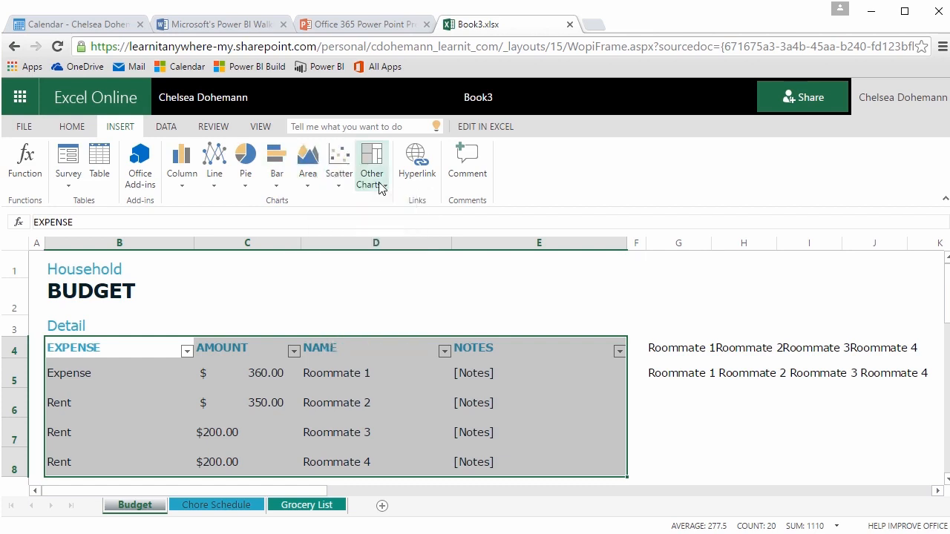
- Insert a funnel chart of the expenses and amounts in B4:C8, and delete the chart
{"action": "left_click", "coordinate": [380, 186]}
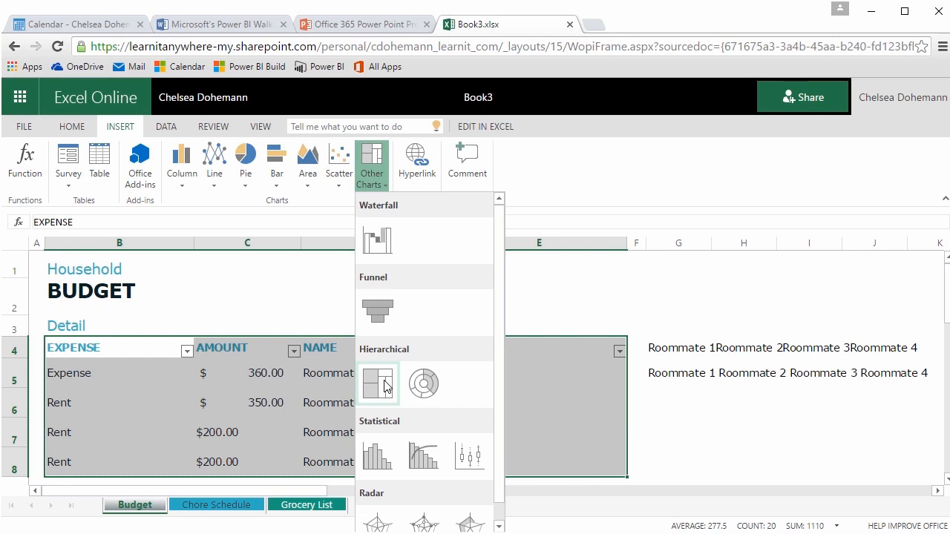
{"action": "left_click", "coordinate": [377, 310]}
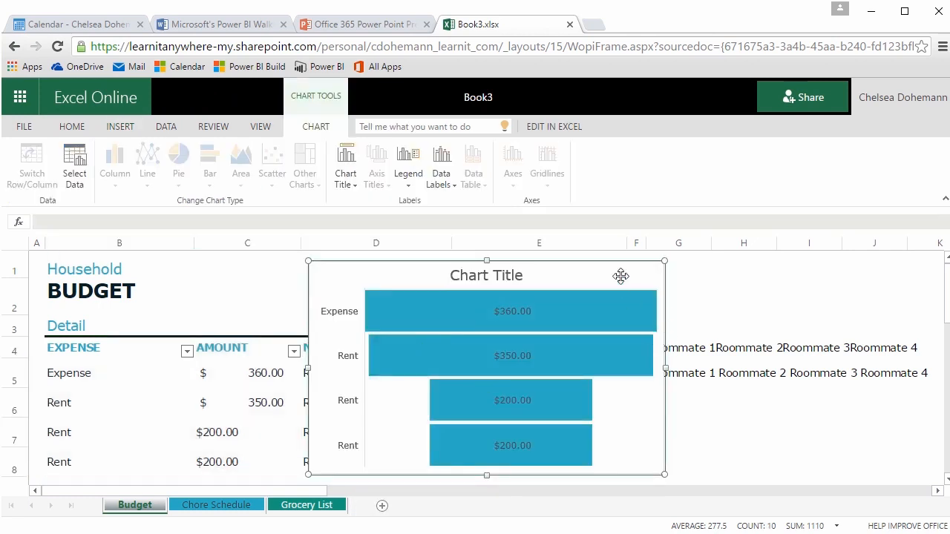
{"action": "key", "text": "Delete"}
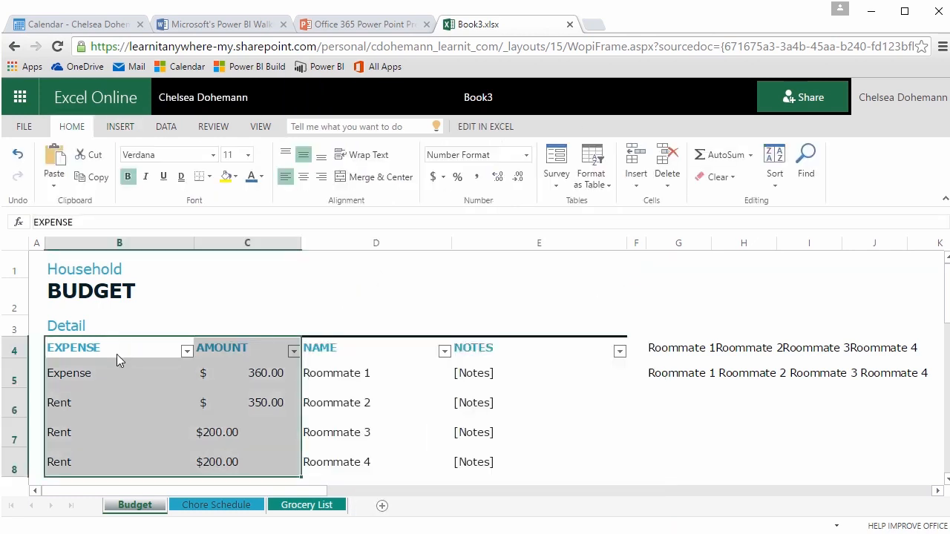
- Replace the expense names in B5:B8 with the series Phase 1 through Phase 4
{"action": "left_click", "coordinate": [91, 377]}
{"action": "type", "text": "Phase 1"}
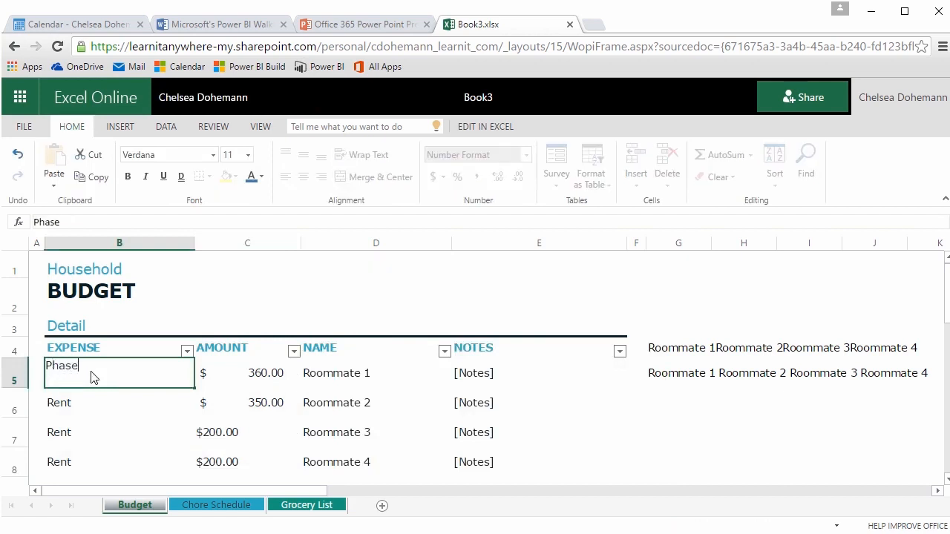
{"action": "left_click", "coordinate": [248, 373]}
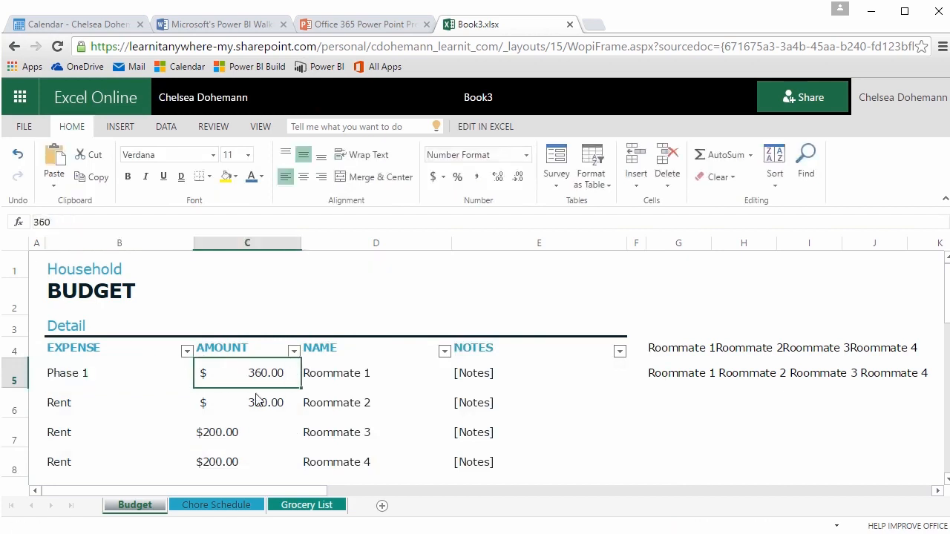
{"action": "left_click", "coordinate": [141, 402]}
{"action": "type", "text": "Phase 2"}
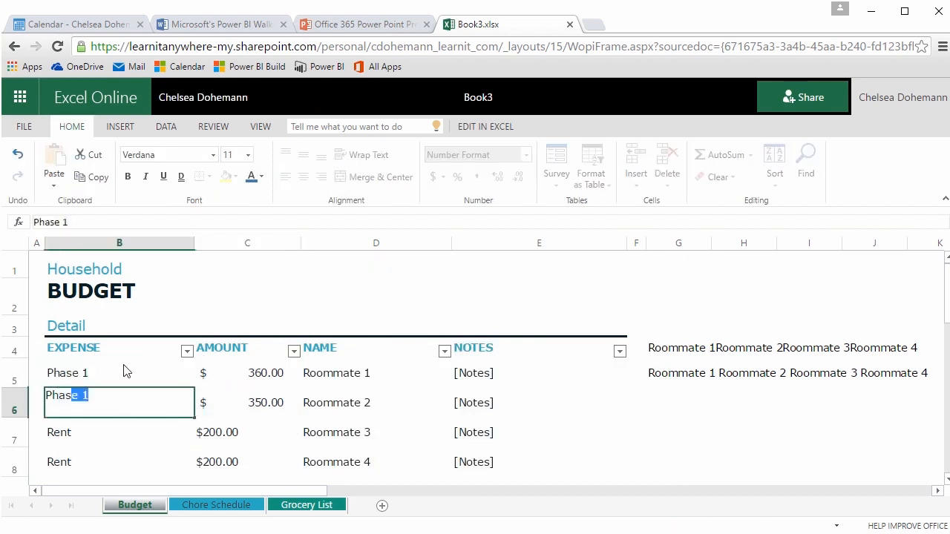
{"action": "left_click", "coordinate": [123, 436]}
{"action": "left_click_drag", "start_coordinate": [158, 375], "coordinate": [198, 464]}
- Set the Phase 3 amount in C7 to 320 and the Phase 4 amount in C8 to 290
{"action": "left_click", "coordinate": [252, 419]}
{"action": "type", "text": "320"}
{"action": "key", "text": "Return"}
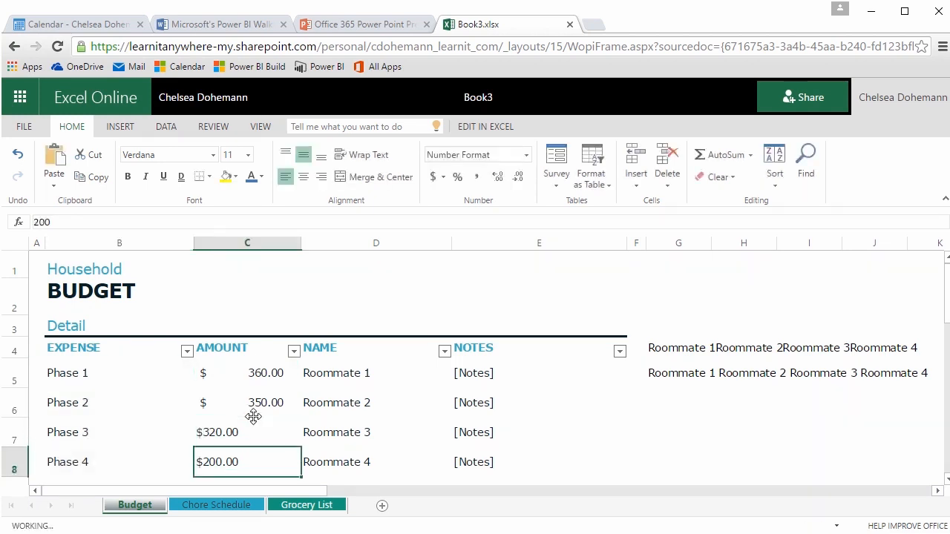
{"action": "type", "text": "290"}
{"action": "key", "text": "Return"}
- Insert a funnel chart of the expense names and amounts in B5:C9
{"action": "left_click_drag", "start_coordinate": [175, 354], "coordinate": [221, 464]}
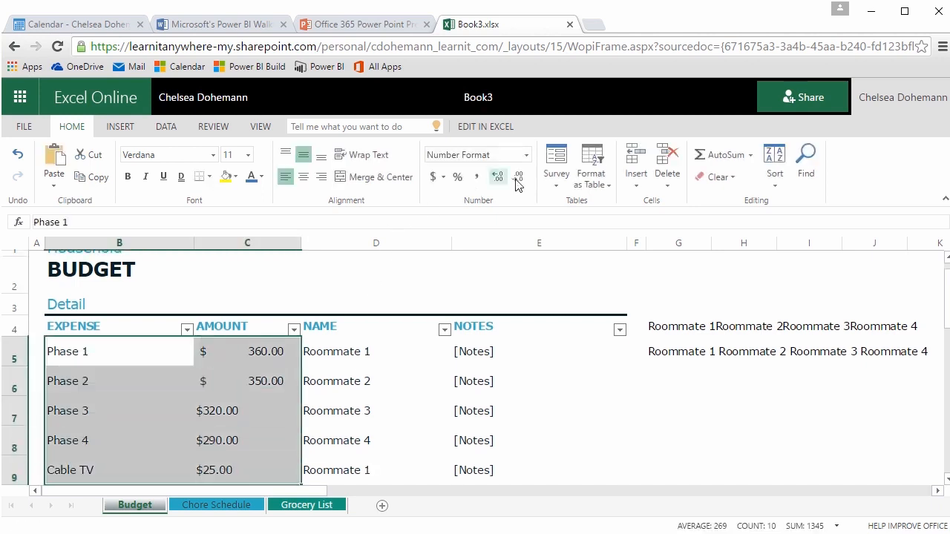
{"action": "left_click", "coordinate": [133, 127]}
{"action": "left_click", "coordinate": [372, 162]}
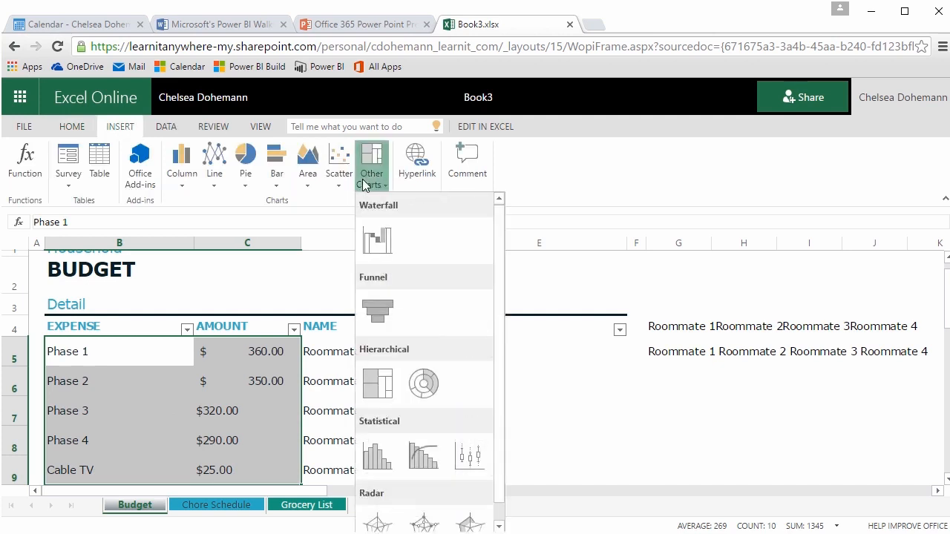
{"action": "left_click", "coordinate": [377, 312]}
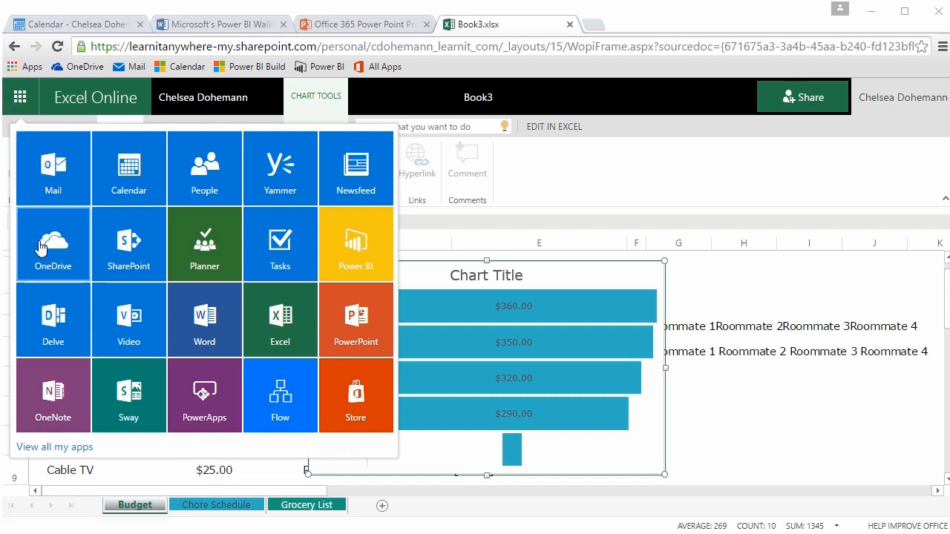
- Switch to OneNote Online through the full list of apps, and open the Power BI Build notebook
{"action": "left_click", "coordinate": [50, 449]}
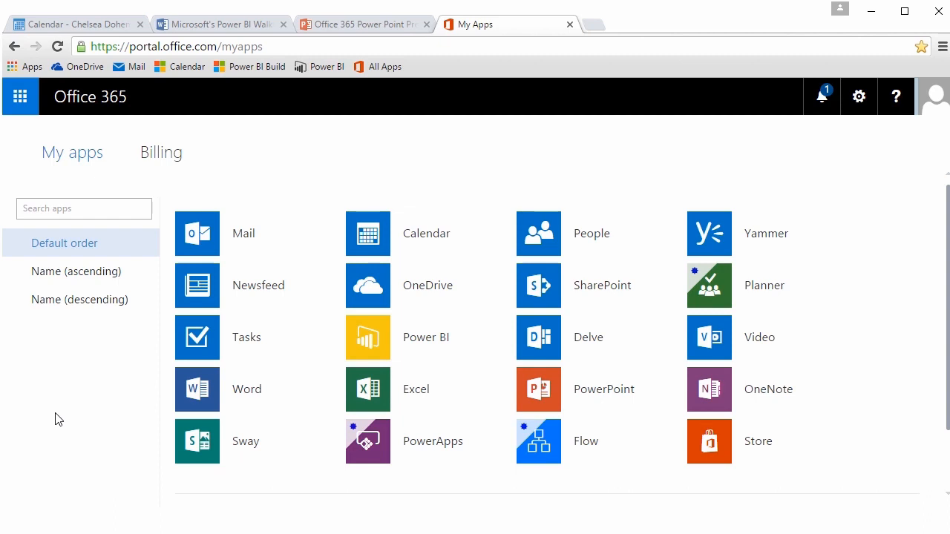
{"action": "left_click", "coordinate": [717, 391]}
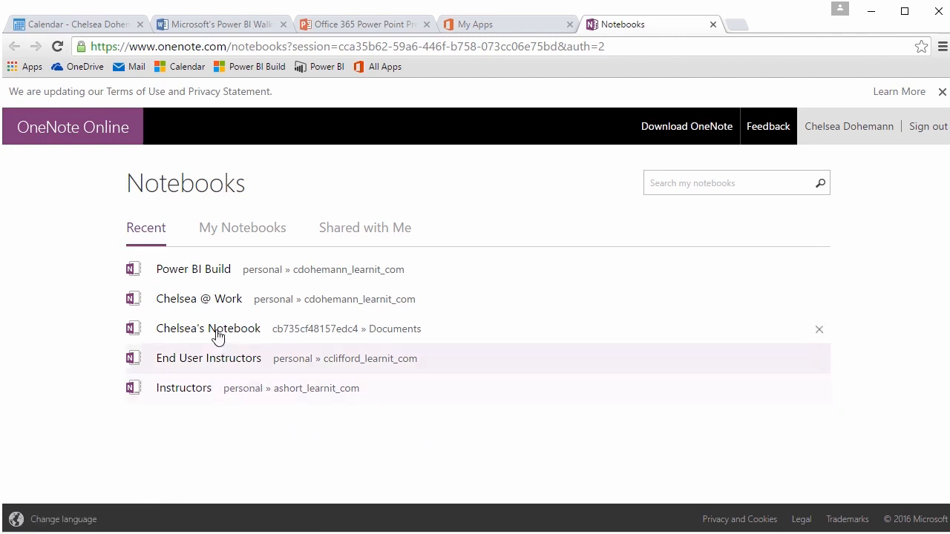
{"action": "left_click", "coordinate": [179, 273]}
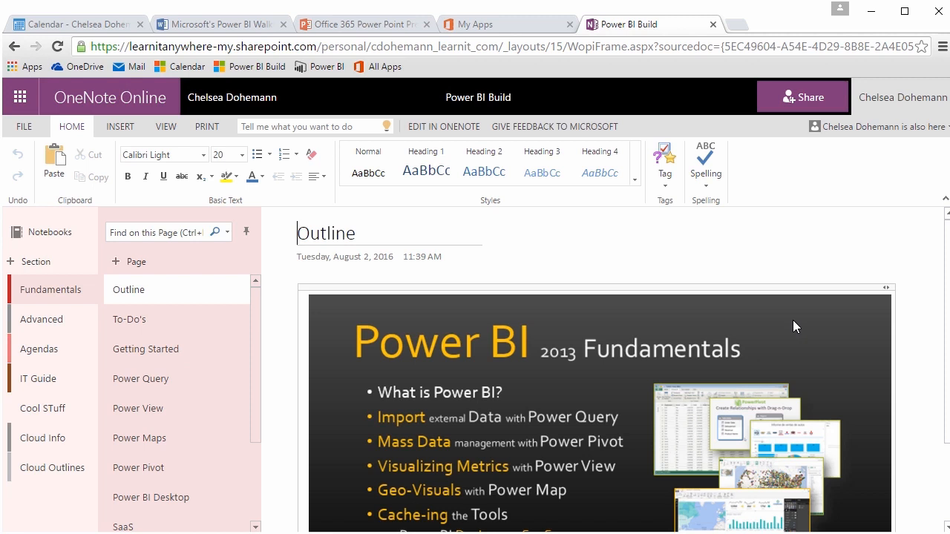
- Add the note "To put notes in this spot" in the empty area below the slide image on the Outline page
{"action": "scroll", "coordinate": [793, 320], "scroll_direction": "down", "scroll_amount": 2}
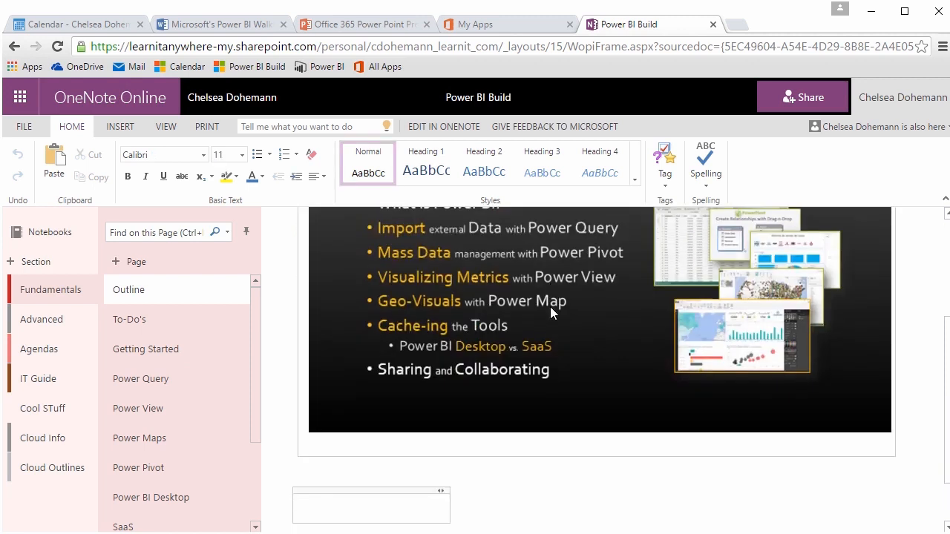
{"action": "scroll", "coordinate": [550, 307], "scroll_direction": "down", "scroll_amount": 1}
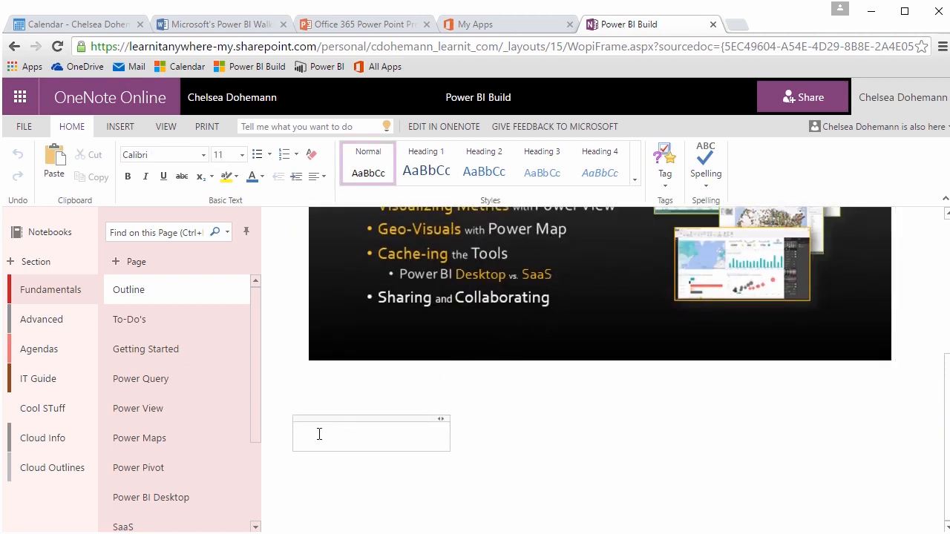
{"action": "left_click_drag", "start_coordinate": [329, 418], "coordinate": [340, 409]}
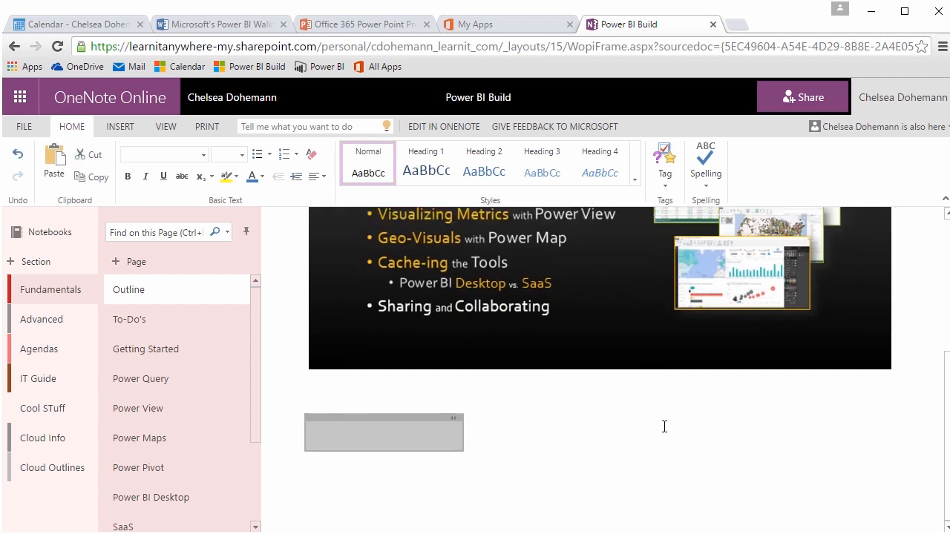
{"action": "left_click", "coordinate": [766, 435]}
{"action": "left_click", "coordinate": [475, 442]}
{"action": "type", "text": "To put notes in this spot"}
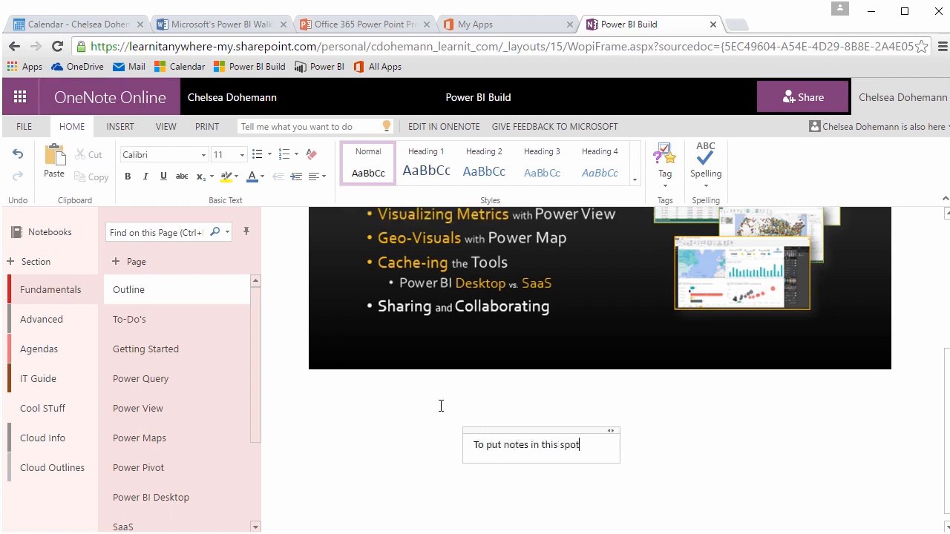
- Format the note as a bullet in red 14-point Arial Black, and apply the Heading 3 style to it
{"action": "left_click_drag", "start_coordinate": [605, 445], "coordinate": [465, 451]}
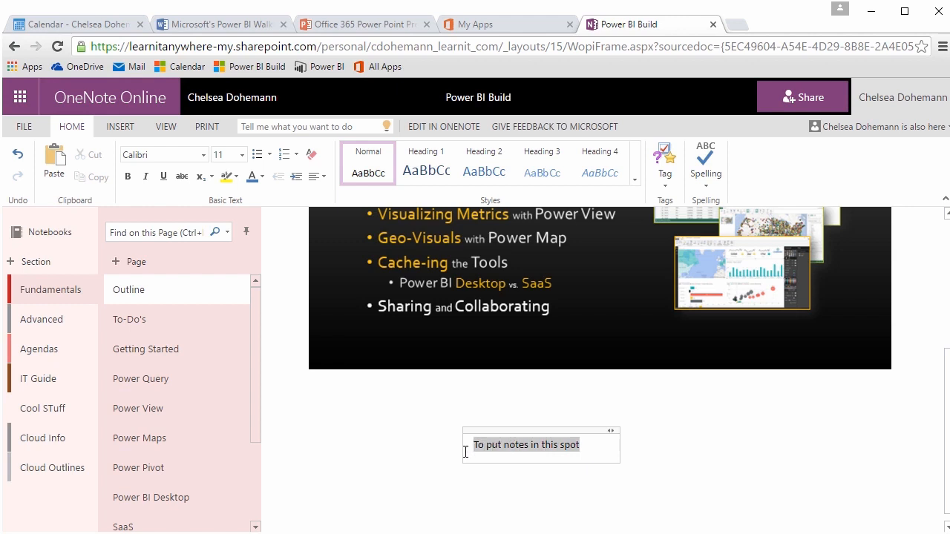
{"action": "left_click", "coordinate": [261, 176]}
{"action": "left_click", "coordinate": [313, 212]}
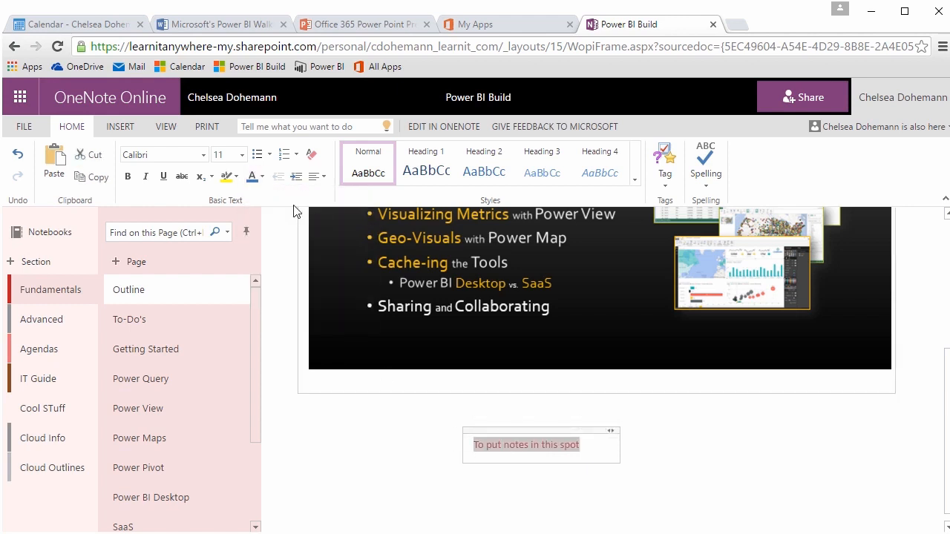
{"action": "left_click", "coordinate": [203, 155]}
{"action": "left_click", "coordinate": [181, 289]}
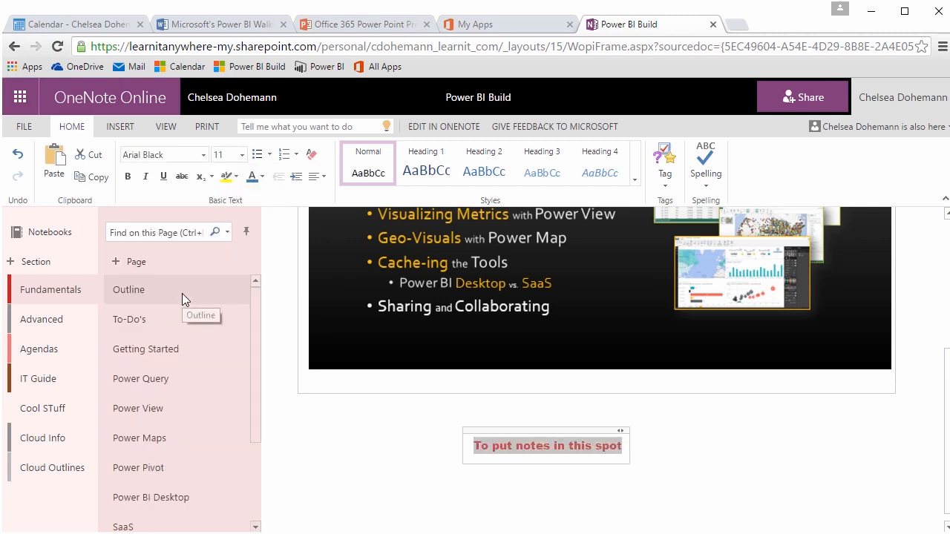
{"action": "left_click", "coordinate": [236, 155]}
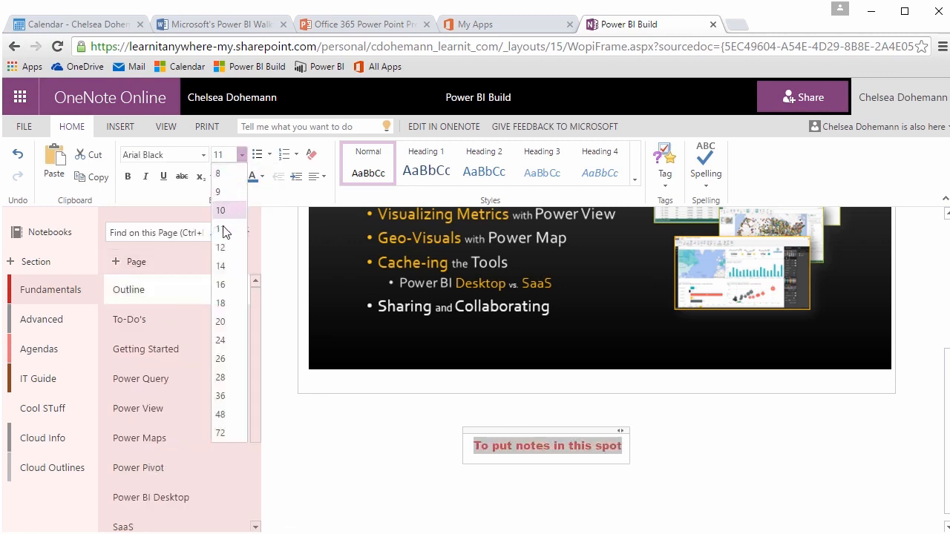
{"action": "left_click", "coordinate": [226, 268]}
{"action": "left_click", "coordinate": [257, 153]}
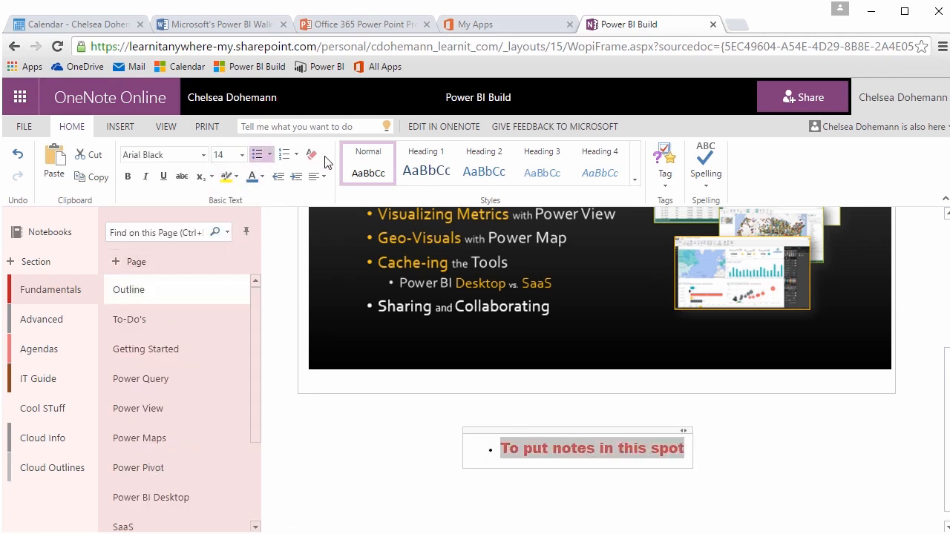
{"action": "left_click", "coordinate": [544, 173]}
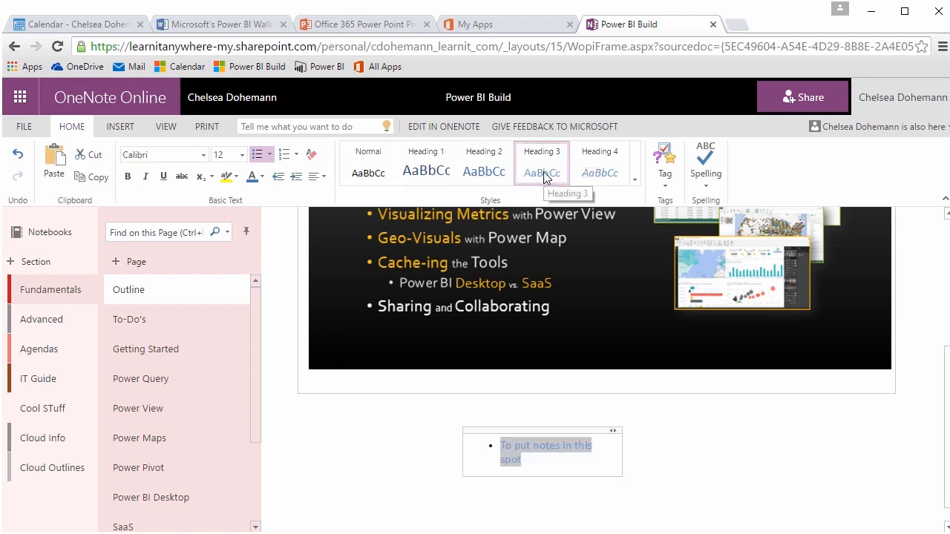
- Tag the note as a To Do, check it off, and add the Important tag
{"action": "left_click", "coordinate": [667, 185]}
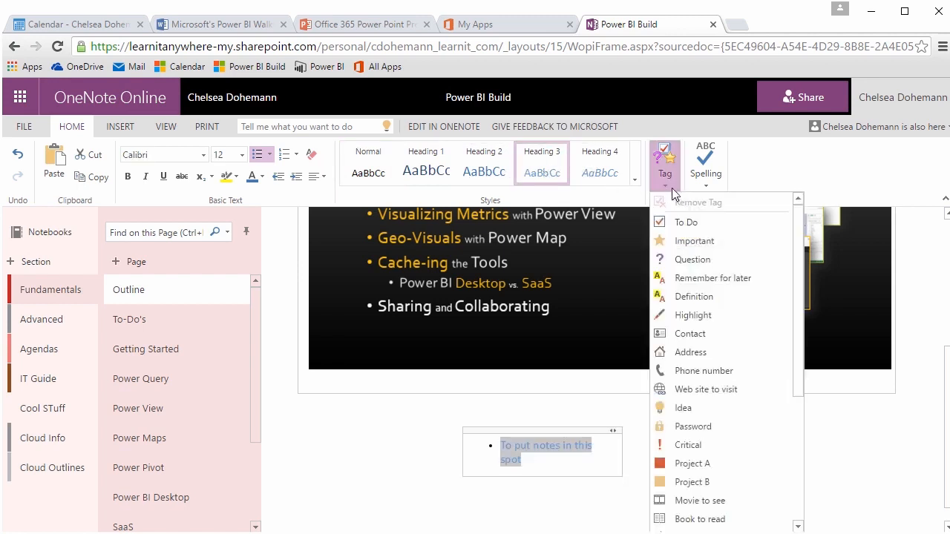
{"action": "left_click", "coordinate": [695, 223]}
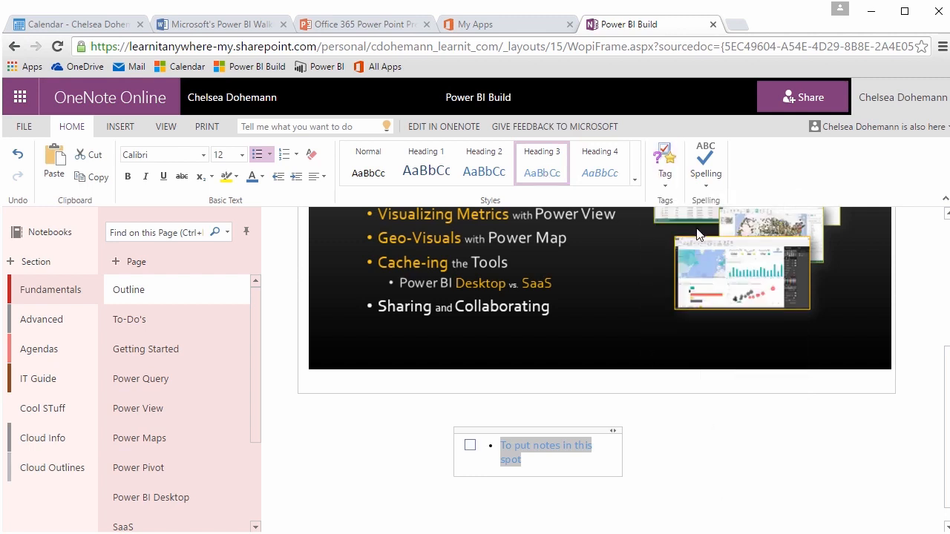
{"action": "left_click", "coordinate": [470, 446]}
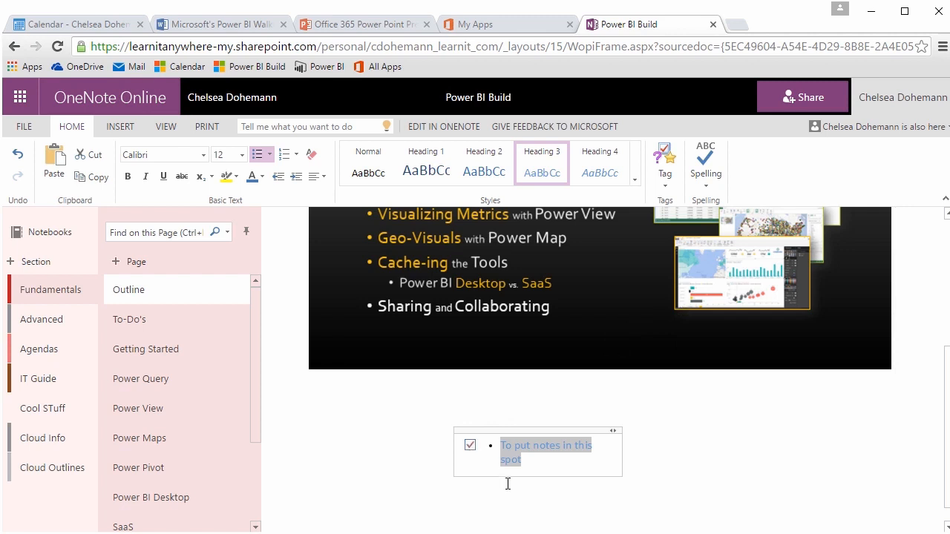
{"action": "left_click", "coordinate": [666, 184]}
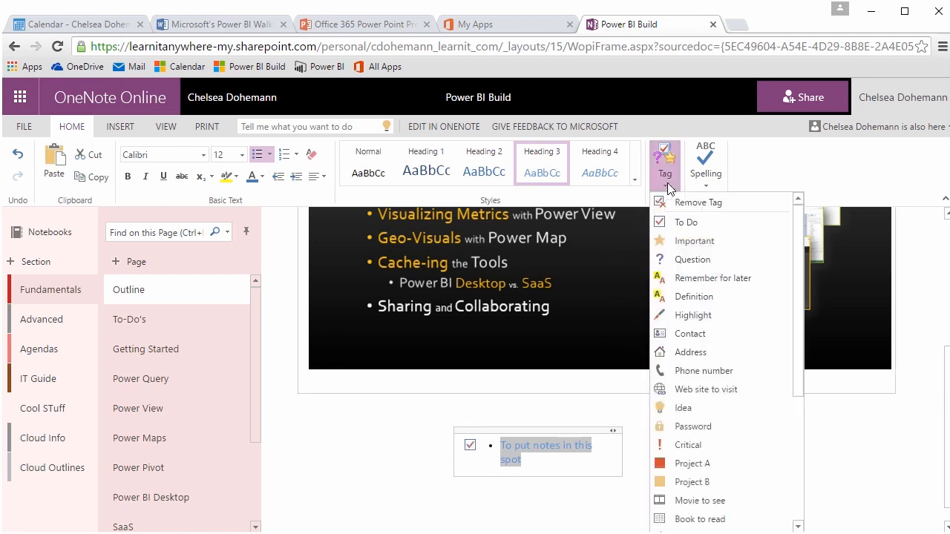
{"action": "left_click", "coordinate": [705, 245]}
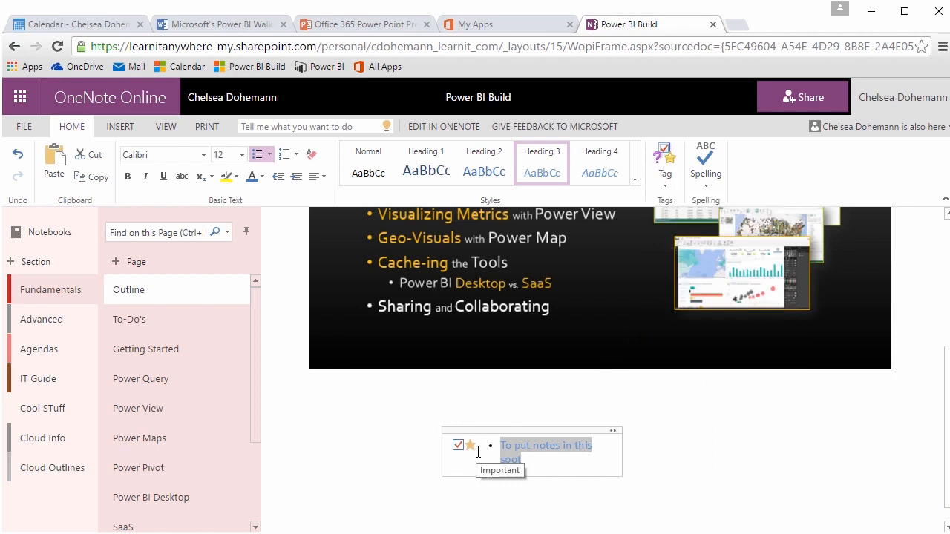
{"action": "left_click", "coordinate": [121, 127]}
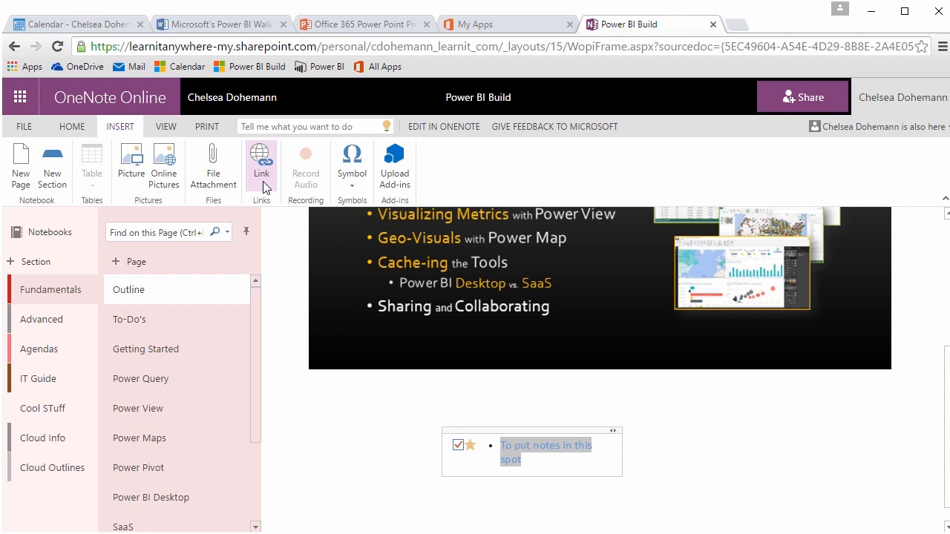
{"action": "scroll", "coordinate": [809, 454], "scroll_direction": "up", "scroll_amount": 3}
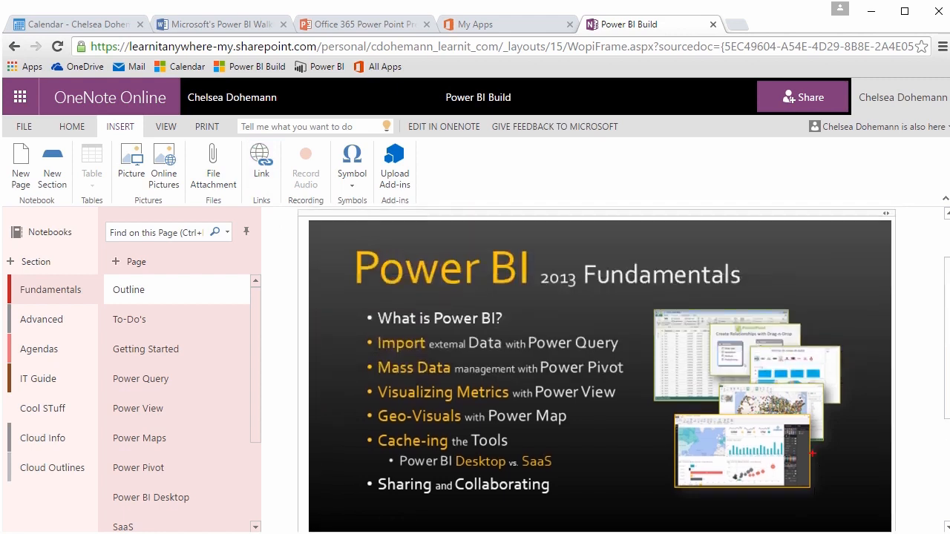
{"action": "left_click_drag", "start_coordinate": [794, 121], "coordinate": [774, 186]}
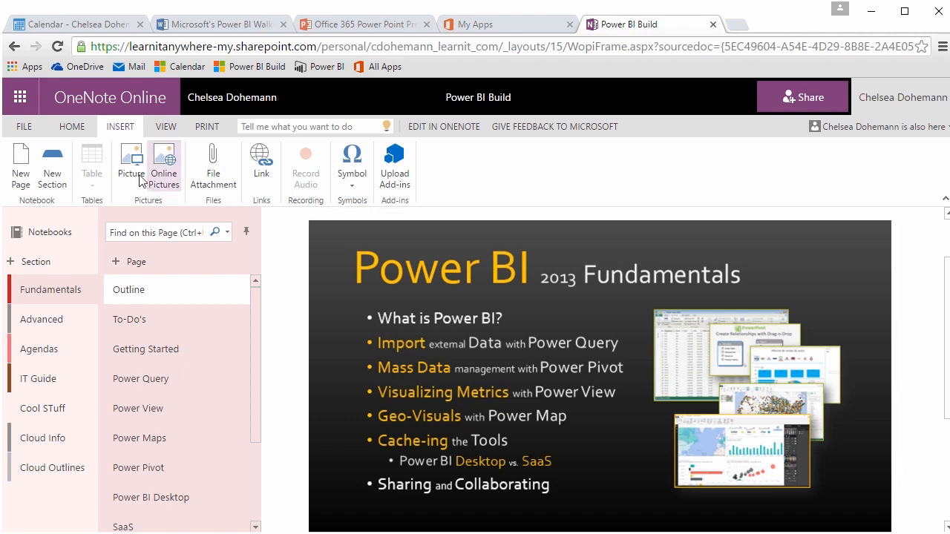
- Switch to Sway and look through the existing Sways under My Sways
{"action": "left_click", "coordinate": [23, 107]}
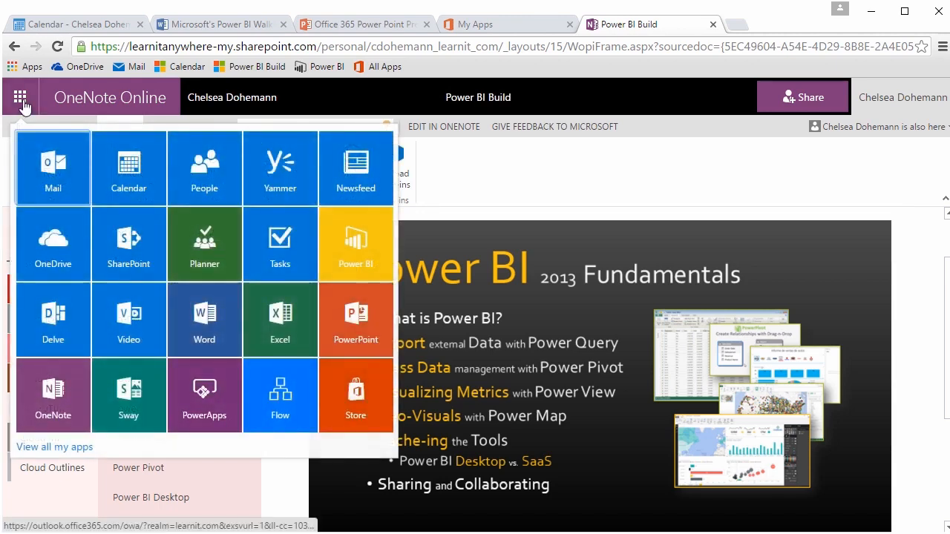
{"action": "left_click", "coordinate": [127, 400]}
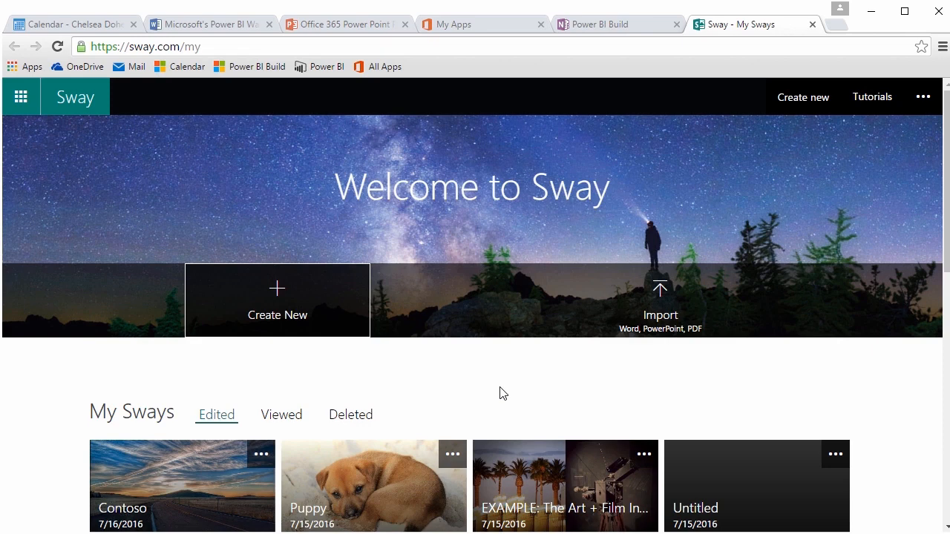
{"action": "scroll", "coordinate": [499, 393], "scroll_direction": "down", "scroll_amount": 1}
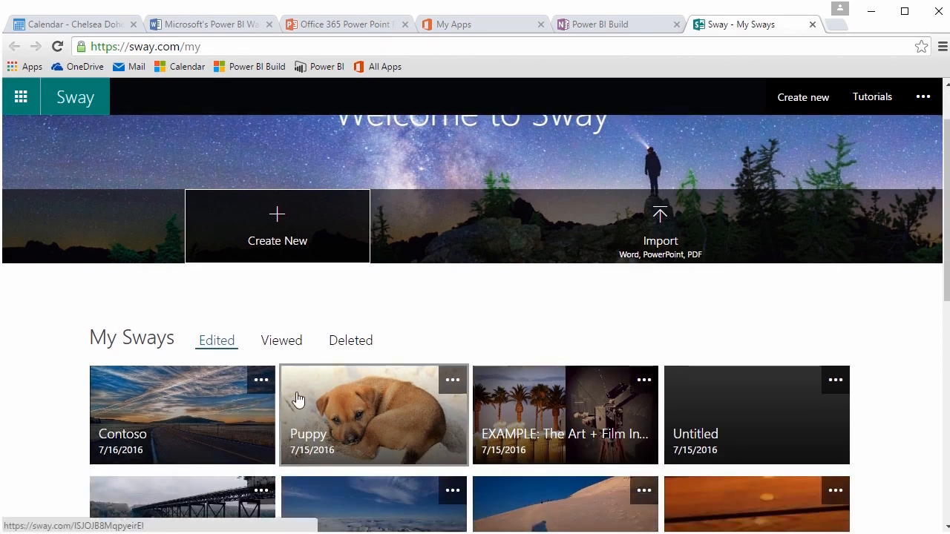
{"action": "scroll", "coordinate": [748, 442], "scroll_direction": "down", "scroll_amount": 2}
{"action": "scroll", "coordinate": [748, 440], "scroll_direction": "up", "scroll_amount": 3}
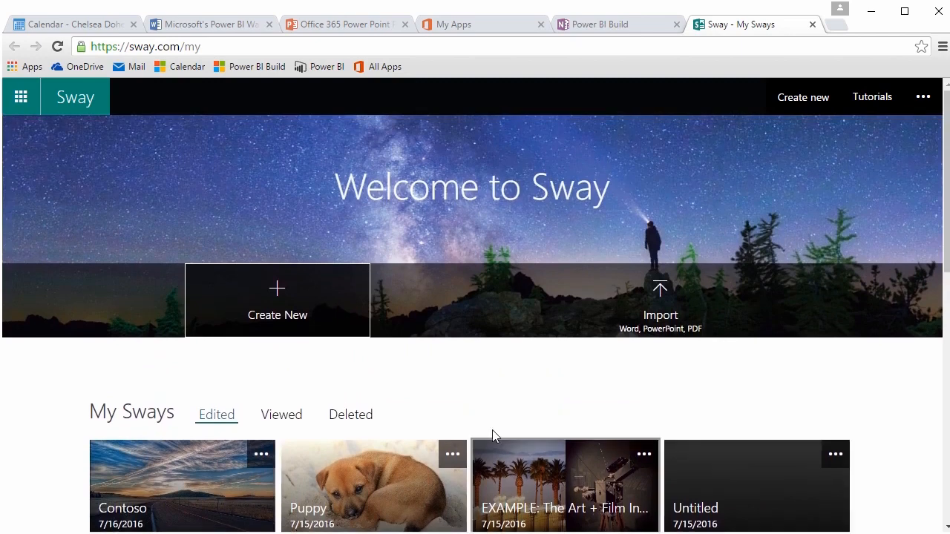
- Create a new Sway titled "Road Trip"
{"action": "left_click", "coordinate": [306, 317]}
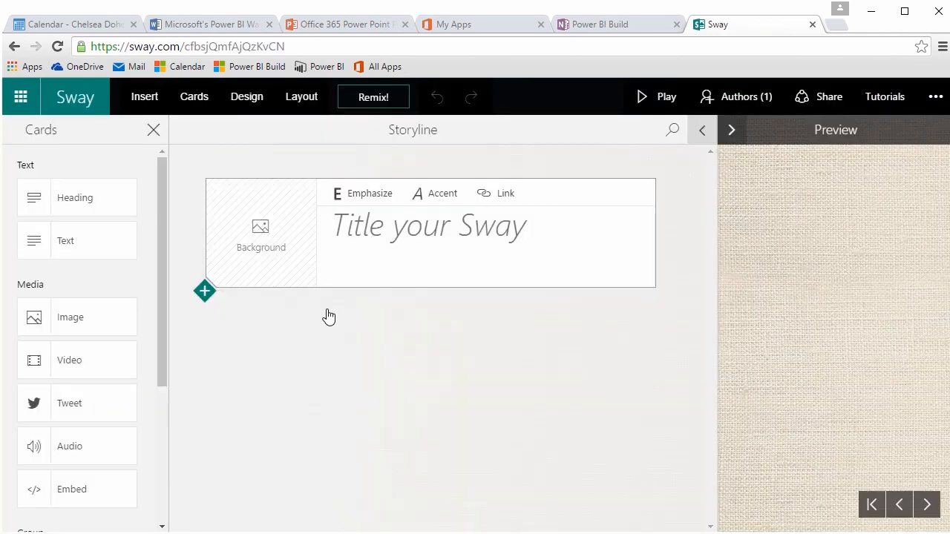
{"action": "left_click", "coordinate": [412, 233]}
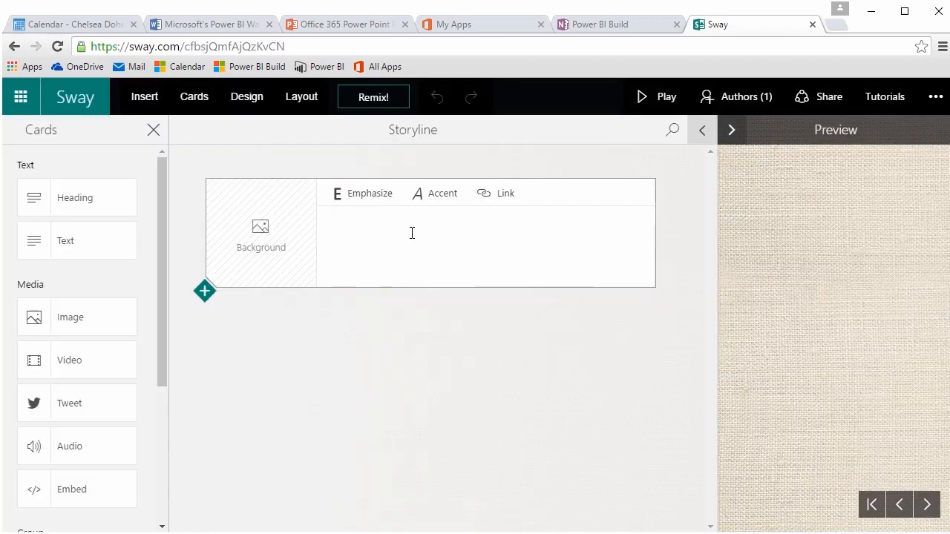
{"action": "type", "text": "Road Trip"}
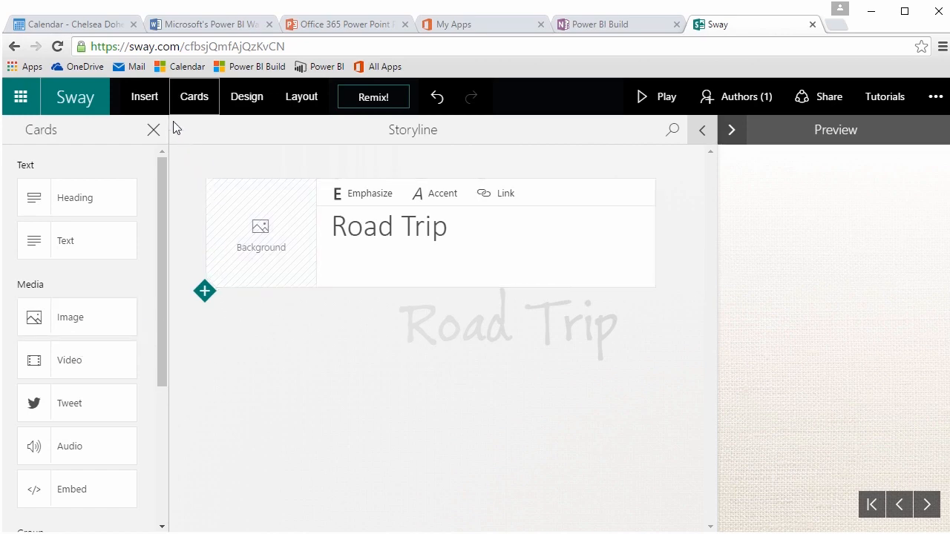
- Open the suggested Road Trip Adventure content and select the sunlit road image and the yellow tree reflection image
{"action": "left_click", "coordinate": [146, 97]}
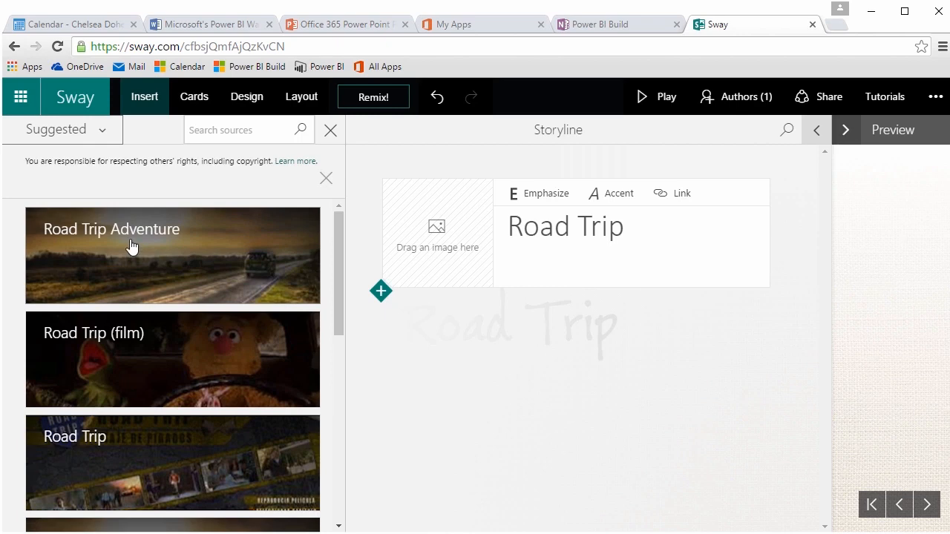
{"action": "left_click", "coordinate": [132, 241]}
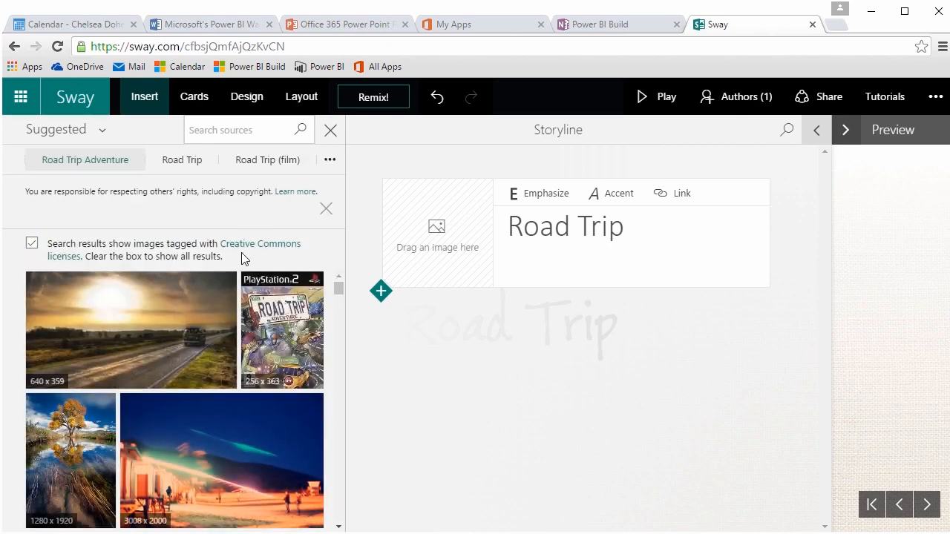
{"action": "left_click", "coordinate": [124, 305]}
{"action": "scroll", "coordinate": [124, 304], "scroll_direction": "down", "scroll_amount": 2}
{"action": "left_click", "coordinate": [90, 371]}
{"action": "scroll", "coordinate": [259, 378], "scroll_direction": "down", "scroll_amount": 3}
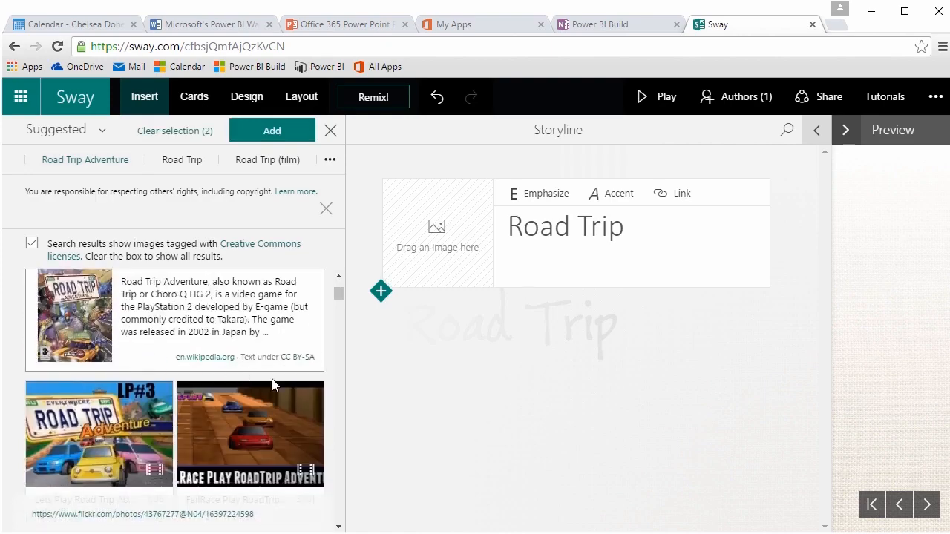
- Select six more images from the Road Trip Adventure suggestions, including the Yellowstone National Park sign
{"action": "scroll", "coordinate": [295, 413], "scroll_direction": "down", "scroll_amount": 5}
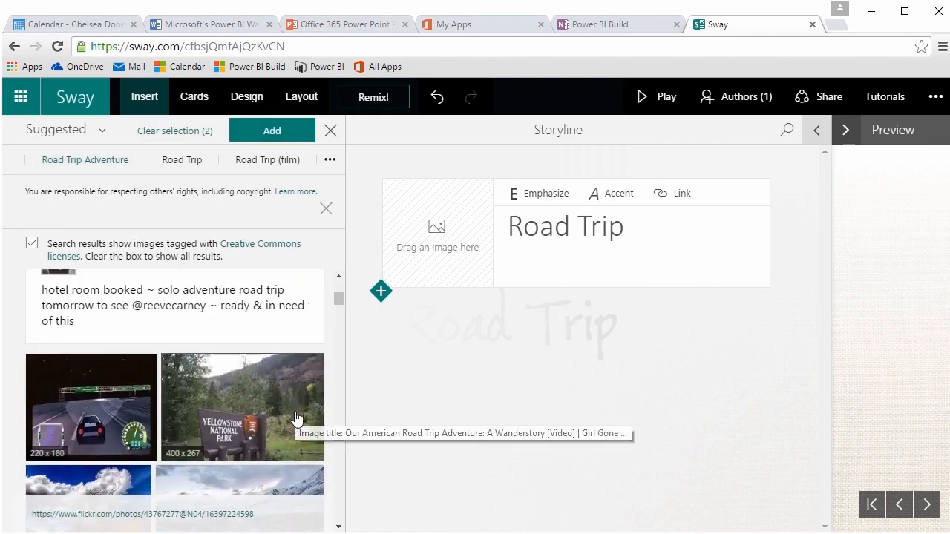
{"action": "left_click", "coordinate": [295, 417]}
{"action": "scroll", "coordinate": [286, 410], "scroll_direction": "down", "scroll_amount": 4}
{"action": "scroll", "coordinate": [241, 308], "scroll_direction": "up", "scroll_amount": 1}
{"action": "left_click", "coordinate": [236, 310]}
{"action": "left_click", "coordinate": [125, 310]}
{"action": "scroll", "coordinate": [137, 343], "scroll_direction": "down", "scroll_amount": 5}
{"action": "scroll", "coordinate": [253, 466], "scroll_direction": "down", "scroll_amount": 2}
{"action": "left_click", "coordinate": [122, 318]}
{"action": "left_click", "coordinate": [289, 325]}
{"action": "left_click", "coordinate": [192, 321]}
- Select the desert highway and rocky overlook images, and add all ten selected images to the storyline
{"action": "scroll", "coordinate": [206, 319], "scroll_direction": "down", "scroll_amount": 4}
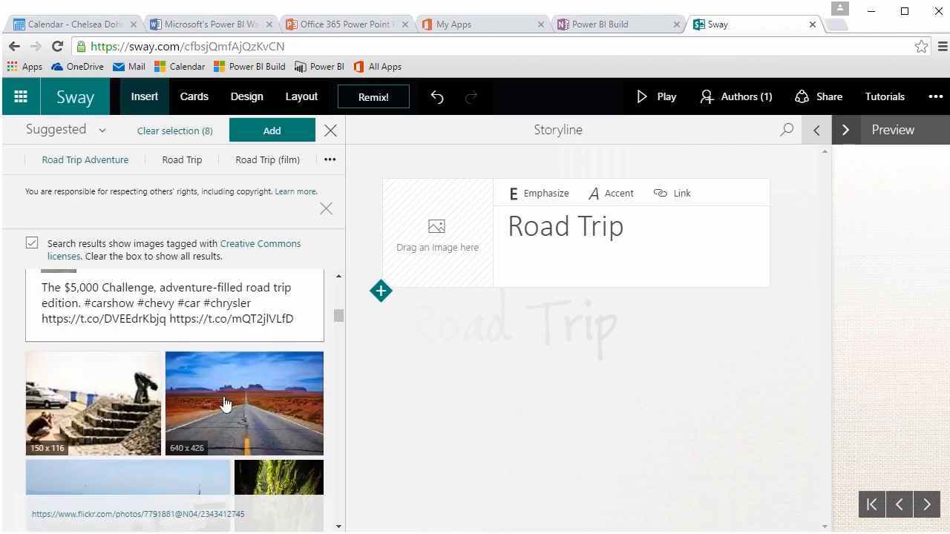
{"action": "scroll", "coordinate": [206, 319], "scroll_direction": "down", "scroll_amount": 3}
{"action": "left_click", "coordinate": [197, 316]}
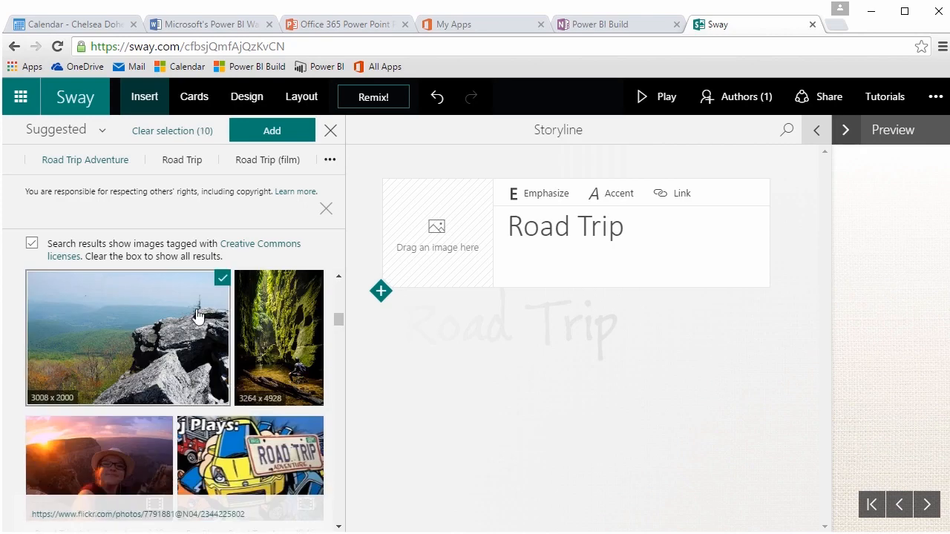
{"action": "left_click", "coordinate": [280, 129]}
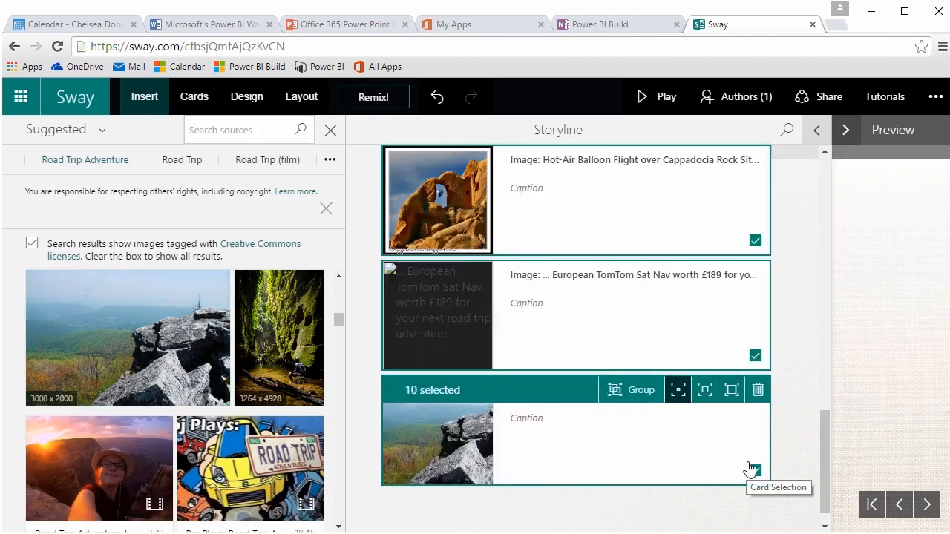
- Deselect the first image card, the sunlit road directly below the Road Trip title card in the storyline
{"action": "scroll", "coordinate": [747, 467], "scroll_direction": "up", "scroll_amount": 10}
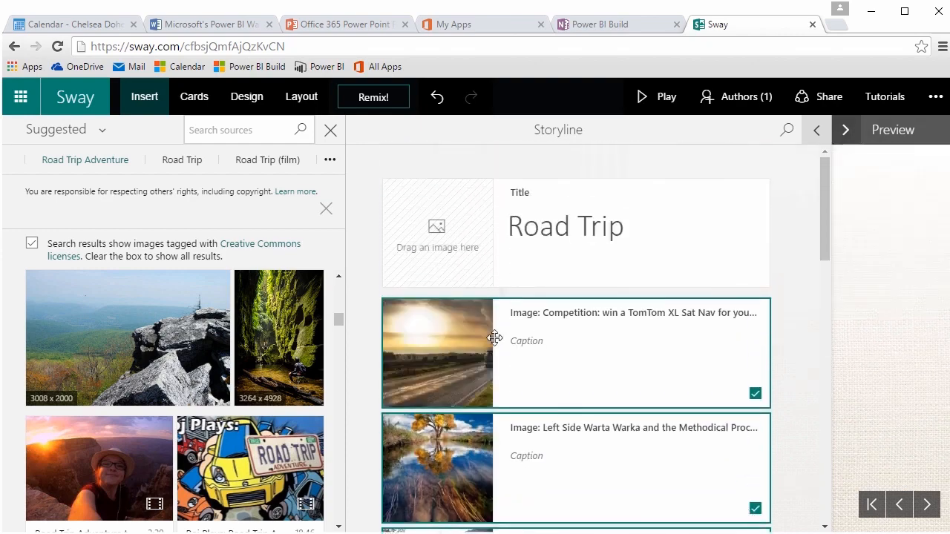
{"action": "left_click", "coordinate": [550, 340]}
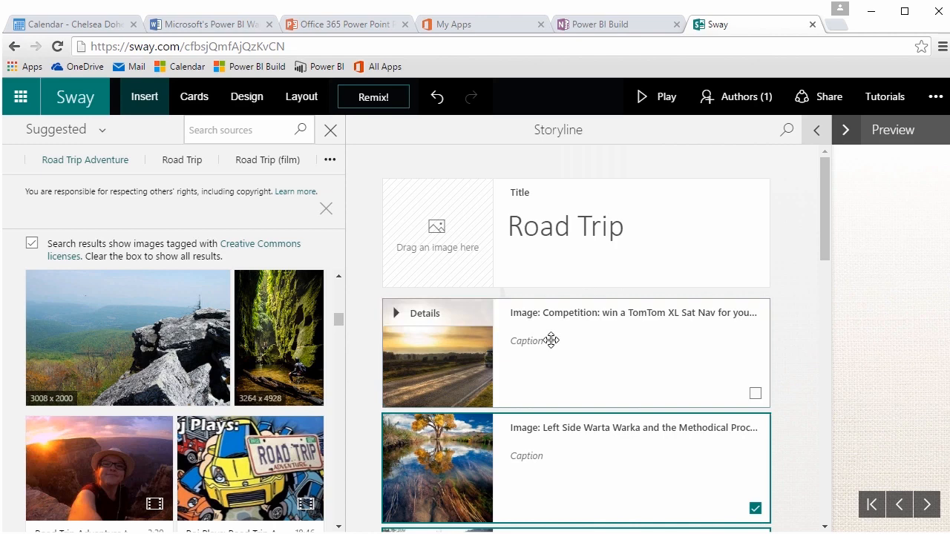
- Caption the first image card "Look at this sunset!" and play the Sway through to that image
{"action": "left_click", "coordinate": [551, 340]}
{"action": "type", "text": "Look at this sunset!"}
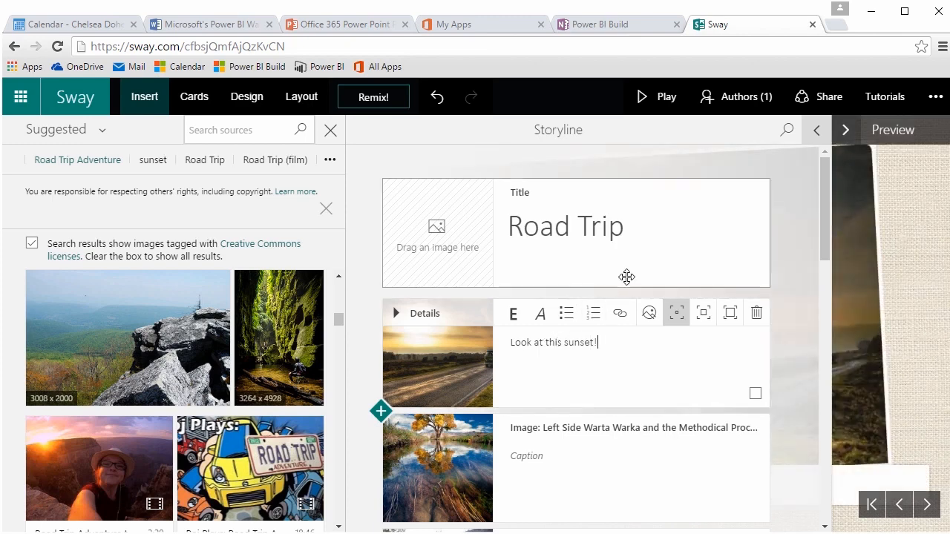
{"action": "left_click", "coordinate": [663, 104]}
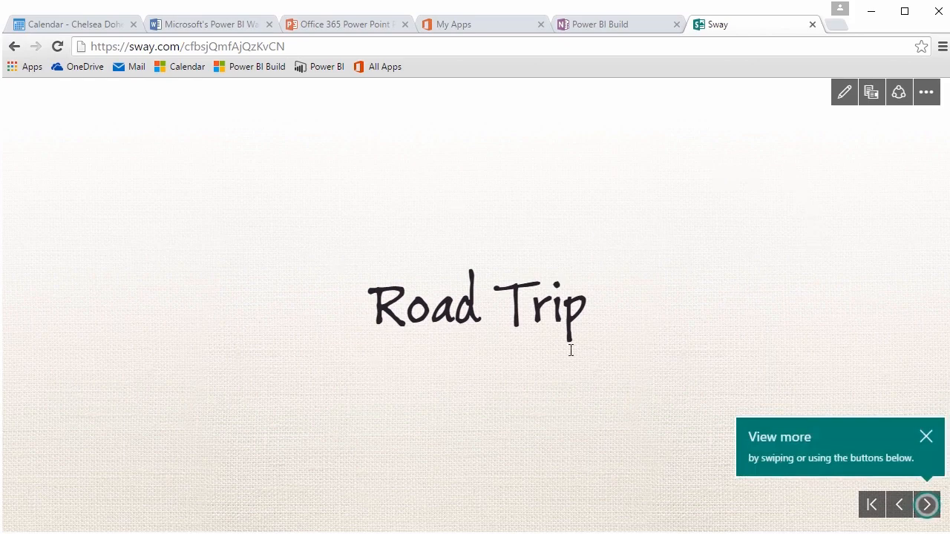
{"action": "left_click", "coordinate": [927, 505]}
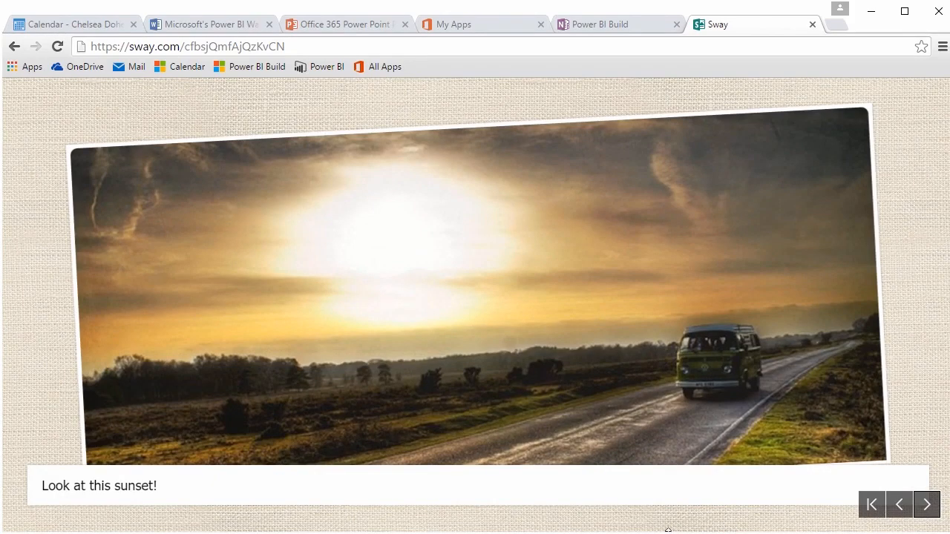
- Check how the captioned sunset slide adapts by shrinking the browser window and enlarging it back to nearly full size
{"action": "left_click_drag", "start_coordinate": [947, 531], "coordinate": [699, 377]}
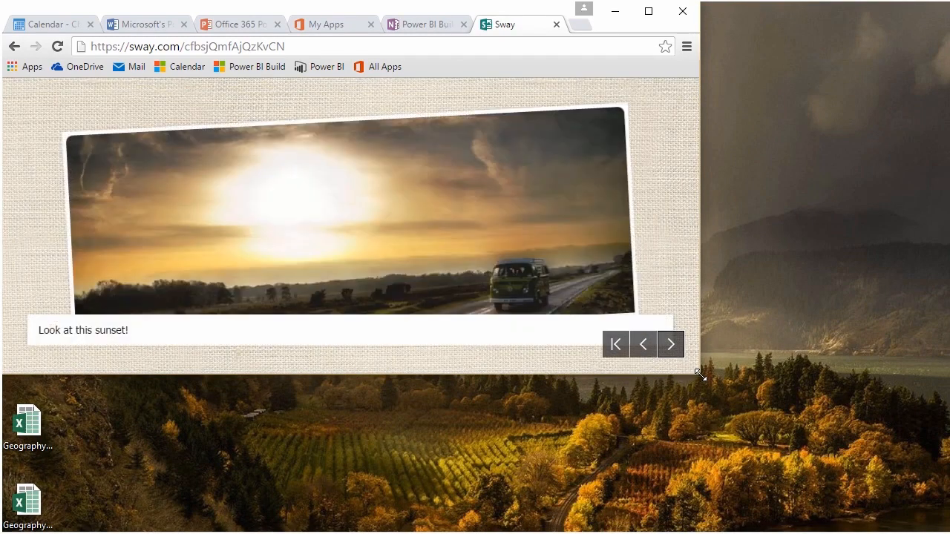
{"action": "left_click_drag", "start_coordinate": [699, 370], "coordinate": [849, 487]}
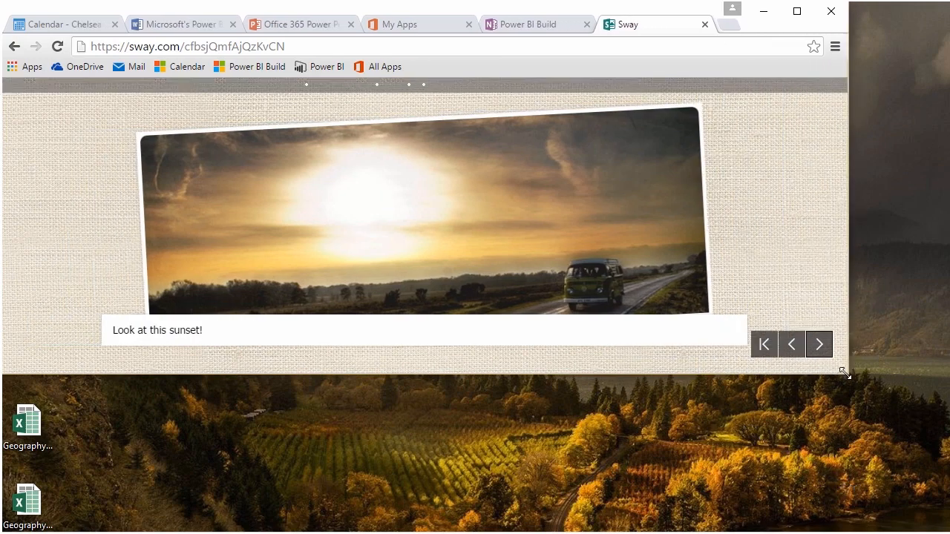
{"action": "left_click_drag", "start_coordinate": [850, 375], "coordinate": [949, 533]}
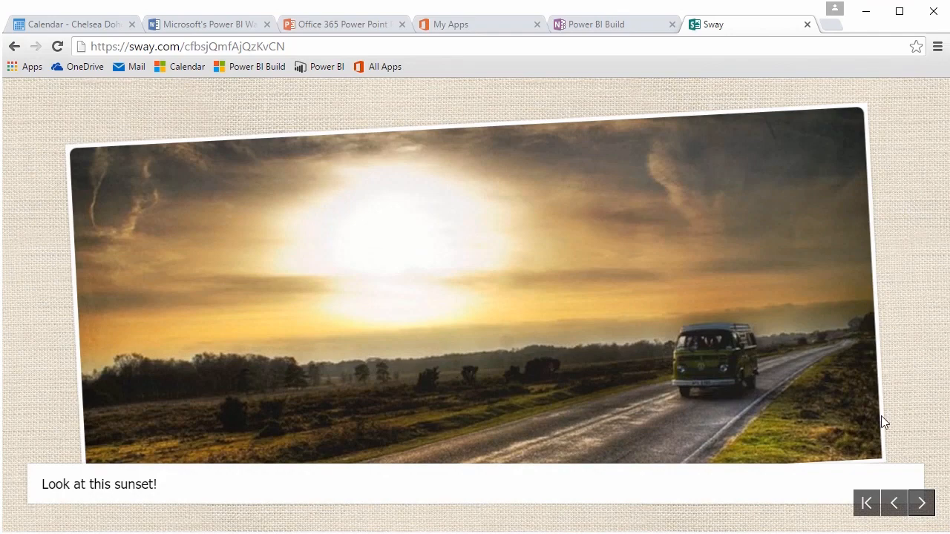
- Page through the tree and Yellowstone images, view the Yellowstone photo enlarged, check the Sway's extra options, and return to editing
{"action": "left_click", "coordinate": [921, 506]}
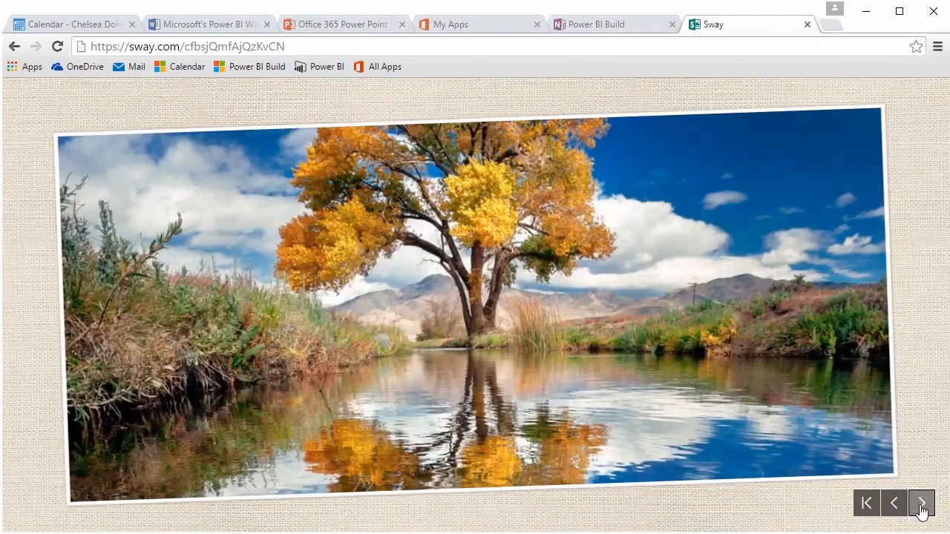
{"action": "left_click", "coordinate": [921, 505]}
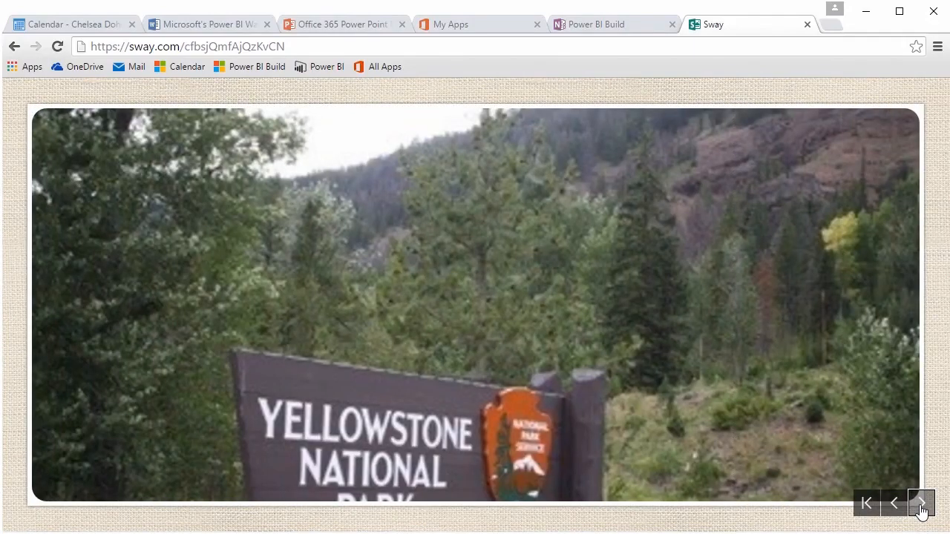
{"action": "left_click", "coordinate": [922, 508]}
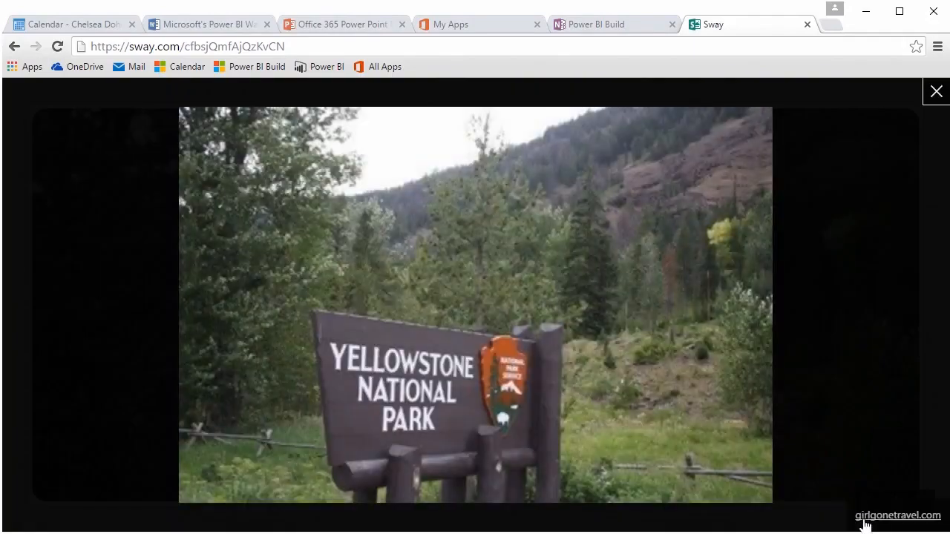
{"action": "left_click", "coordinate": [936, 95]}
{"action": "left_click", "coordinate": [922, 92]}
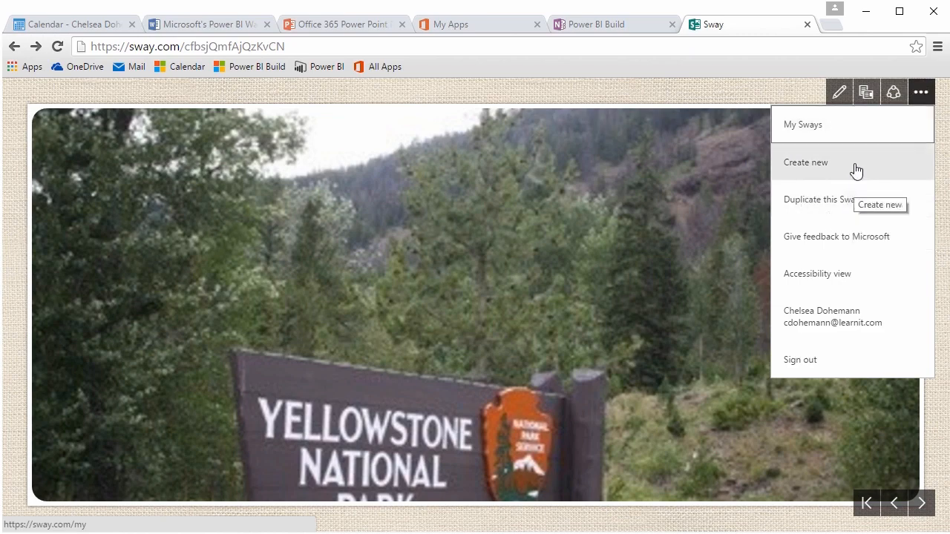
{"action": "left_click", "coordinate": [841, 95]}
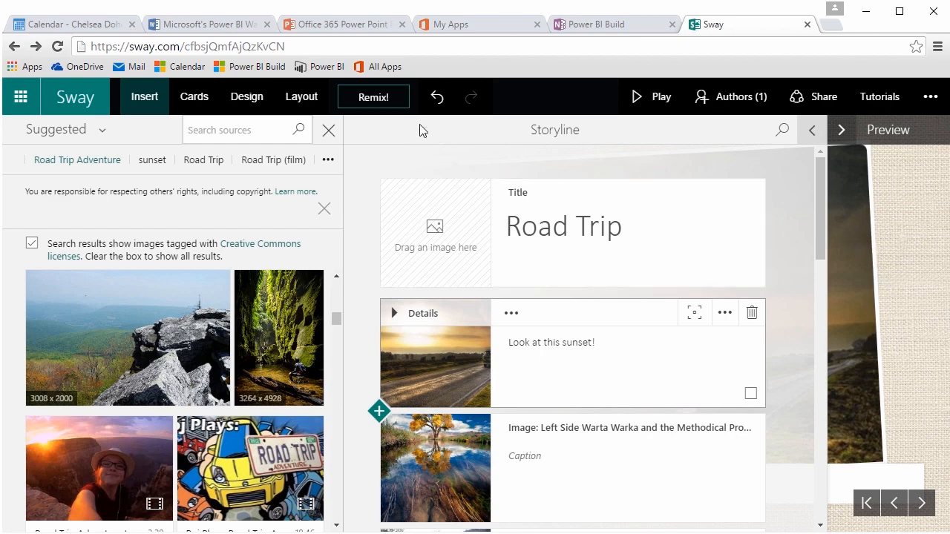
- Remix the Road Trip Sway's design four times
{"action": "left_click", "coordinate": [382, 106]}
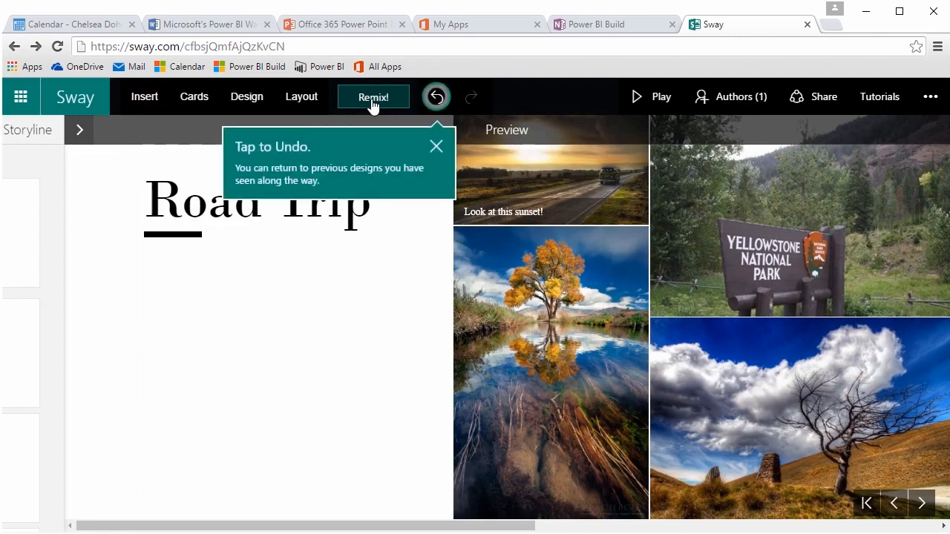
{"action": "left_click", "coordinate": [372, 104]}
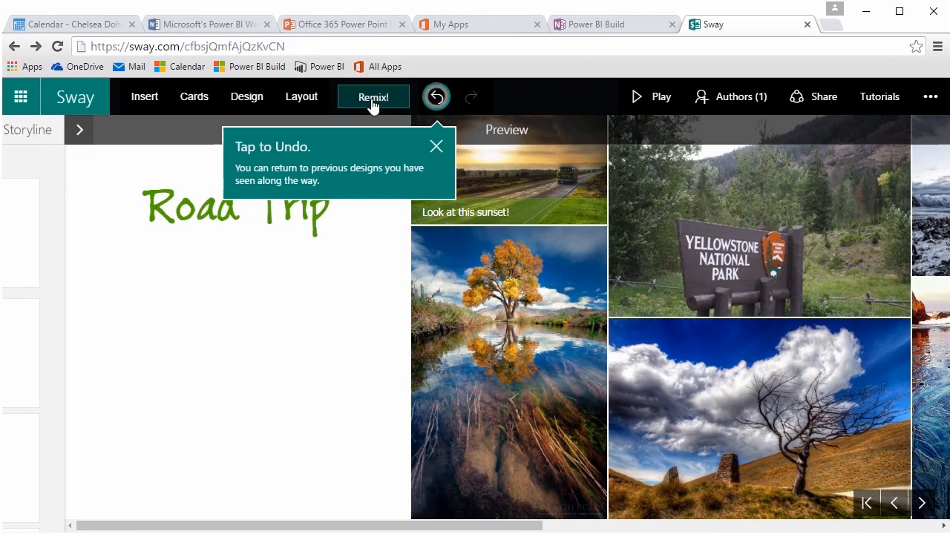
{"action": "left_click", "coordinate": [373, 105]}
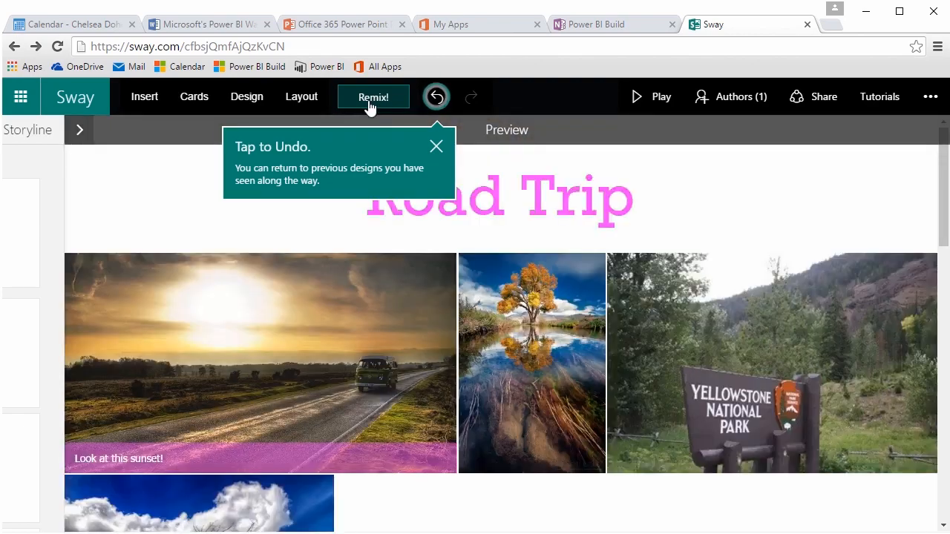
{"action": "left_click", "coordinate": [371, 105]}
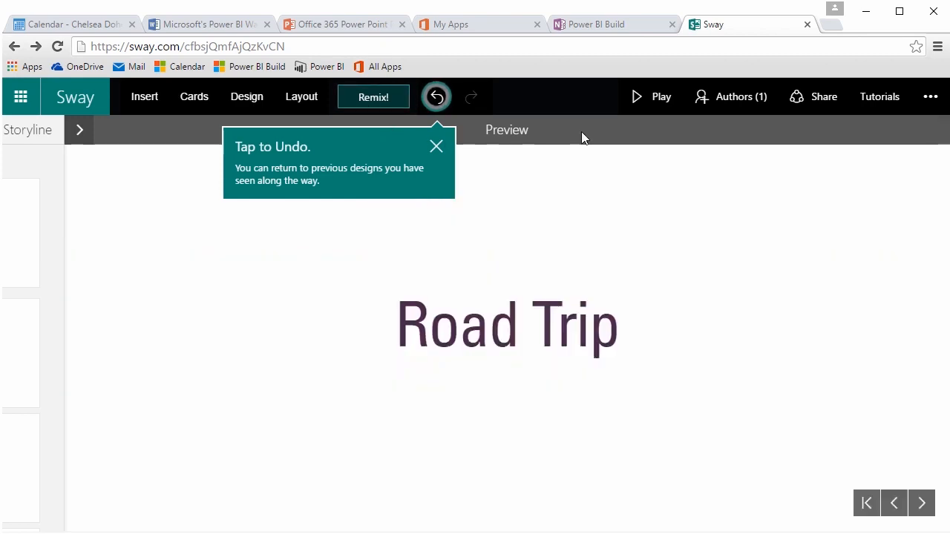
- Play the remixed Sway through to the Yellowstone National Park image and return to editing
{"action": "left_click", "coordinate": [651, 98]}
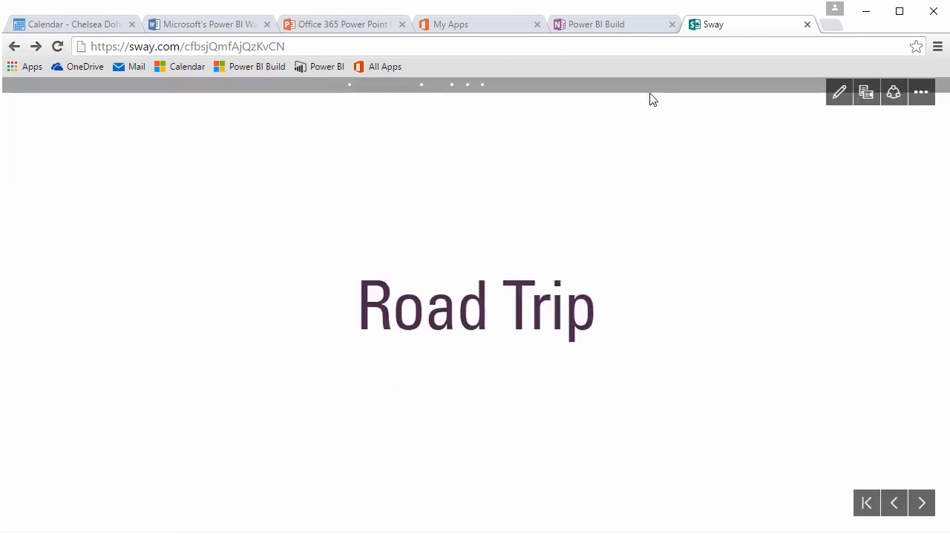
{"action": "left_click", "coordinate": [923, 510]}
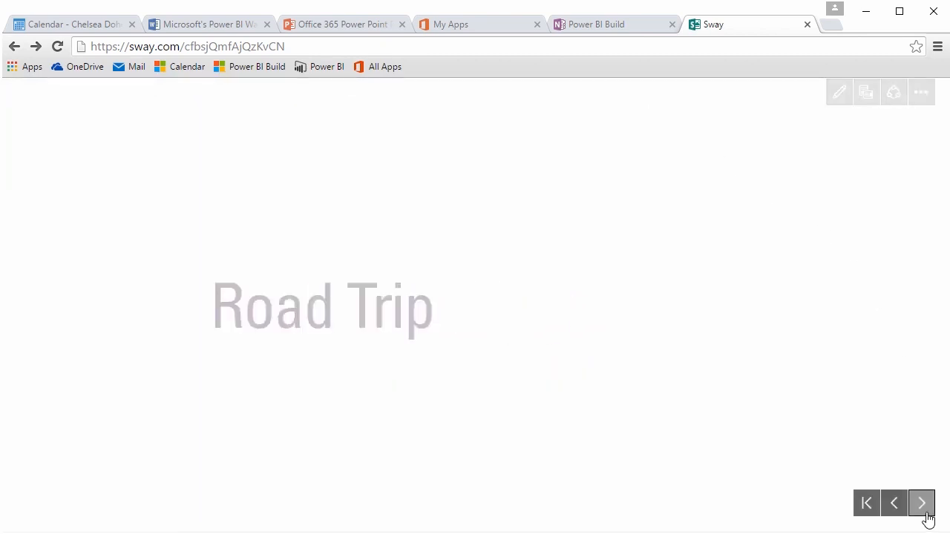
{"action": "left_click", "coordinate": [926, 512]}
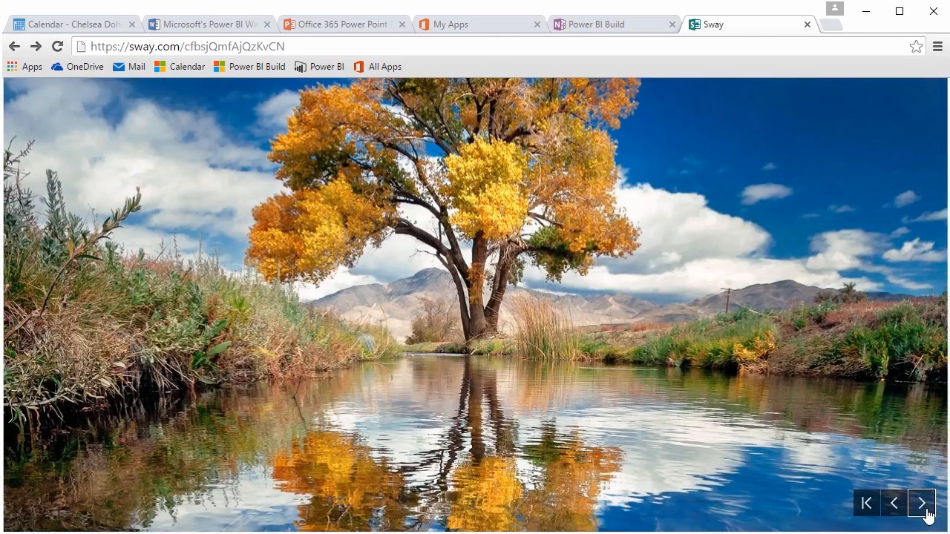
{"action": "left_click", "coordinate": [926, 512]}
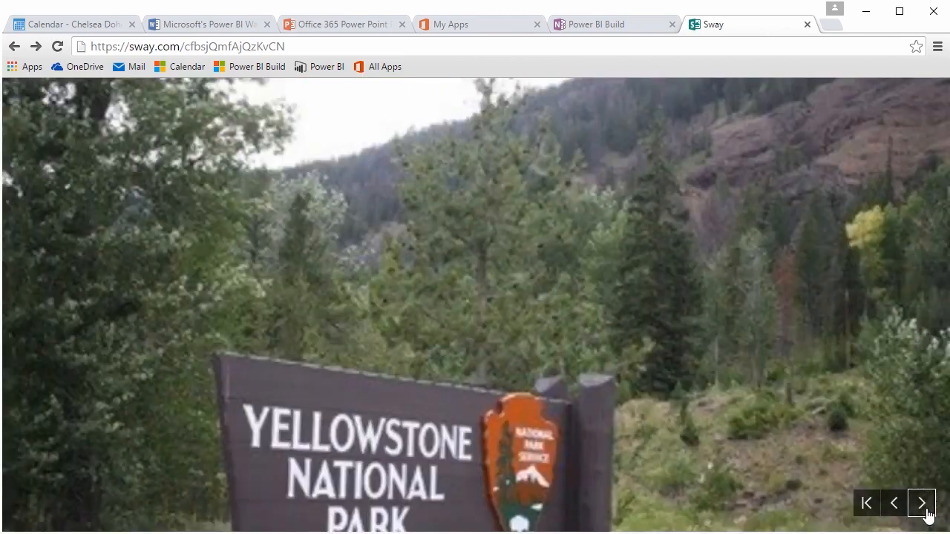
{"action": "left_click", "coordinate": [839, 94]}
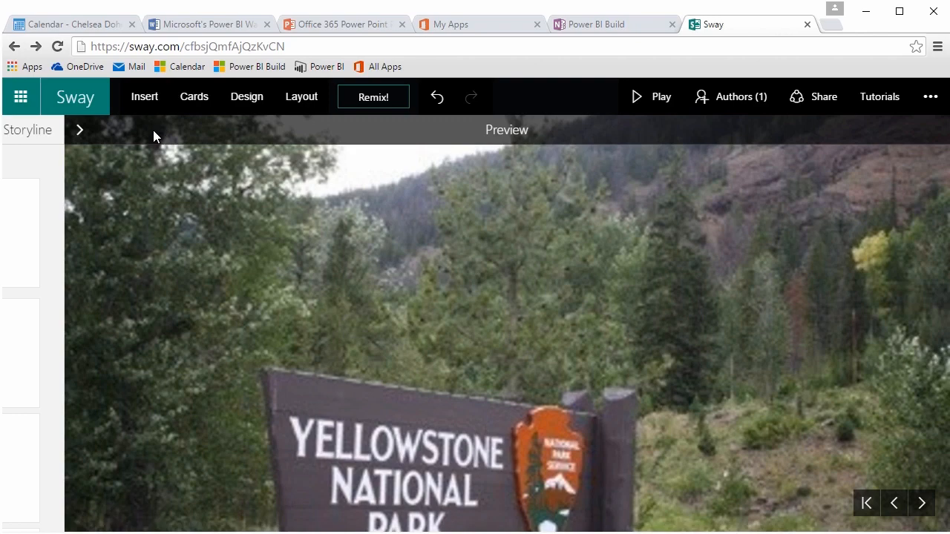
- Switch to Delve and look through the document cards on its home page
{"action": "left_click", "coordinate": [26, 108]}
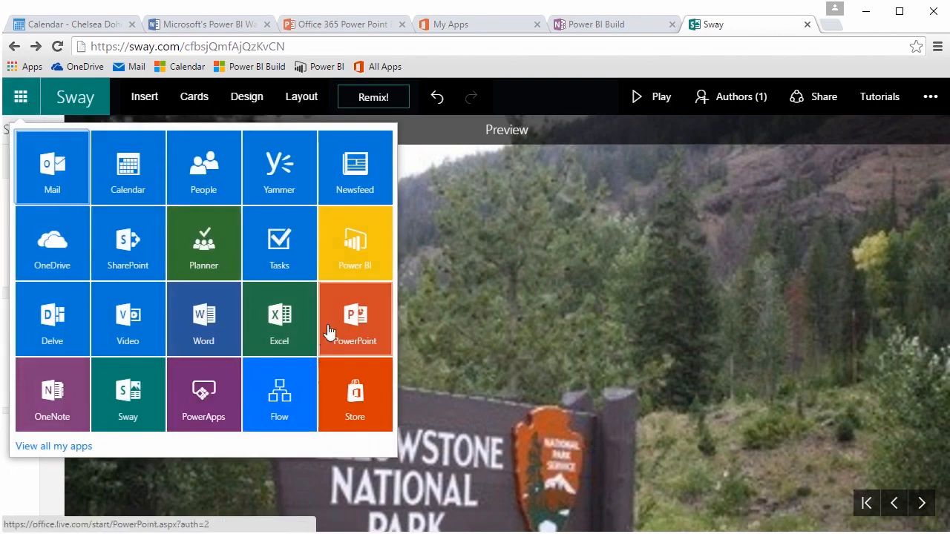
{"action": "left_click", "coordinate": [62, 318]}
{"action": "scroll", "coordinate": [697, 231], "scroll_direction": "down", "scroll_amount": 2}
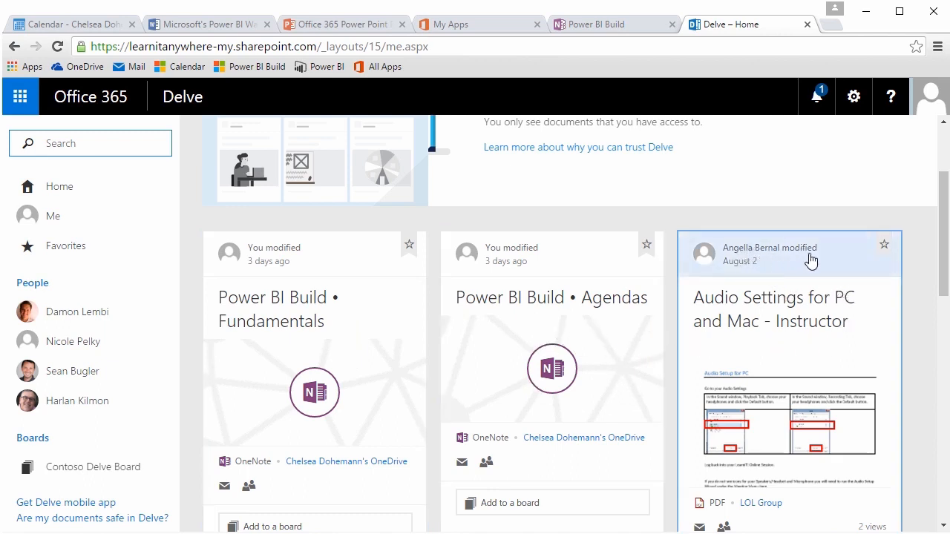
{"action": "scroll", "coordinate": [812, 273], "scroll_direction": "down", "scroll_amount": 2}
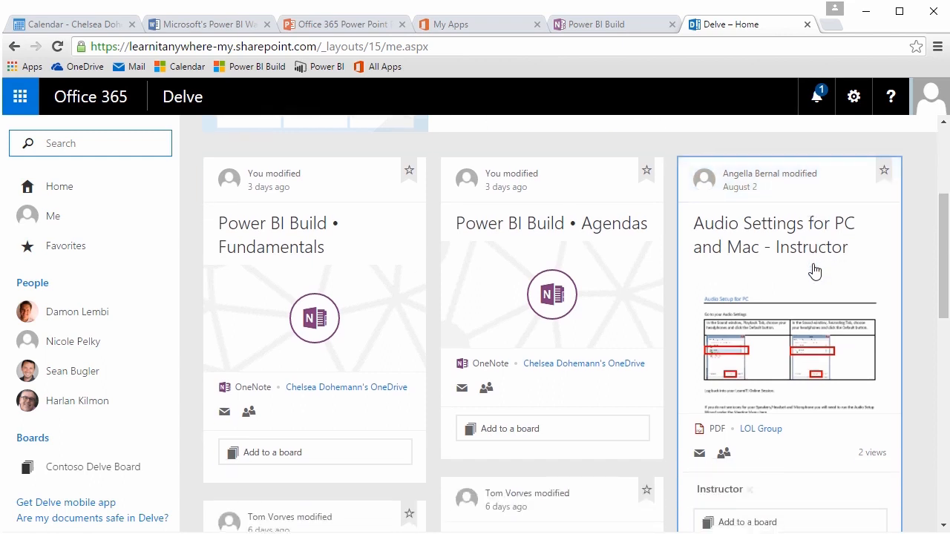
{"action": "scroll", "coordinate": [814, 272], "scroll_direction": "down", "scroll_amount": 2}
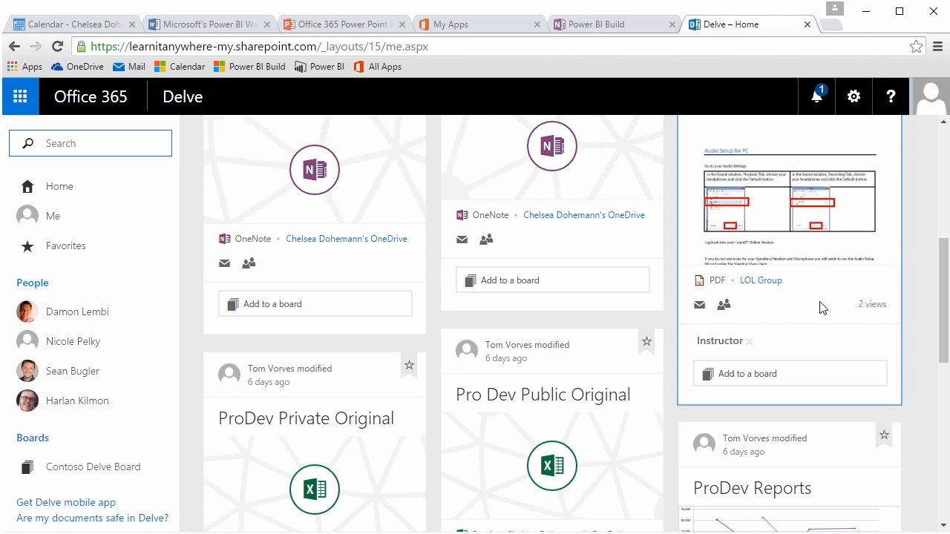
{"action": "scroll", "coordinate": [822, 308], "scroll_direction": "up", "scroll_amount": 3}
{"action": "scroll", "coordinate": [593, 398], "scroll_direction": "down", "scroll_amount": 5}
{"action": "scroll", "coordinate": [689, 346], "scroll_direction": "down", "scroll_amount": 2}
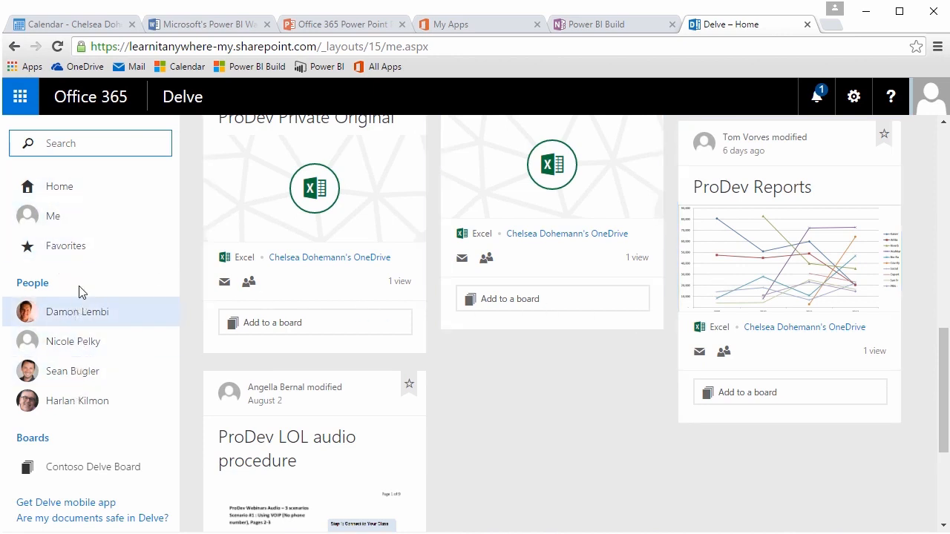
- Review your own Delve profile page, view the 07.26.2016 Wicked Good Grinders receipt, and close it
{"action": "left_click", "coordinate": [72, 221]}
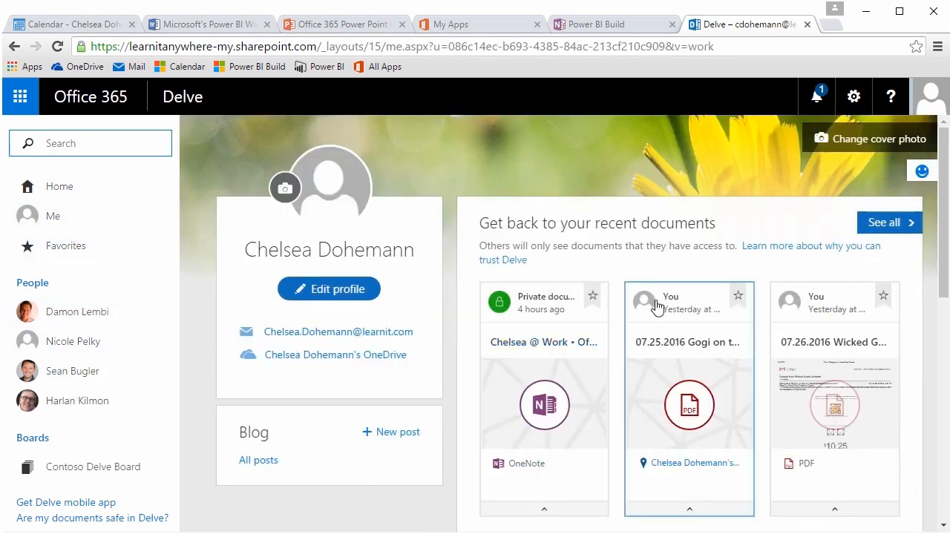
{"action": "scroll", "coordinate": [852, 376], "scroll_direction": "down", "scroll_amount": 3}
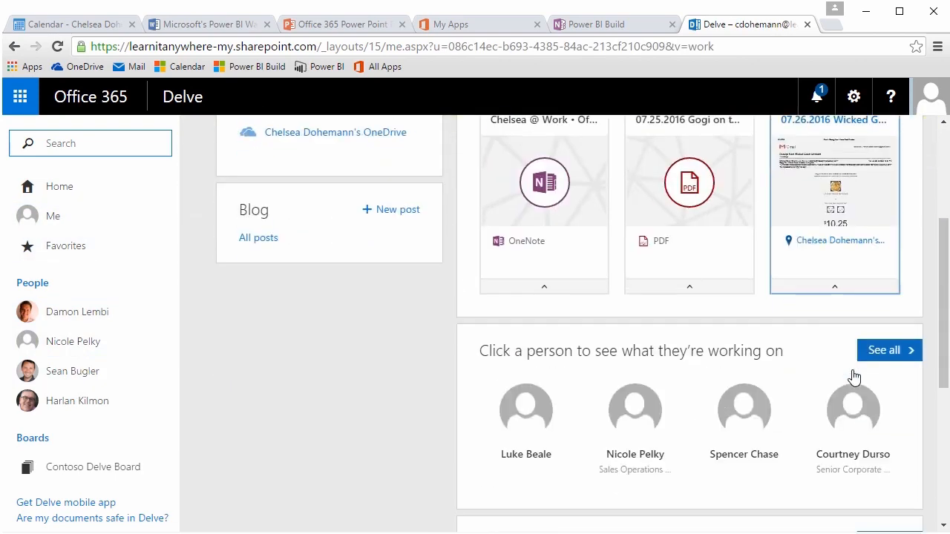
{"action": "scroll", "coordinate": [852, 376], "scroll_direction": "up", "scroll_amount": 3}
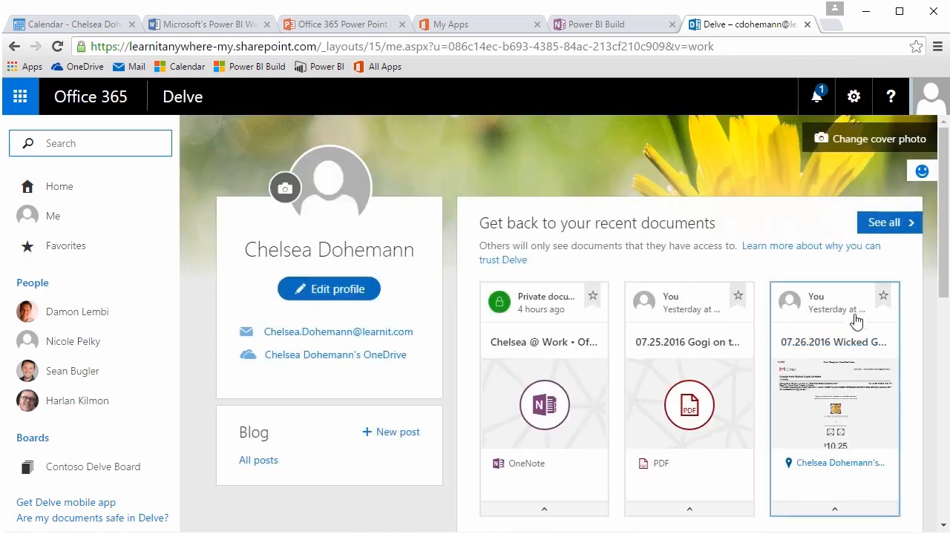
{"action": "left_click", "coordinate": [834, 407]}
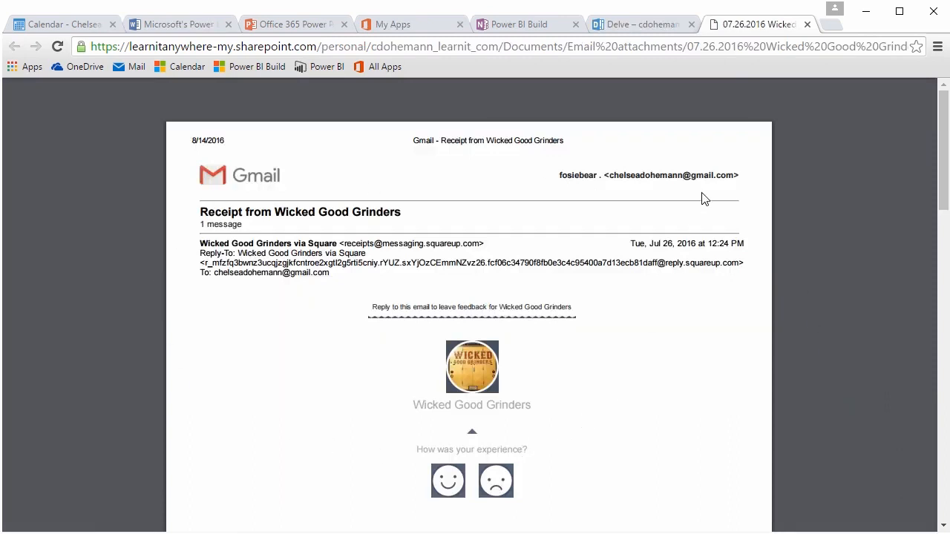
{"action": "left_click", "coordinate": [807, 26]}
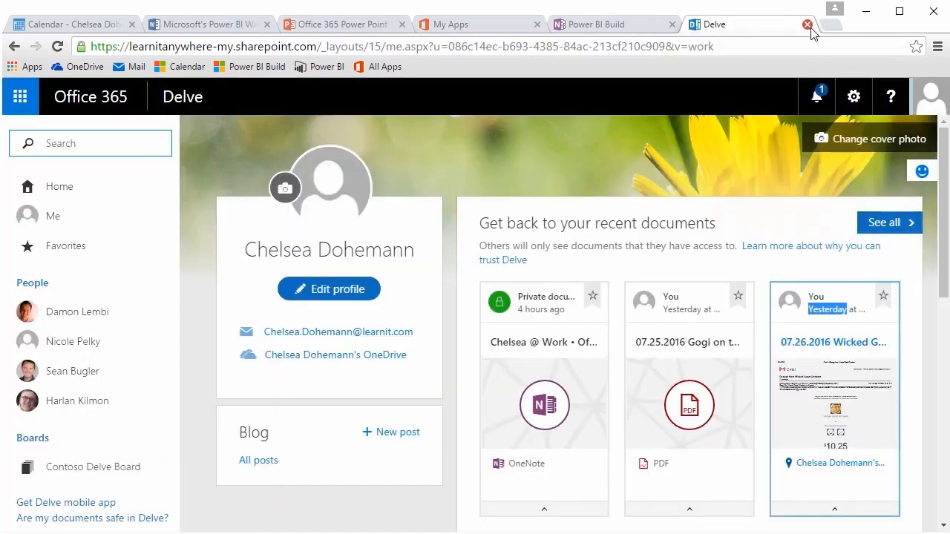
- Show all of your recent documents and browse the full list
{"action": "left_click", "coordinate": [890, 224]}
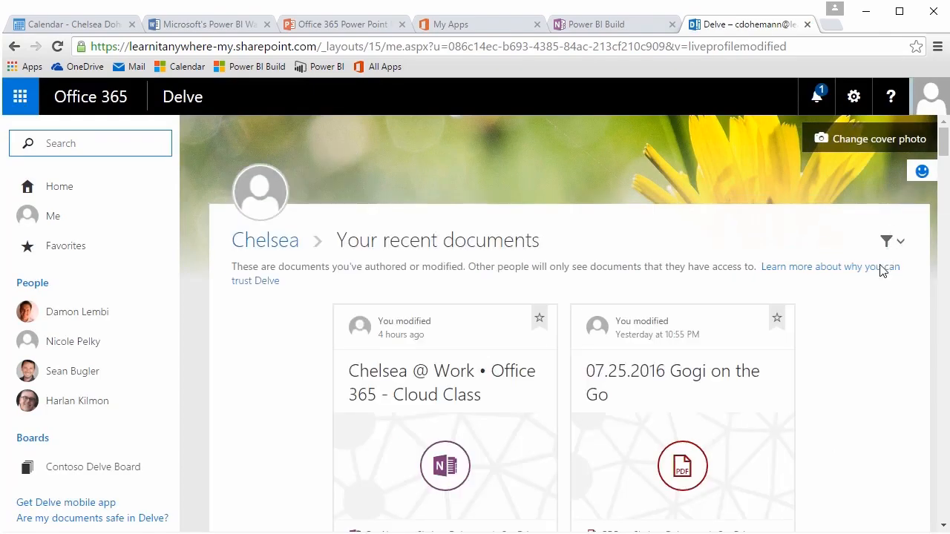
{"action": "scroll", "coordinate": [880, 268], "scroll_direction": "down", "scroll_amount": 10}
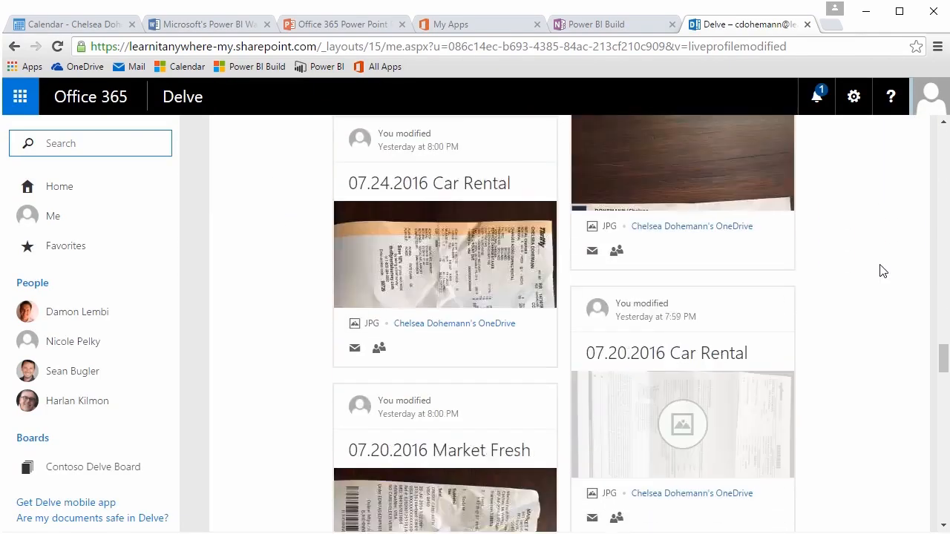
{"action": "scroll", "coordinate": [883, 271], "scroll_direction": "up", "scroll_amount": 5}
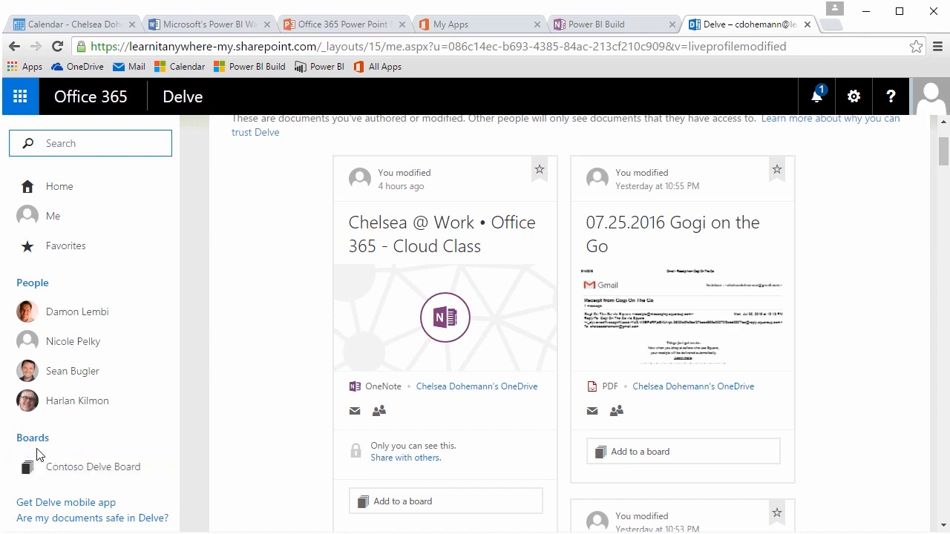
- Open the Contoso Delve Board and annotate its empty area with a tall red rectangle
{"action": "left_click", "coordinate": [79, 480]}
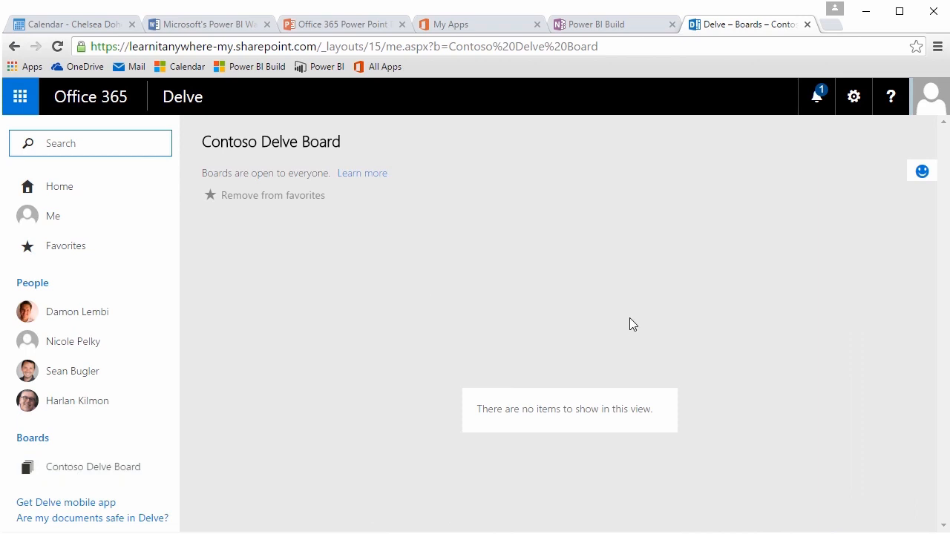
{"action": "key", "text": "ctrl+2"}
{"action": "mouse_move", "coordinate": [309, 238]}
{"action": "left_mouse_down"}
{"action": "mouse_move", "coordinate": [384, 348]}
{"action": "mouse_move", "coordinate": [420, 430]}
{"action": "left_mouse_up"}
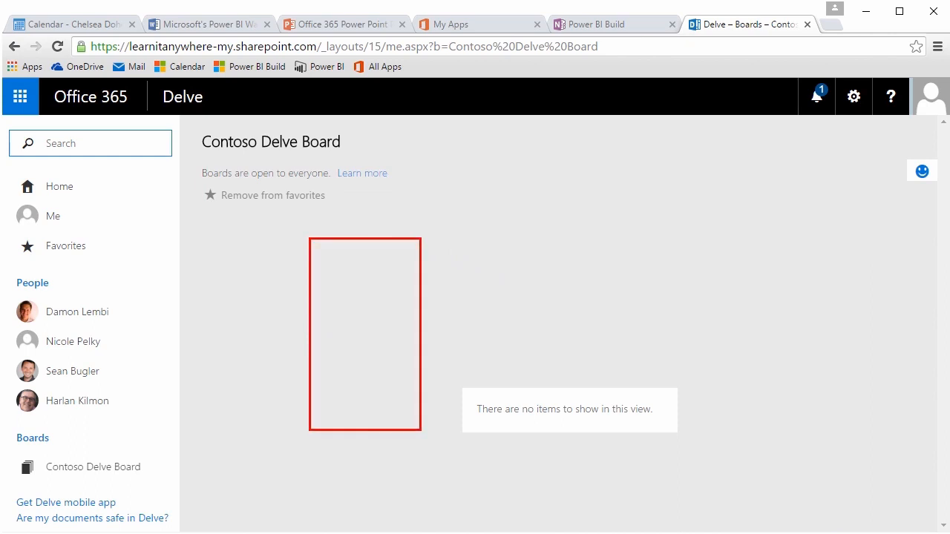
- Clear the annotation, return to your own Delve profile and add the private OneNote document to favorites
{"action": "key", "text": "Escape"}
{"action": "left_click", "coordinate": [84, 219]}
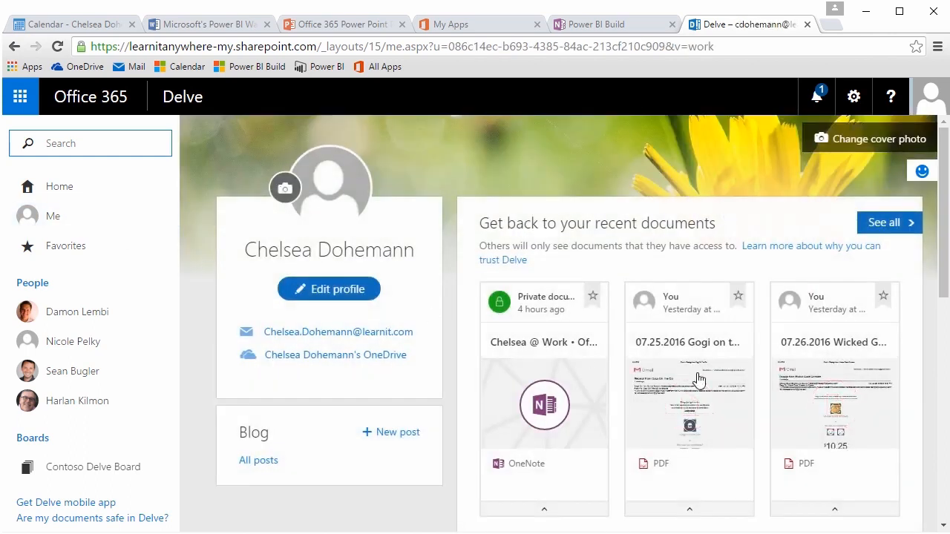
{"action": "left_click", "coordinate": [598, 301]}
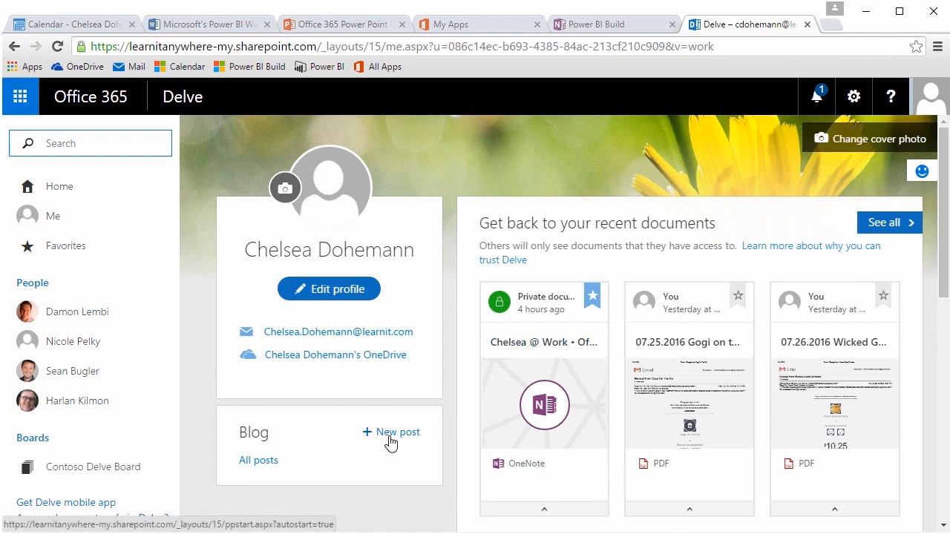
{"action": "scroll", "coordinate": [390, 443], "scroll_direction": "down", "scroll_amount": 1}
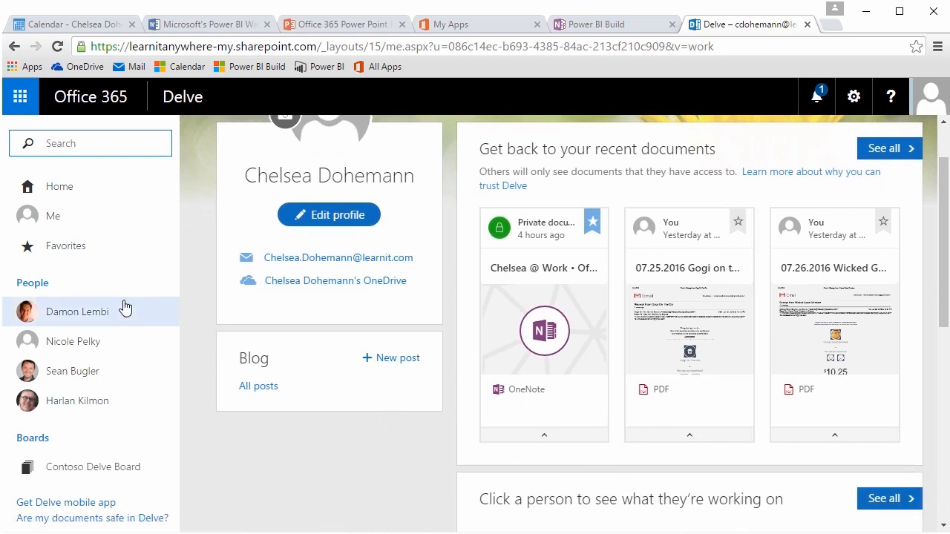
- Return to the Delve home page and browse the popular document cards
{"action": "left_click", "coordinate": [79, 188]}
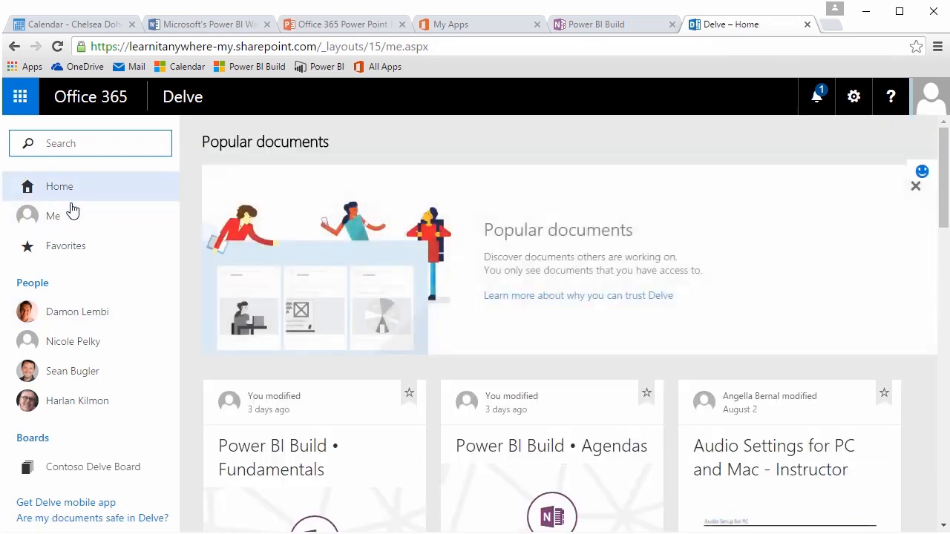
{"action": "scroll", "coordinate": [656, 349], "scroll_direction": "down", "scroll_amount": 3}
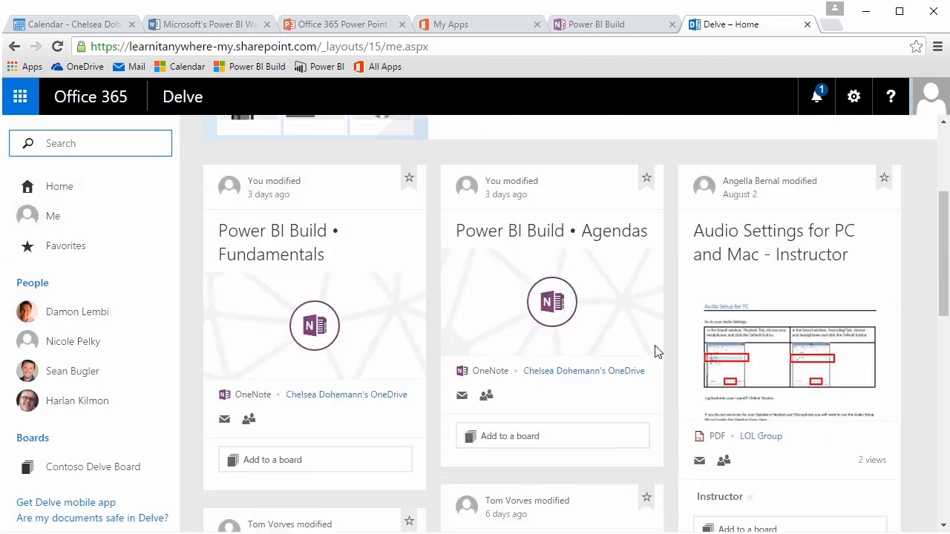
{"action": "scroll", "coordinate": [835, 369], "scroll_direction": "down", "scroll_amount": 1}
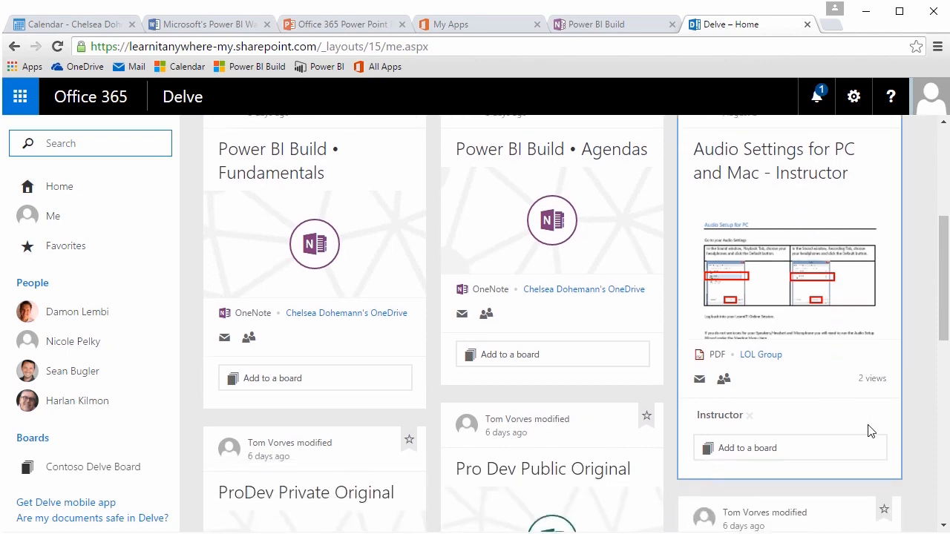
{"action": "scroll", "coordinate": [875, 379], "scroll_direction": "down", "scroll_amount": 4}
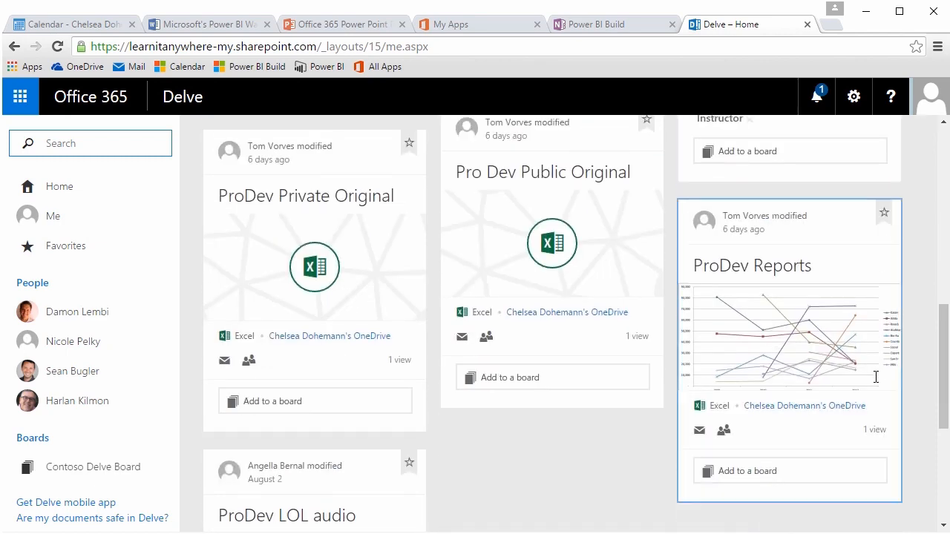
{"action": "scroll", "coordinate": [653, 455], "scroll_direction": "down", "scroll_amount": 1}
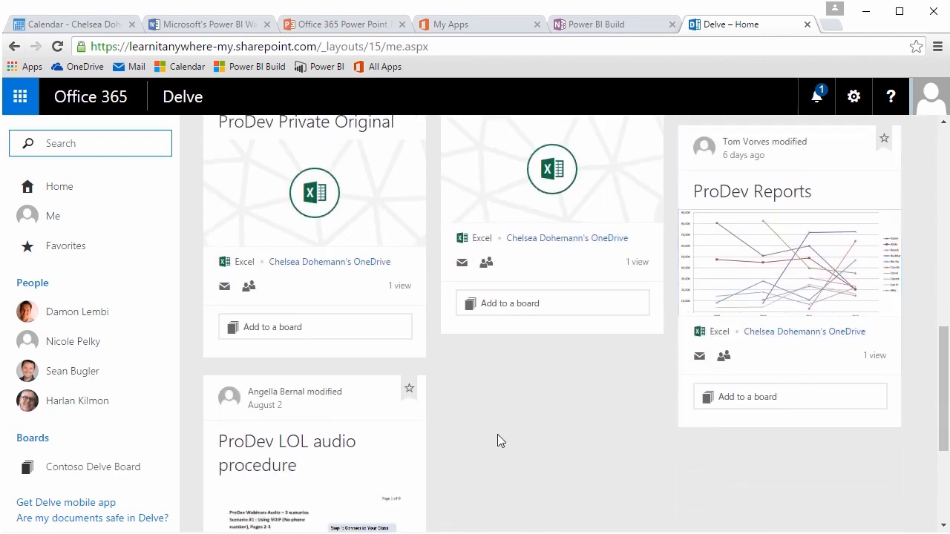
{"action": "scroll", "coordinate": [499, 441], "scroll_direction": "down", "scroll_amount": 1}
{"action": "scroll", "coordinate": [498, 440], "scroll_direction": "up", "scroll_amount": 10}
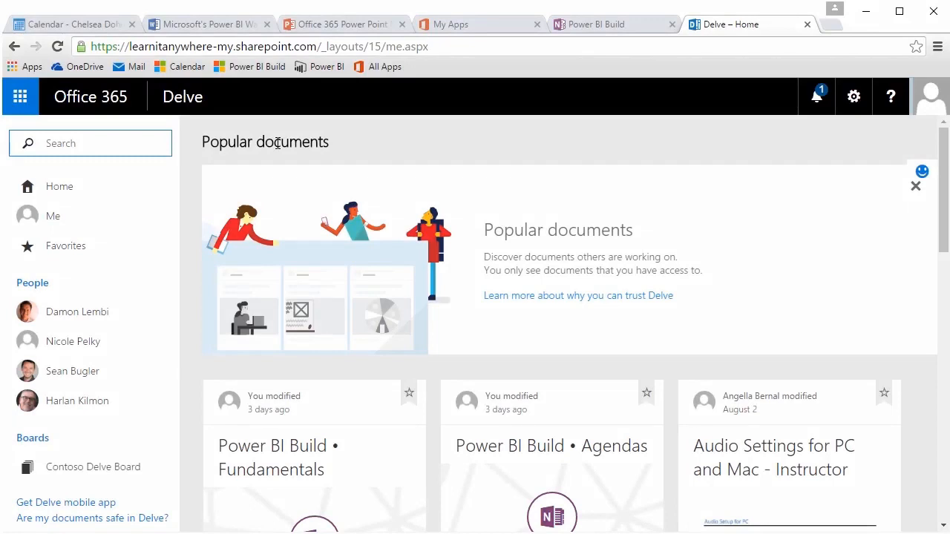
- Check the CodeMonkey app's tile options, then open the Office Store and look at its featured web apps
{"action": "left_click", "coordinate": [21, 106]}
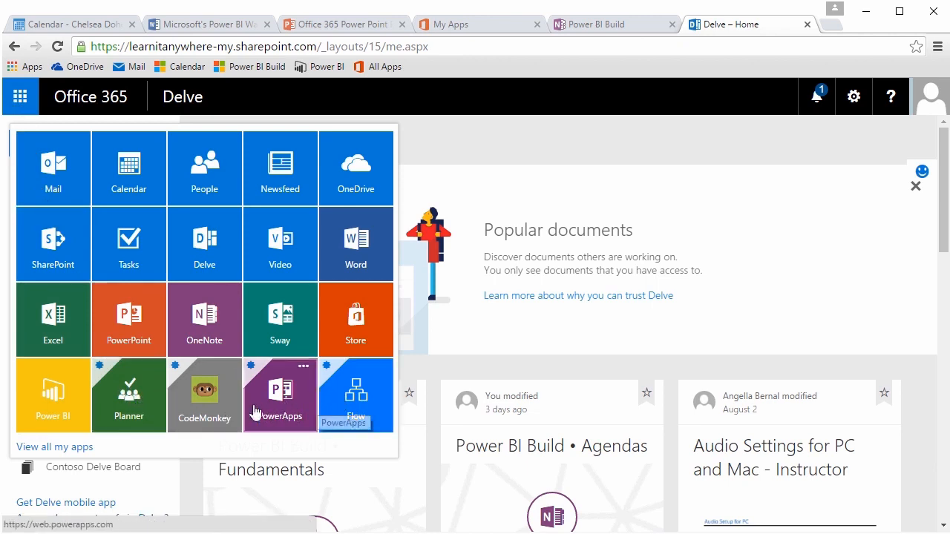
{"action": "right_click", "coordinate": [206, 394]}
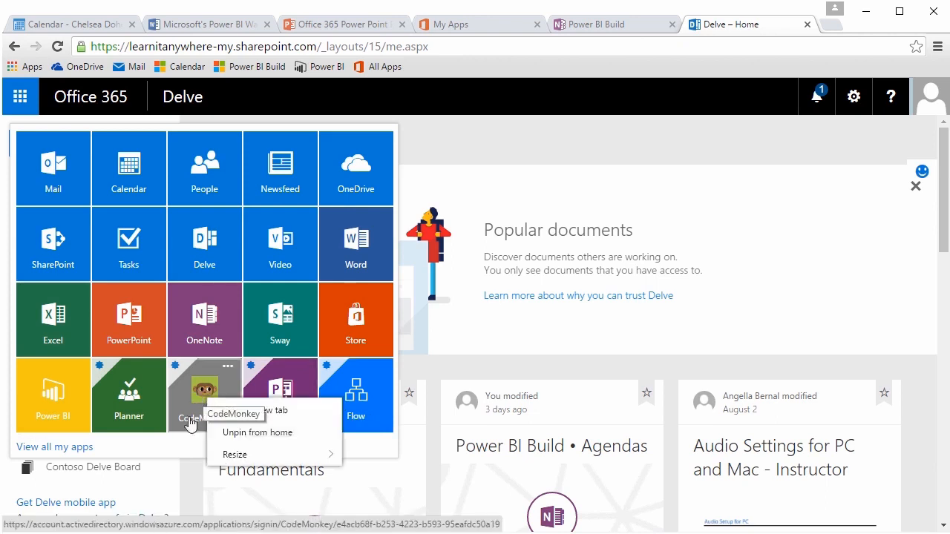
{"action": "left_click", "coordinate": [185, 451]}
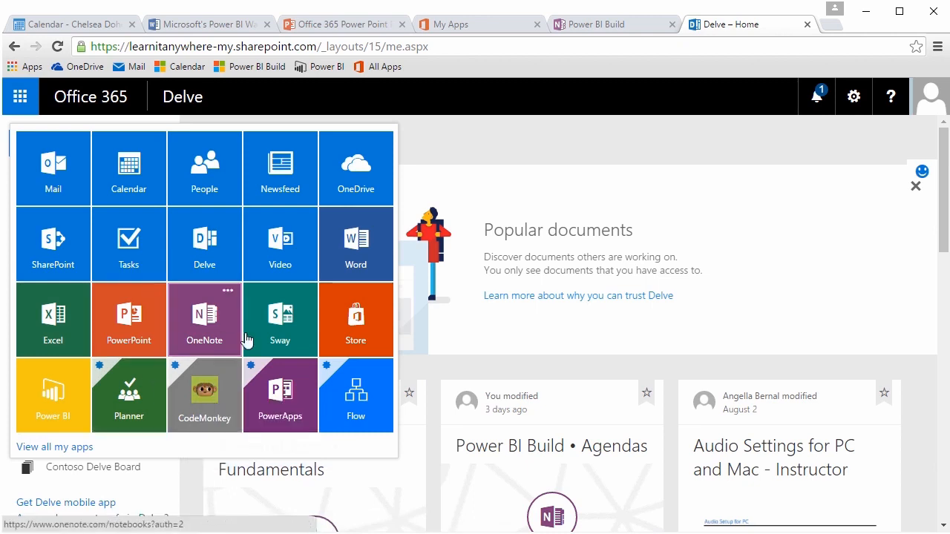
{"action": "left_click", "coordinate": [347, 327]}
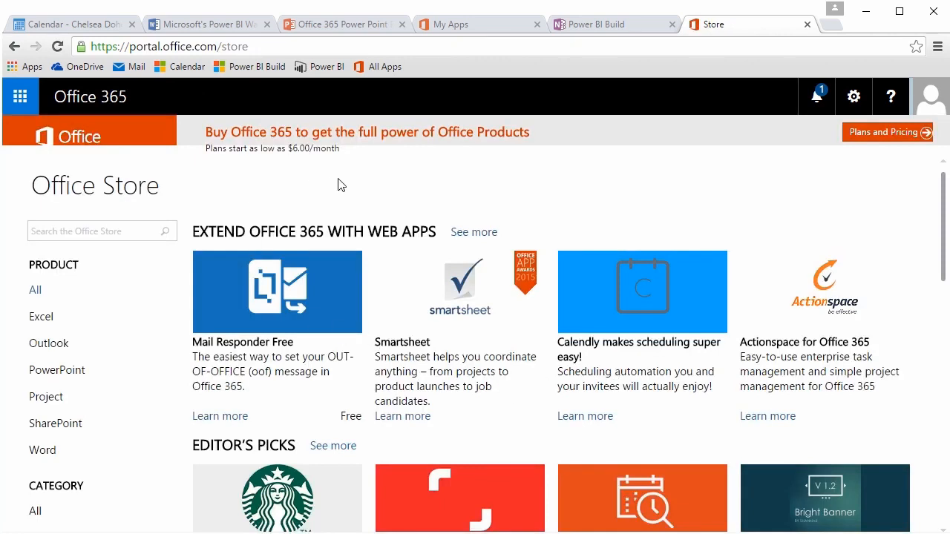
{"action": "scroll", "coordinate": [339, 185], "scroll_direction": "down", "scroll_amount": 1}
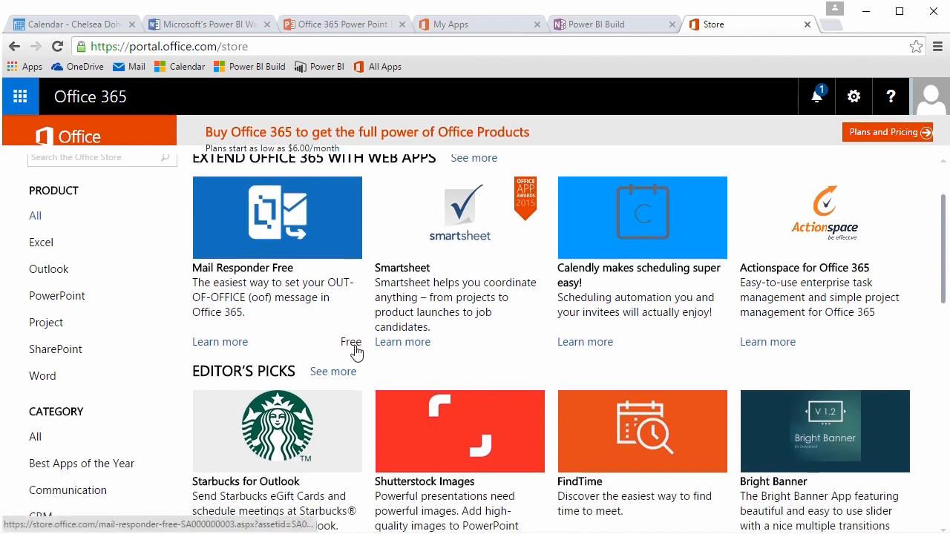
- Browse the store's Excel add-ins and the Manage Customer Relationships apps, and open the Microsoft Dynamics Office Add-in page
{"action": "left_click", "coordinate": [42, 243]}
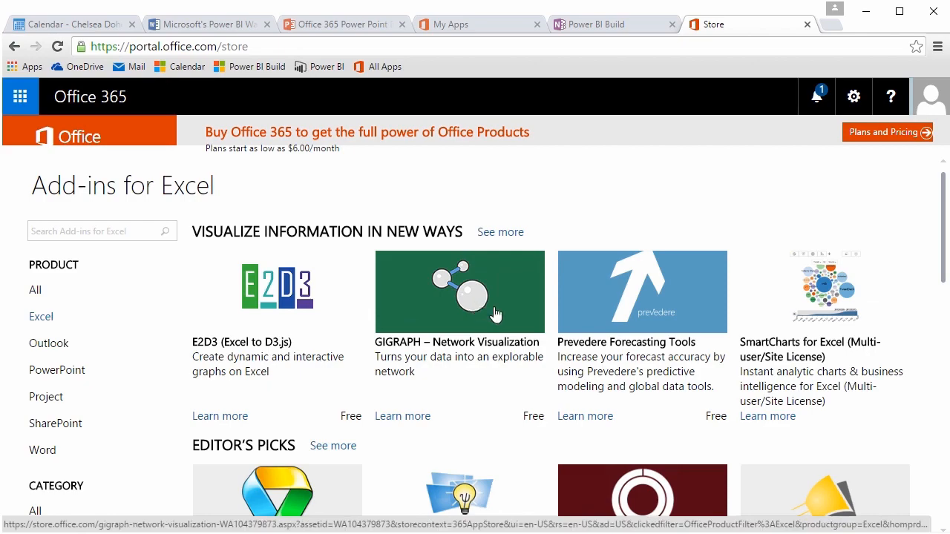
{"action": "scroll", "coordinate": [752, 413], "scroll_direction": "down", "scroll_amount": 3}
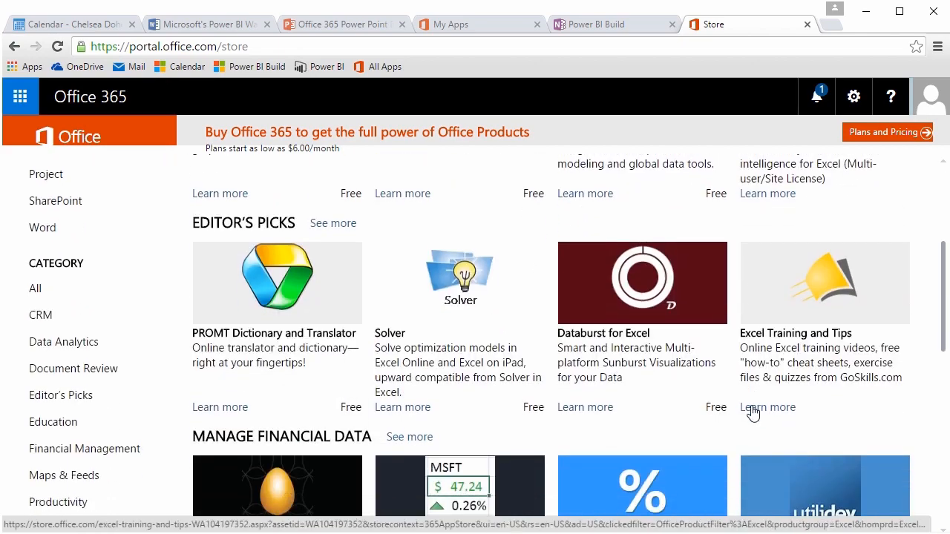
{"action": "scroll", "coordinate": [752, 414], "scroll_direction": "down", "scroll_amount": 7}
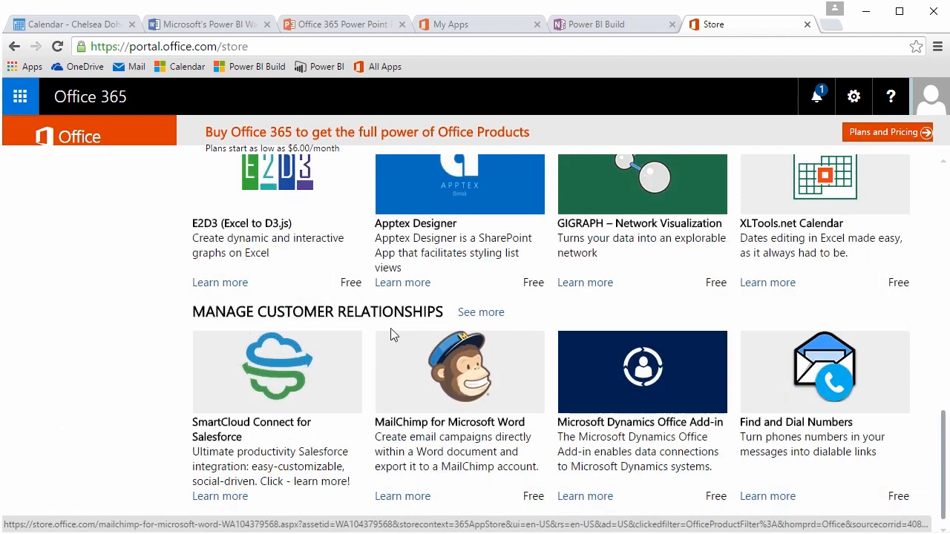
{"action": "left_click", "coordinate": [640, 374]}
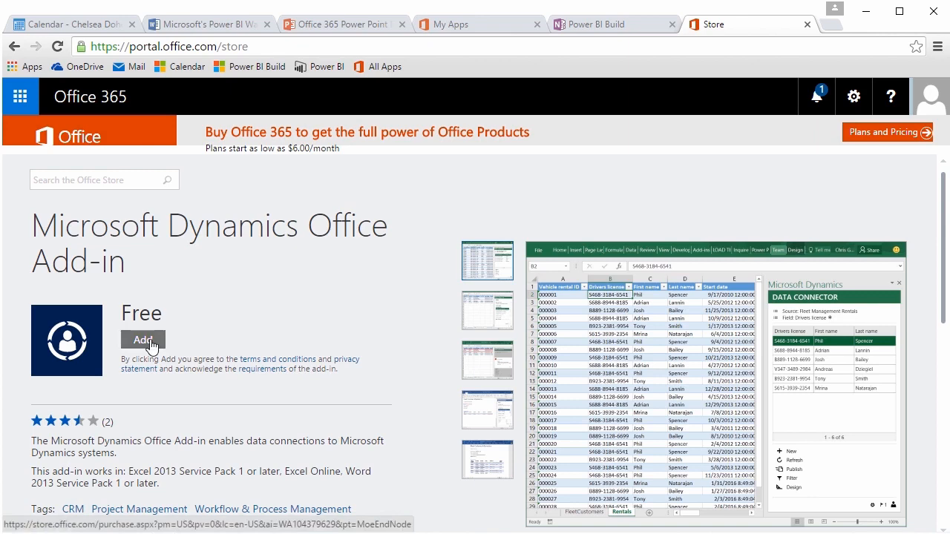
- Show all available Office 365 apps, look through the list, and switch to OneDrive
{"action": "left_click", "coordinate": [20, 97]}
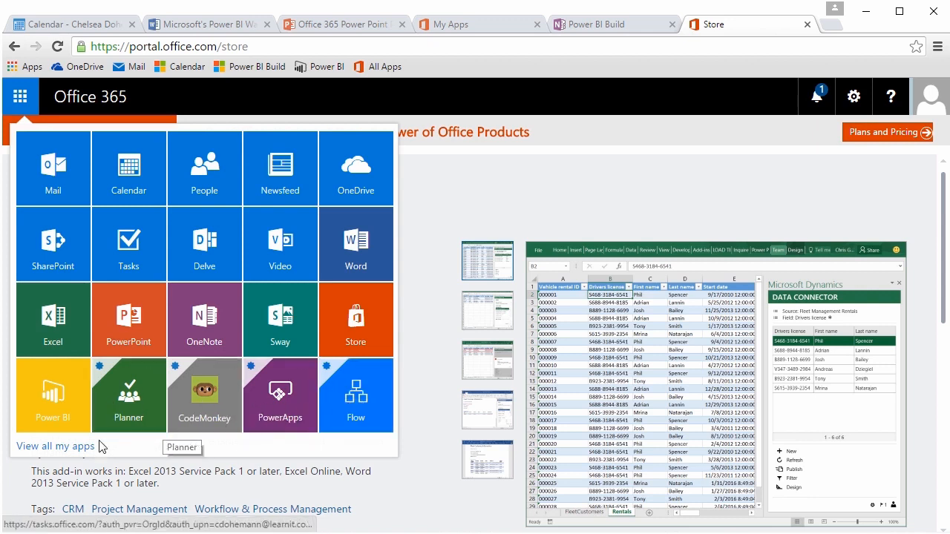
{"action": "left_click", "coordinate": [83, 449]}
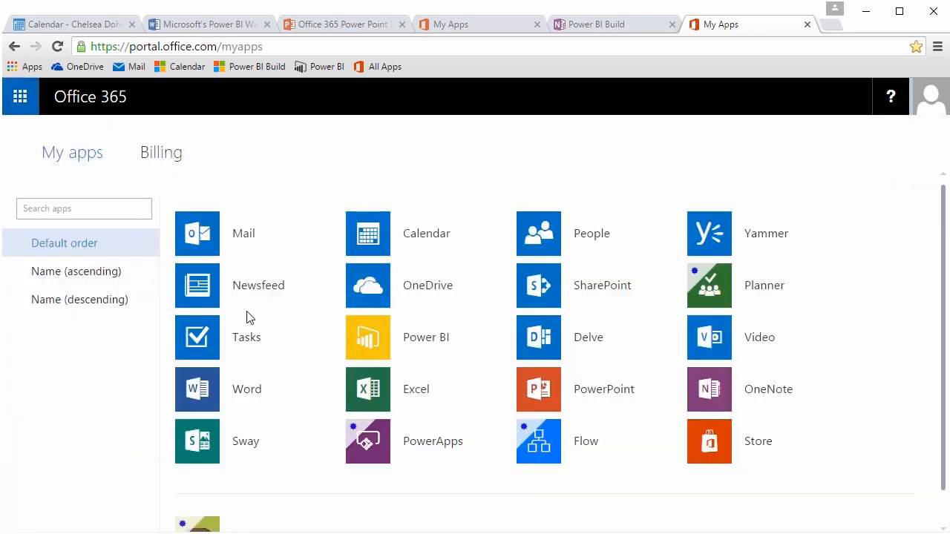
{"action": "scroll", "coordinate": [454, 282], "scroll_direction": "down", "scroll_amount": 1}
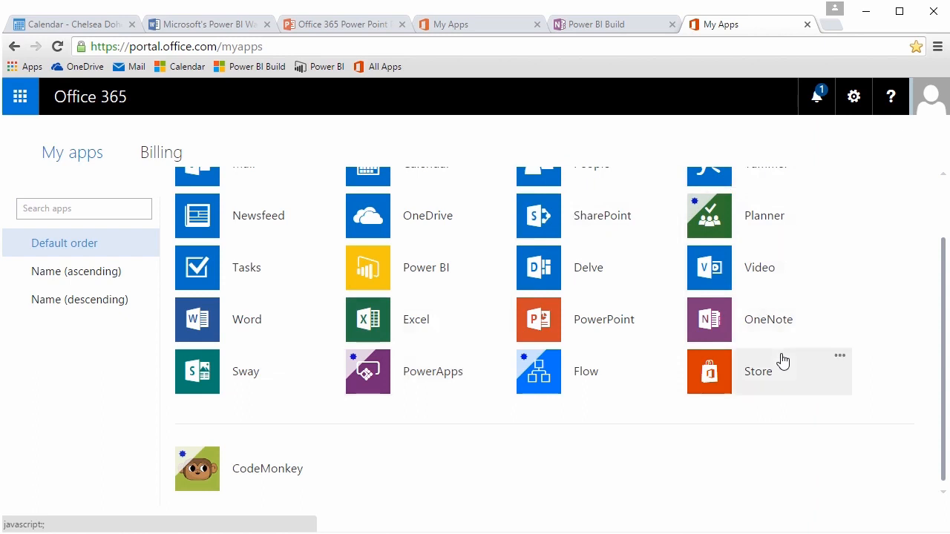
{"action": "scroll", "coordinate": [782, 361], "scroll_direction": "up", "scroll_amount": 1}
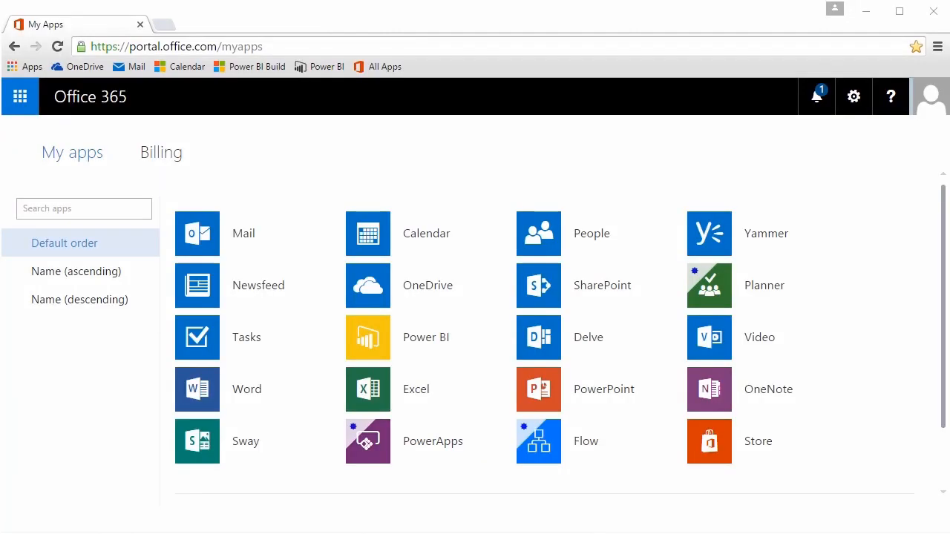
{"action": "left_click", "coordinate": [368, 303]}
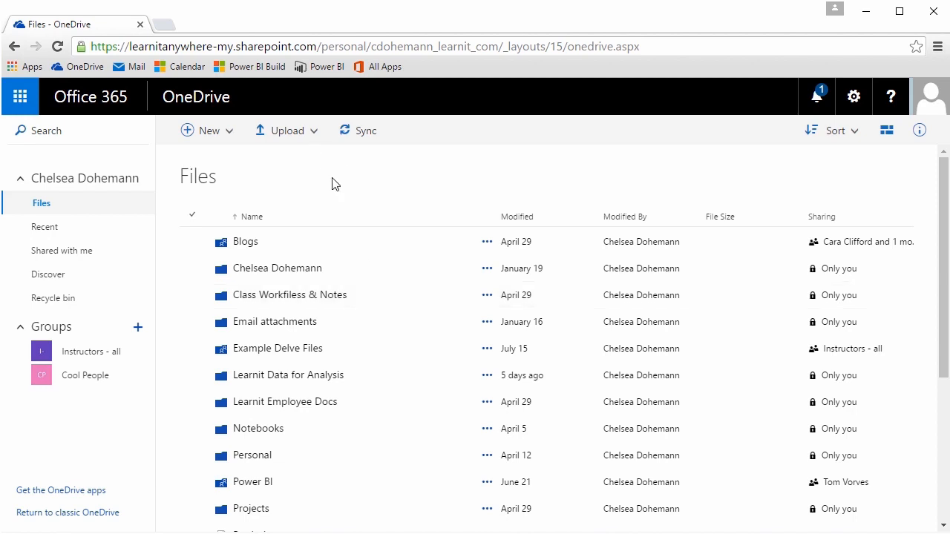
- Mark the OneDrive navigation area, Files, Recent, Shared with me and Groups with red boxes and arrows, clearing the marks each time
{"action": "left_click_drag", "start_coordinate": [152, 162], "coordinate": [54, 365]}
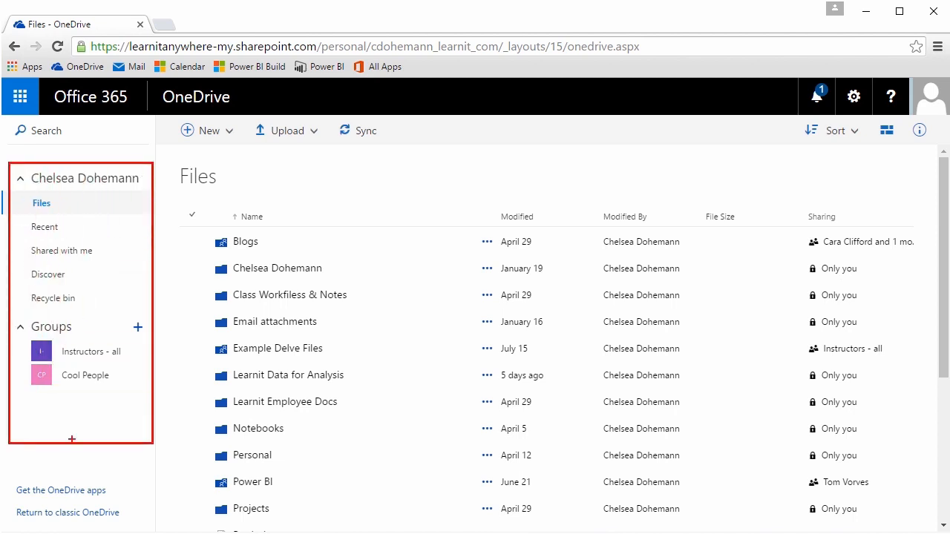
{"action": "left_click_drag", "start_coordinate": [154, 203], "coordinate": [215, 203]}
{"action": "left_click_drag", "start_coordinate": [135, 227], "coordinate": [227, 227]}
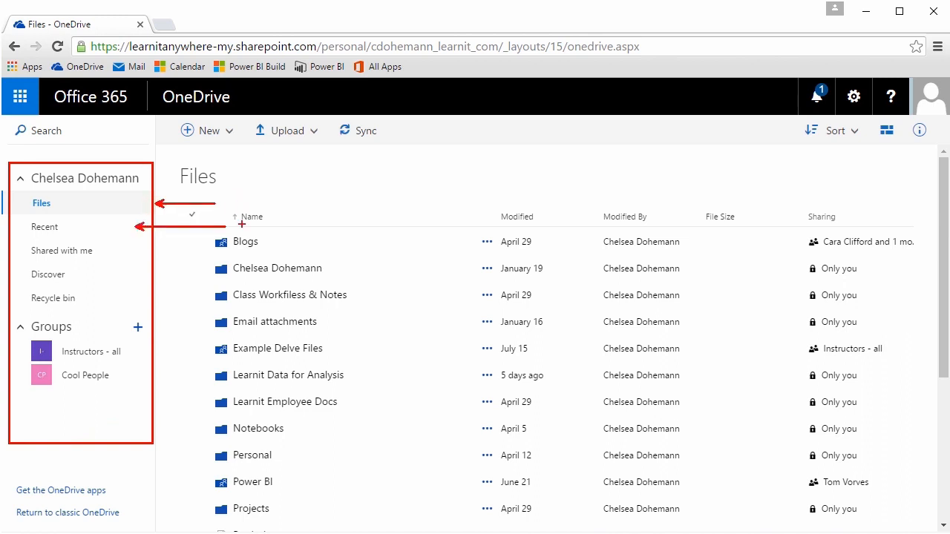
{"action": "mouse_move", "coordinate": [25, 239]}
{"action": "left_mouse_down"}
{"action": "mouse_move", "coordinate": [121, 277]}
{"action": "mouse_move", "coordinate": [119, 261]}
{"action": "left_mouse_up"}
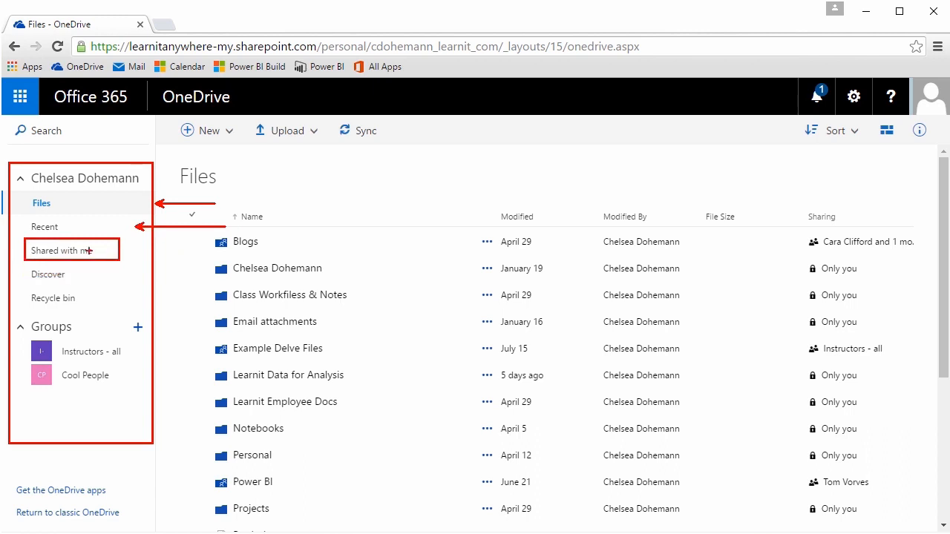
{"action": "key", "text": "Escape"}
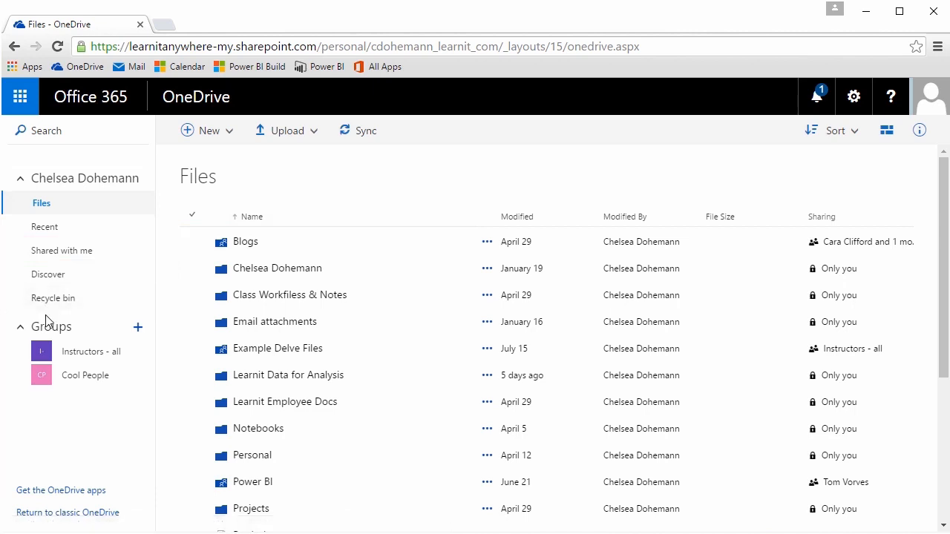
{"action": "left_click_drag", "start_coordinate": [4, 308], "coordinate": [156, 397]}
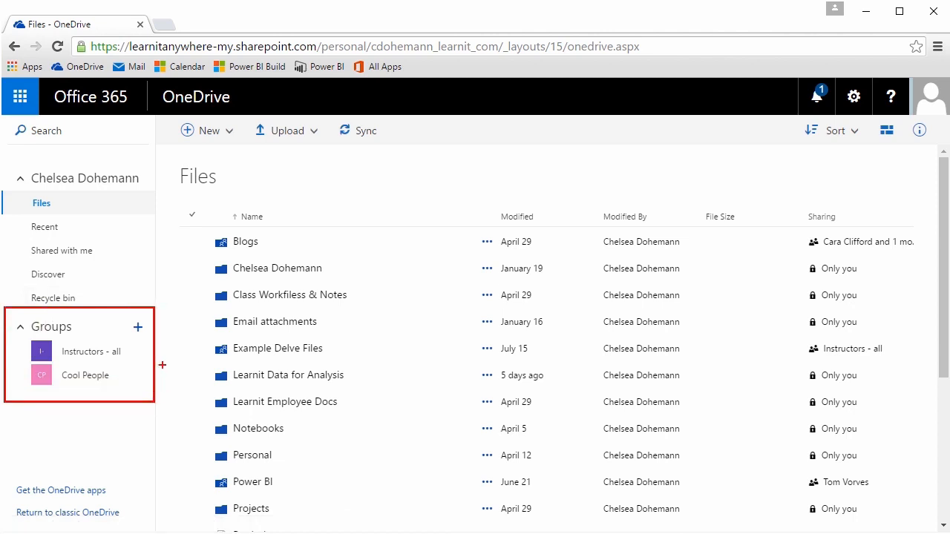
{"action": "key", "text": "Escape"}
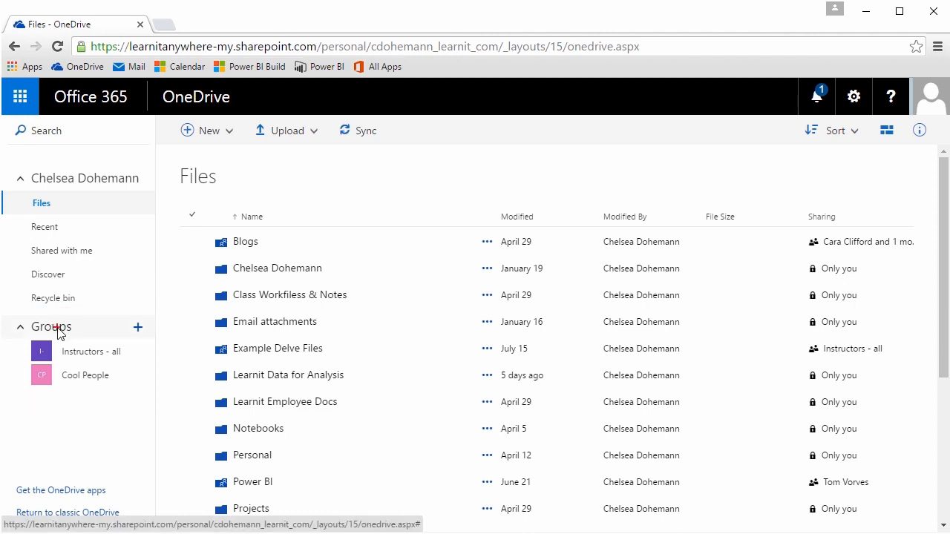
- Point two red arrows at the shared Blogs folder's name and icon, and clear them
{"action": "left_click_drag", "start_coordinate": [287, 234], "coordinate": [359, 173]}
{"action": "left_click_drag", "start_coordinate": [207, 248], "coordinate": [141, 257]}
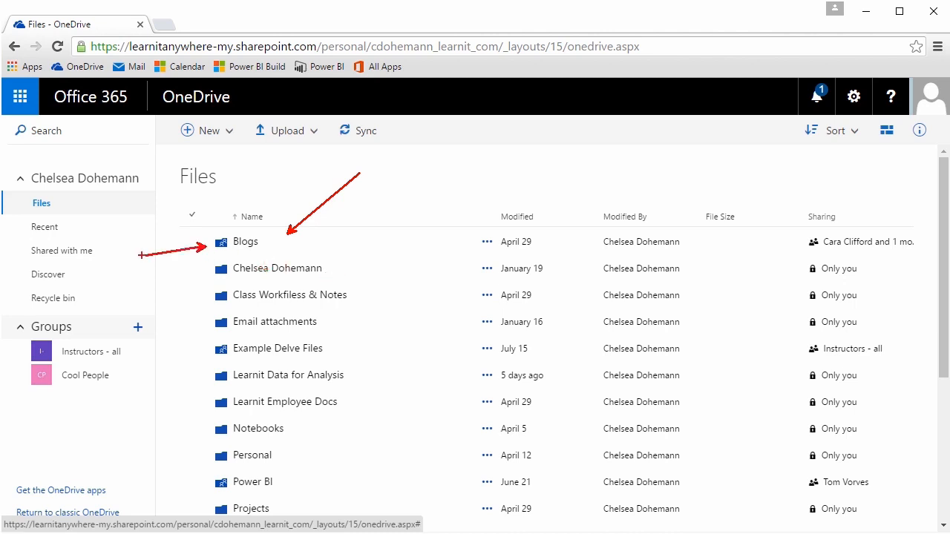
{"action": "key", "text": "Escape"}
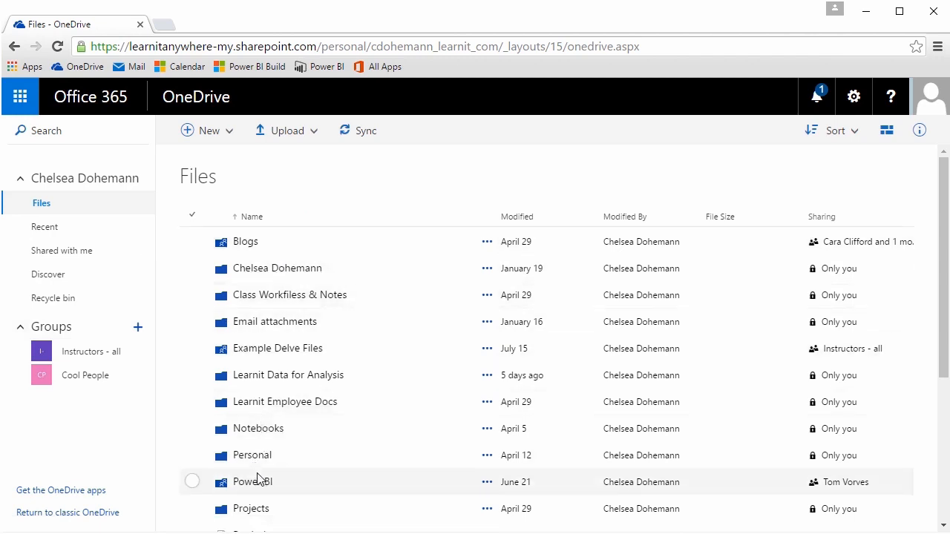
- Examine which kinds of new items can be created in OneDrive, without creating any
{"action": "left_click", "coordinate": [230, 134]}
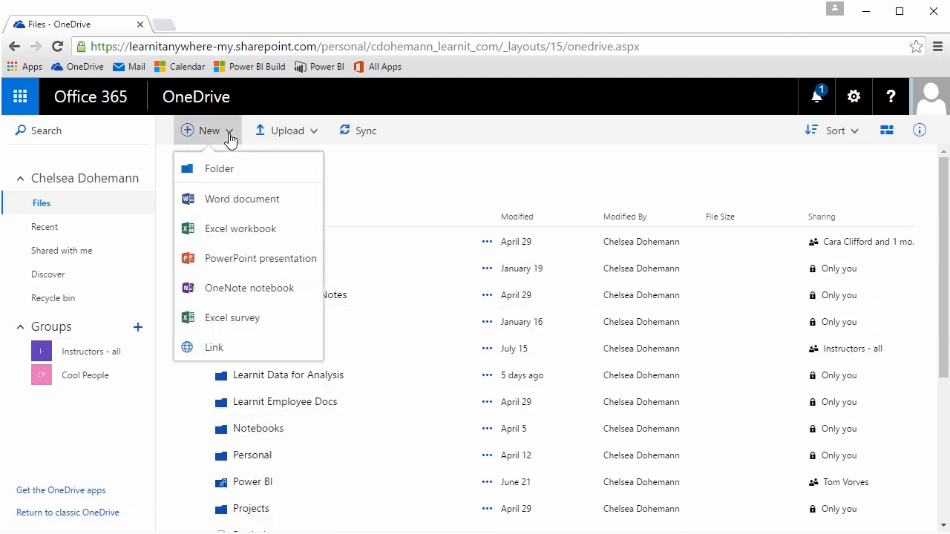
{"action": "left_click", "coordinate": [230, 137]}
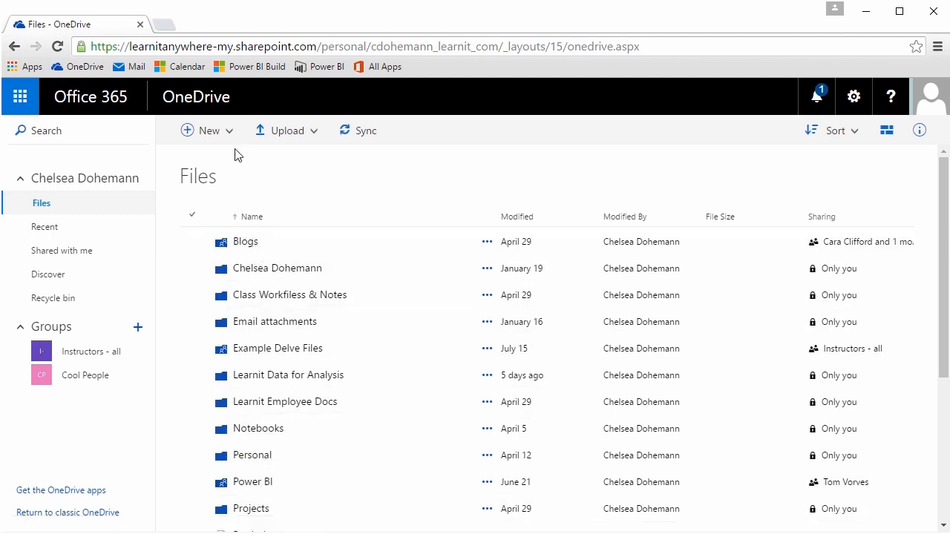
{"action": "left_click", "coordinate": [233, 138]}
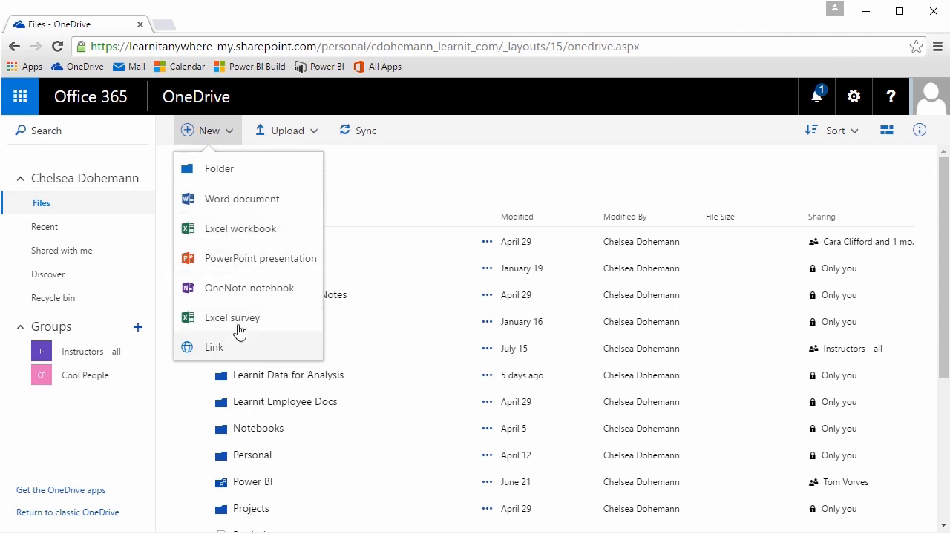
{"action": "left_click", "coordinate": [232, 136]}
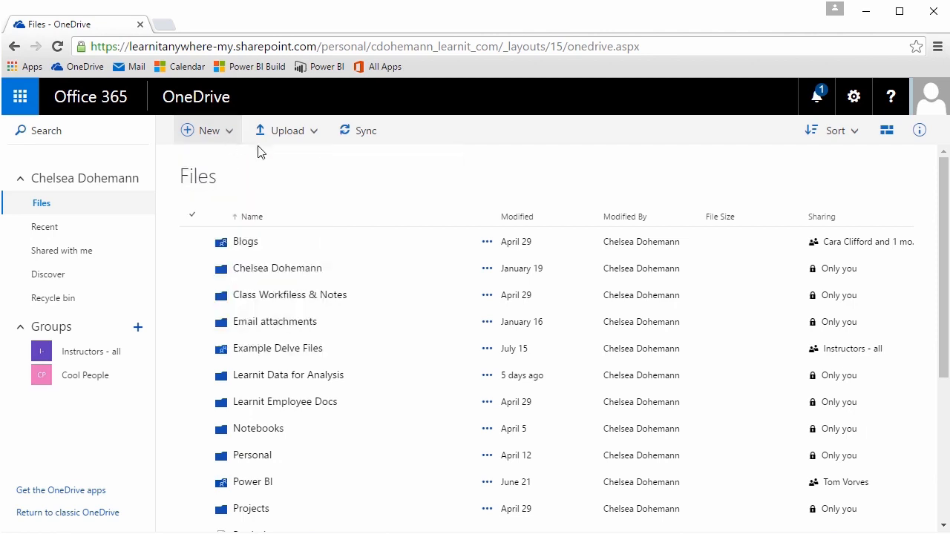
- Upload the GeographyAsia workbook from the Desktop to the OneDrive Files area
{"action": "left_click", "coordinate": [319, 142]}
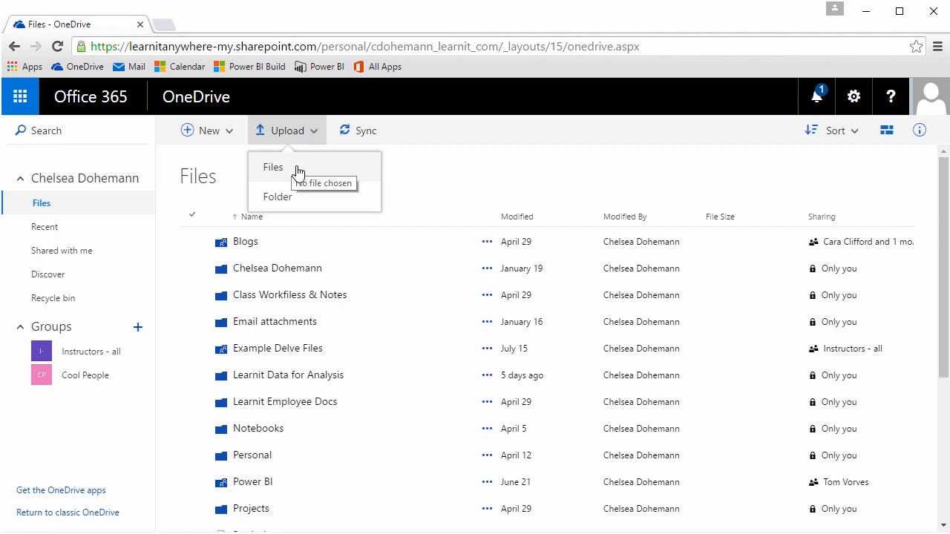
{"action": "left_click", "coordinate": [297, 171]}
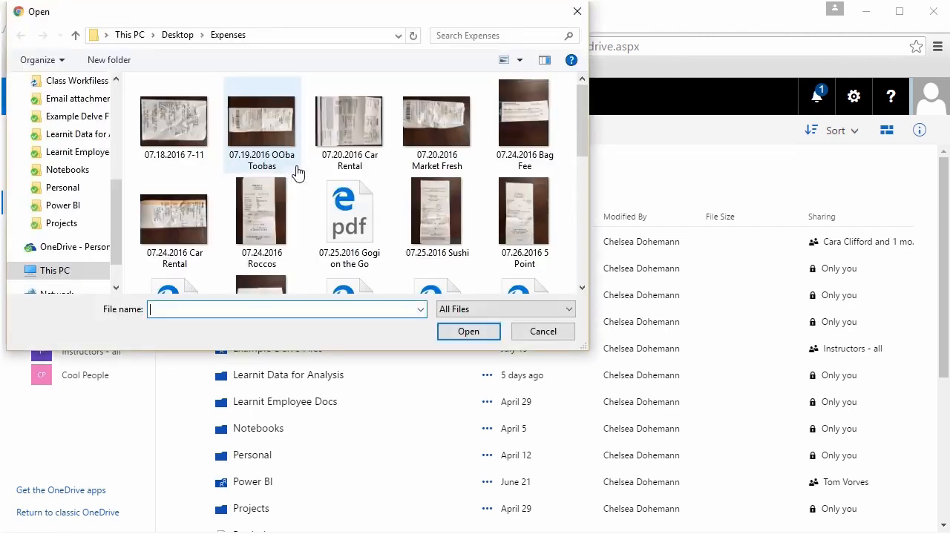
{"action": "left_click_drag", "start_coordinate": [117, 236], "coordinate": [124, 158]}
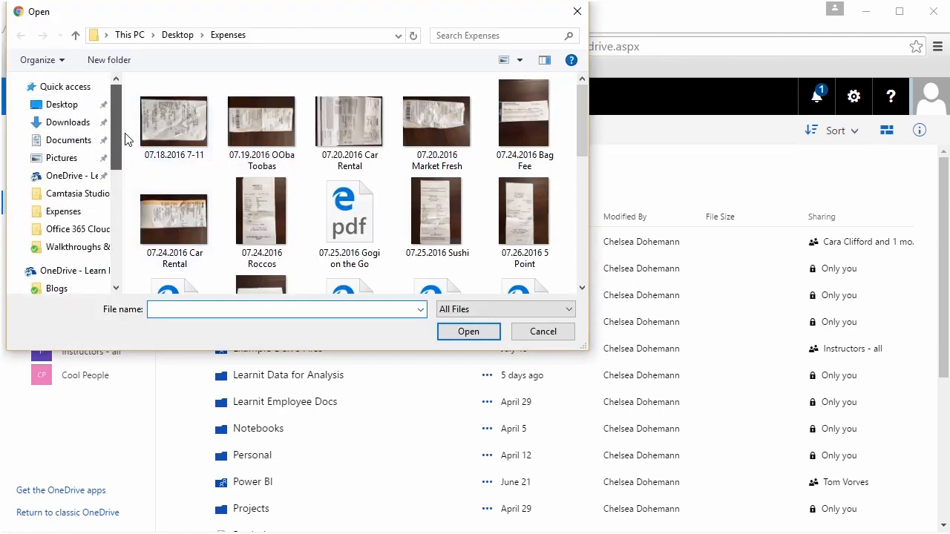
{"action": "left_click", "coordinate": [62, 104]}
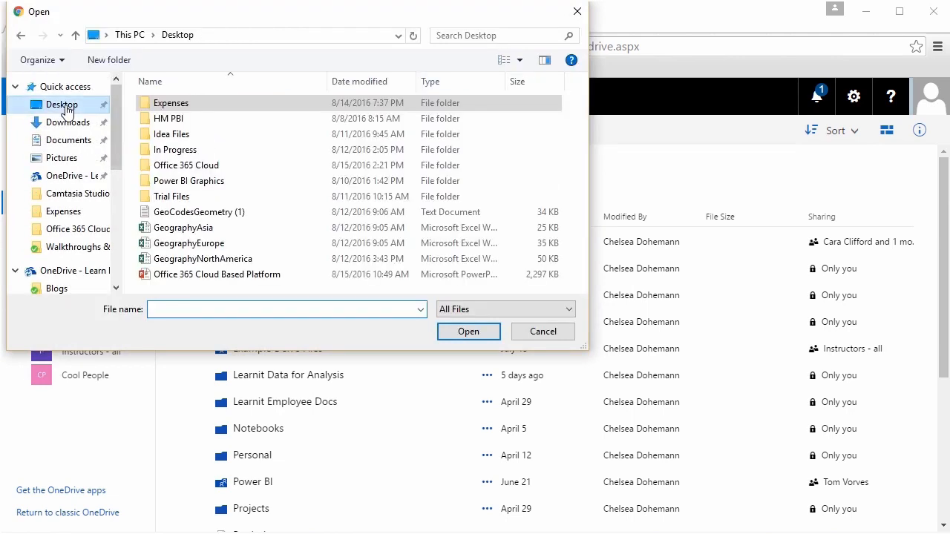
{"action": "left_click", "coordinate": [189, 229]}
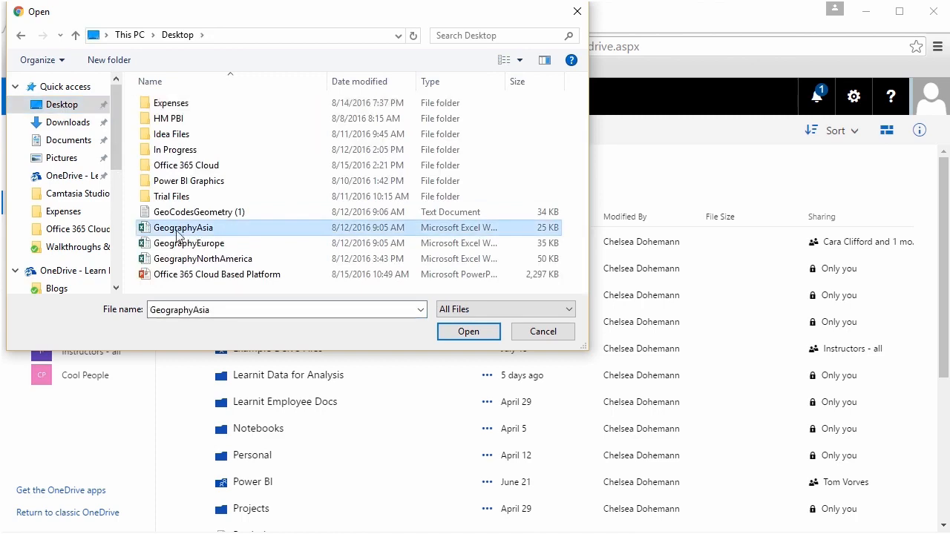
{"action": "left_click", "coordinate": [483, 333]}
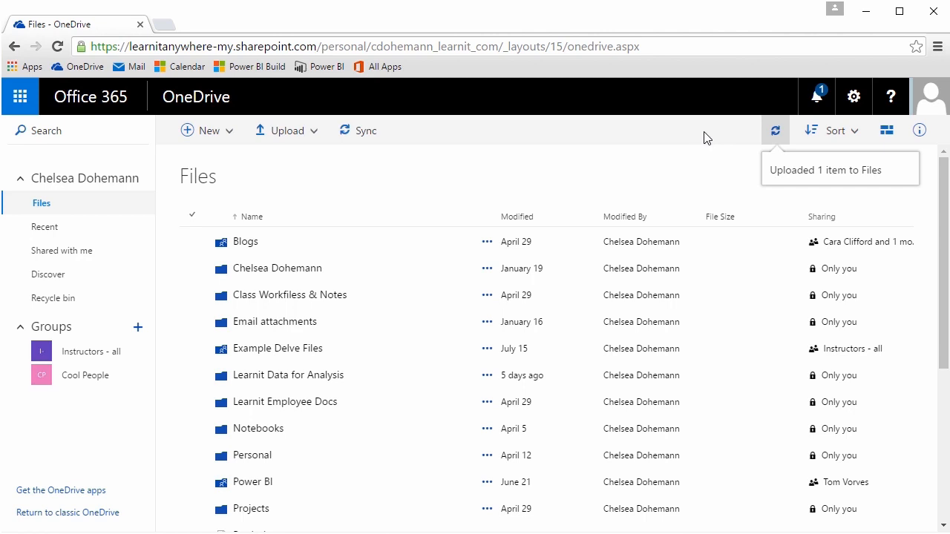
- Point a red arrow at Sync, launch the OneDrive sync application, and close its account selection window without signing in
{"action": "left_click_drag", "start_coordinate": [370, 145], "coordinate": [419, 206]}
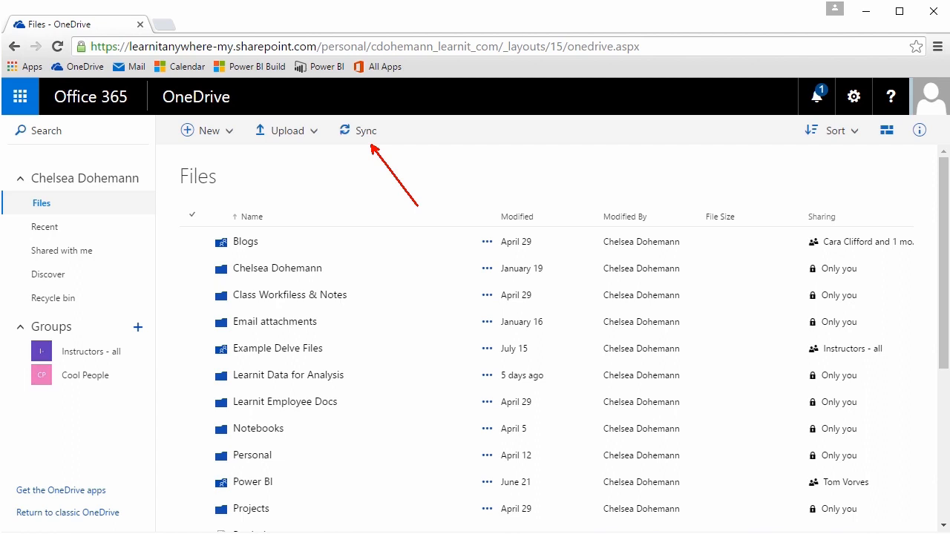
{"action": "left_click", "coordinate": [371, 135]}
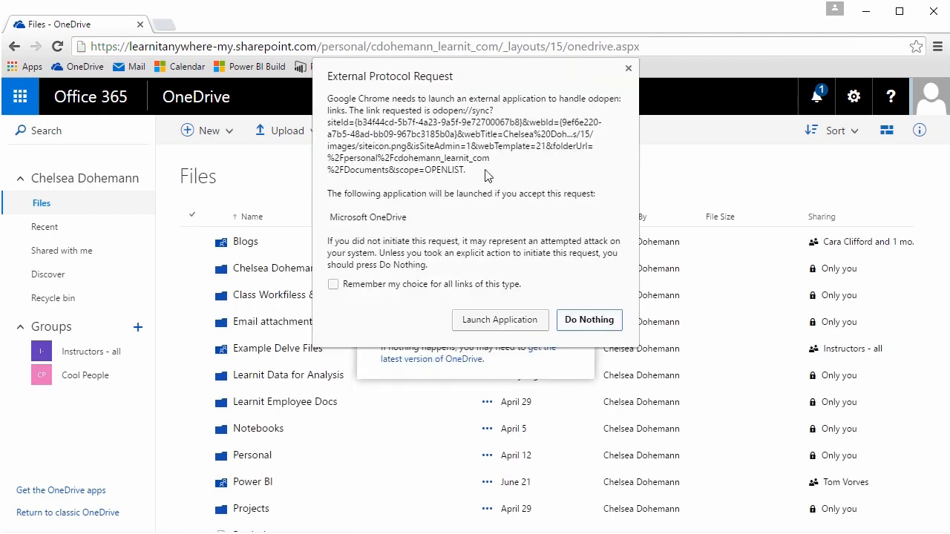
{"action": "left_click", "coordinate": [510, 328]}
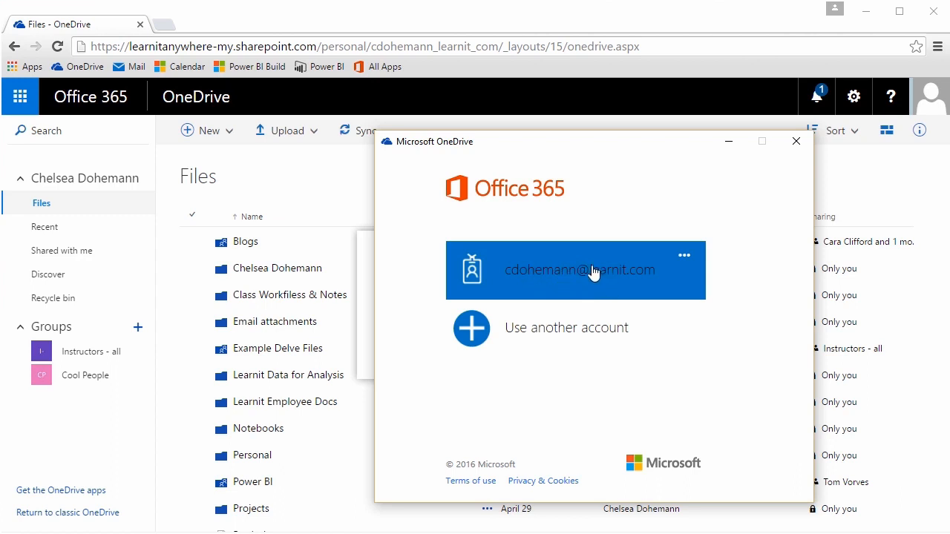
{"action": "left_click", "coordinate": [796, 142]}
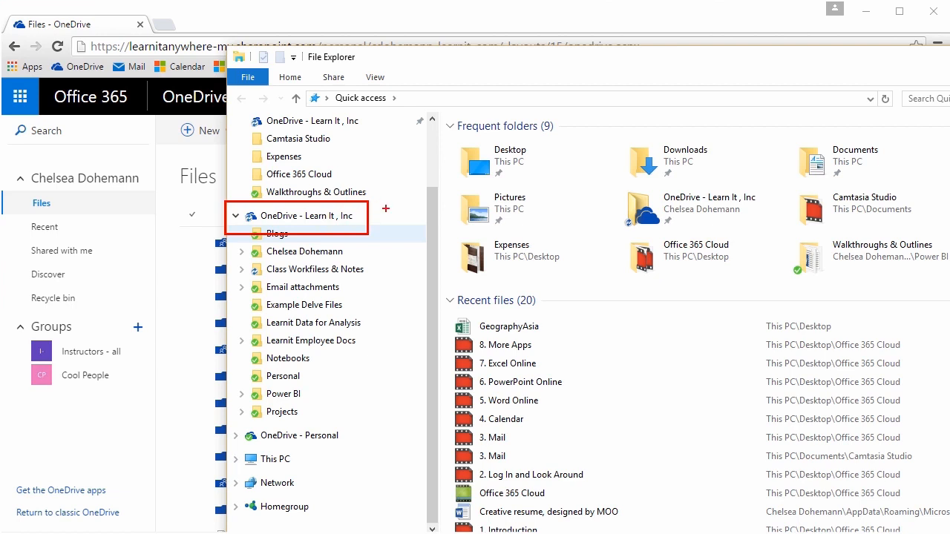
- In File Explorer, box OneDrive - Personal in red, clear it, and open the Error Codes workbook from the synced Blogs folder
{"action": "left_click_drag", "start_coordinate": [221, 425], "coordinate": [362, 450]}
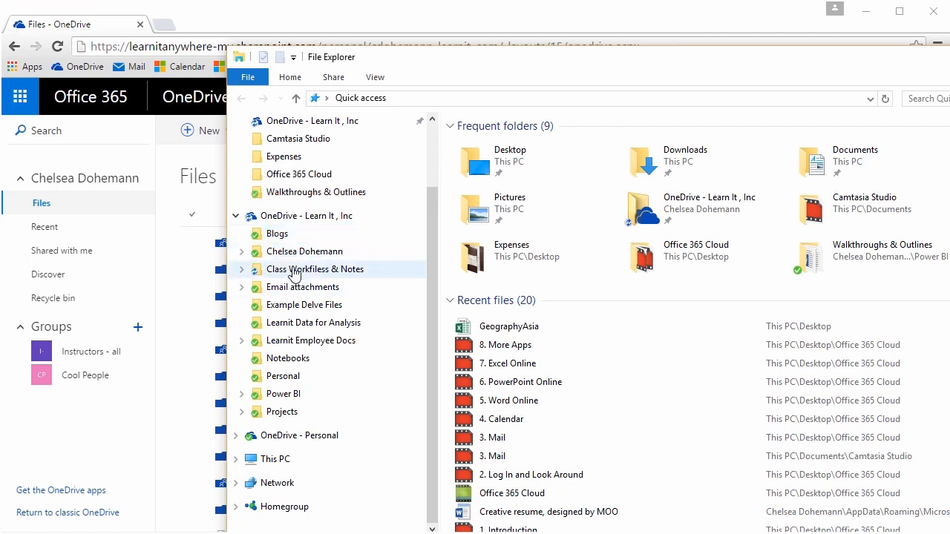
{"action": "left_click", "coordinate": [309, 234]}
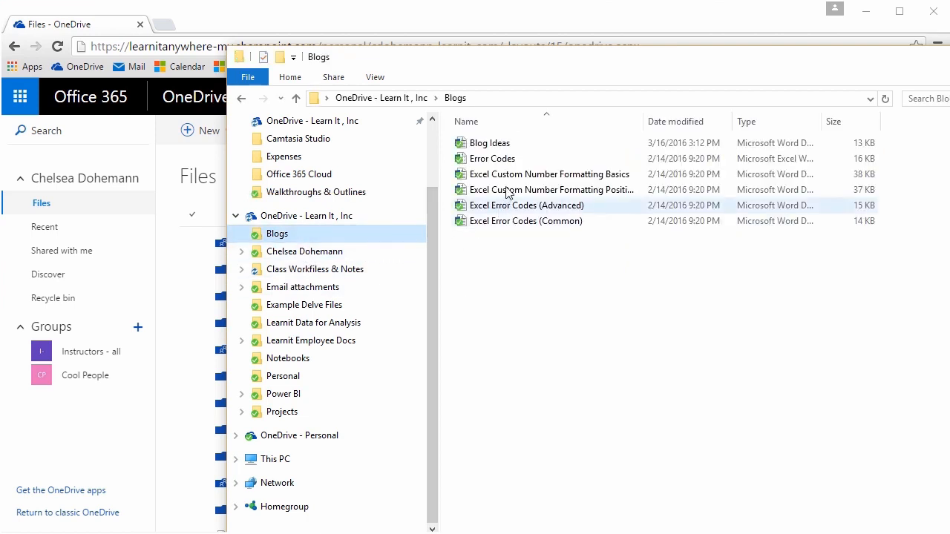
{"action": "left_click", "coordinate": [543, 159]}
{"action": "double_click", "coordinate": [542, 159]}
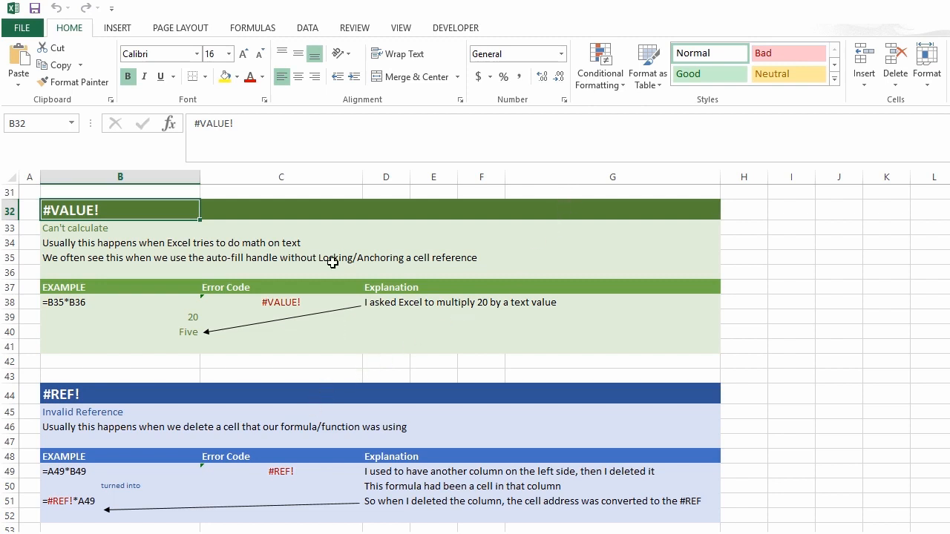
- Enter "Changes" in cell C31 of the Error Codes workbook, then save and close it
{"action": "left_click", "coordinate": [323, 196]}
{"action": "type", "text": "Changes"}
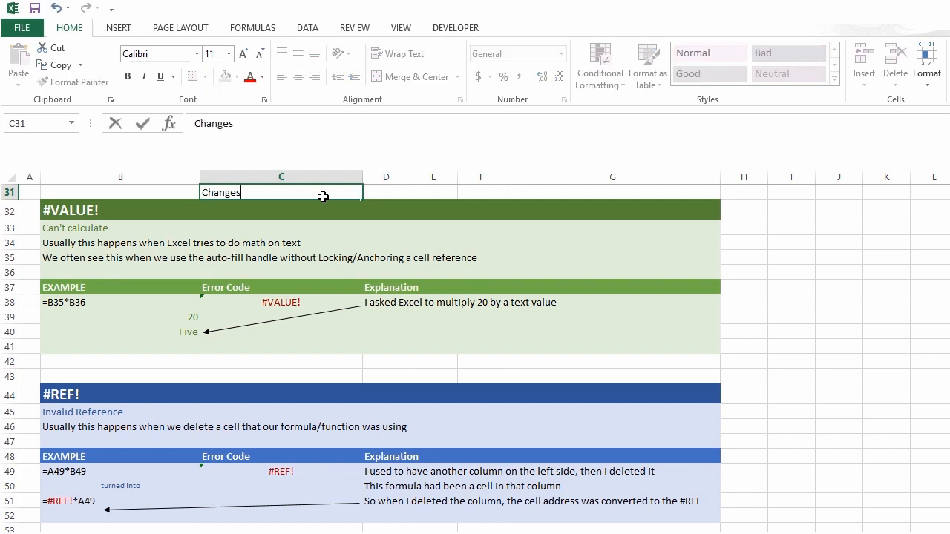
{"action": "key", "text": "ctrl+Return"}
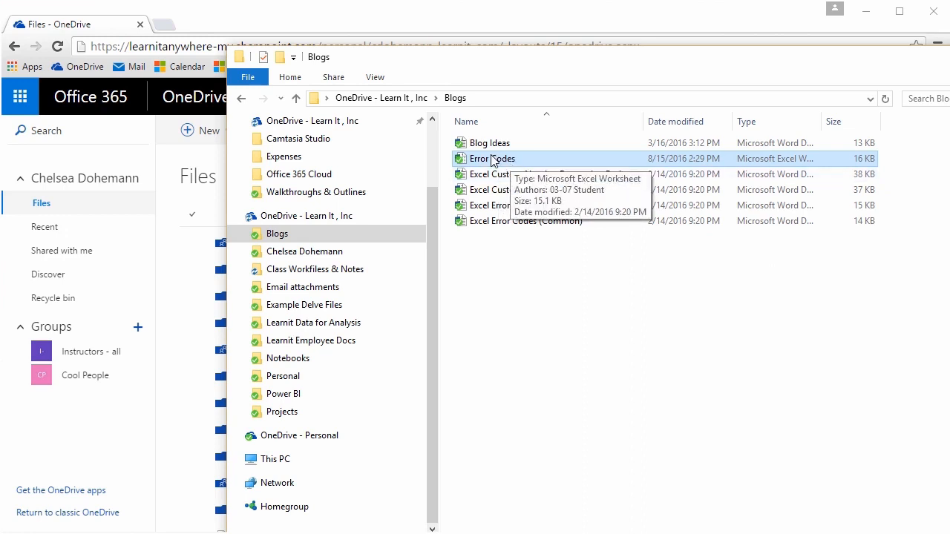
- Point a red arrow at the Error Codes file in File Explorer, clear it, and close the folder window
{"action": "key", "text": "ctrl+2"}
{"action": "left_click_drag", "start_coordinate": [518, 161], "coordinate": [555, 209]}
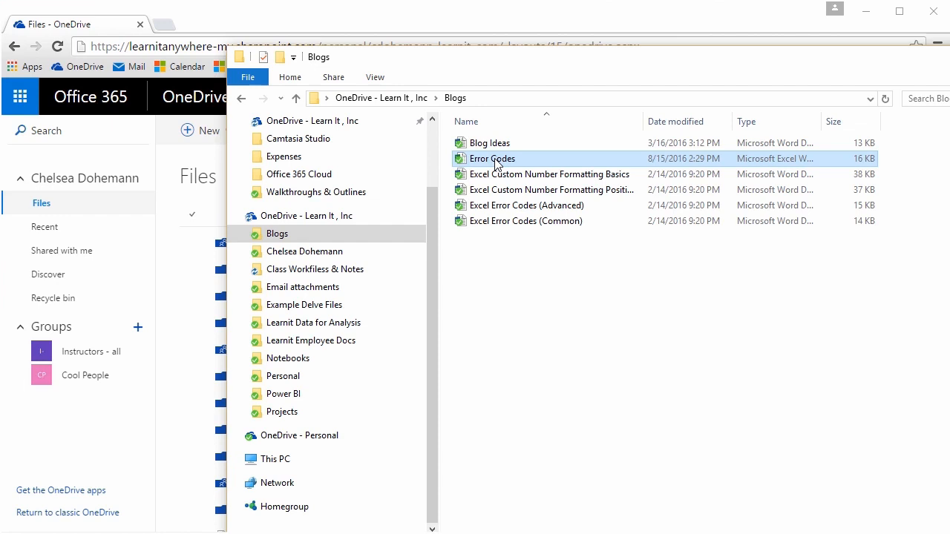
{"action": "mouse_move", "coordinate": [523, 166]}
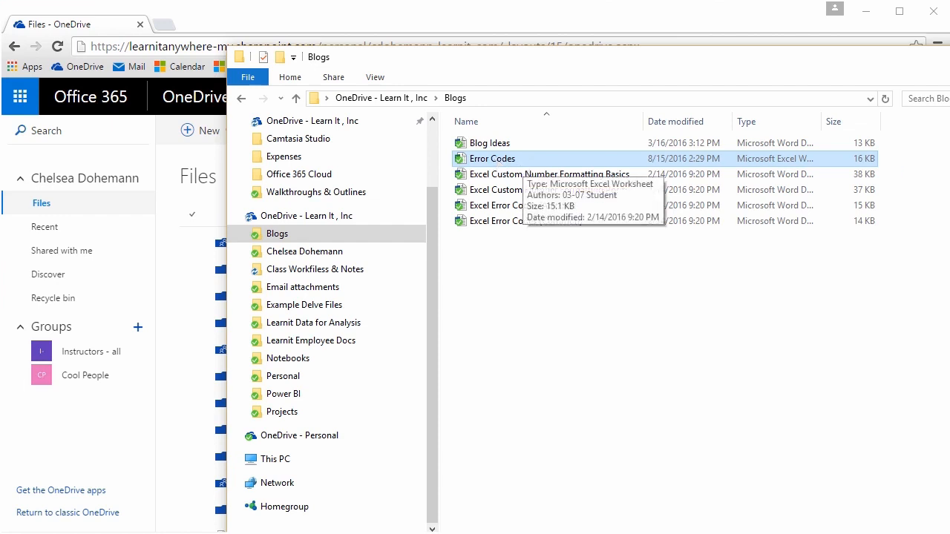
{"action": "left_click_drag", "start_coordinate": [626, 65], "coordinate": [544, 54]}
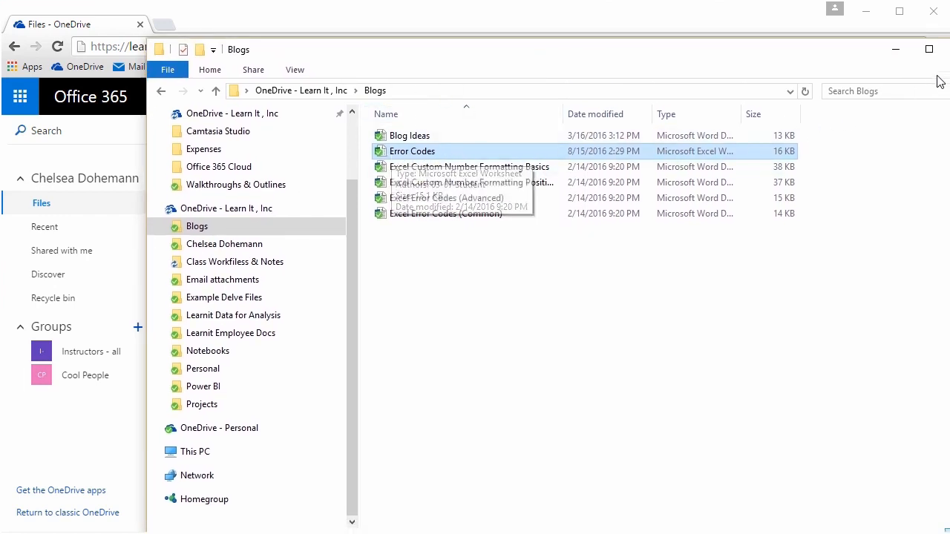
{"action": "left_click", "coordinate": [949, 50]}
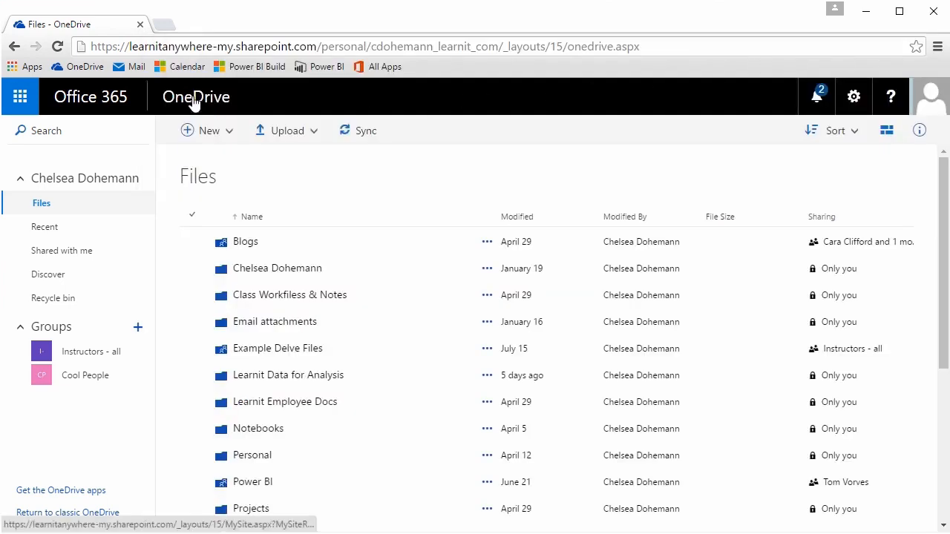
- Open Error Codes .xlsx from the online Blogs folder to check cell C31, close it, and mark the sharing and sync commands
{"action": "left_click", "coordinate": [245, 243]}
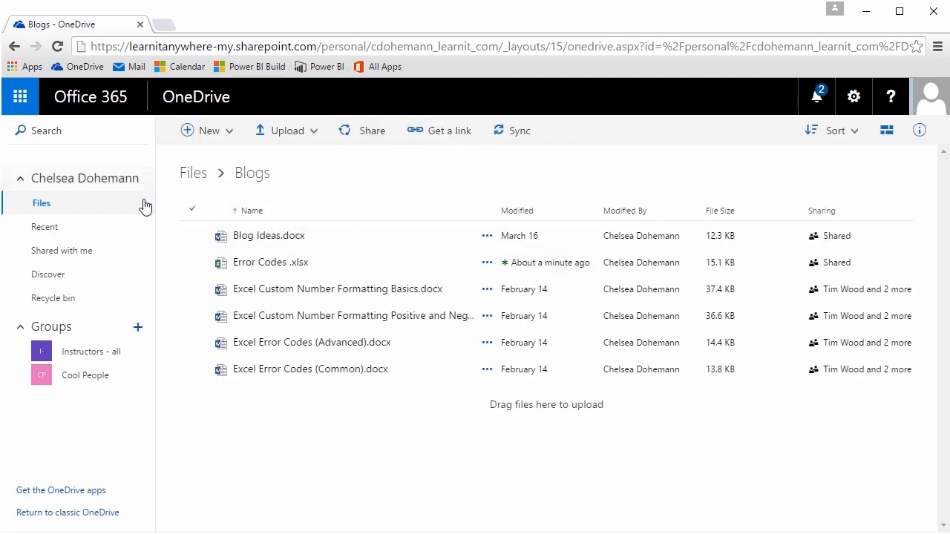
{"action": "left_click", "coordinate": [275, 272]}
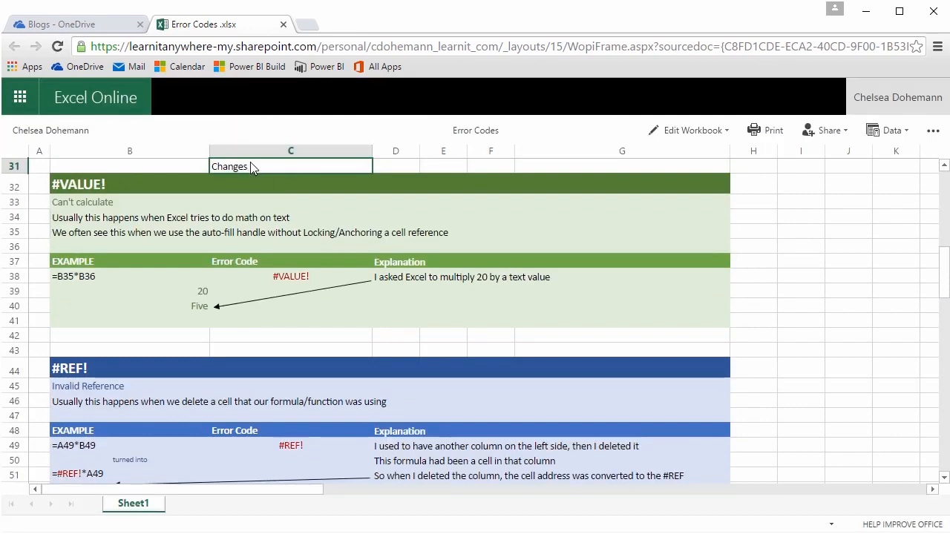
{"action": "left_click", "coordinate": [284, 25]}
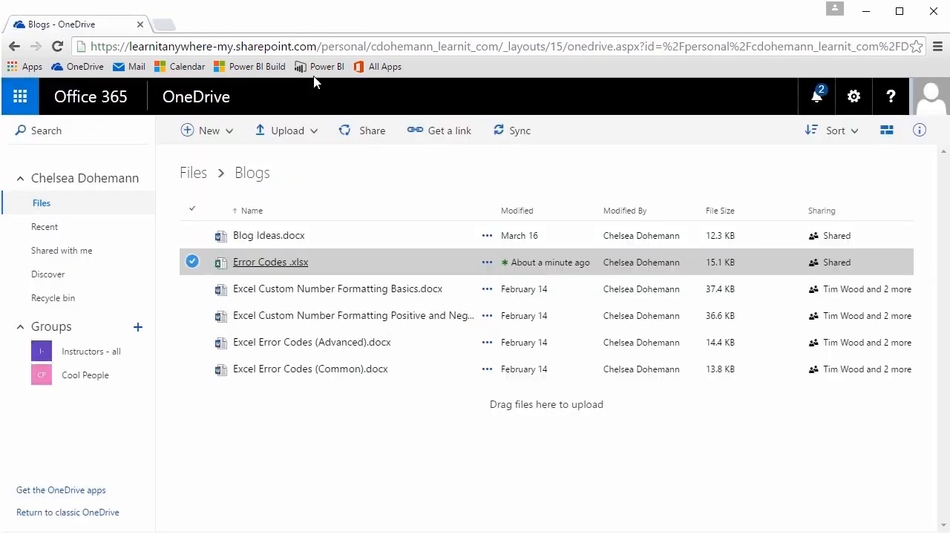
{"action": "left_click_drag", "start_coordinate": [482, 117], "coordinate": [551, 148]}
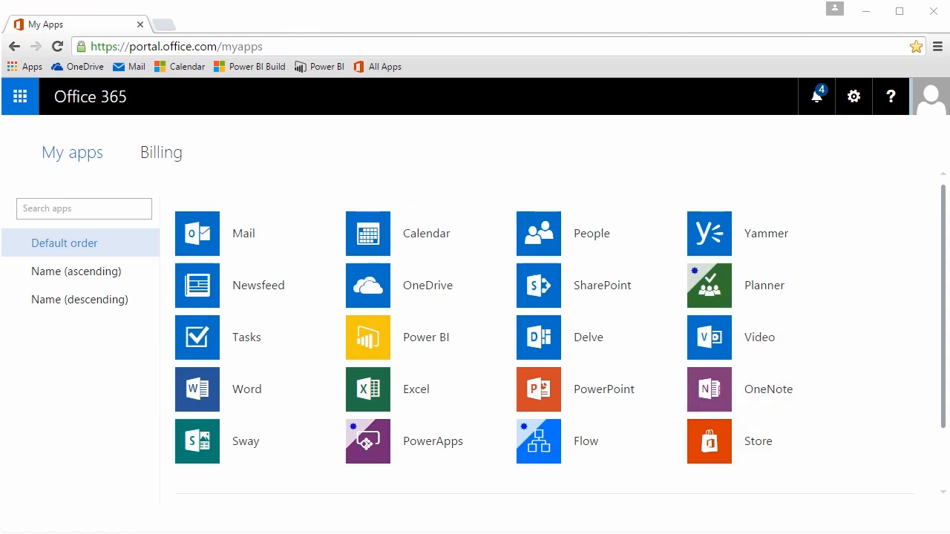
- Switch to Skype for Business, minimize the browser, and reposition the contacts window on the desktop
{"action": "key", "text": "alt+Tab"}
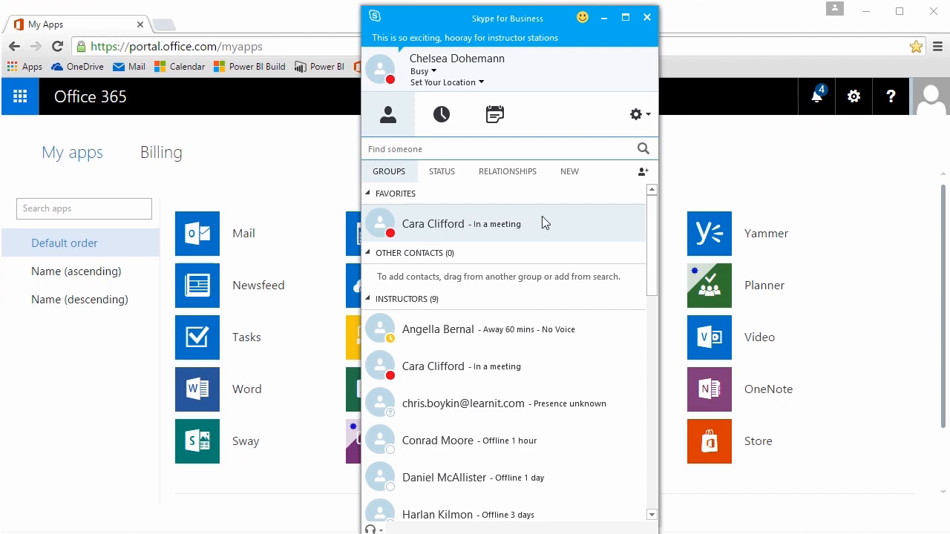
{"action": "left_click", "coordinate": [864, 11]}
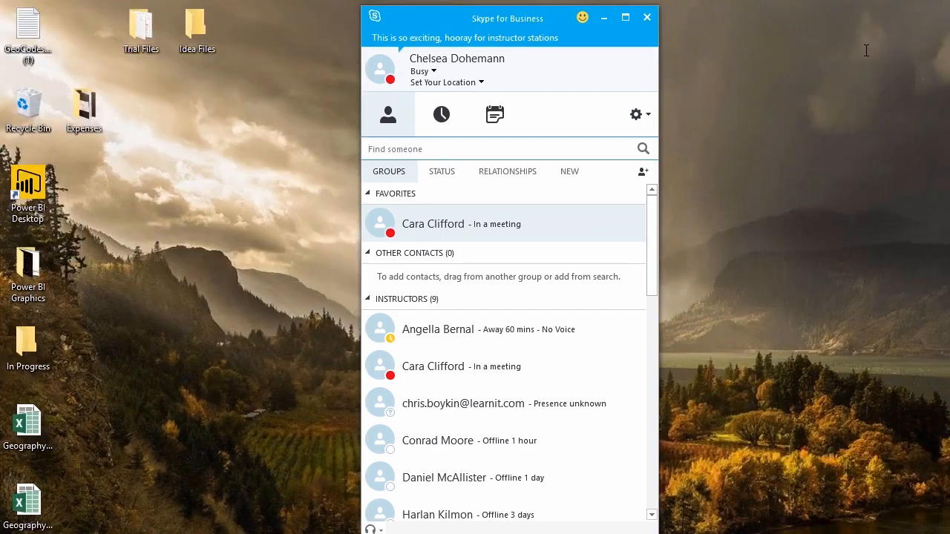
{"action": "left_click_drag", "start_coordinate": [524, 20], "coordinate": [502, 16]}
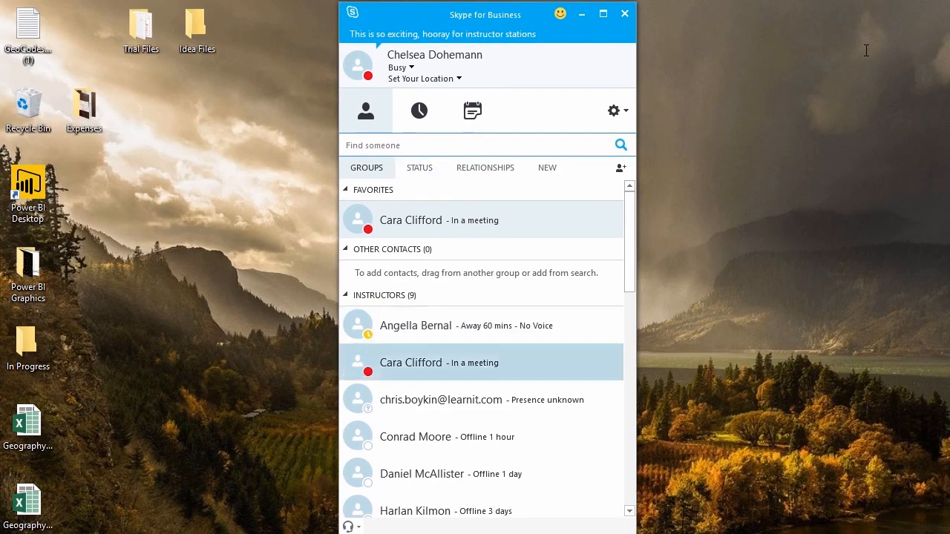
{"action": "left_click", "coordinate": [866, 51]}
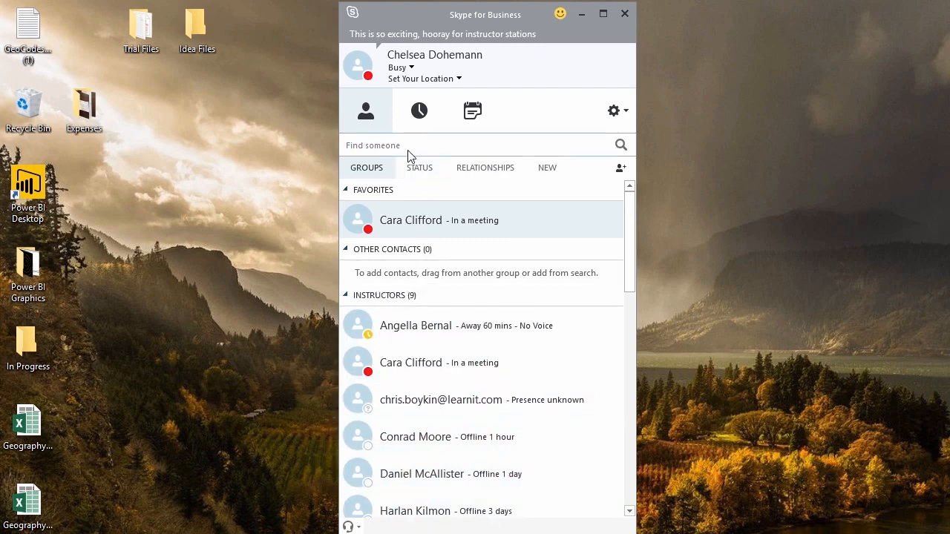
- Search for a colleague by first name and examine the contact's communication, contact list and privacy options without choosing any
{"action": "left_click", "coordinate": [375, 146]}
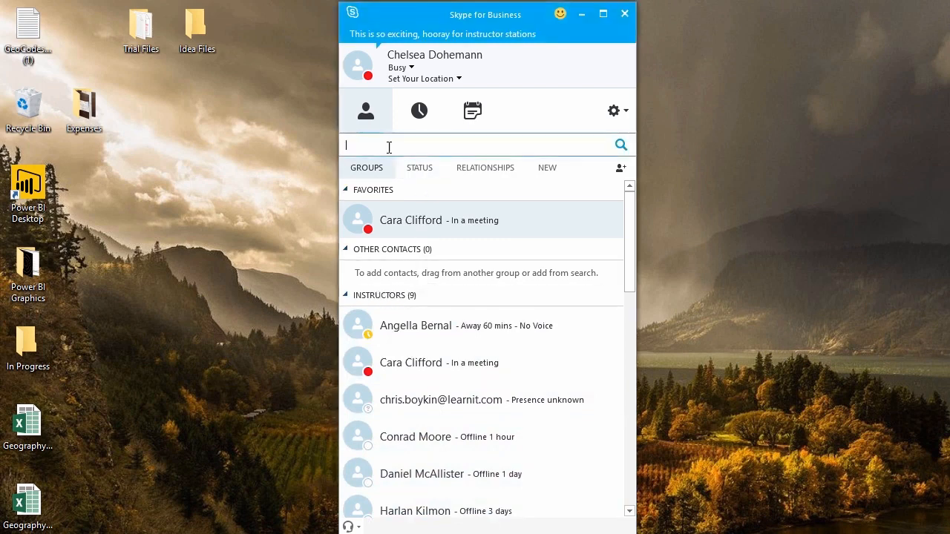
{"action": "type", "text": "cara"}
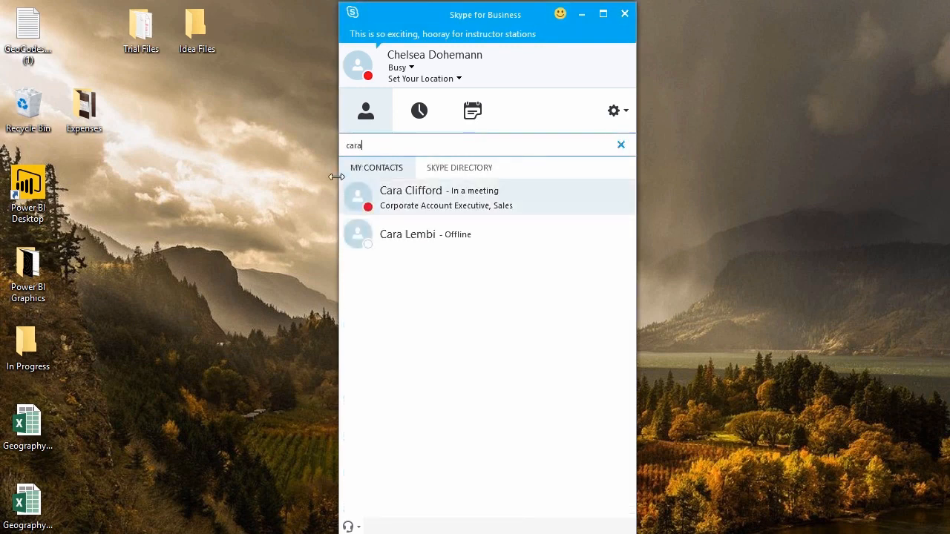
{"action": "right_click", "coordinate": [437, 204]}
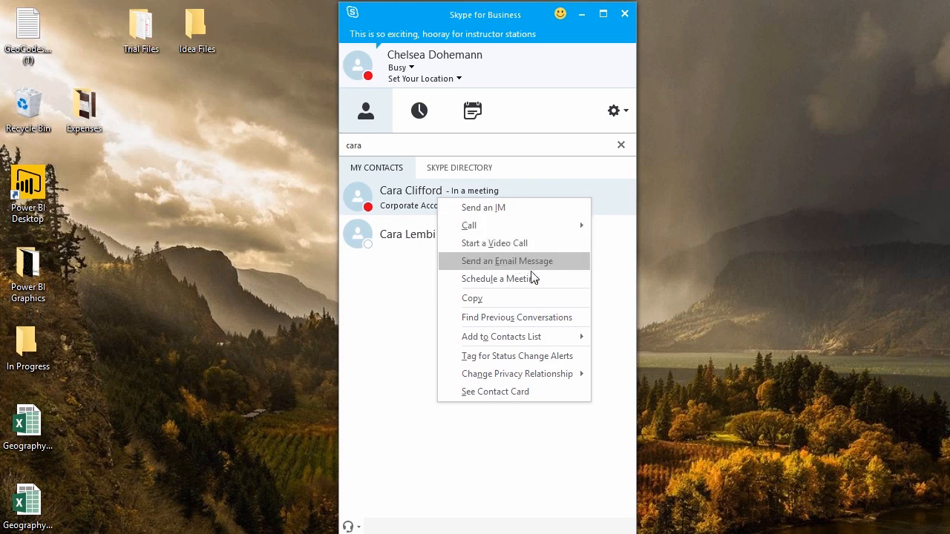
{"action": "mouse_move", "coordinate": [549, 345]}
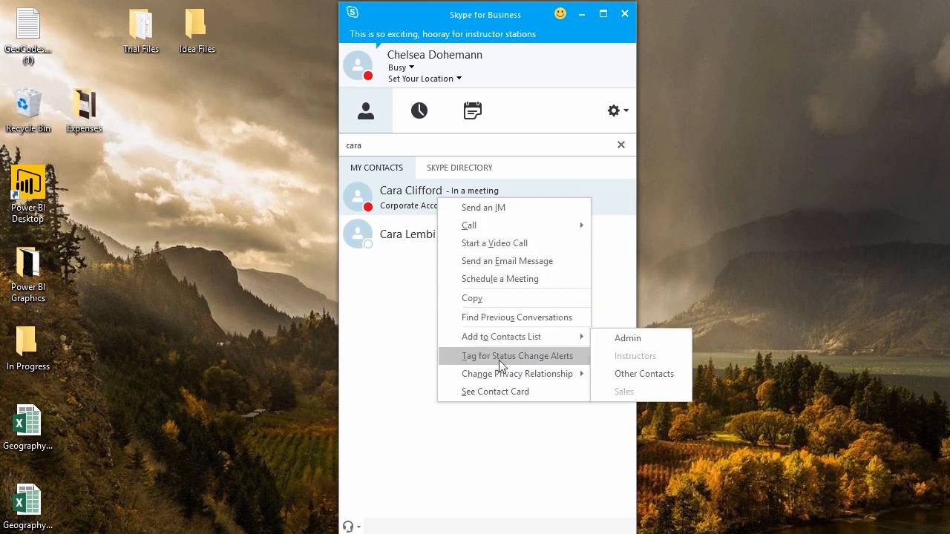
{"action": "mouse_move", "coordinate": [505, 373]}
{"action": "left_click", "coordinate": [428, 450]}
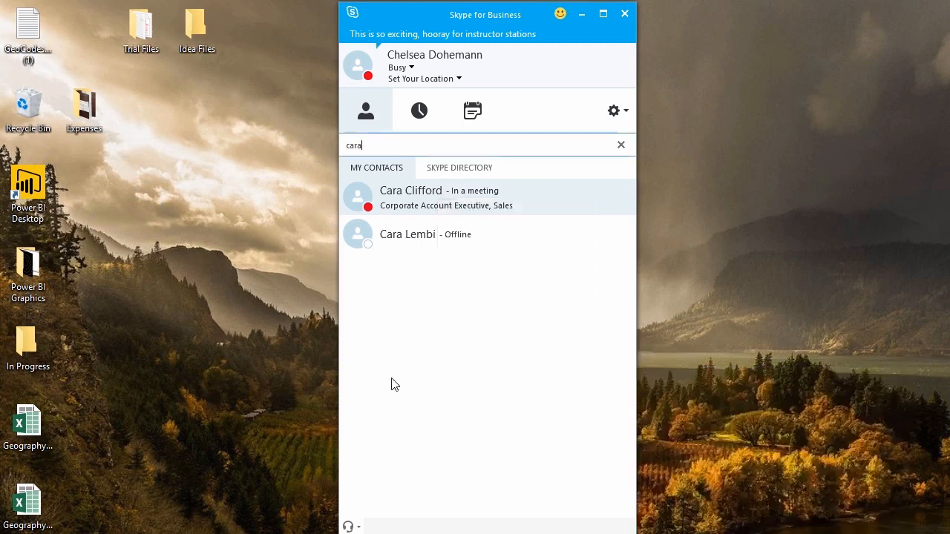
- Reset the contact search and look up another colleague by first name
{"action": "left_click", "coordinate": [373, 106]}
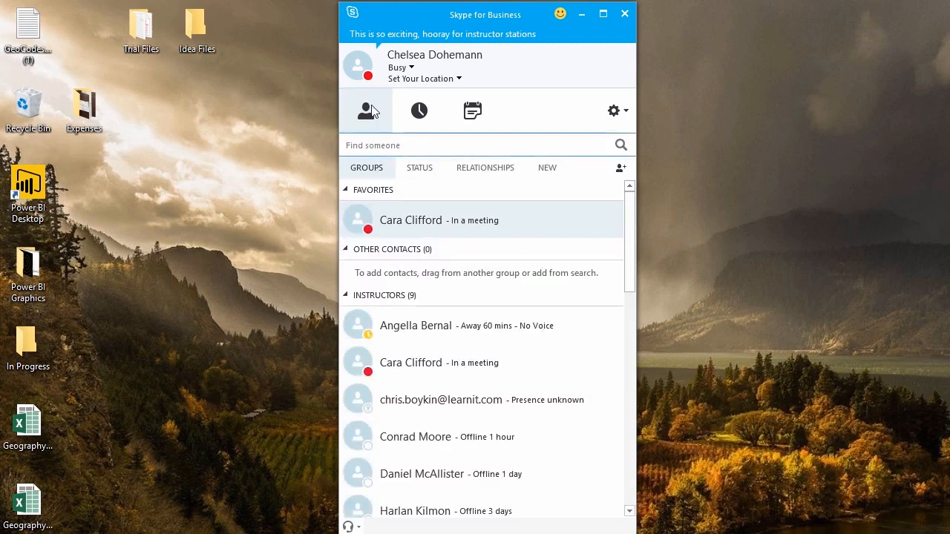
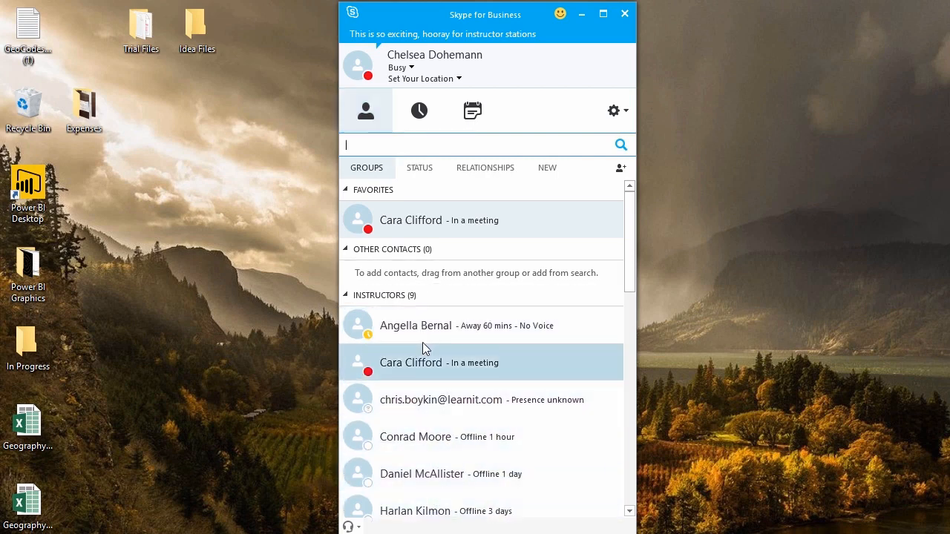
{"action": "type", "text": "malik"}
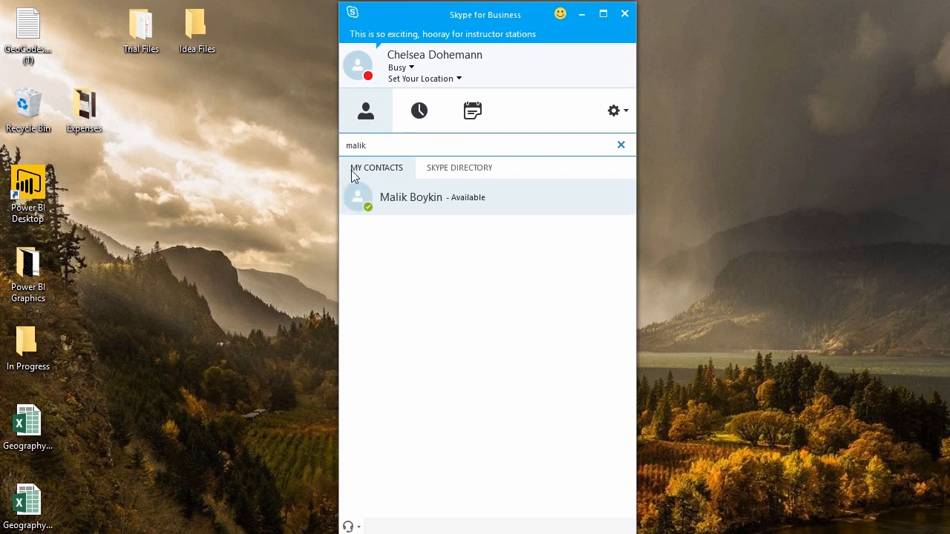
- Add the found colleague to Favorites and copy the contact to the Admin group
{"action": "right_click", "coordinate": [420, 200]}
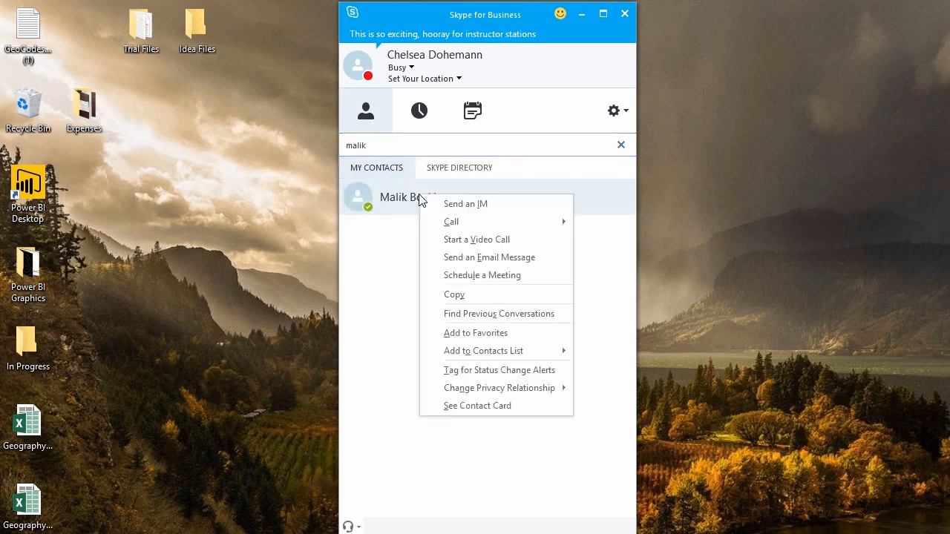
{"action": "left_click", "coordinate": [469, 334]}
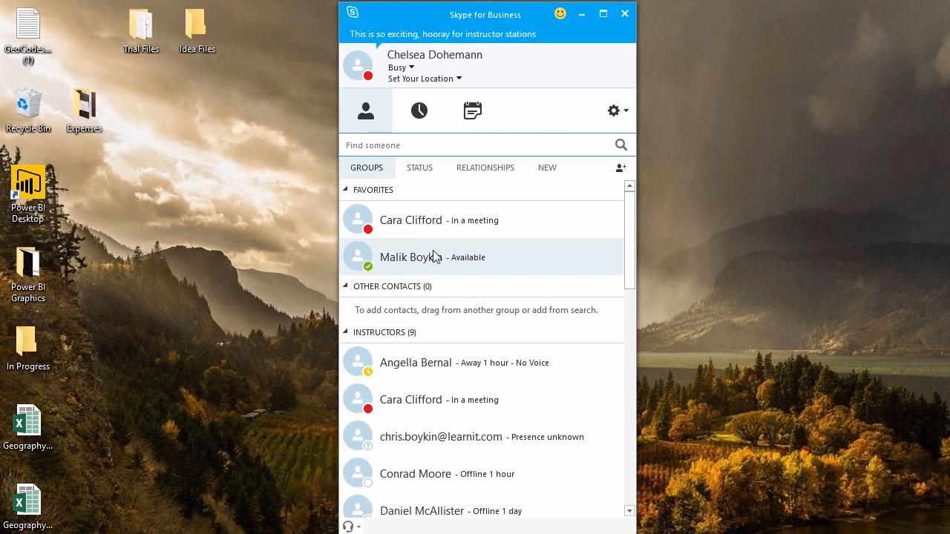
{"action": "right_click", "coordinate": [461, 257]}
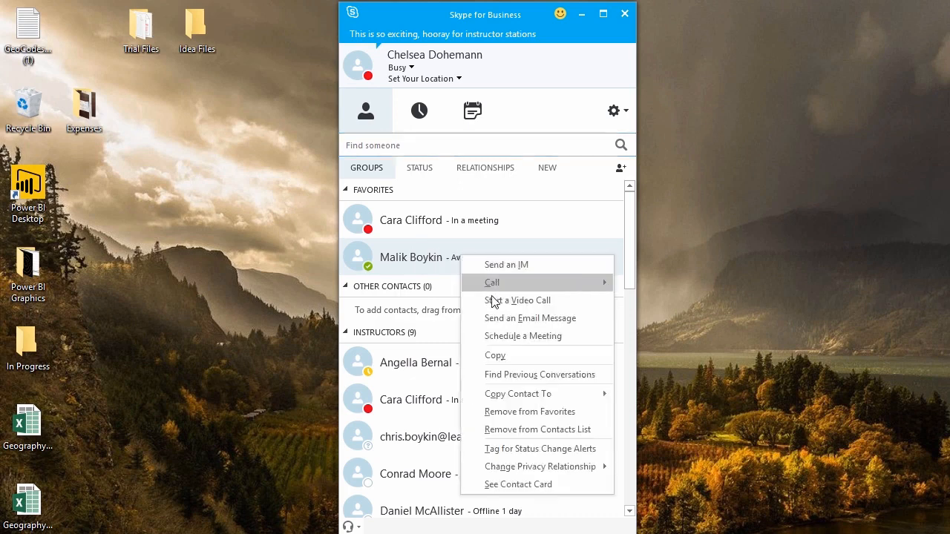
{"action": "left_click", "coordinate": [583, 393]}
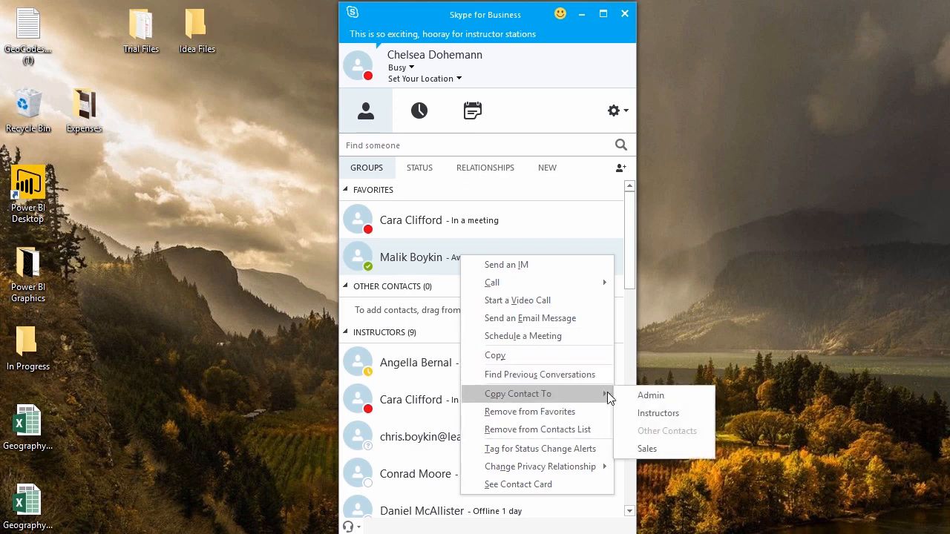
{"action": "left_click", "coordinate": [665, 395]}
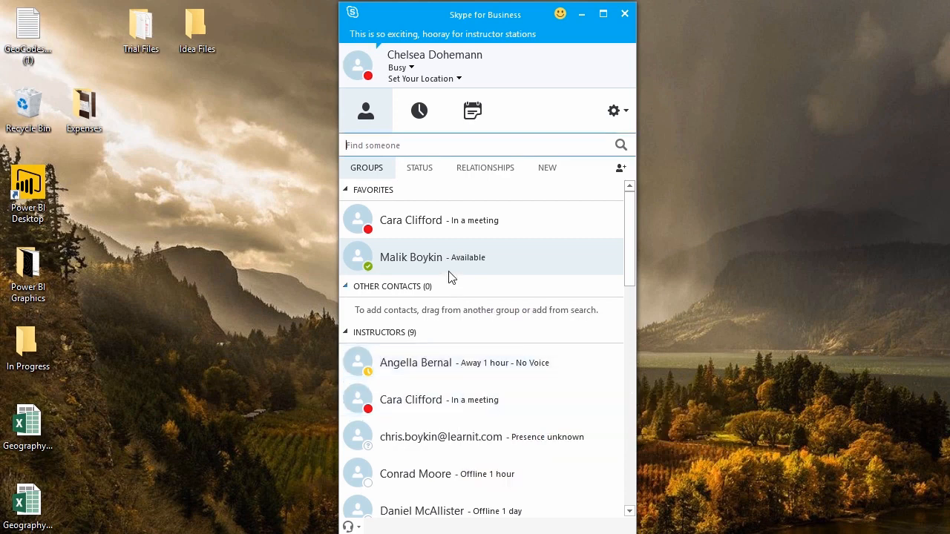
- Check the full list of recent conversations and today's scheduled meetings
{"action": "left_click", "coordinate": [419, 113]}
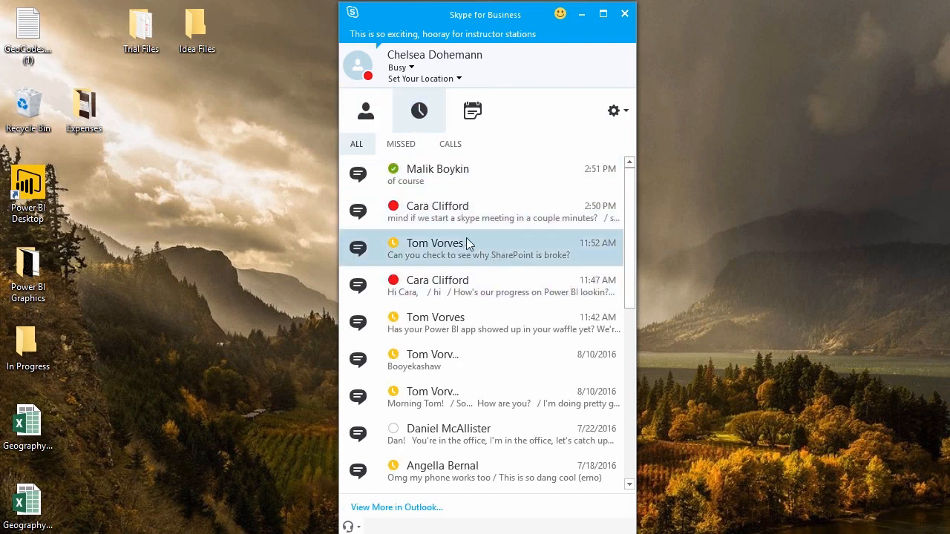
{"action": "left_click", "coordinate": [473, 111]}
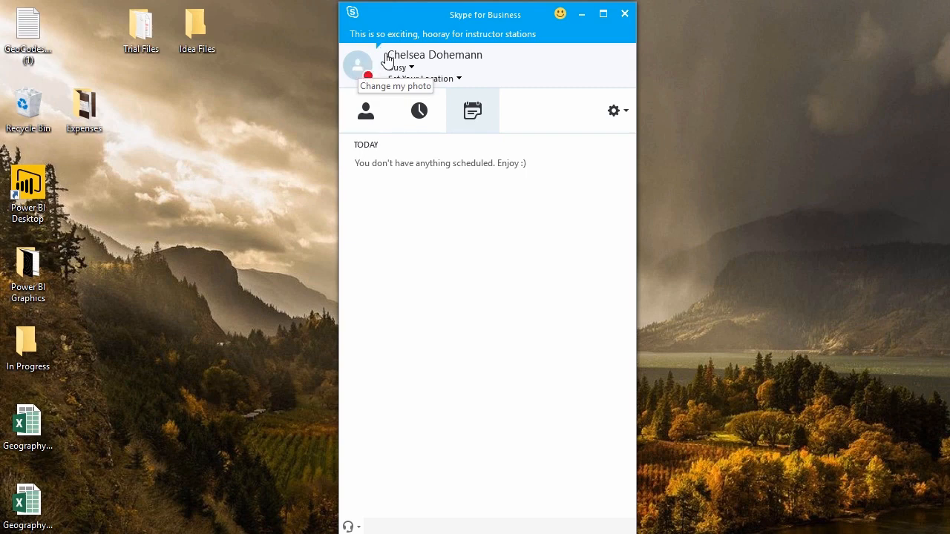
- Set the presence status to Available and enter San Francisco as the custom location
{"action": "left_click", "coordinate": [414, 69]}
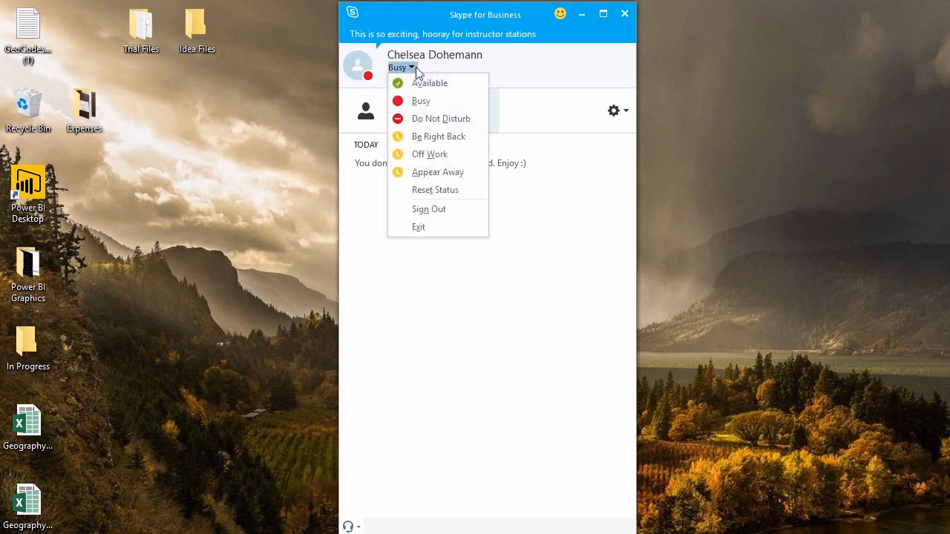
{"action": "left_click", "coordinate": [416, 84]}
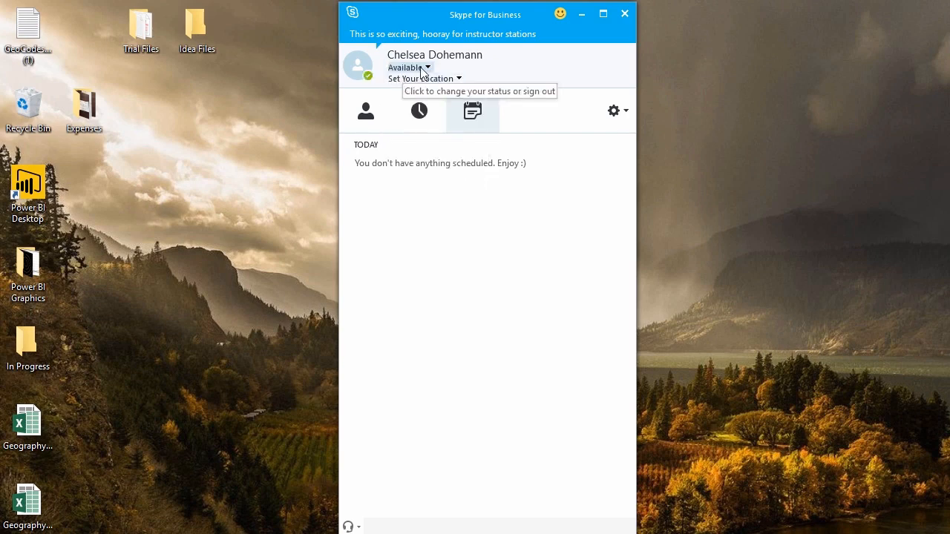
{"action": "left_click", "coordinate": [458, 78]}
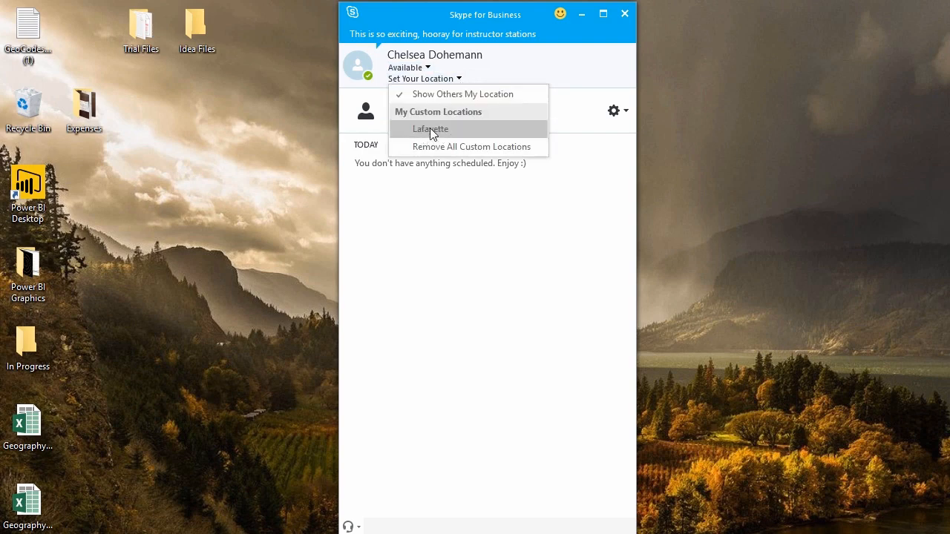
{"action": "left_click", "coordinate": [446, 80]}
{"action": "type", "text": "San "}
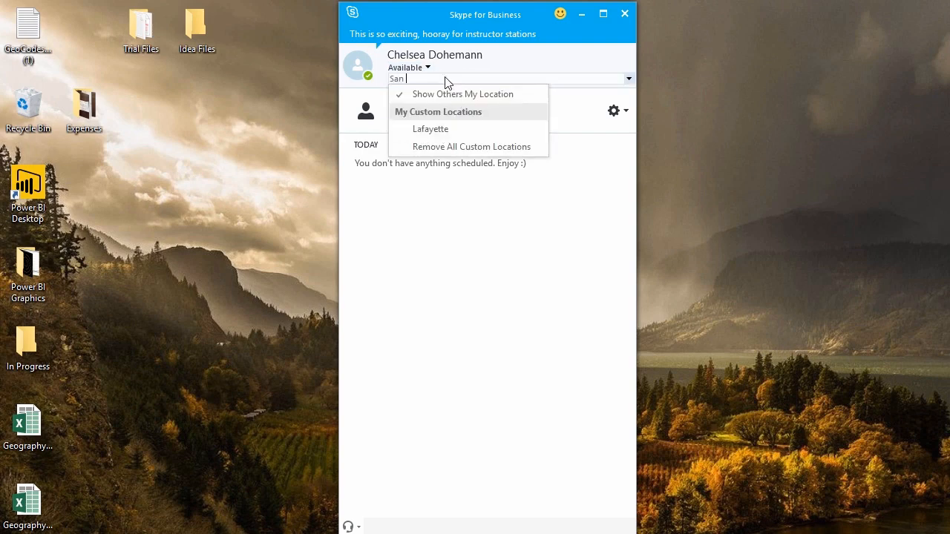
{"action": "type", "text": "Francisco"}
{"action": "key", "text": "Return"}
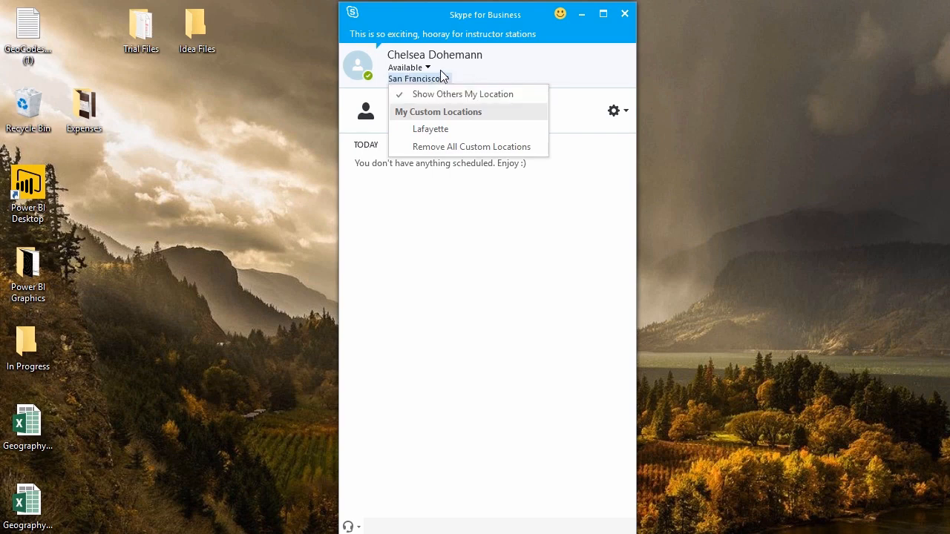
- Replace the personal status note with "Let's talk Power BI!"
{"action": "left_click", "coordinate": [430, 34]}
{"action": "left_click_drag", "start_coordinate": [547, 34], "coordinate": [333, 49]}
{"action": "type", "text": "Let's talk Power BI!"}
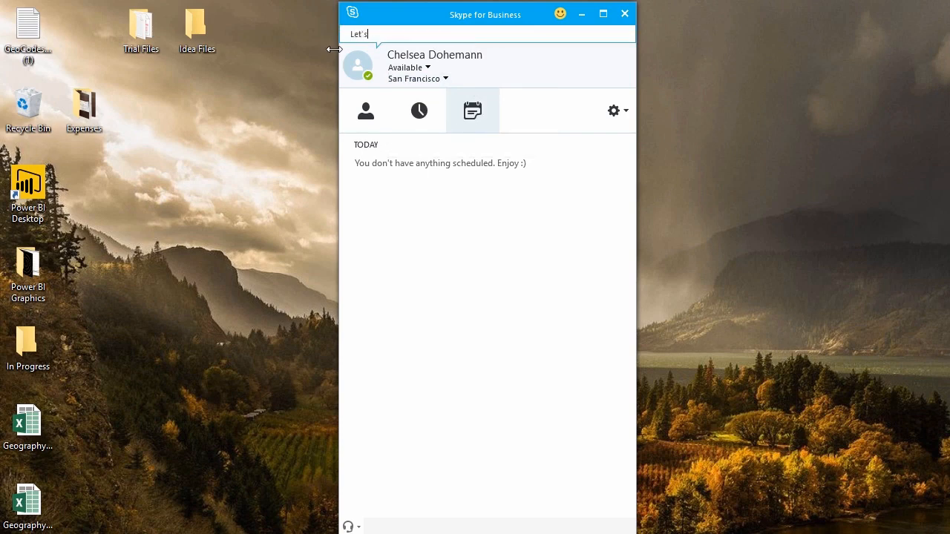
{"action": "key", "text": "Return"}
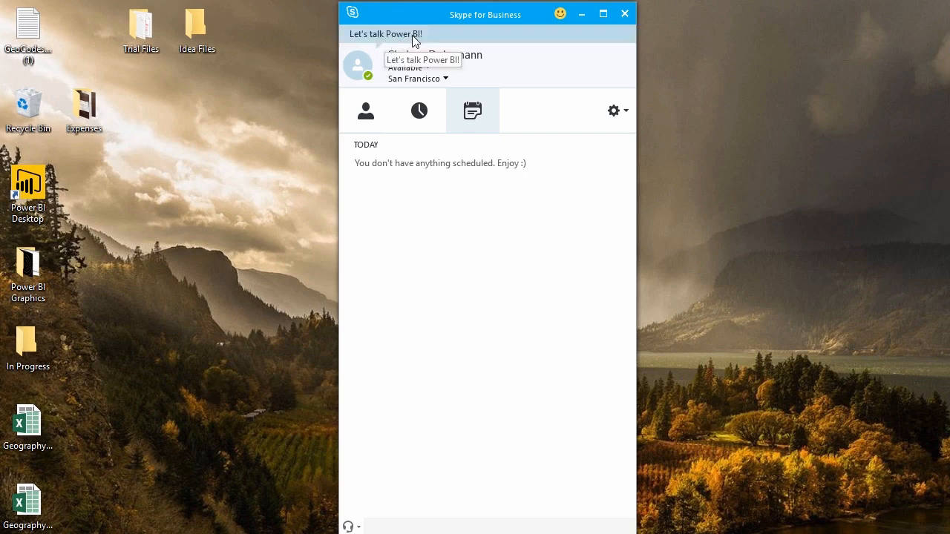
- Send the first favorite contact "Hey how about that Power BI progress?" and place the conversation window beside the contacts window
{"action": "left_click", "coordinate": [371, 120]}
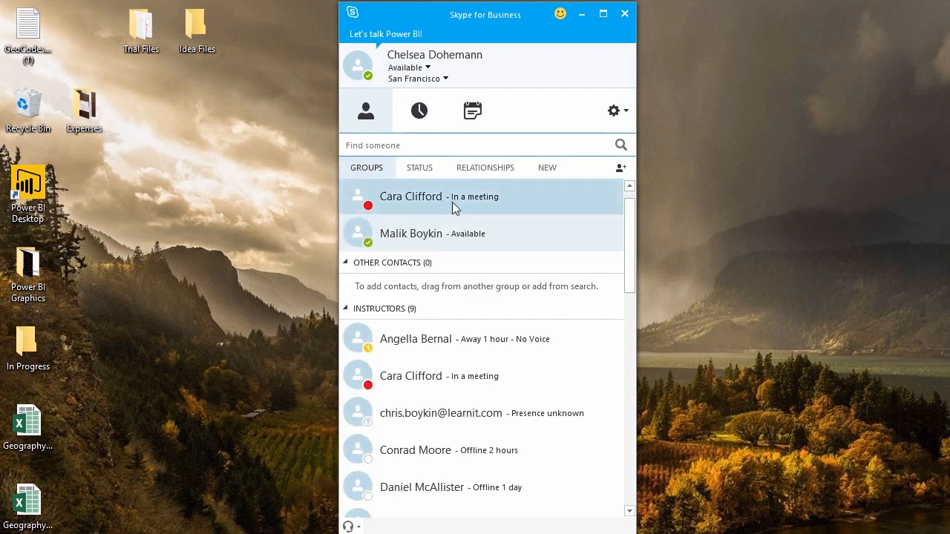
{"action": "double_click", "coordinate": [489, 195]}
{"action": "type", "text": "Hey how about that "}
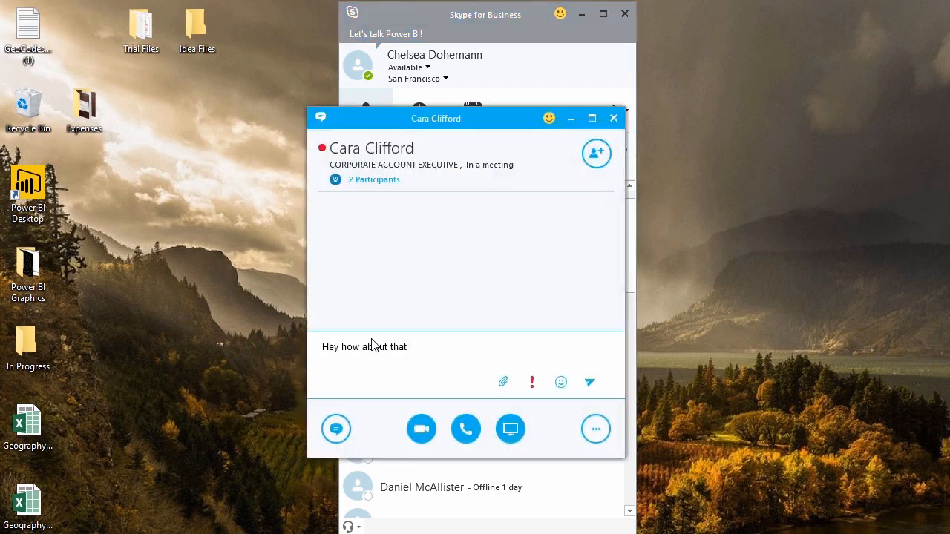
{"action": "type", "text": "Power BI progress?"}
{"action": "key", "text": "Return"}
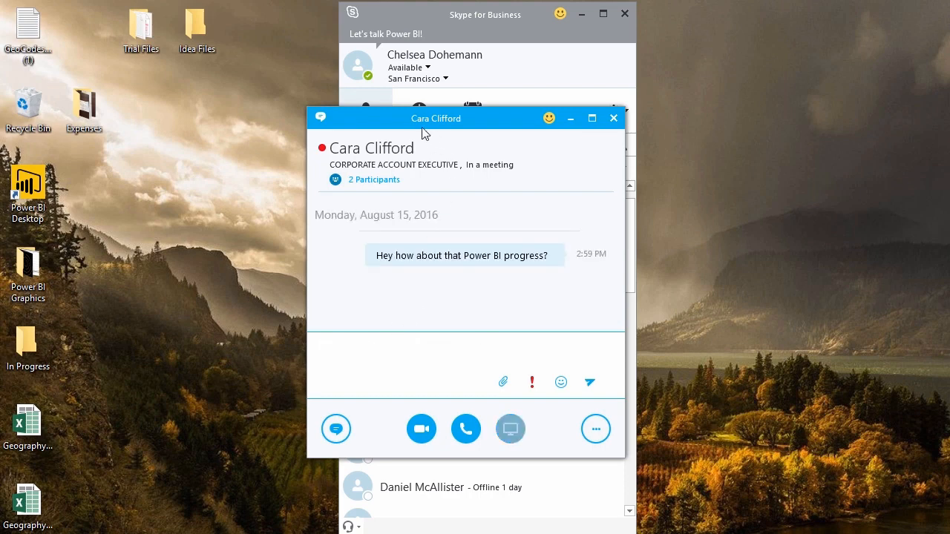
{"action": "left_click_drag", "start_coordinate": [412, 124], "coordinate": [737, 38]}
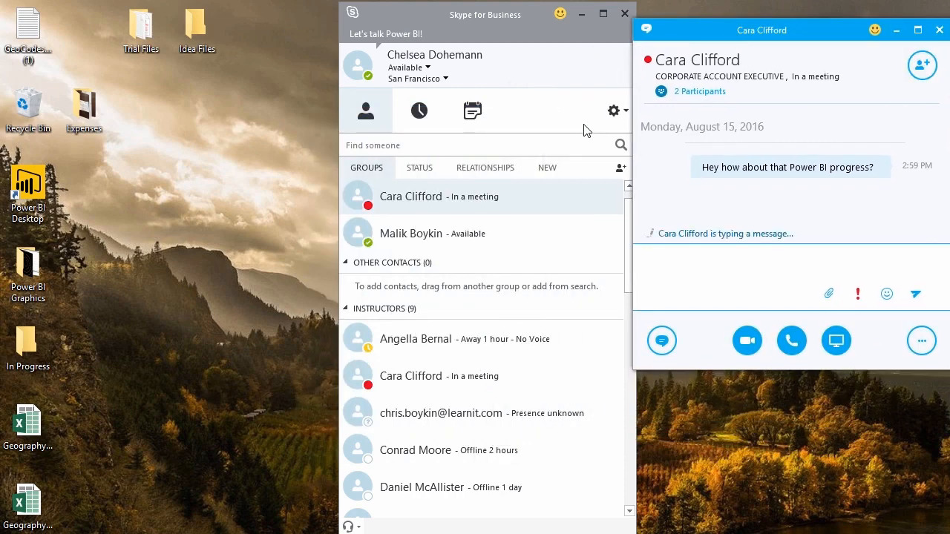
{"action": "key", "text": "ctrl+2"}
{"action": "left_click_drag", "start_coordinate": [682, 247], "coordinate": [639, 331]}
{"action": "key", "text": "Escape"}
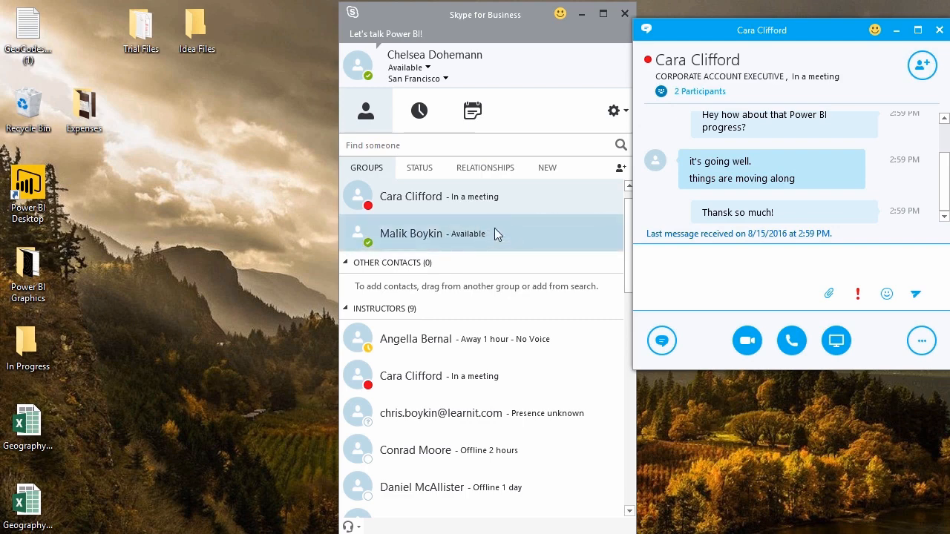
- Select both favorite contacts together and examine their shared communication options without choosing any
{"action": "left_click", "coordinate": [486, 193]}
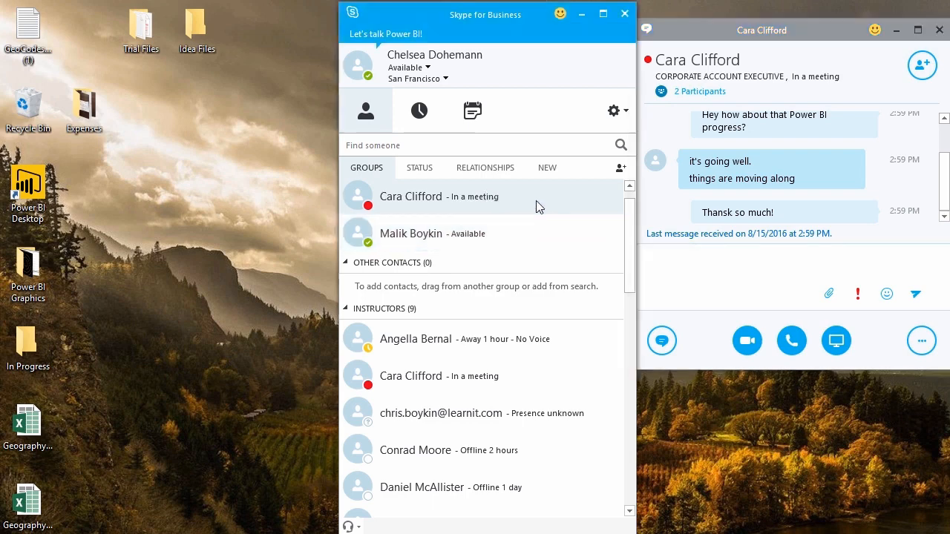
{"action": "left_click", "coordinate": [537, 227]}
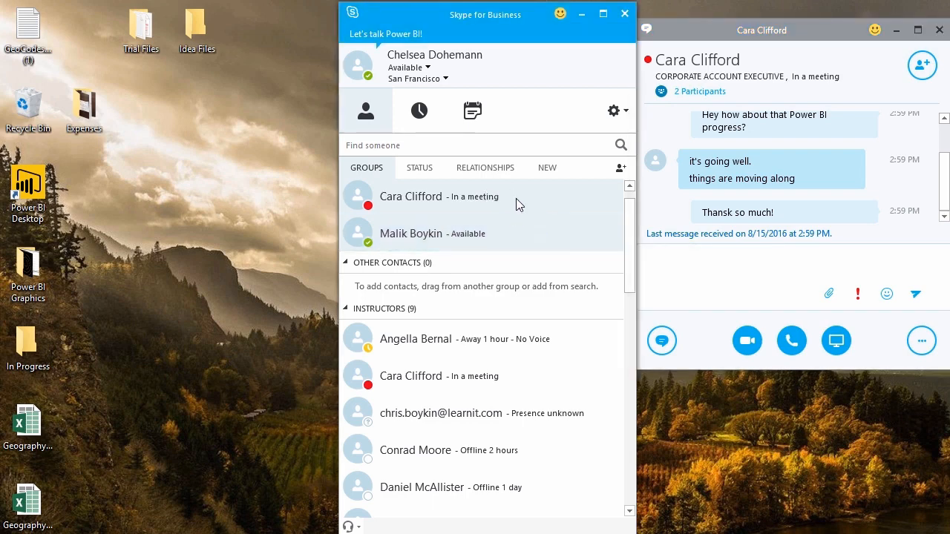
{"action": "right_click", "coordinate": [516, 205]}
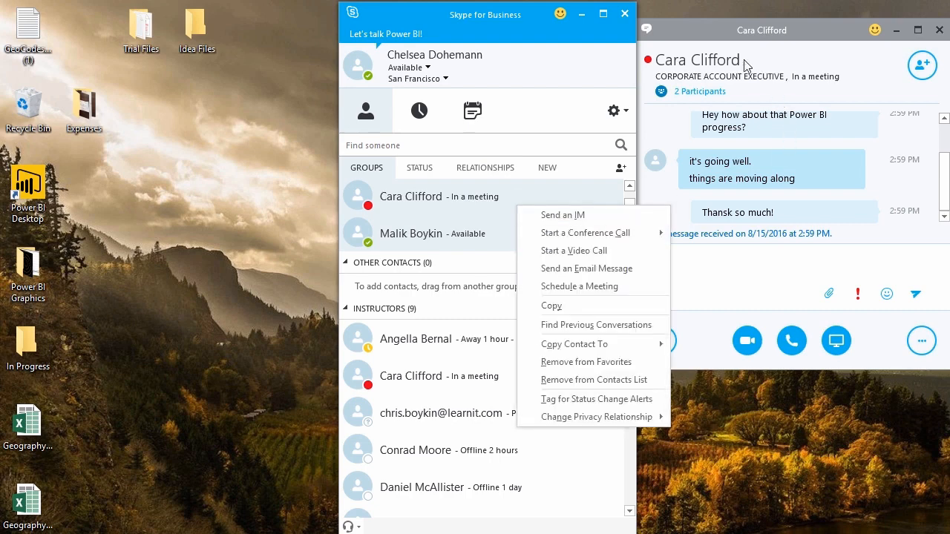
{"action": "left_click", "coordinate": [739, 274]}
{"action": "left_click", "coordinate": [730, 268]}
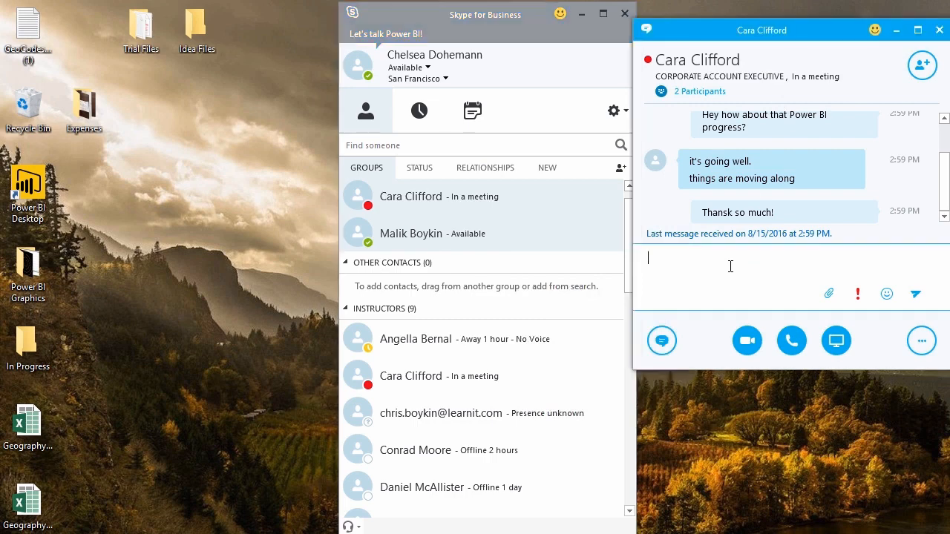
{"action": "left_click", "coordinate": [555, 211]}
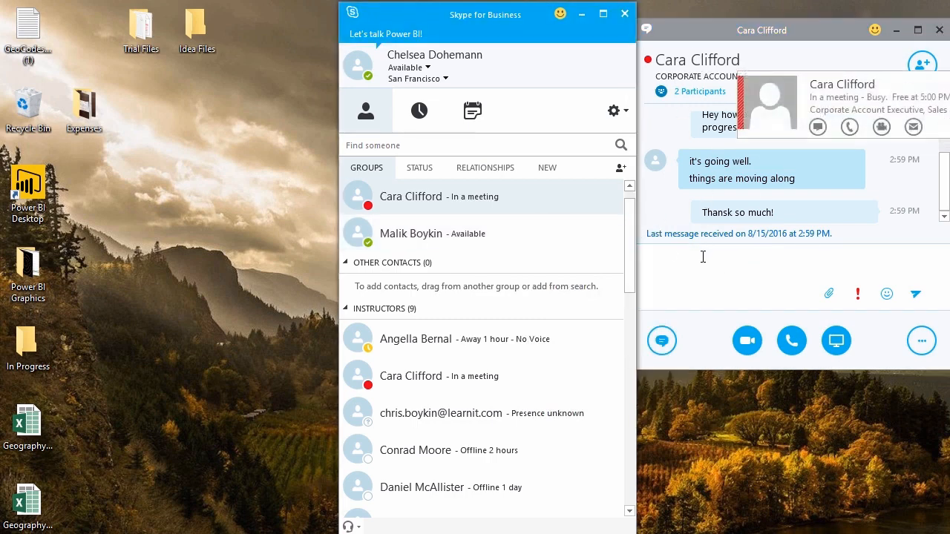
- Invite the second favorite contact into the open conversation by searching for their first name
{"action": "left_click", "coordinate": [921, 67]}
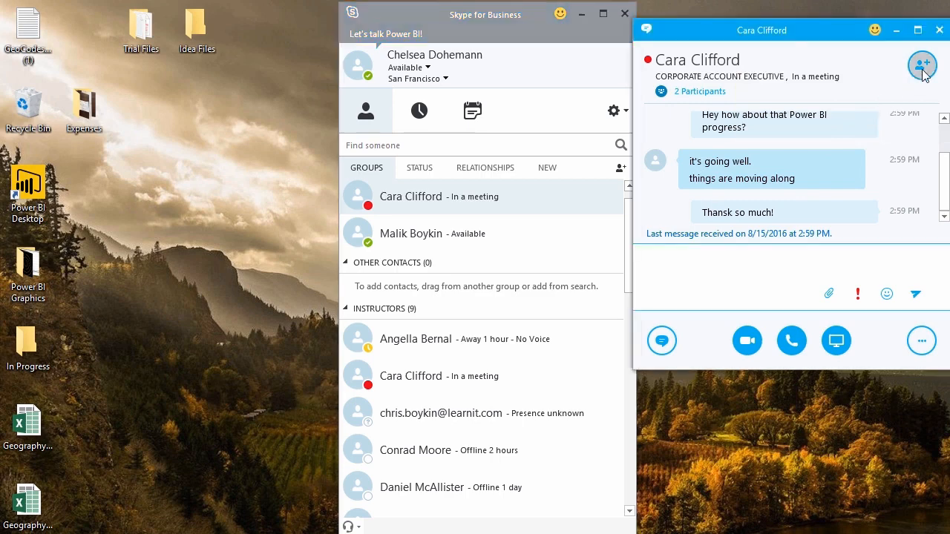
{"action": "type", "text": "malik"}
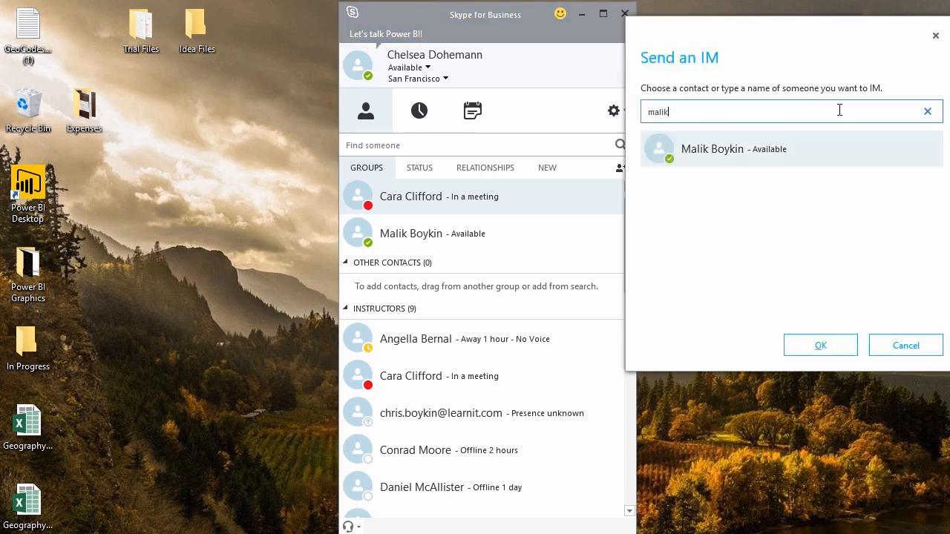
{"action": "left_click", "coordinate": [718, 165]}
{"action": "double_click", "coordinate": [719, 165]}
- Send a message welcoming the added colleague to the conversation, followed by "Thanks so much for your help!"
{"action": "type", "text": "Welcome to the conversation Malik!"}
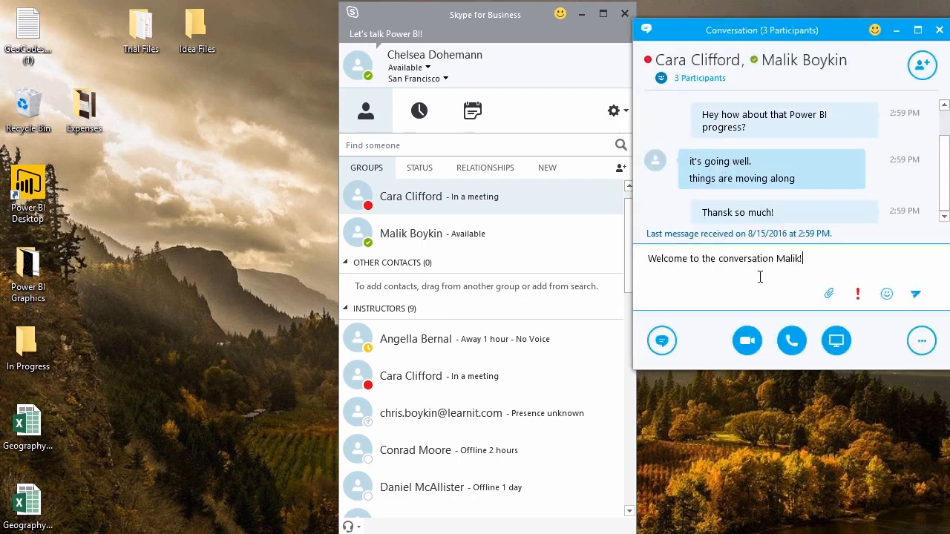
{"action": "key", "text": "Return"}
{"action": "type", "text": "Thanks so much for your help!"}
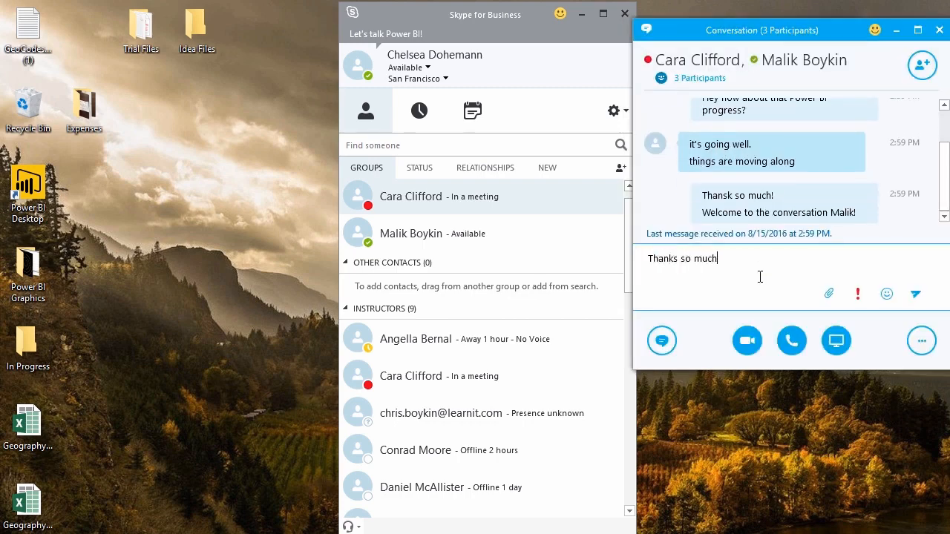
{"action": "key", "text": "Return"}
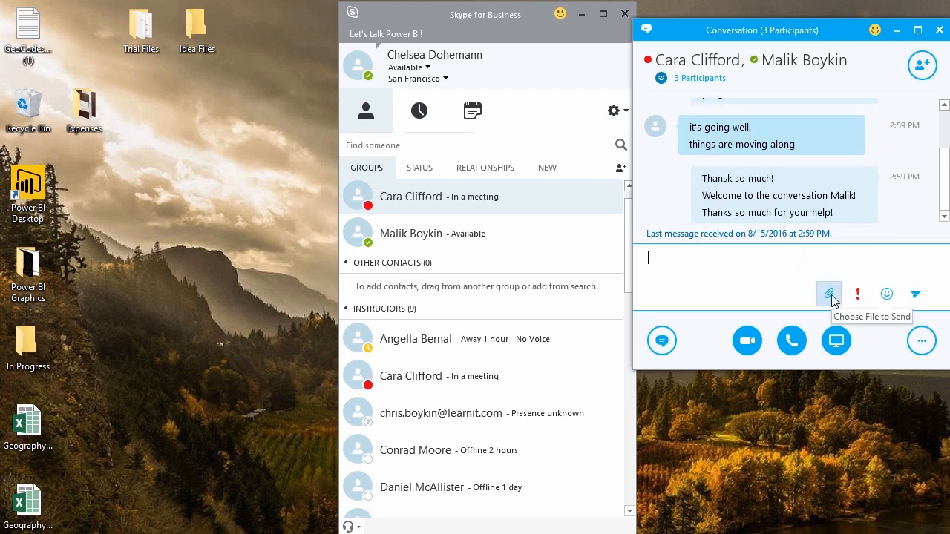
- Send the group a high-importance sunglasses emoticon and the message "Ok would you both mind collaborating on the Power BI project with me?"
{"action": "left_click", "coordinate": [887, 295]}
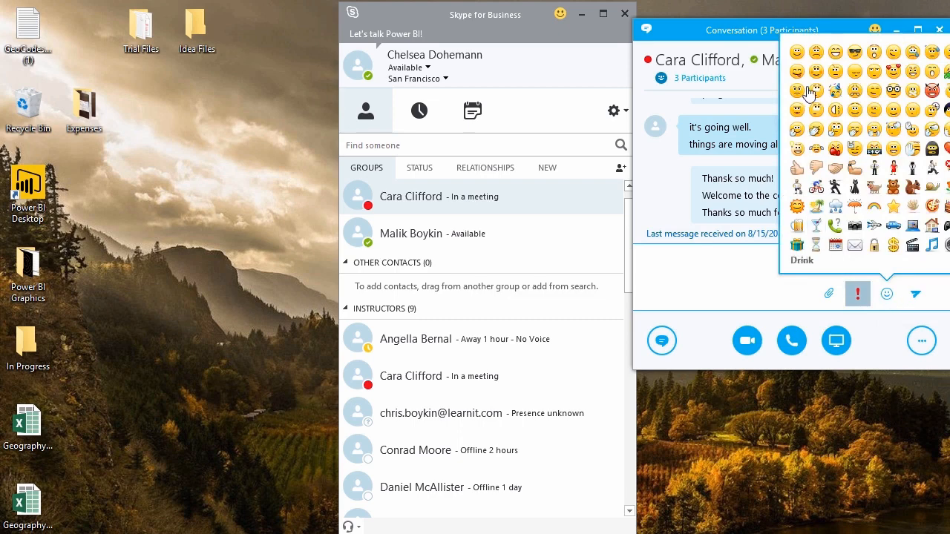
{"action": "left_click", "coordinate": [854, 56]}
{"action": "key", "text": "Return"}
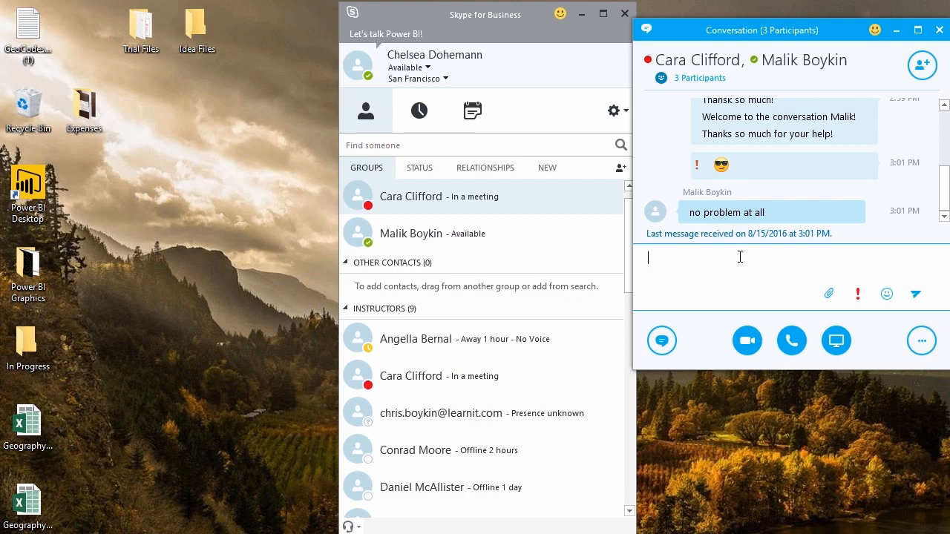
{"action": "type", "text": "Ok would you both mind collaborating on the Power BI project with me?"}
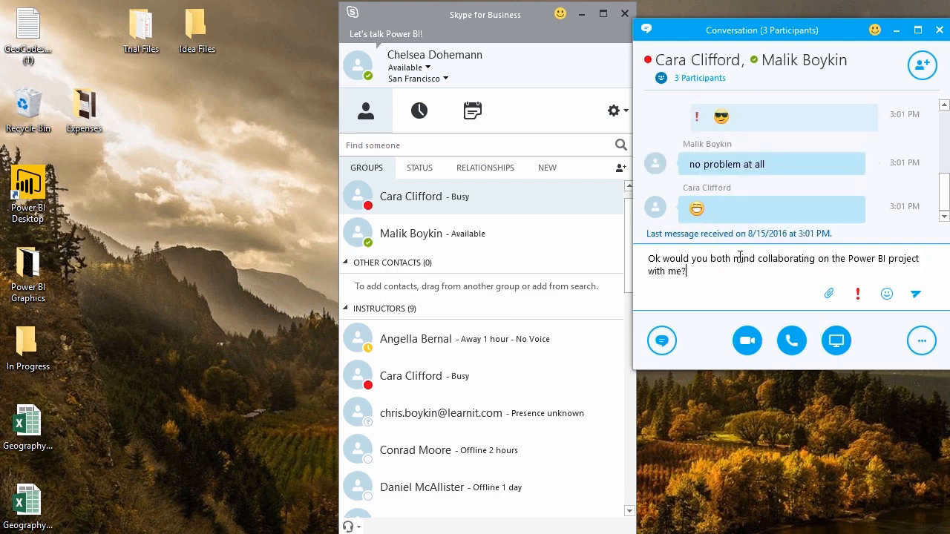
{"action": "key", "text": "Return"}
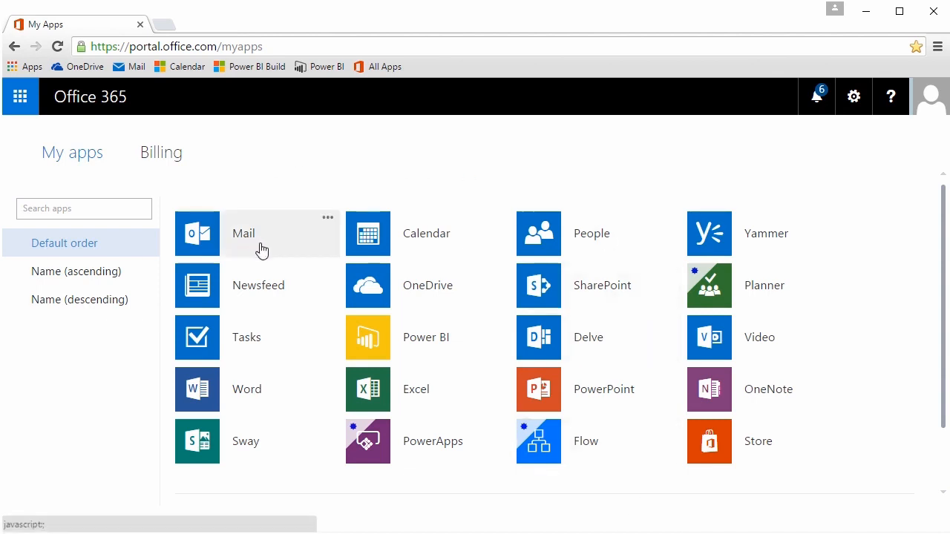
- Open OneDrive, search the files for "power bi" and open Microsoft's Power BI Walkthrough.docx
{"action": "left_click", "coordinate": [360, 294]}
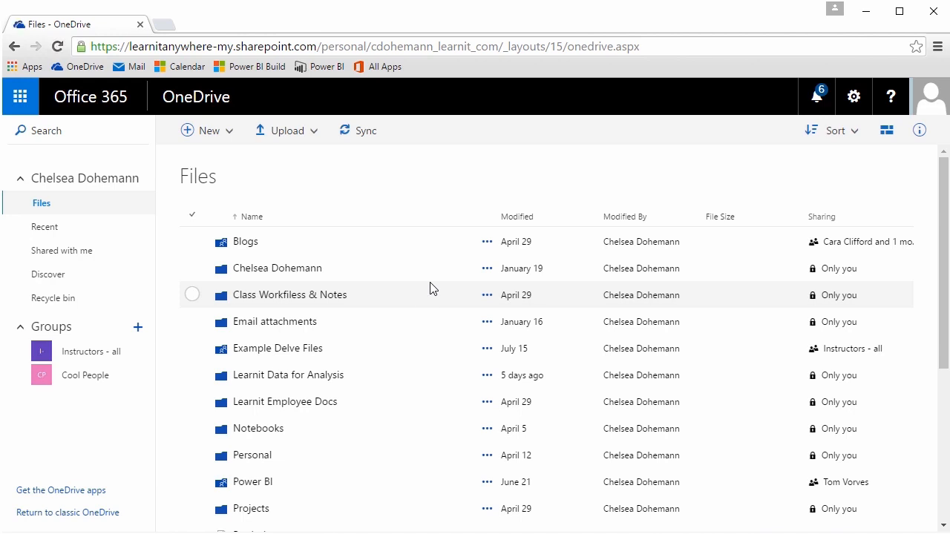
{"action": "left_click", "coordinate": [64, 140]}
{"action": "type", "text": "power bi"}
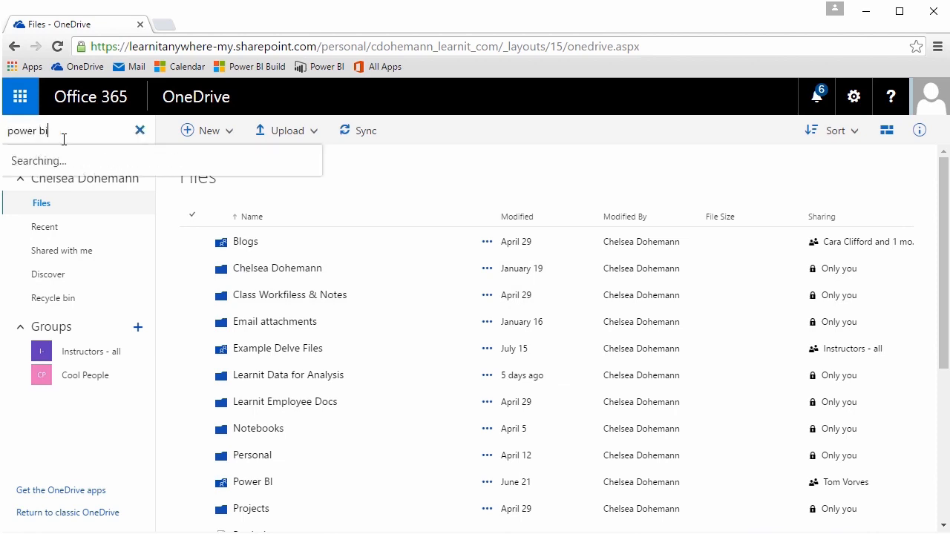
{"action": "key", "text": "Return"}
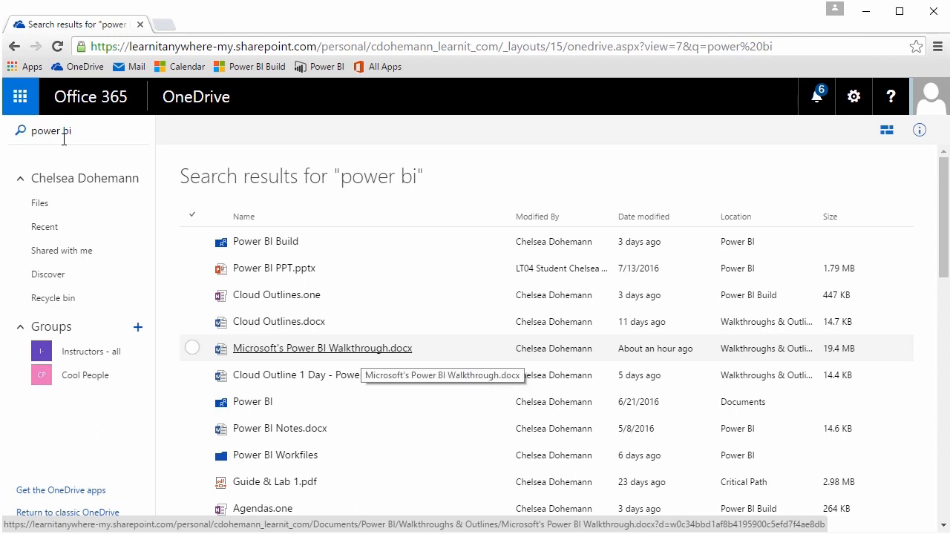
{"action": "left_click", "coordinate": [349, 349]}
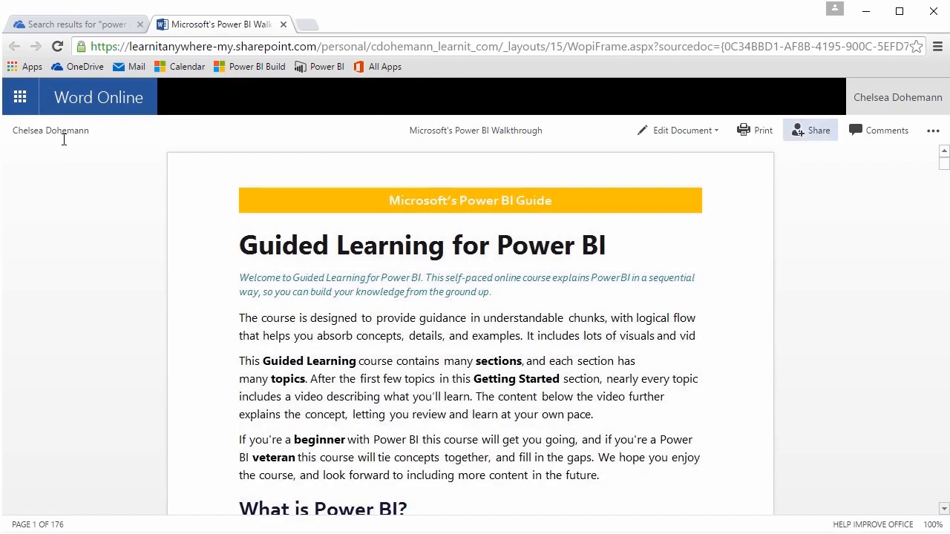
- Prepare a sharing invitation for the walkthrough document, adding both chat colleagues by first name with Can edit permission
{"action": "left_click", "coordinate": [810, 130]}
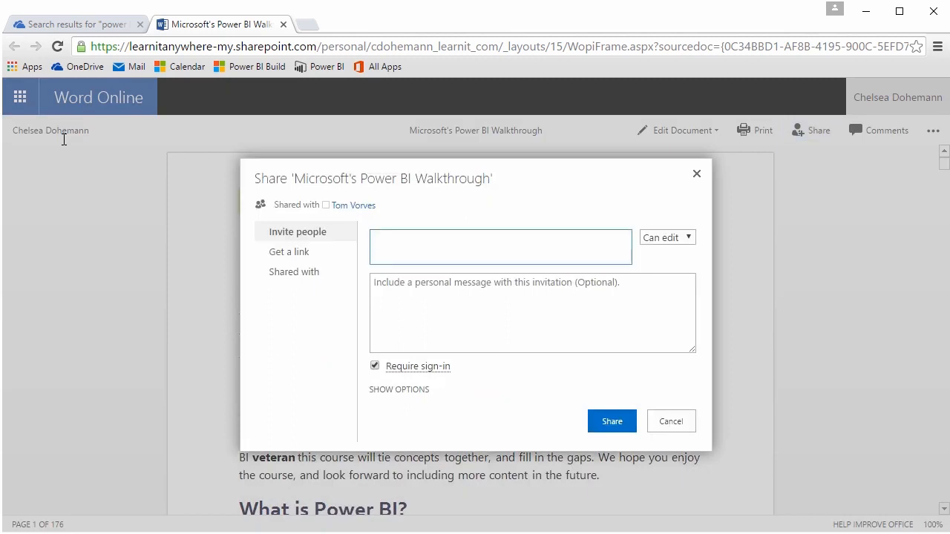
{"action": "type", "text": "cara"}
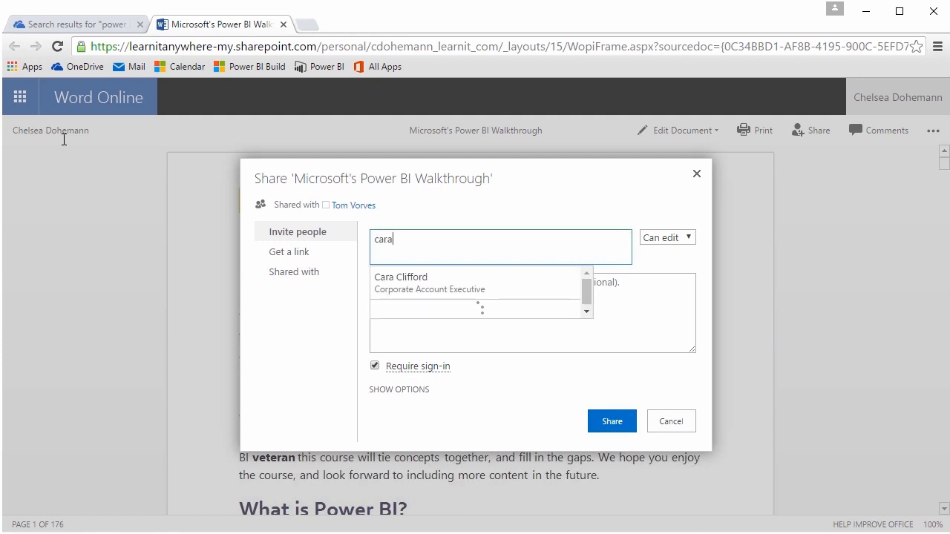
{"action": "key", "text": "Return"}
{"action": "type", "text": "Malik"}
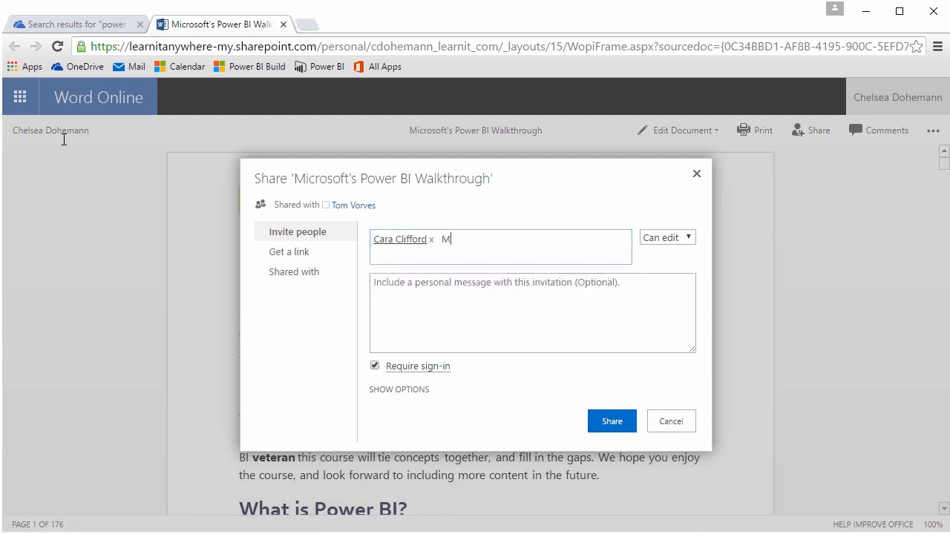
{"action": "key", "text": "Down"}
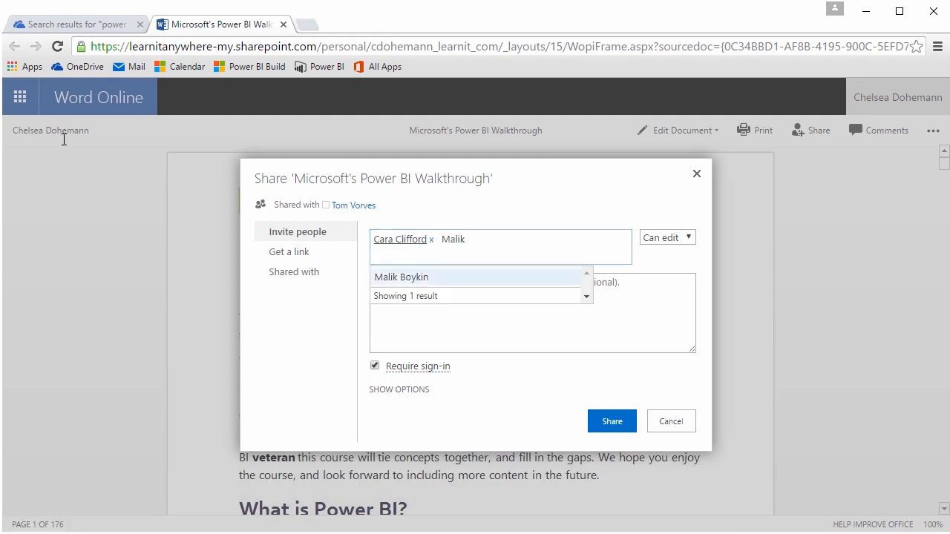
{"action": "key", "text": "Return"}
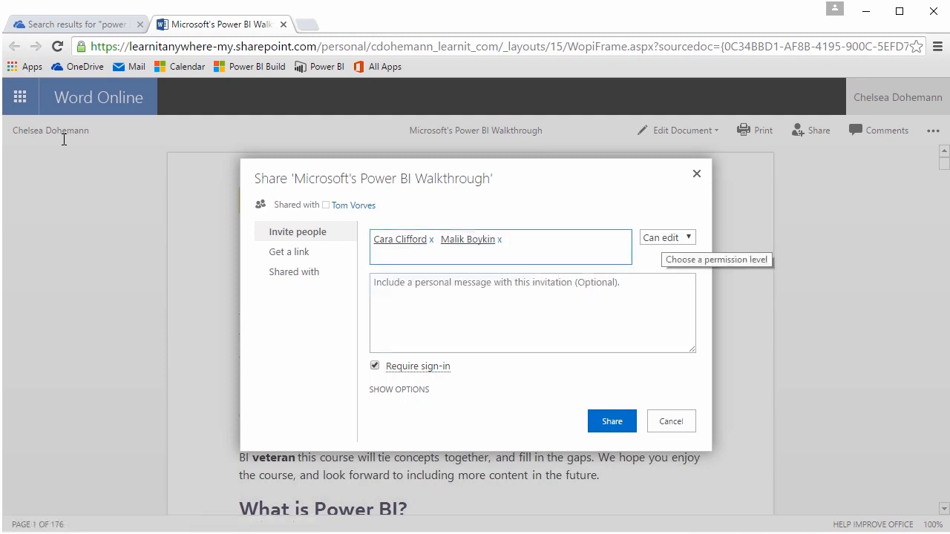
{"action": "left_click", "coordinate": [667, 237]}
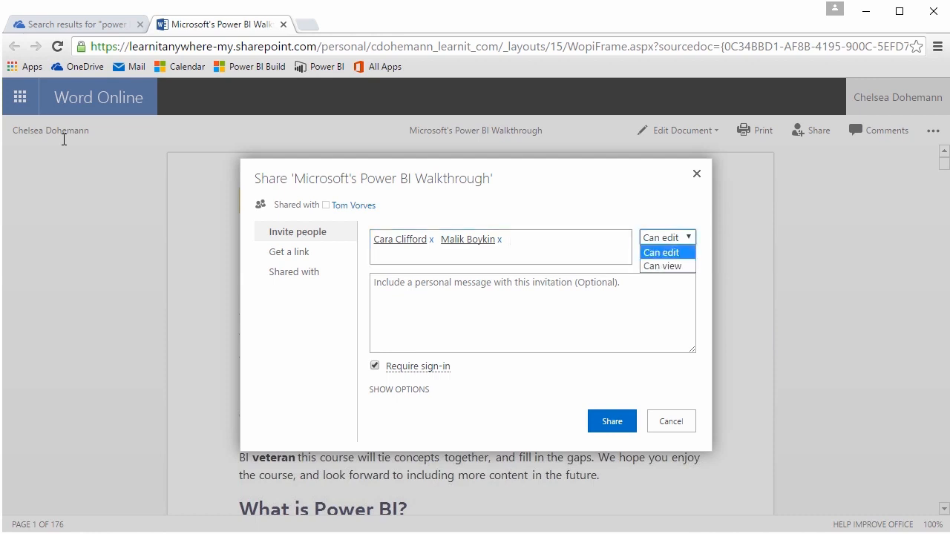
{"action": "key", "text": "Return"}
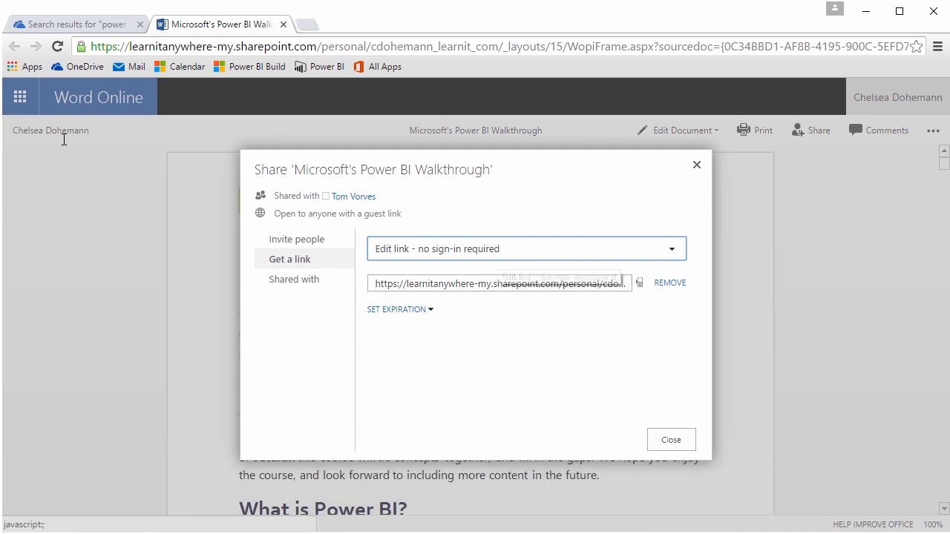
- Check the document's link and existing sharing permissions, and send the invitation to the two colleagues
{"action": "left_click", "coordinate": [294, 279]}
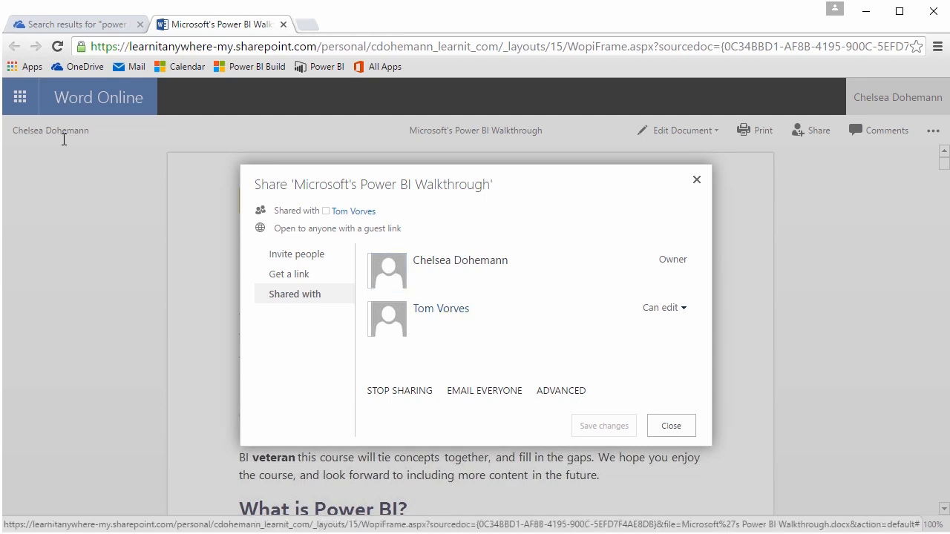
{"action": "left_click", "coordinate": [663, 307]}
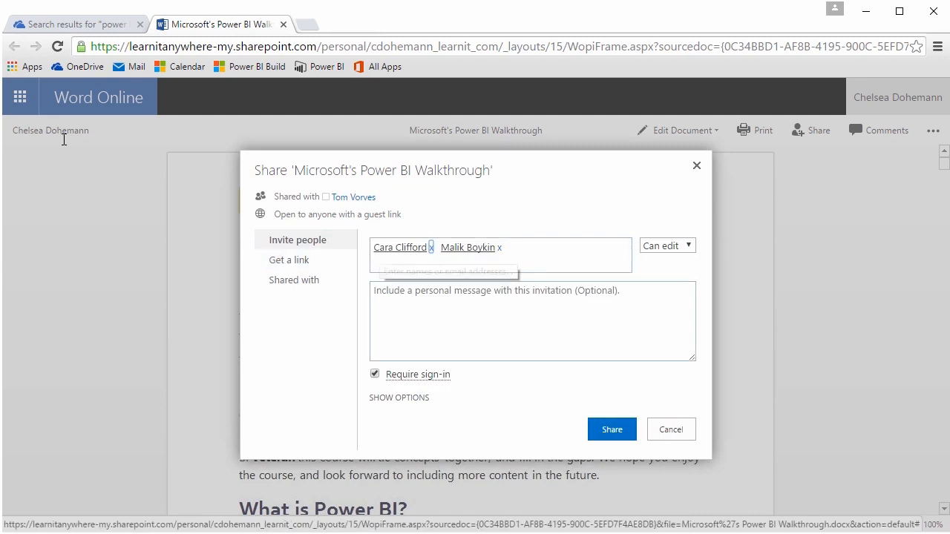
{"action": "left_click", "coordinate": [612, 430]}
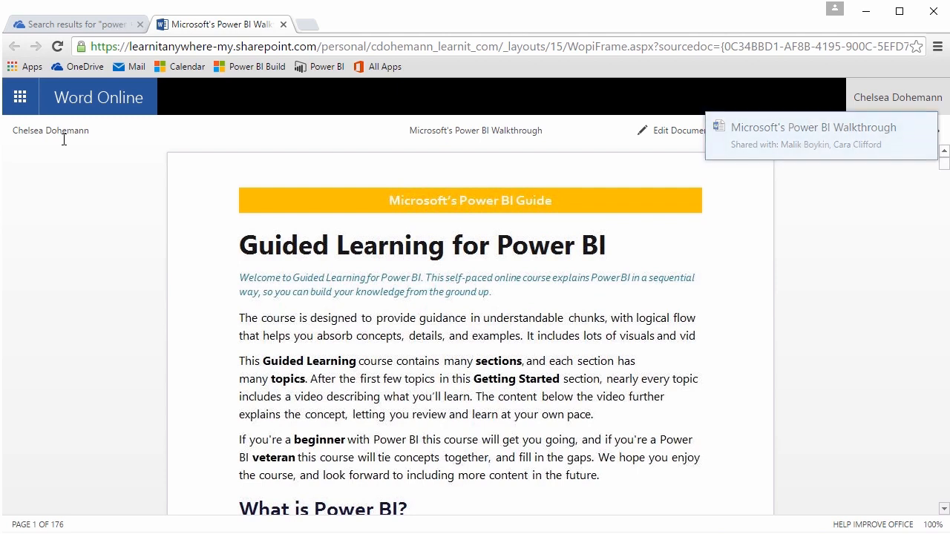
- Open the walkthrough document for editing in the browser with Word Online
{"action": "key", "text": "Tab"}
{"action": "key", "text": "Return"}
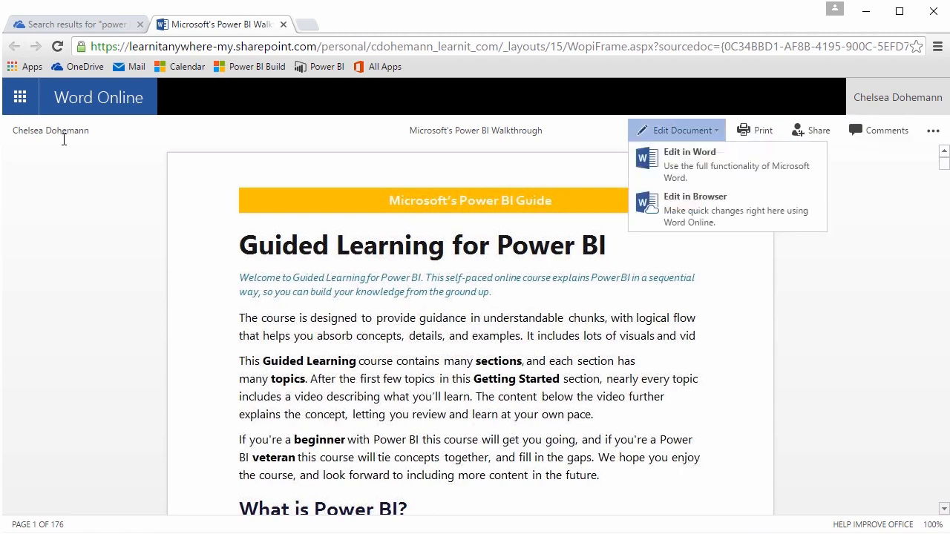
{"action": "key", "text": "Down"}
{"action": "key", "text": "Down"}
{"action": "key", "text": "Return"}
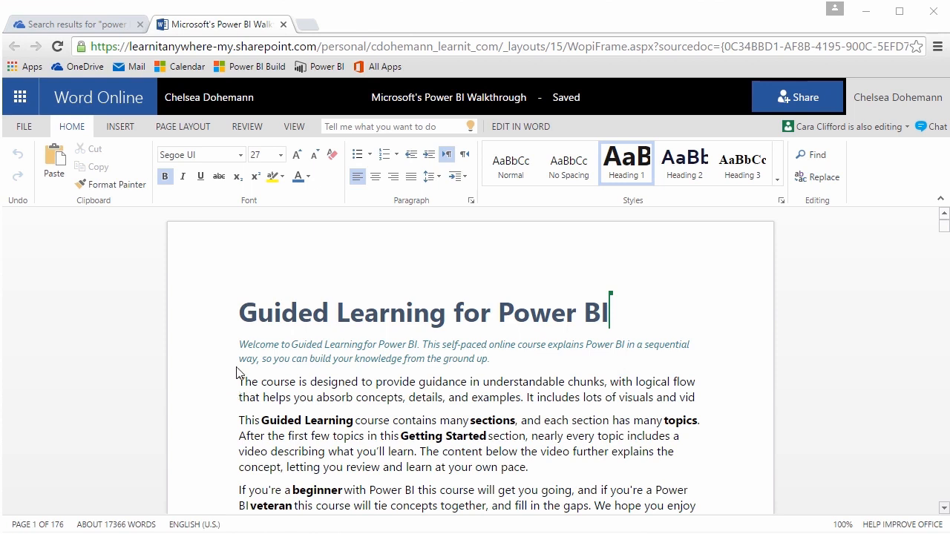
- Highlight the two-line paragraph beginning "The course is designed to provide guidance" in yellow
{"action": "left_click", "coordinate": [222, 386]}
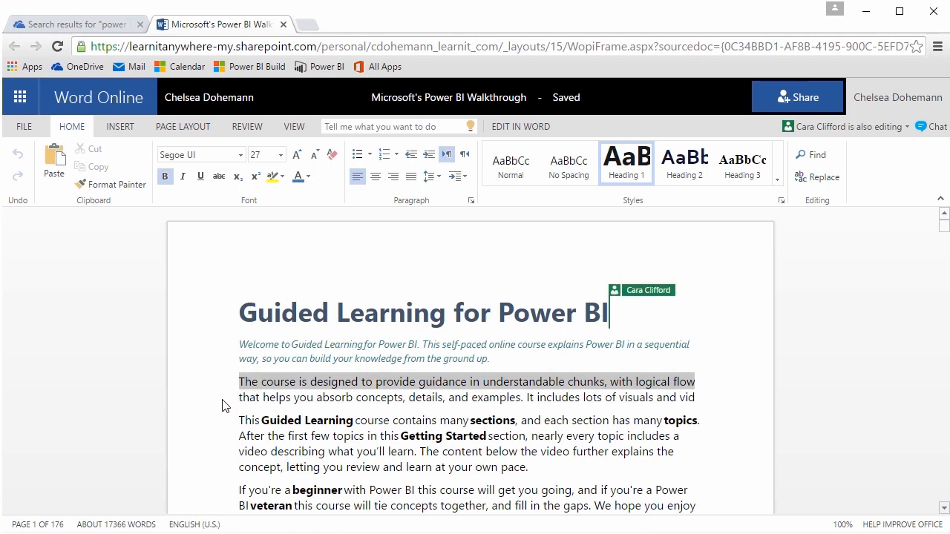
{"action": "left_click_drag", "start_coordinate": [222, 412], "coordinate": [220, 415]}
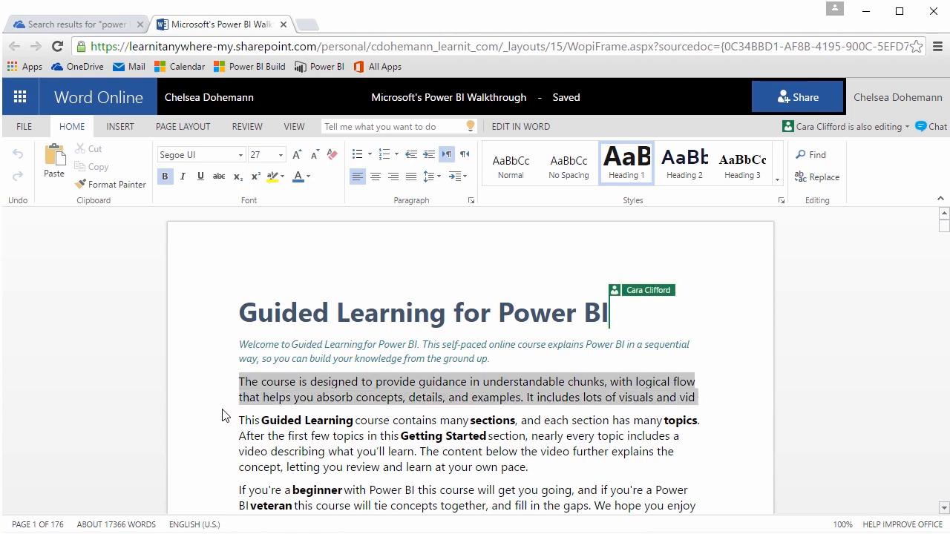
{"action": "left_click", "coordinate": [272, 176]}
{"action": "left_click", "coordinate": [274, 195]}
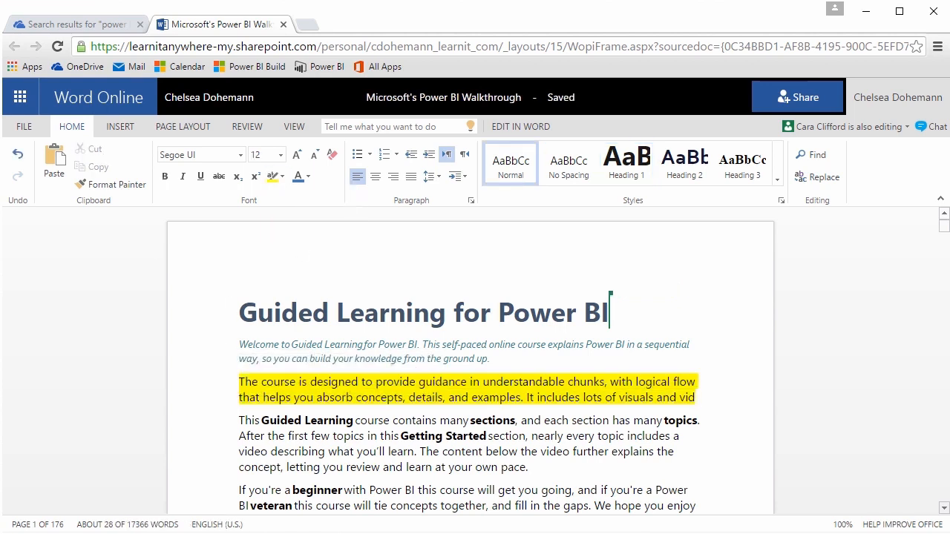
{"action": "left_click", "coordinate": [481, 436]}
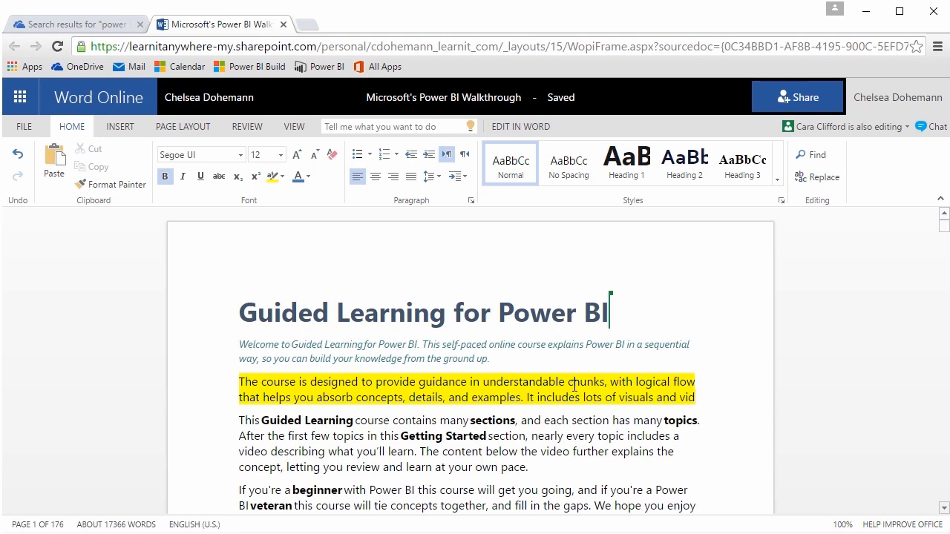
- Show the document's edit activity to see who has been changing what
{"action": "left_click", "coordinate": [297, 130]}
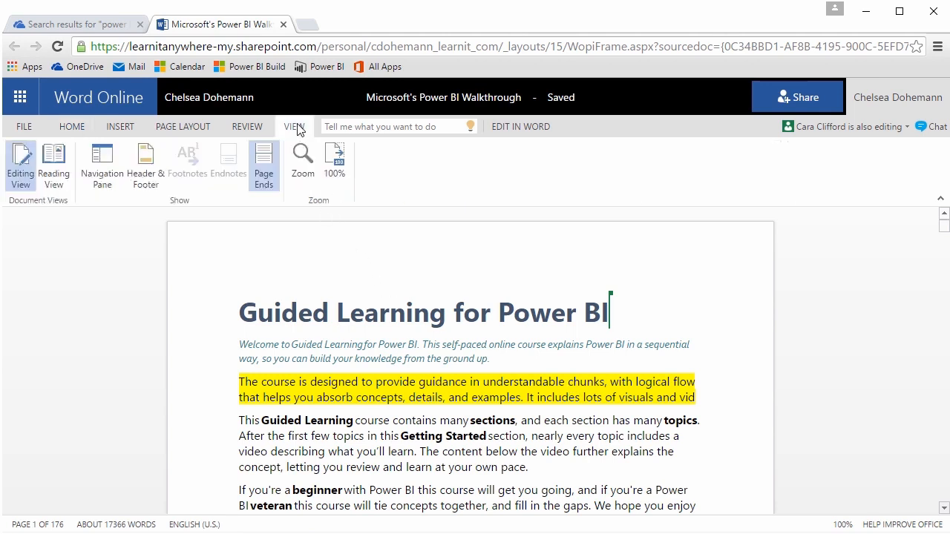
{"action": "left_click", "coordinate": [258, 128]}
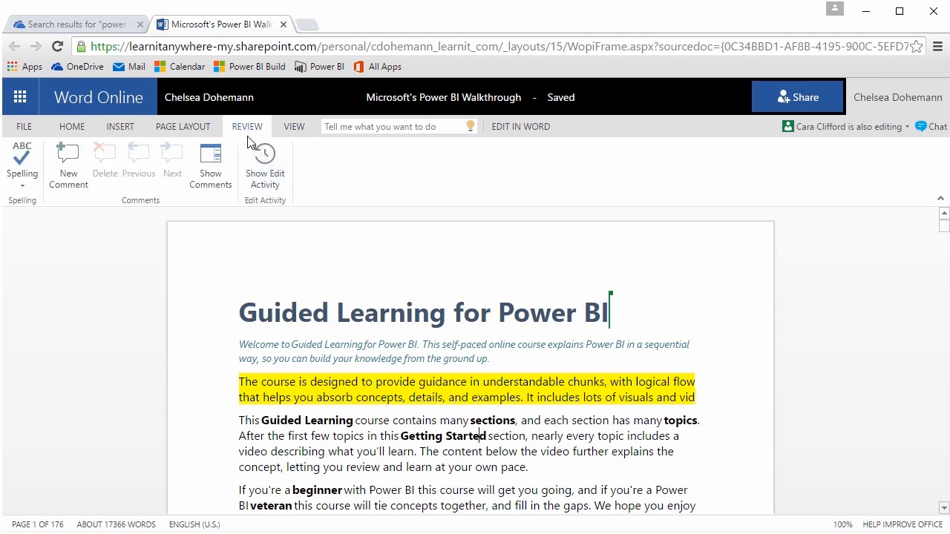
{"action": "left_click", "coordinate": [279, 187]}
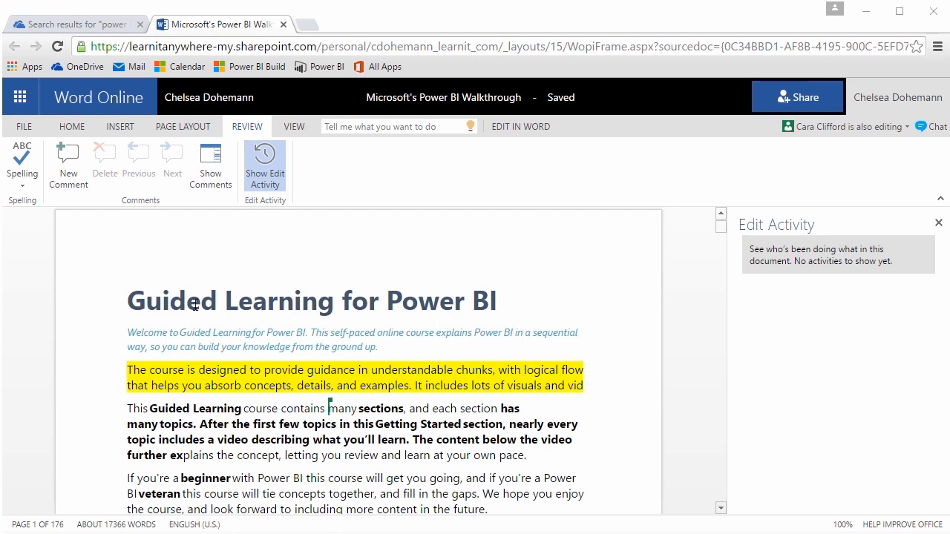
- Switch to Outlook mail and open the Instructors - all group
{"action": "left_click", "coordinate": [20, 98]}
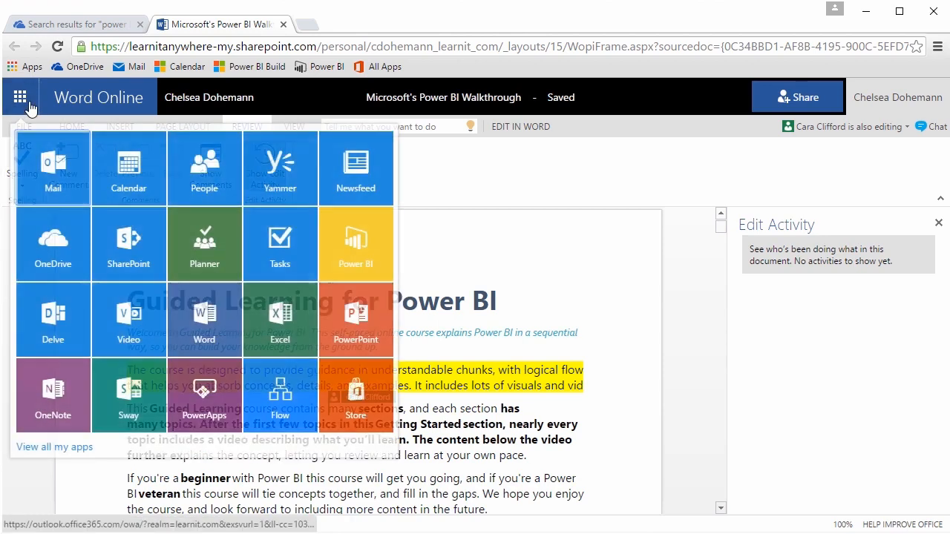
{"action": "left_click", "coordinate": [53, 167]}
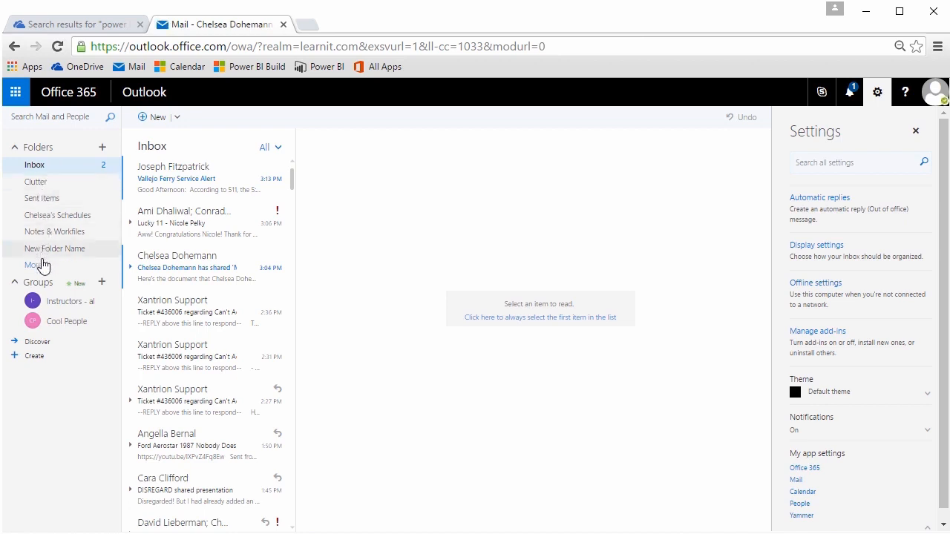
{"action": "left_click", "coordinate": [70, 309]}
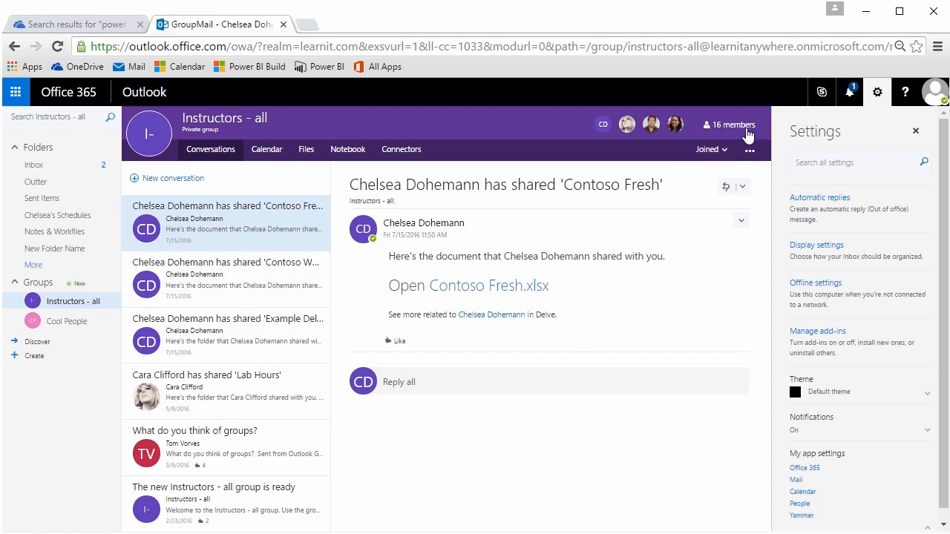
- Send the group a new conversation reading "Hey guys? What's your favorite thing about collaborating?"
{"action": "left_click", "coordinate": [181, 185]}
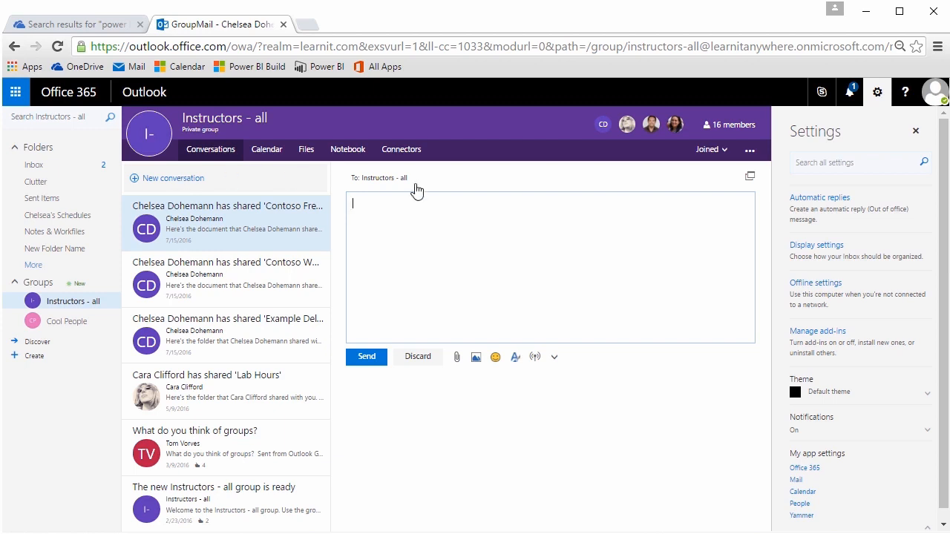
{"action": "type", "text": "Hey guys? What"}
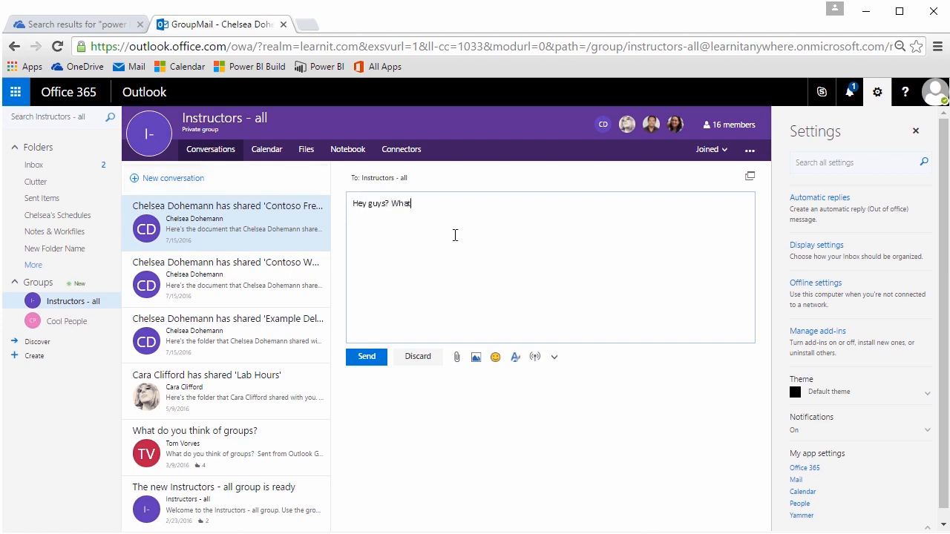
{"action": "type", "text": "'s your favorite thing about collaborating?"}
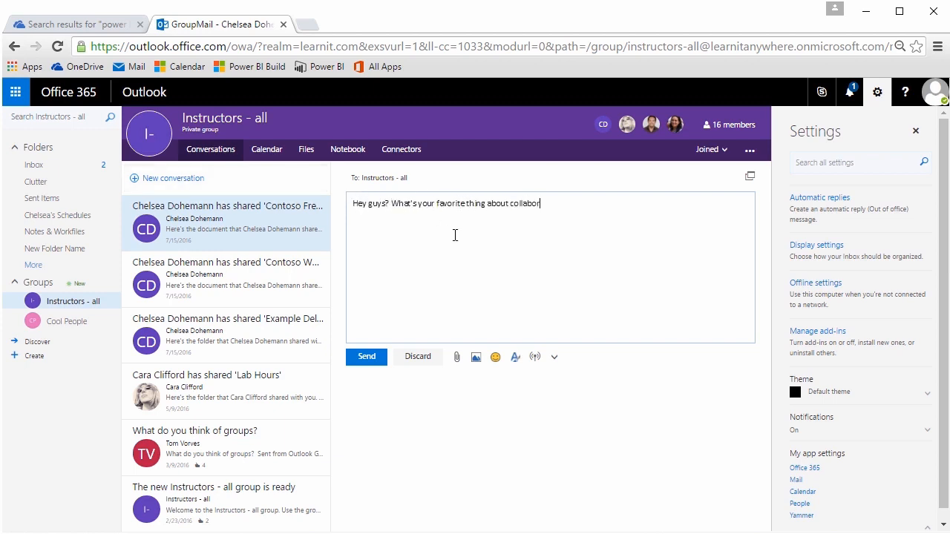
{"action": "left_click", "coordinate": [367, 357]}
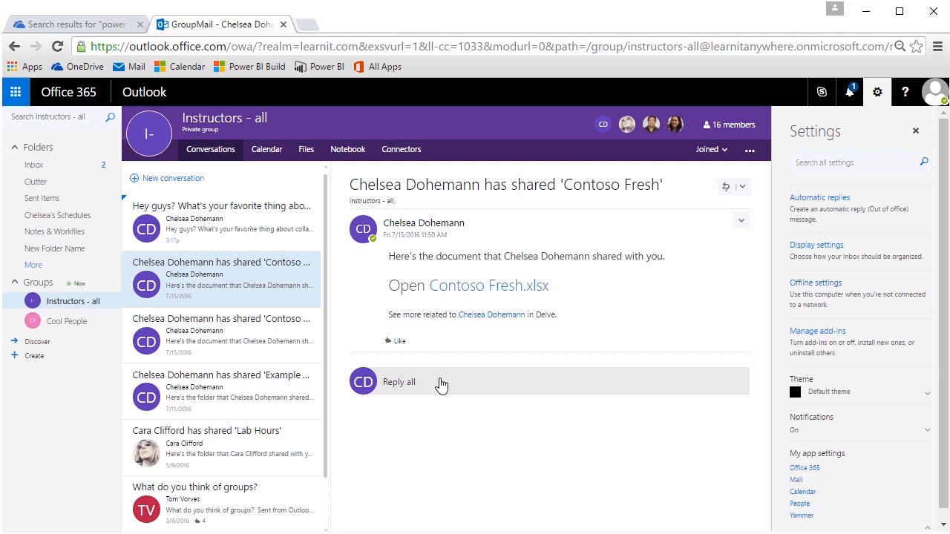
- Open the Instructors - all group calendar and save a "Group Discussion" event to it for Wednesday, August 17, 2016, 9:00 to 10:00 AM, inviting the group
{"action": "left_click", "coordinate": [275, 157]}
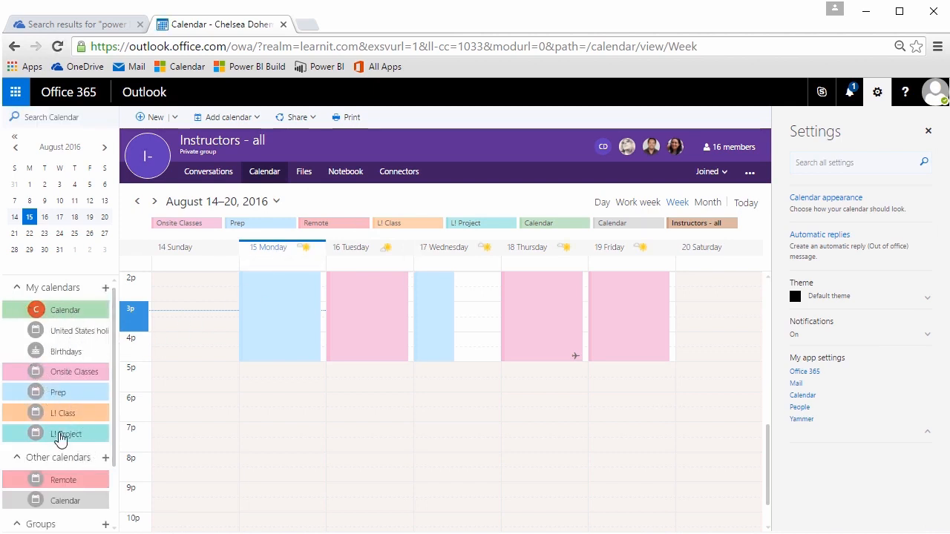
{"action": "scroll", "coordinate": [60, 439], "scroll_direction": "down", "scroll_amount": 2}
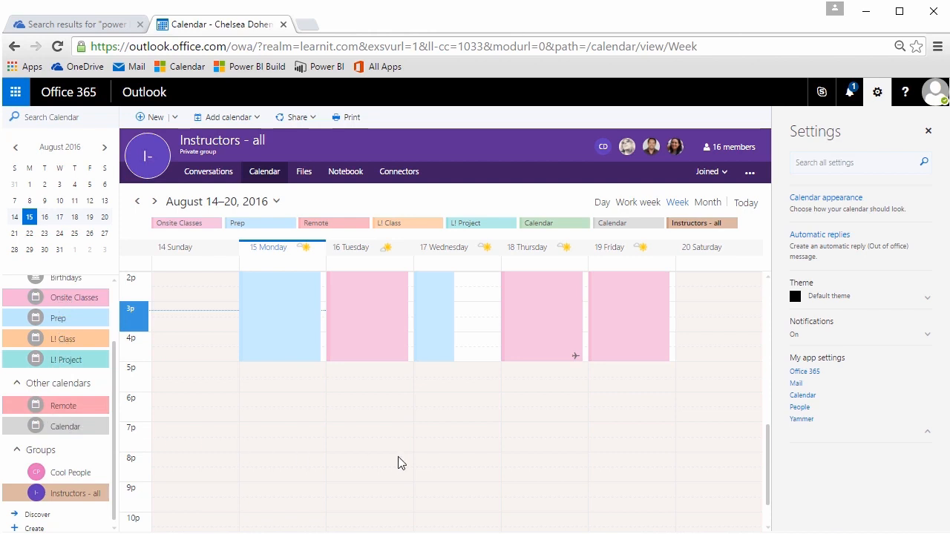
{"action": "scroll", "coordinate": [508, 452], "scroll_direction": "up", "scroll_amount": 1}
{"action": "scroll", "coordinate": [508, 447], "scroll_direction": "up", "scroll_amount": 3}
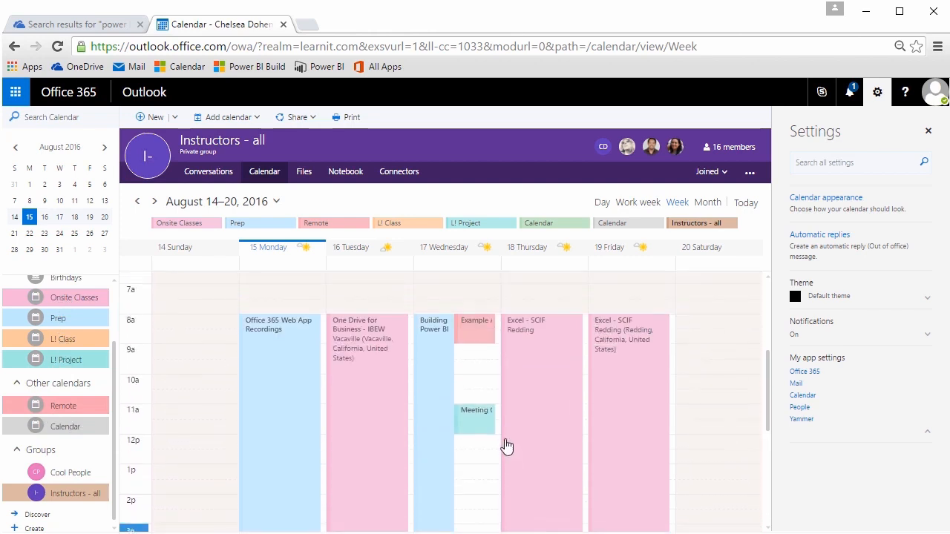
{"action": "left_click", "coordinate": [477, 365]}
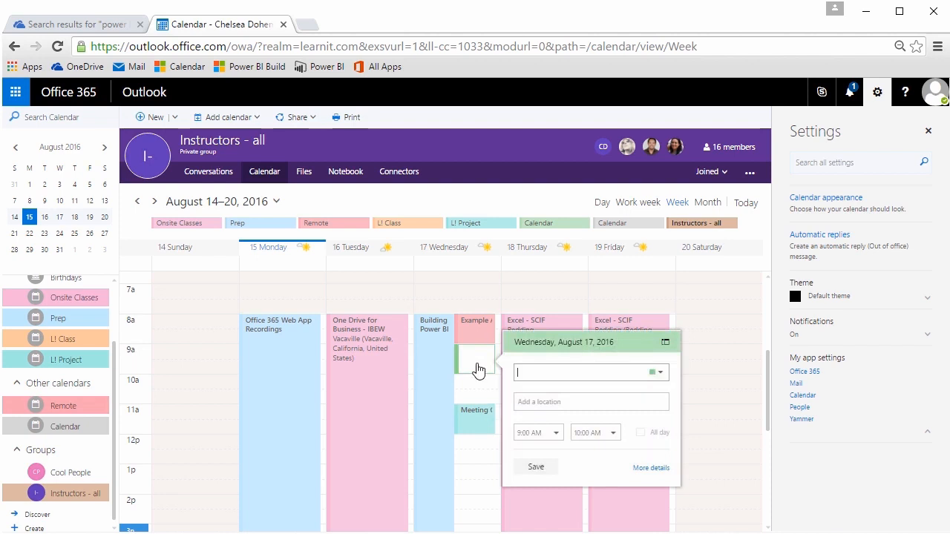
{"action": "type", "text": "Group Discussion"}
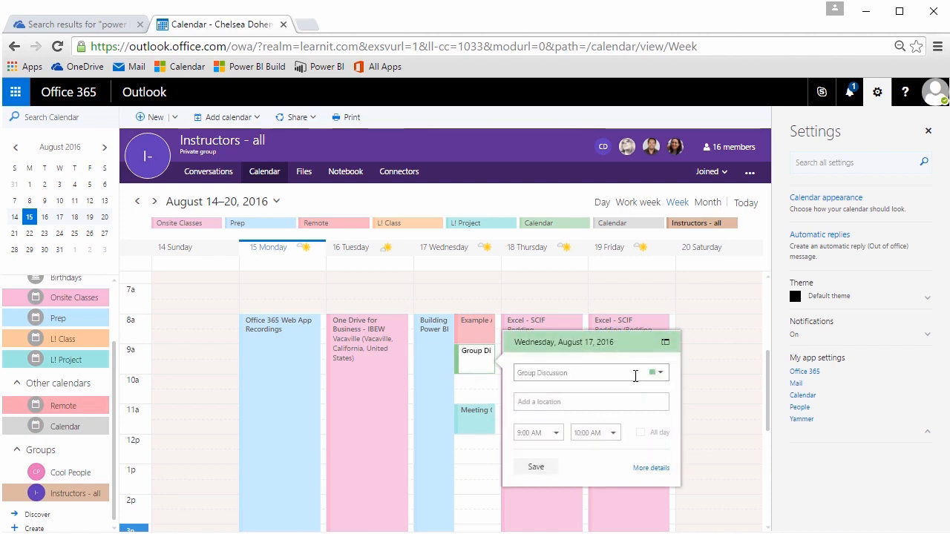
{"action": "left_click", "coordinate": [660, 372]}
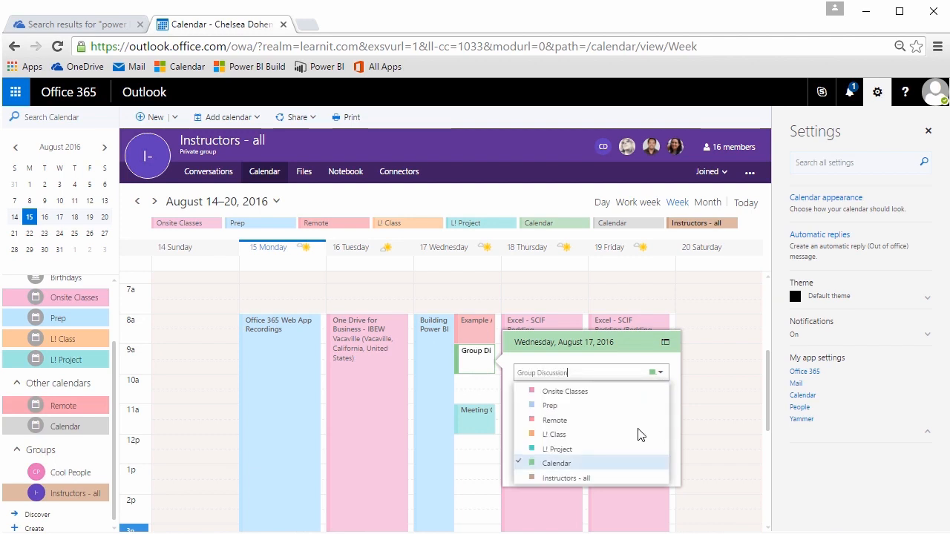
{"action": "left_click", "coordinate": [585, 479]}
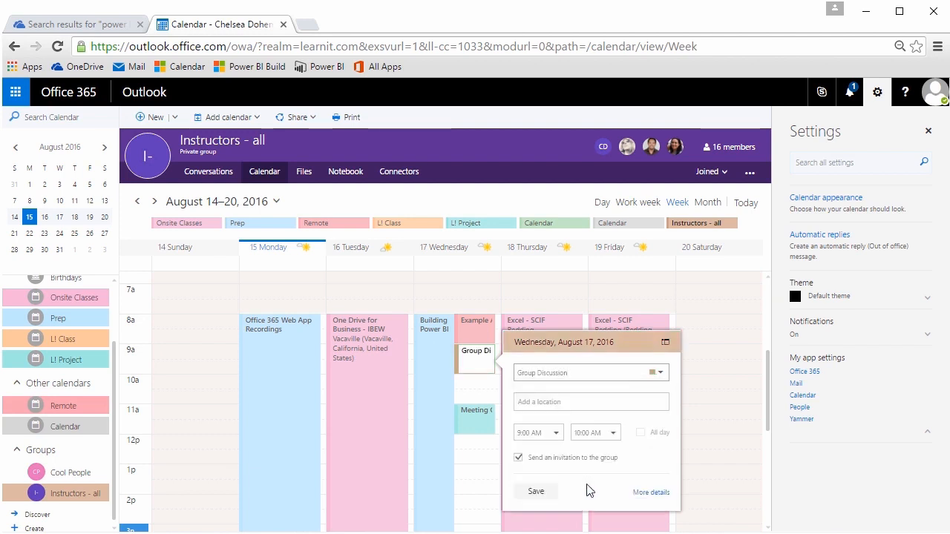
{"action": "left_click", "coordinate": [537, 492]}
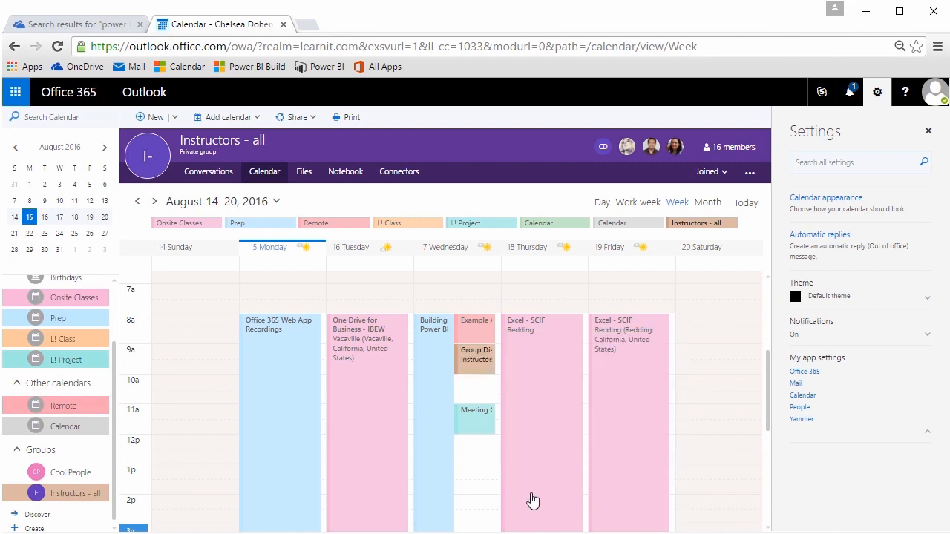
- Review the options for creating and uploading items in the Instructors - all file library, and close the library
{"action": "left_click", "coordinate": [311, 184]}
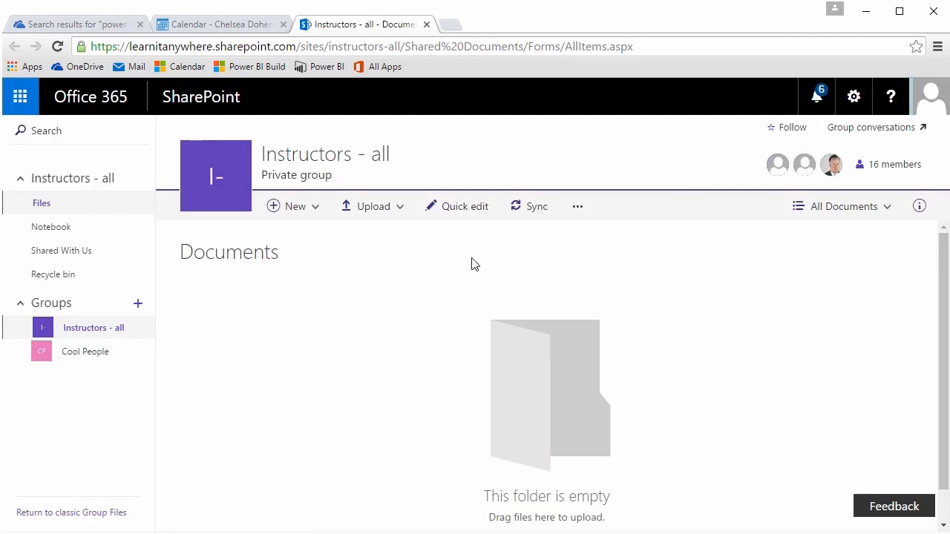
{"action": "left_click", "coordinate": [315, 210]}
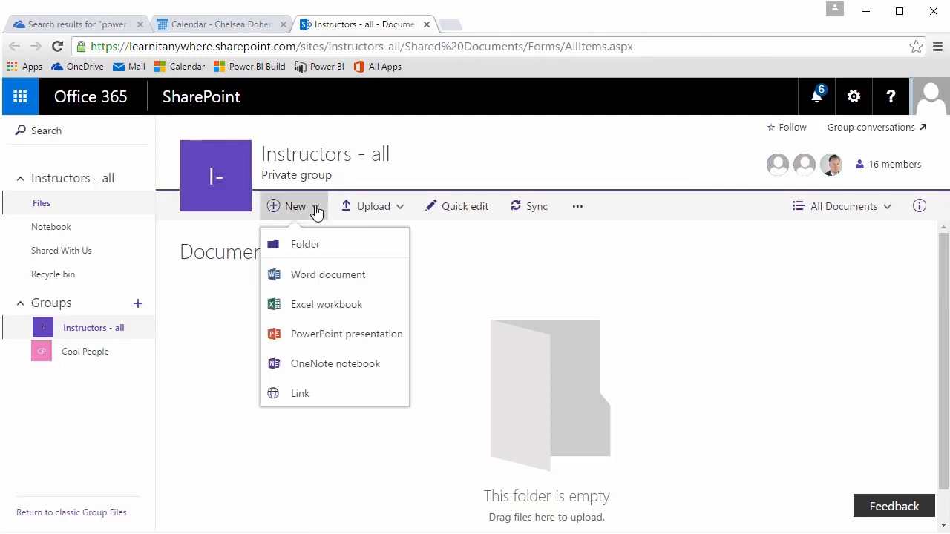
{"action": "left_click", "coordinate": [393, 207]}
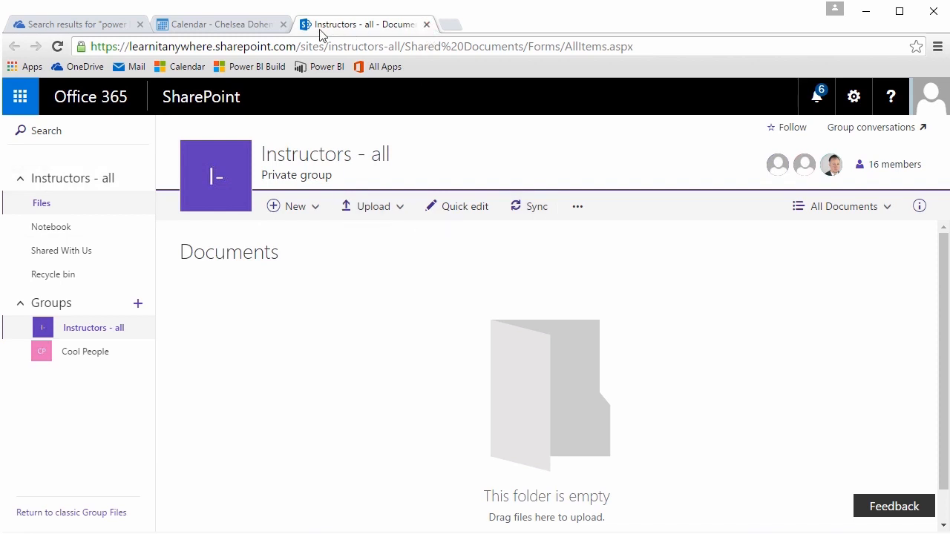
{"action": "left_click_drag", "start_coordinate": [319, 30], "coordinate": [498, 129]}
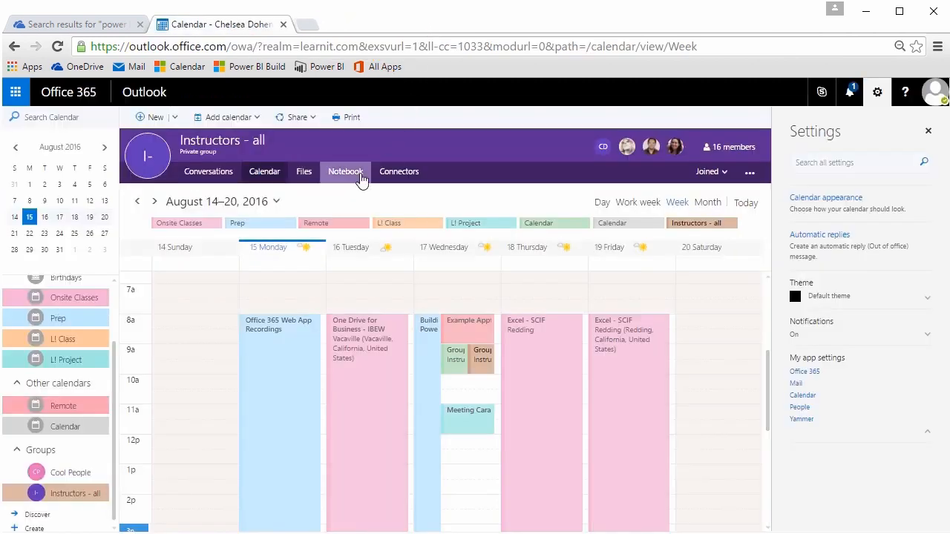
- Open the Instructors - all group's notebook in OneNote Online and create a section named "Section 1"
{"action": "left_click", "coordinate": [361, 181]}
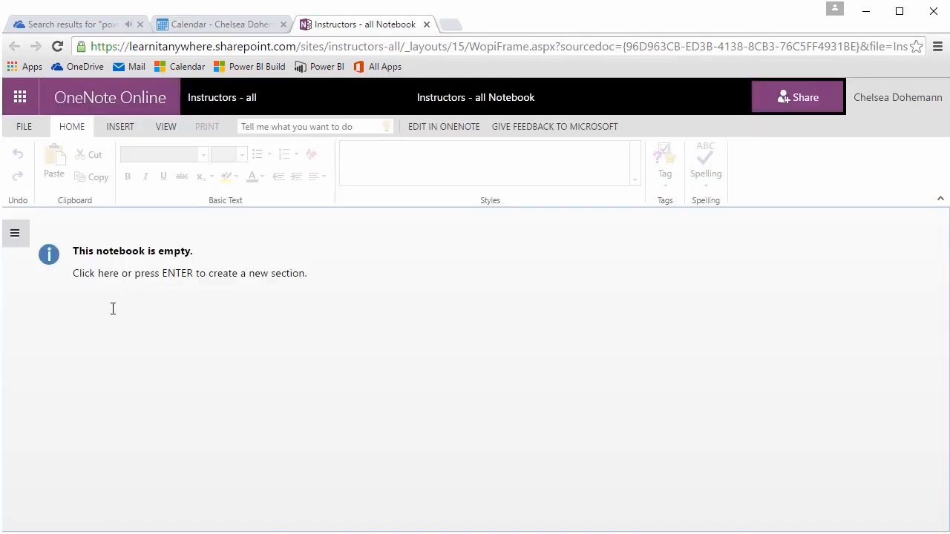
{"action": "left_click", "coordinate": [15, 236]}
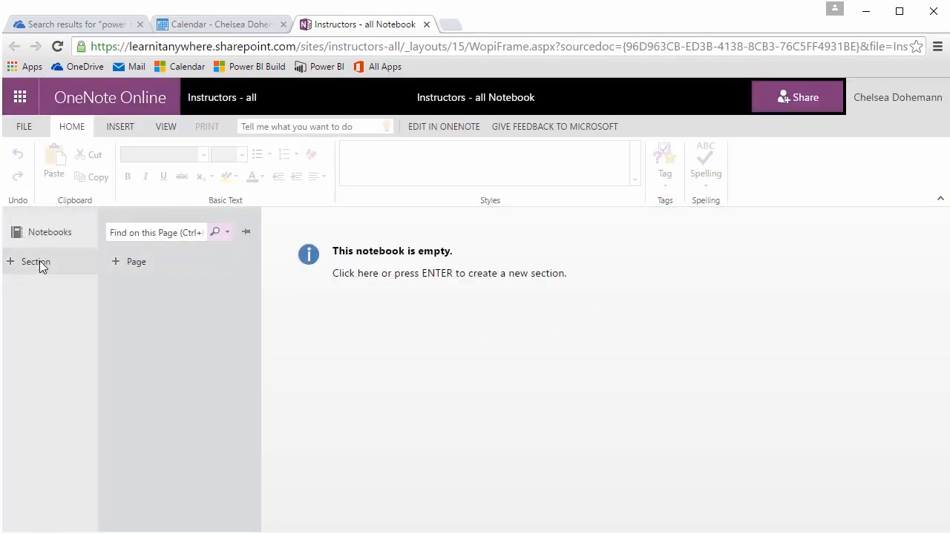
{"action": "left_click", "coordinate": [37, 264]}
{"action": "type", "text": "Se"}
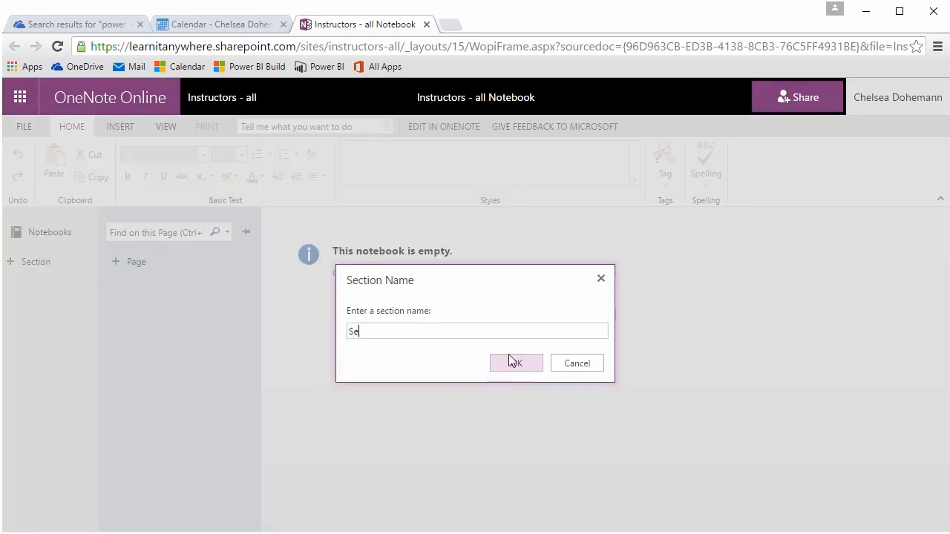
{"action": "type", "text": "ction 1"}
{"action": "left_click", "coordinate": [509, 356]}
- Add a new page to Section 1 with the title "Group Notebook Notes"
{"action": "left_click", "coordinate": [161, 268]}
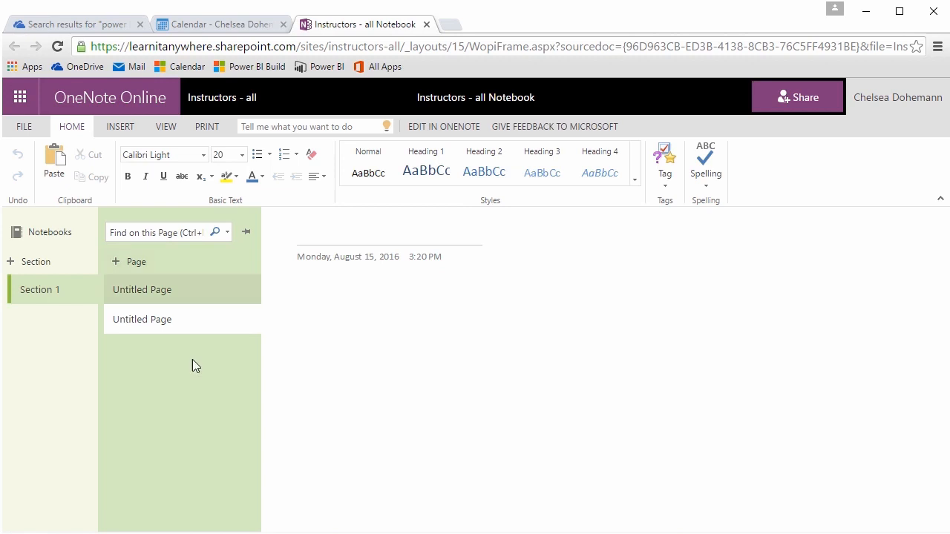
{"action": "type", "text": "G"}
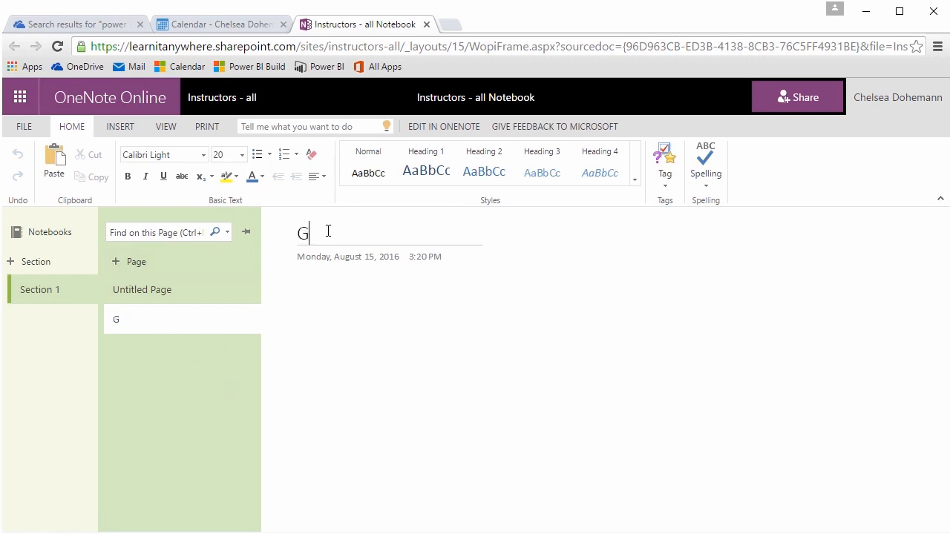
{"action": "type", "text": "roup Notebo"}
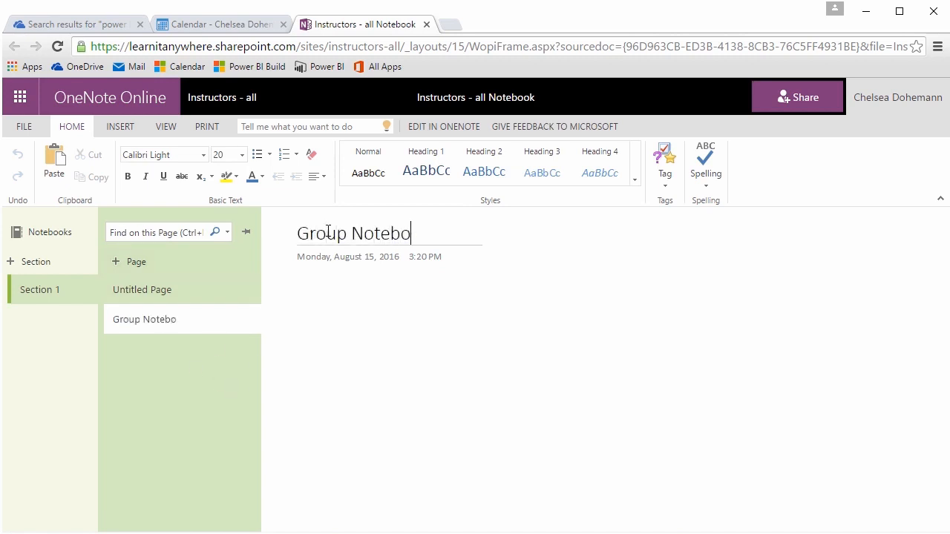
{"action": "type", "text": "ok Notes"}
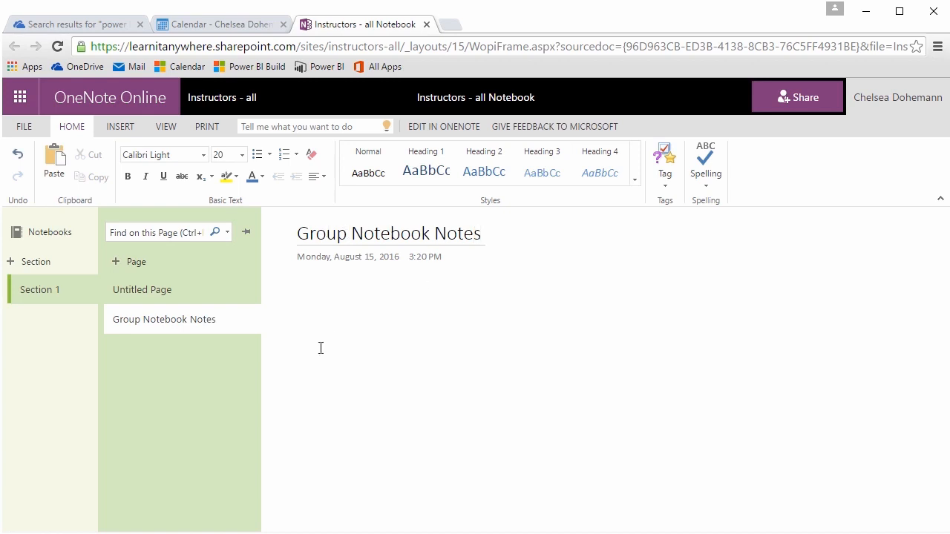
- Enter the sample note "ejfnksnfknsdfnsamf" in the page body and switch back to the Outlook calendar
{"action": "key", "text": "Return"}
{"action": "type", "text": "ejfnksnfknsdfnsamf"}
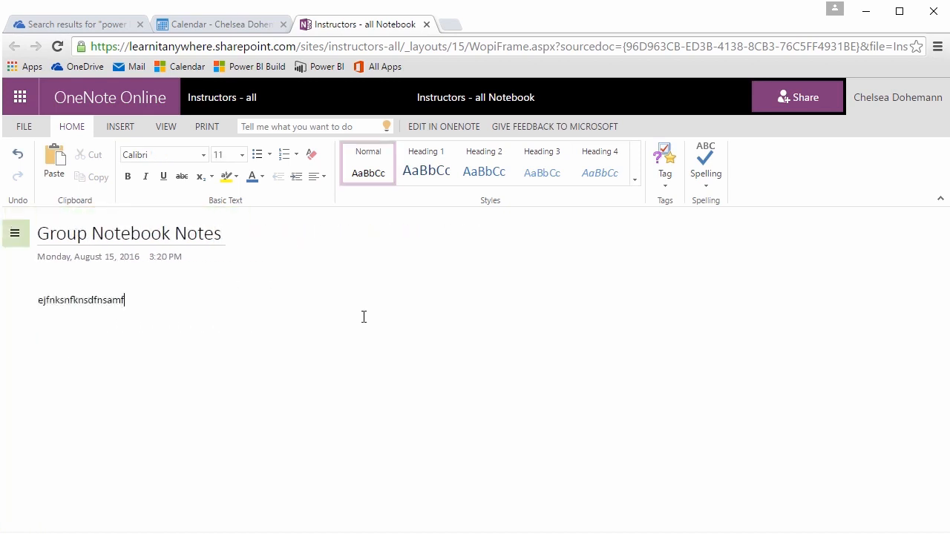
{"action": "left_click", "coordinate": [364, 317]}
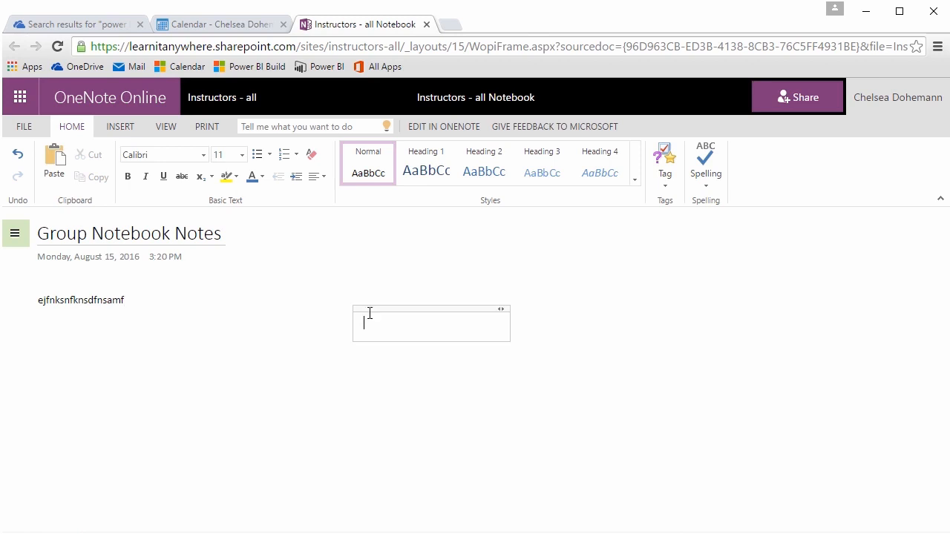
{"action": "left_click", "coordinate": [257, 26]}
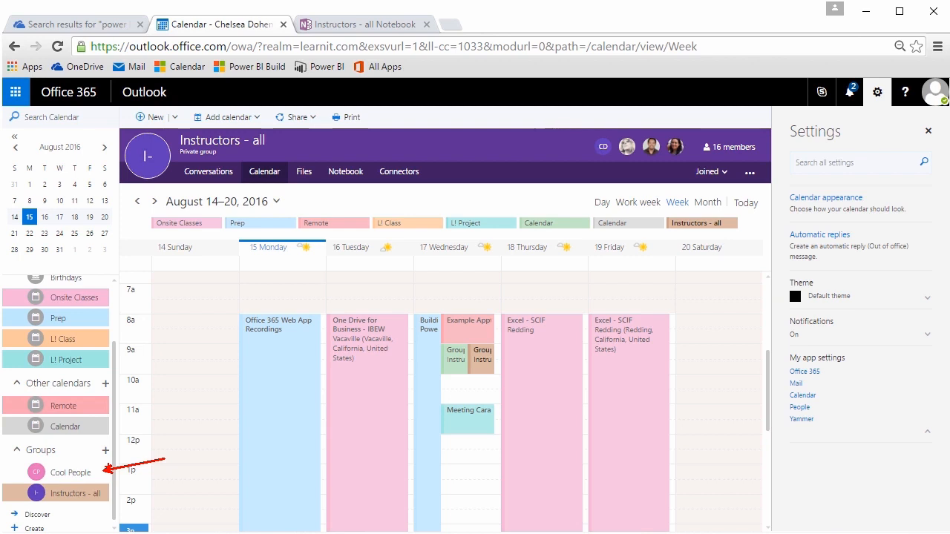
- Start creating a group named "Training Group", view its privacy choices and discard it
{"action": "left_click", "coordinate": [106, 451]}
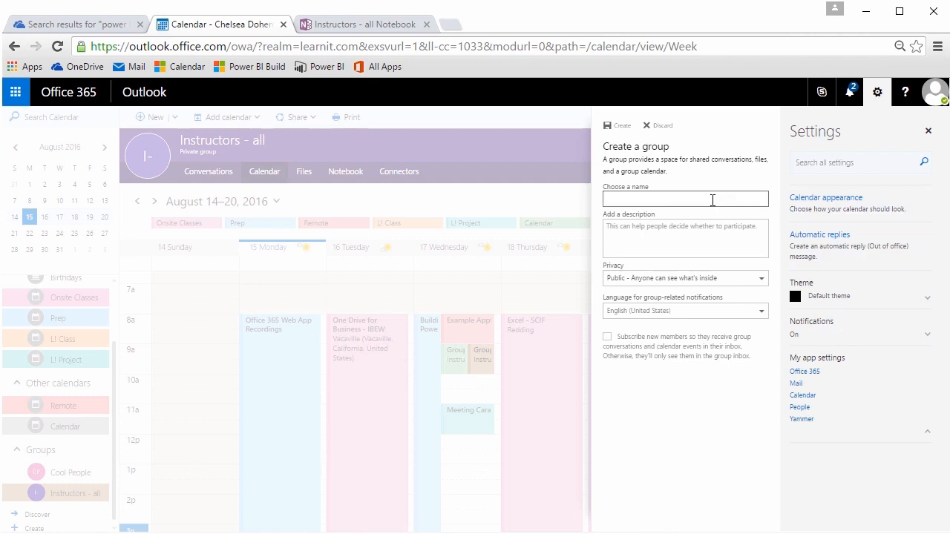
{"action": "type", "text": "Training Group"}
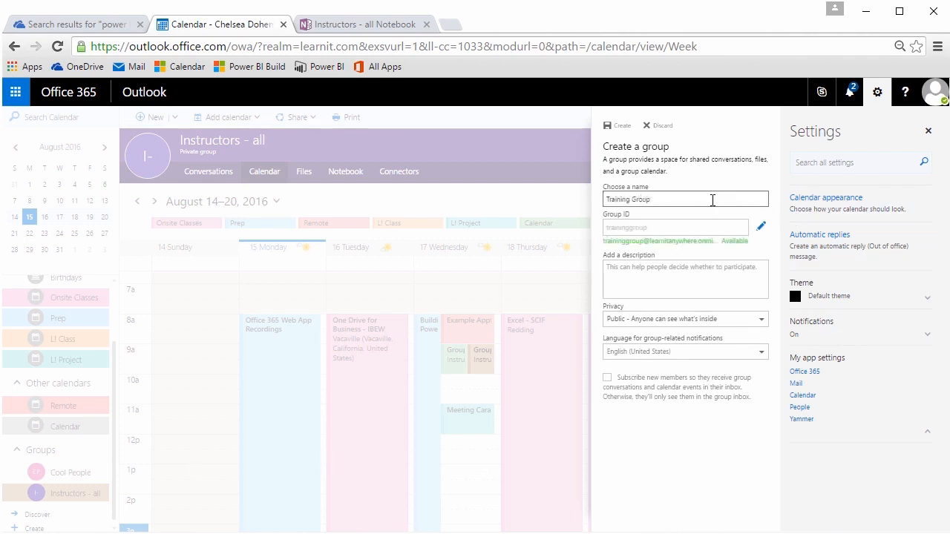
{"action": "left_click", "coordinate": [670, 222]}
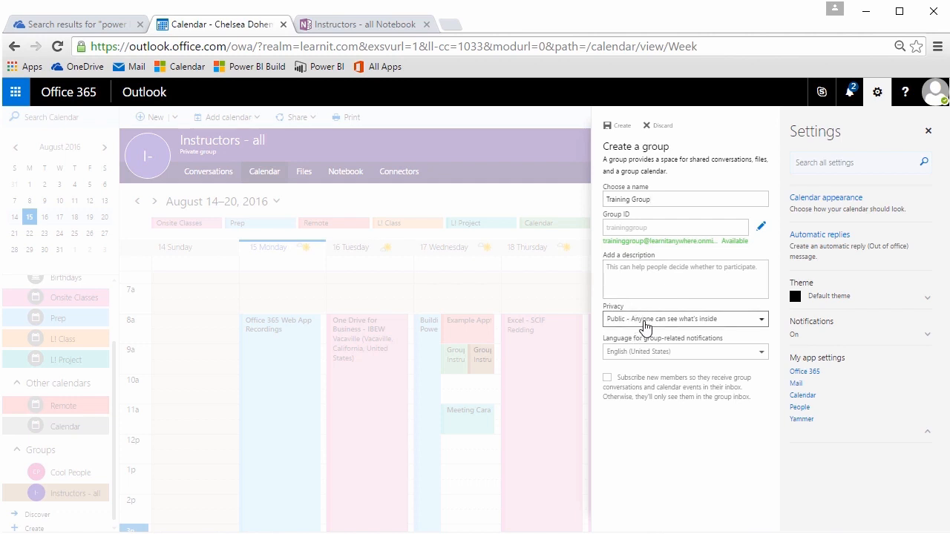
{"action": "left_click", "coordinate": [645, 327]}
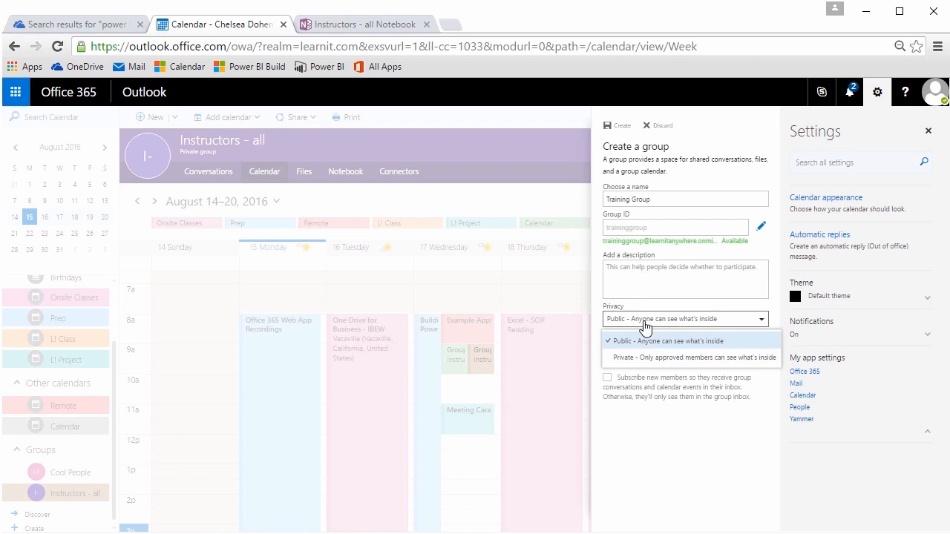
{"action": "left_click", "coordinate": [660, 127]}
{"action": "left_click", "coordinate": [660, 126]}
{"action": "left_click", "coordinate": [538, 296]}
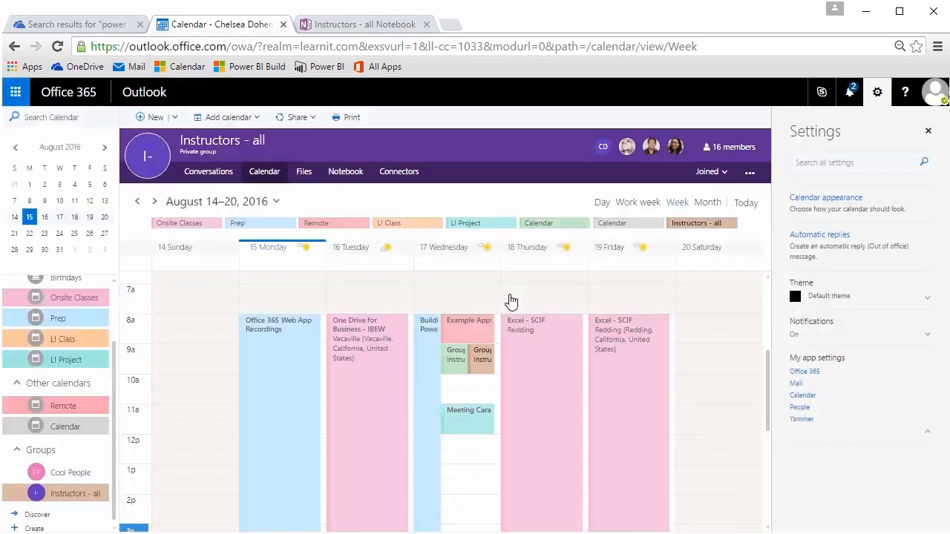
- Show the Cool People group's calendar among the displayed calendars and open that group's conversations in Outlook mail
{"action": "left_click", "coordinate": [67, 474]}
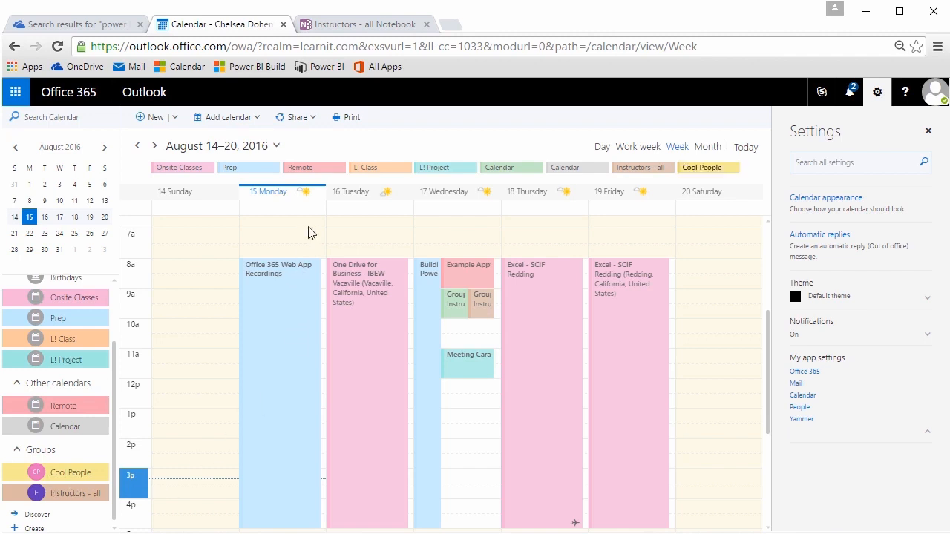
{"action": "left_click", "coordinate": [16, 95]}
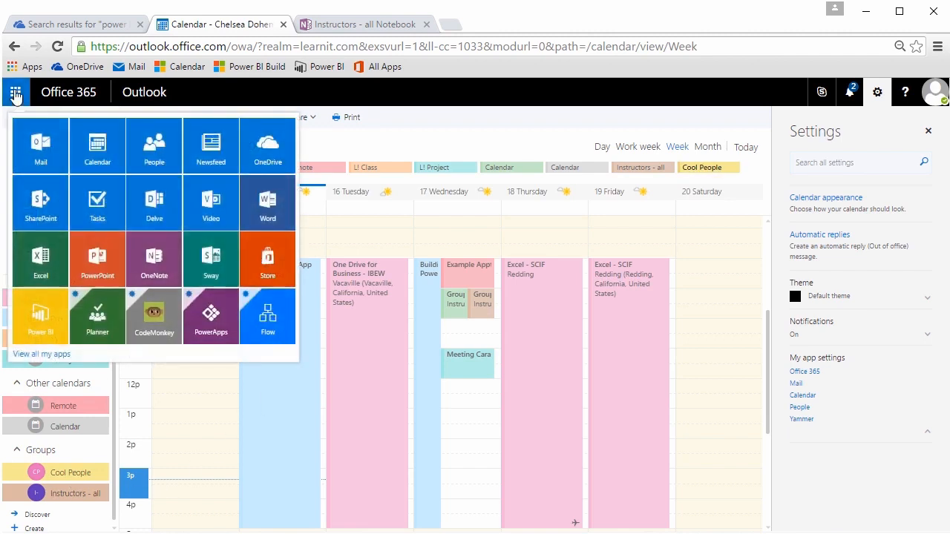
{"action": "left_click", "coordinate": [43, 174]}
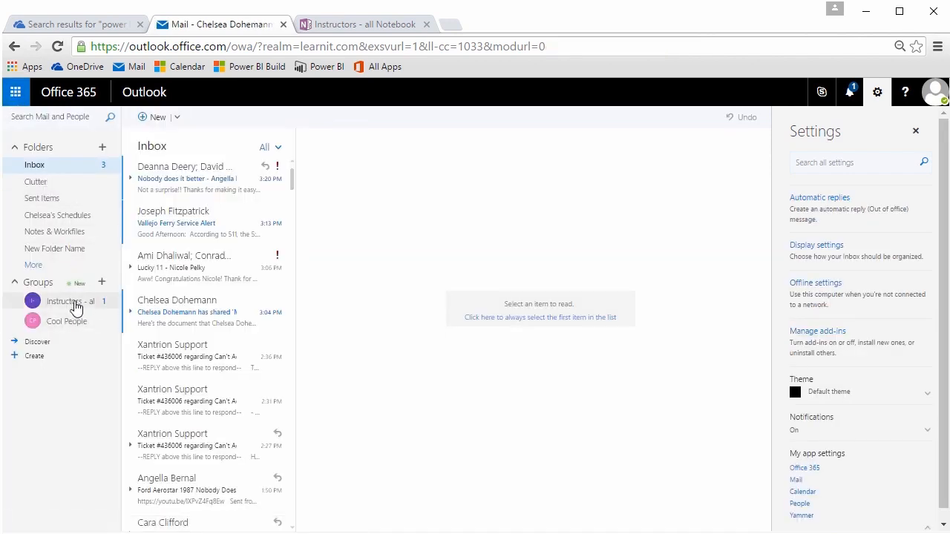
{"action": "left_click", "coordinate": [67, 325]}
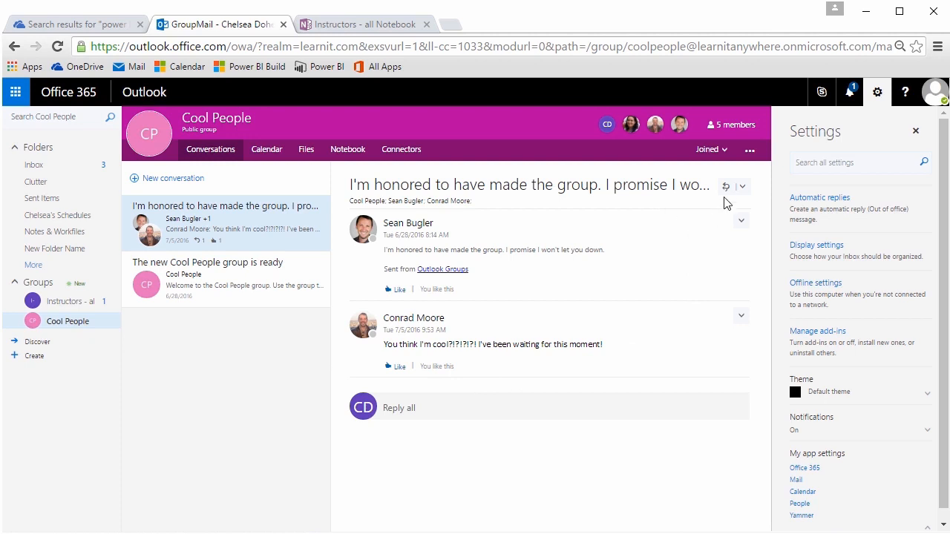
- Review the Cool People group's subscription and leaving options, its member list and its group details
{"action": "left_click", "coordinate": [723, 151]}
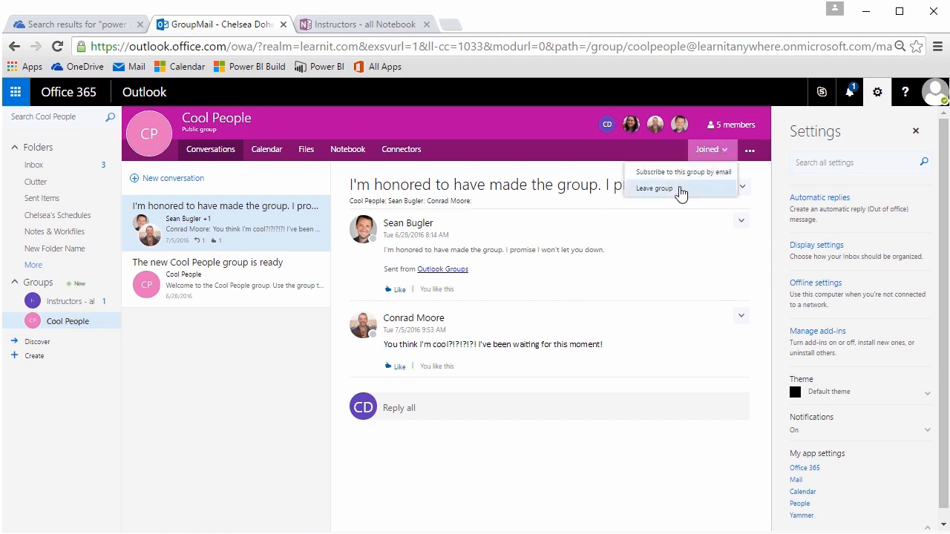
{"action": "left_click", "coordinate": [750, 152]}
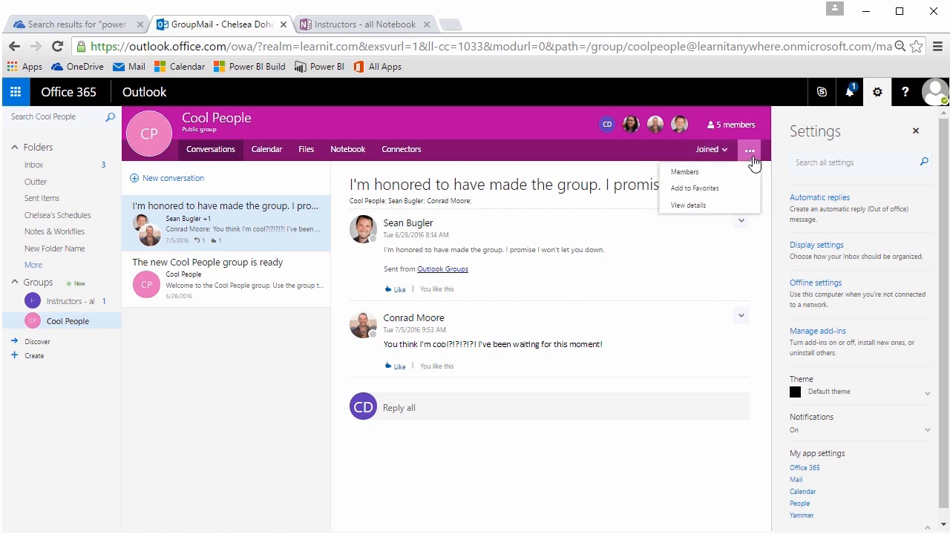
{"action": "left_click", "coordinate": [696, 175]}
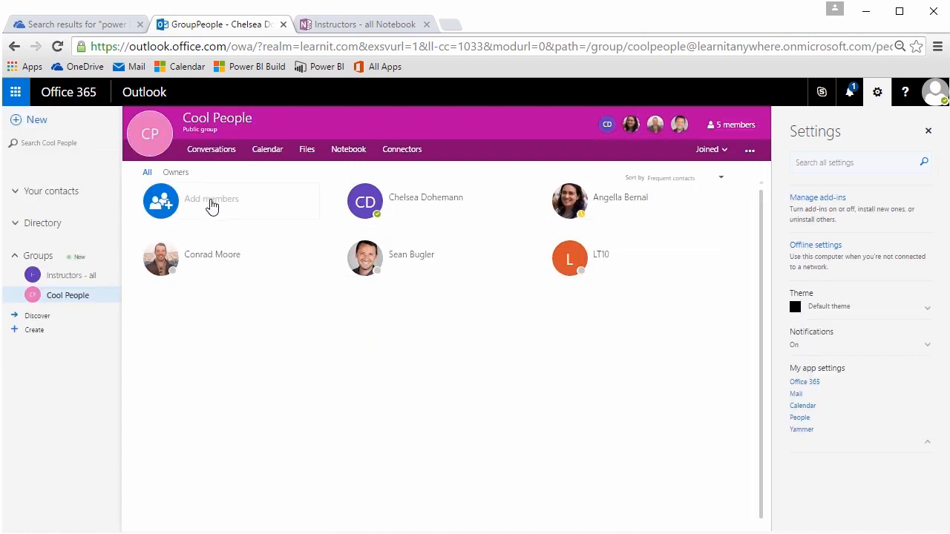
{"action": "left_click", "coordinate": [751, 151]}
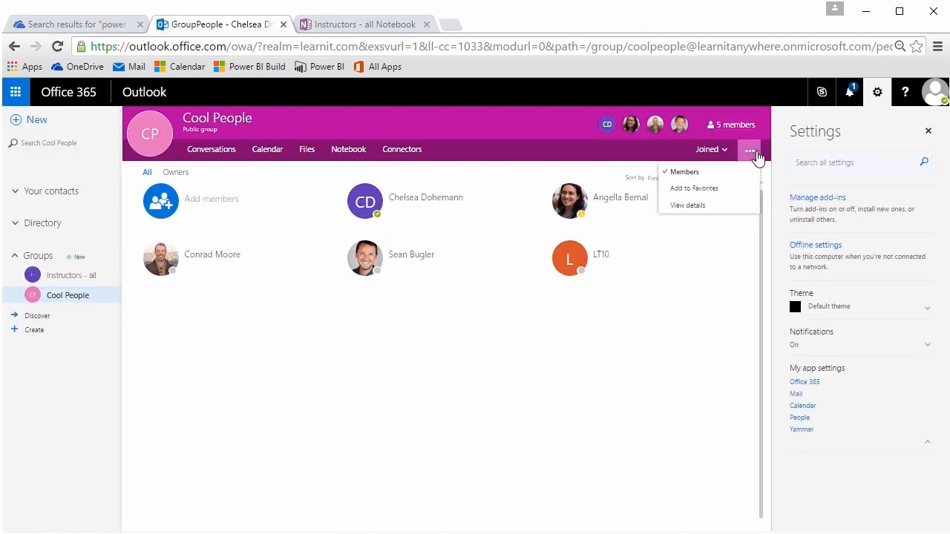
{"action": "left_click", "coordinate": [690, 206]}
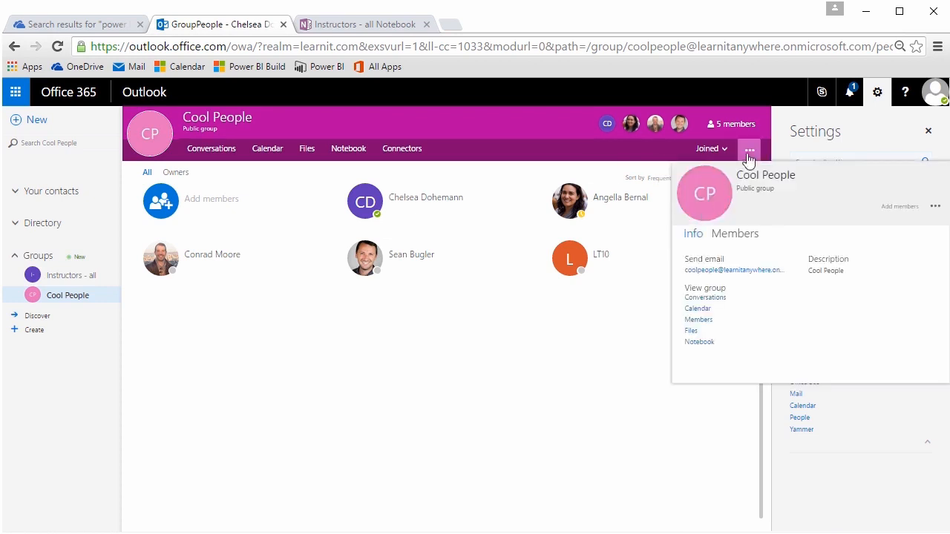
{"action": "left_click", "coordinate": [666, 159]}
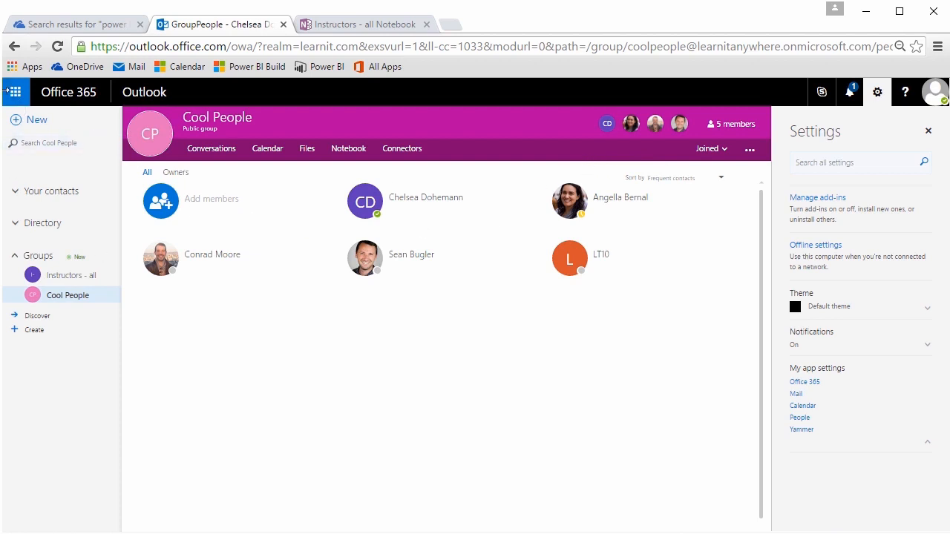
- Return to Outlook mail and start a new email addressed to the Cool People group
{"action": "left_click", "coordinate": [16, 92]}
{"action": "left_click", "coordinate": [64, 172]}
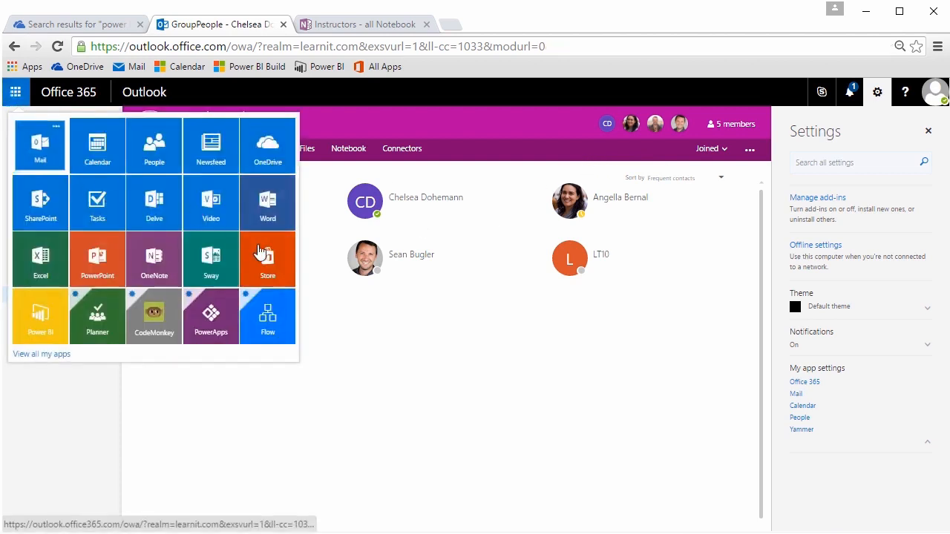
{"action": "left_click", "coordinate": [164, 120]}
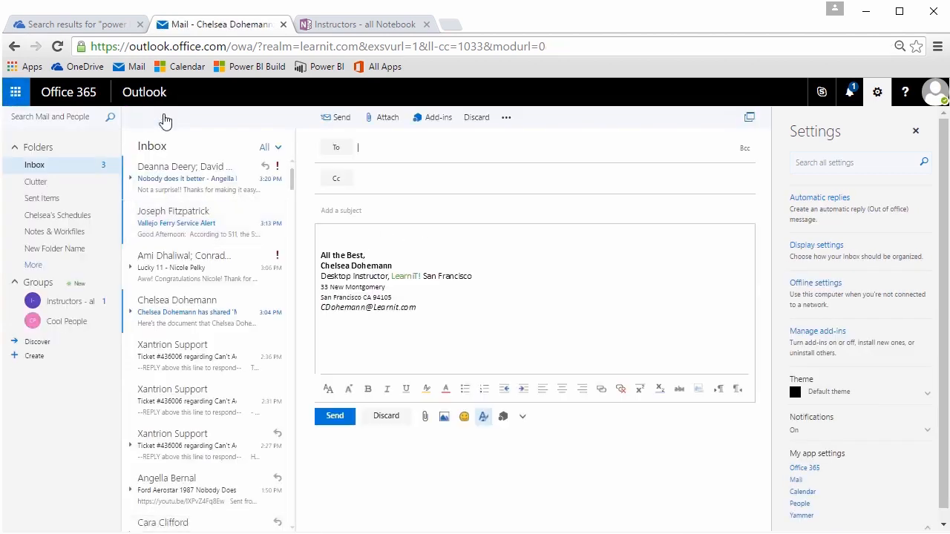
{"action": "type", "text": "Cool People"}
{"action": "left_click", "coordinate": [450, 189]}
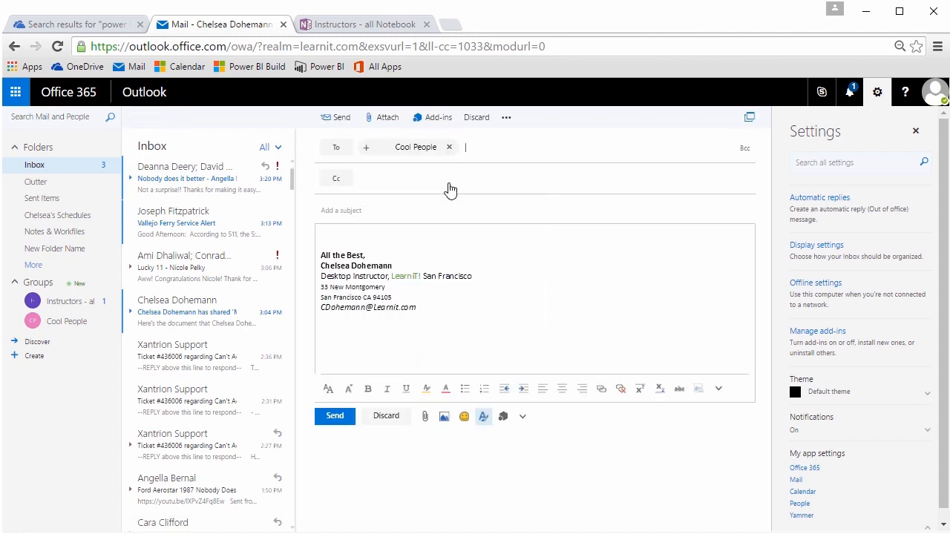